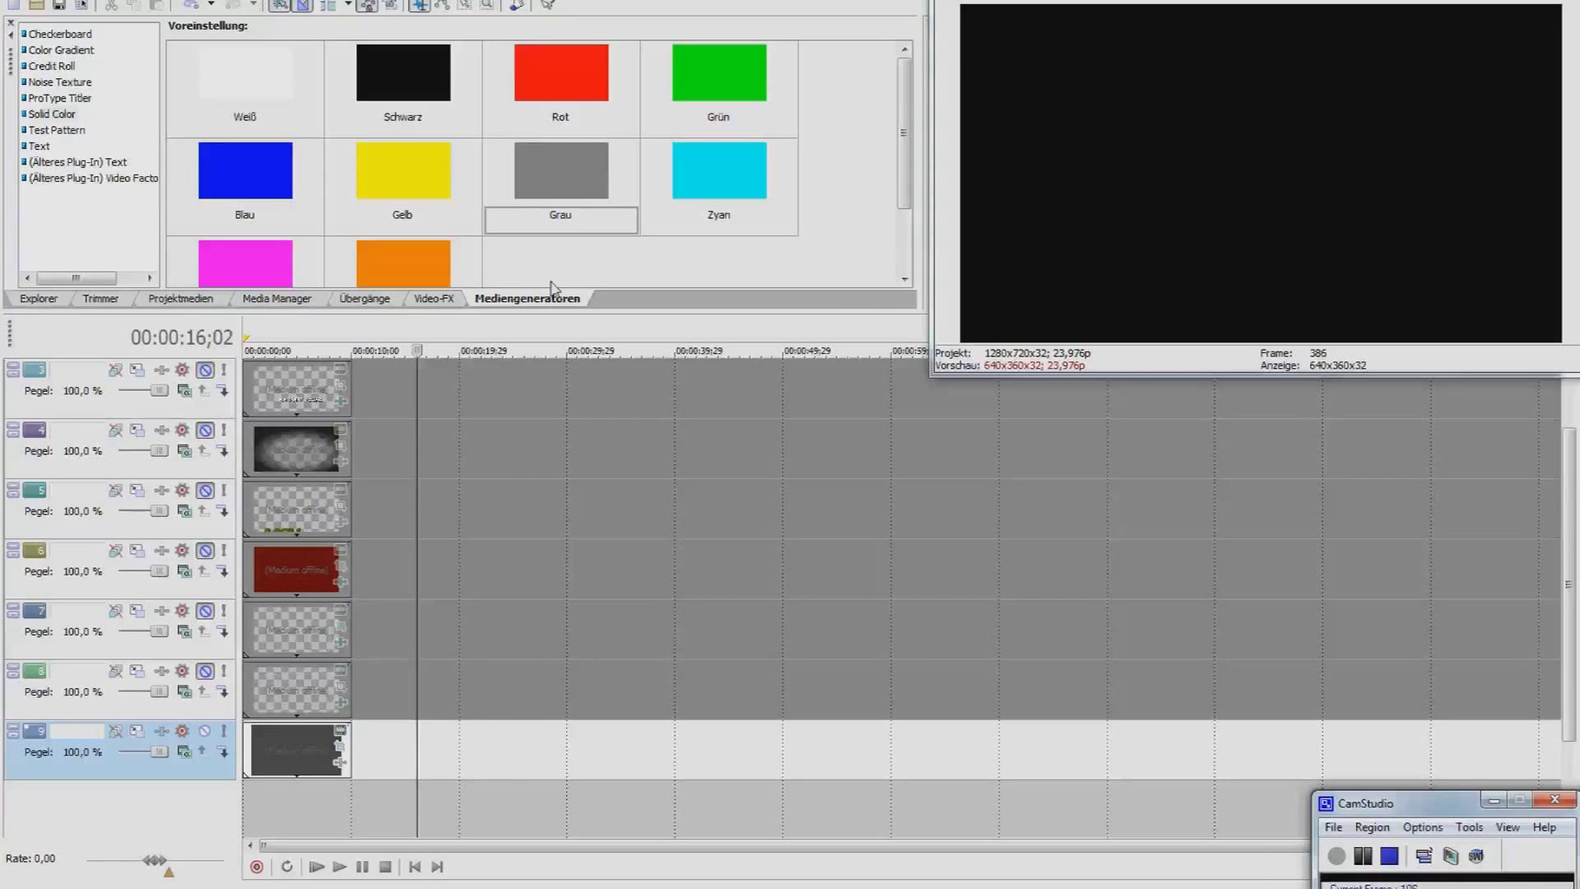
Add the Grau solid colour clip to track 9 and darken it to RGB 69.
mouse_move(559, 188)
left_mouse_down()
mouse_move(461, 739)
mouse_move(431, 753)
left_mouse_up()
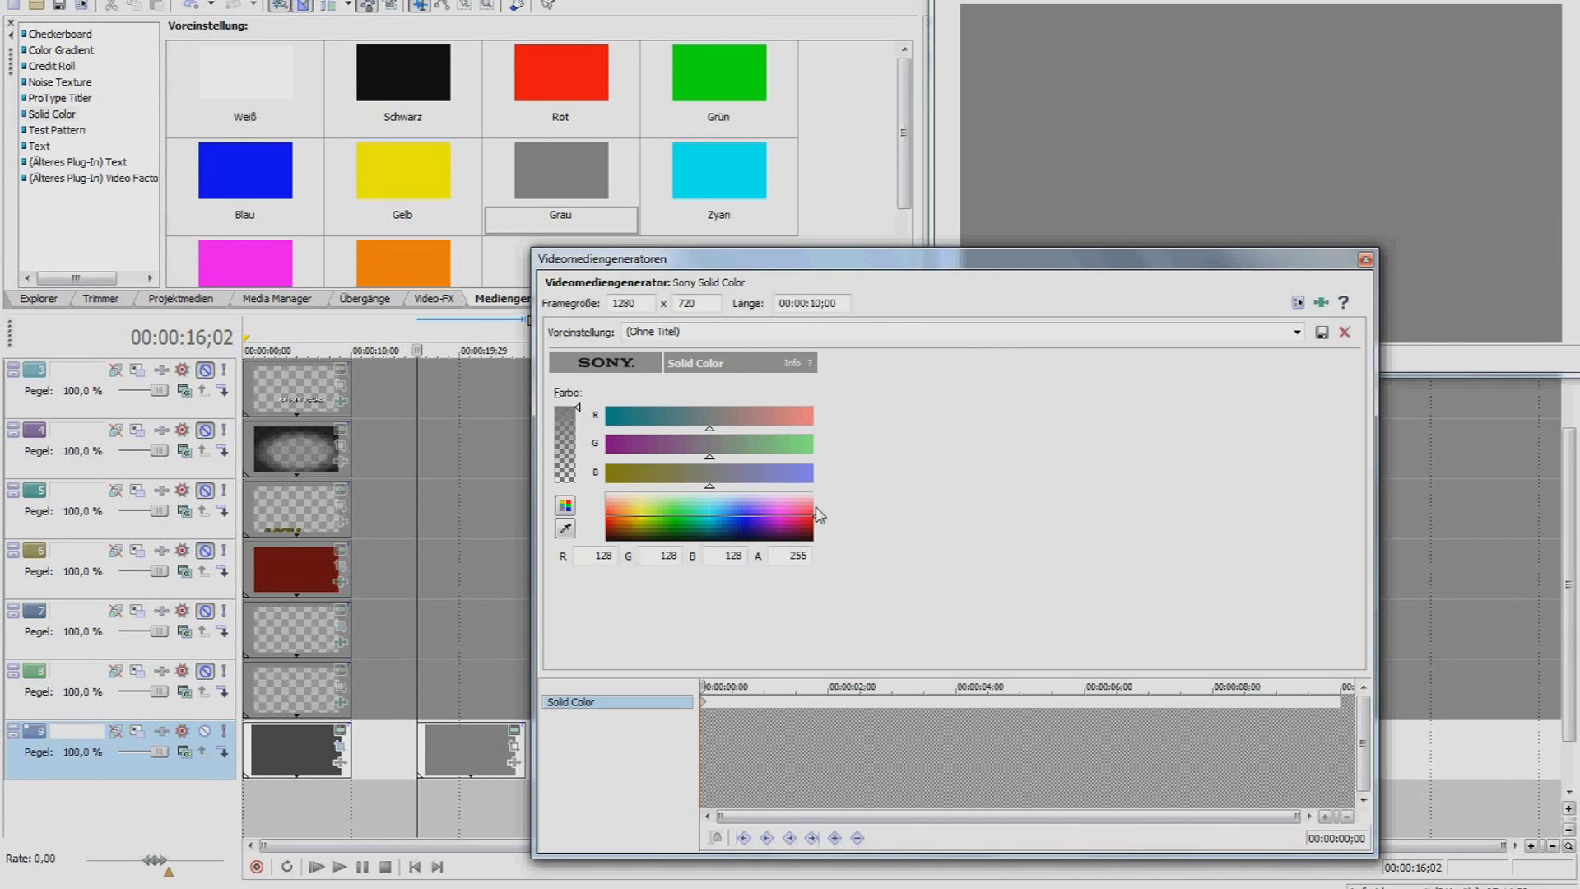
left_click_drag(818, 523, 823, 535)
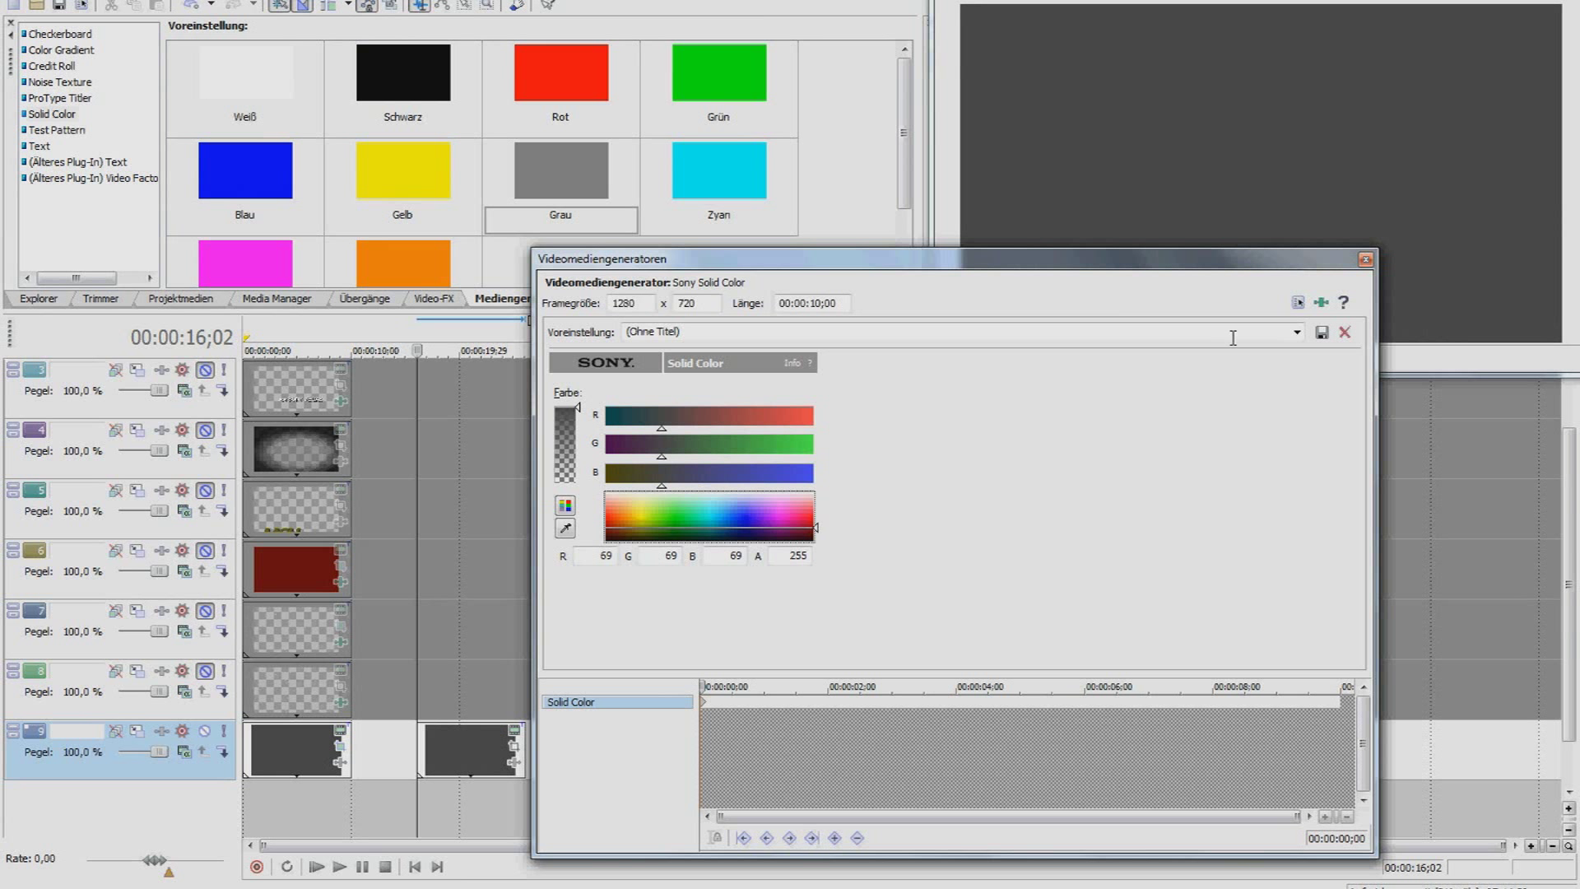
left_click(1366, 262)
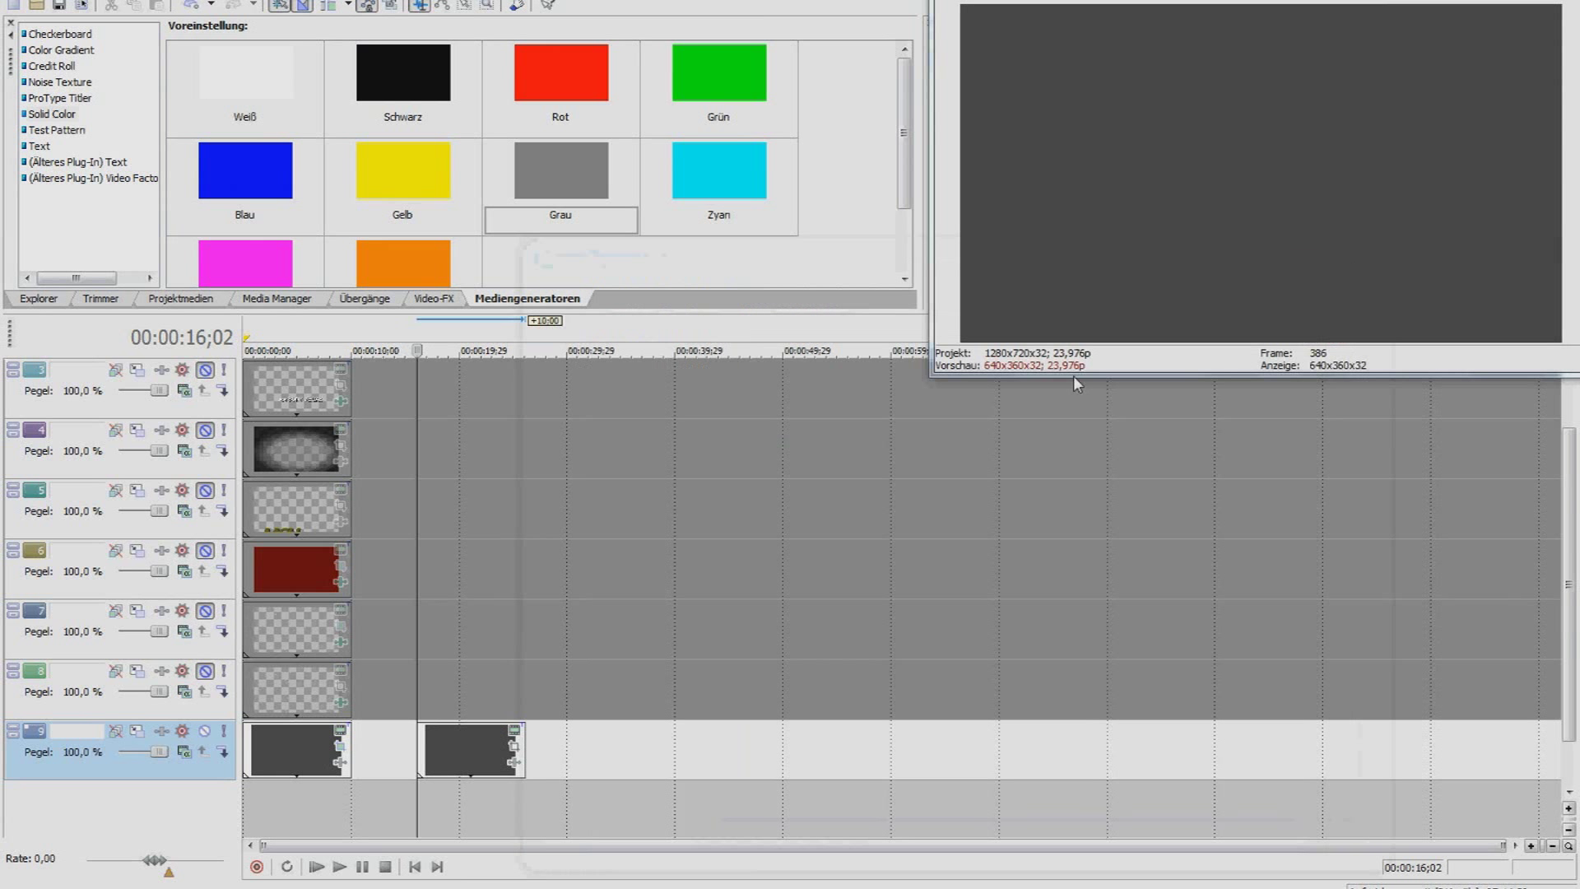
Enable the grey clip's mask and trace points along the left, top and right edges.
left_click(512, 747)
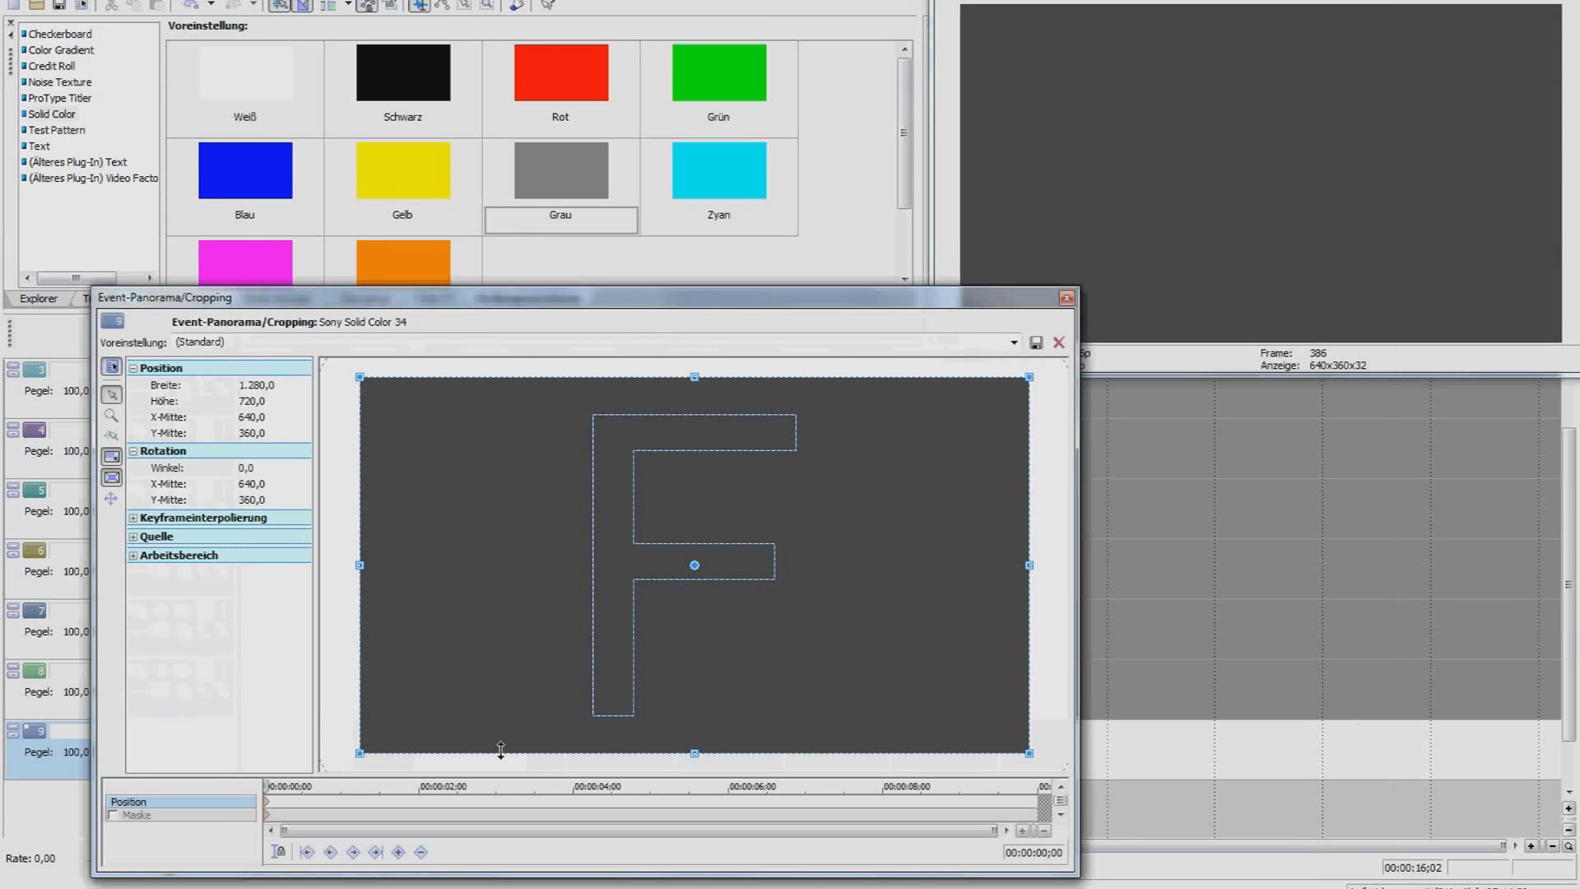
left_click(114, 816)
left_click(111, 419)
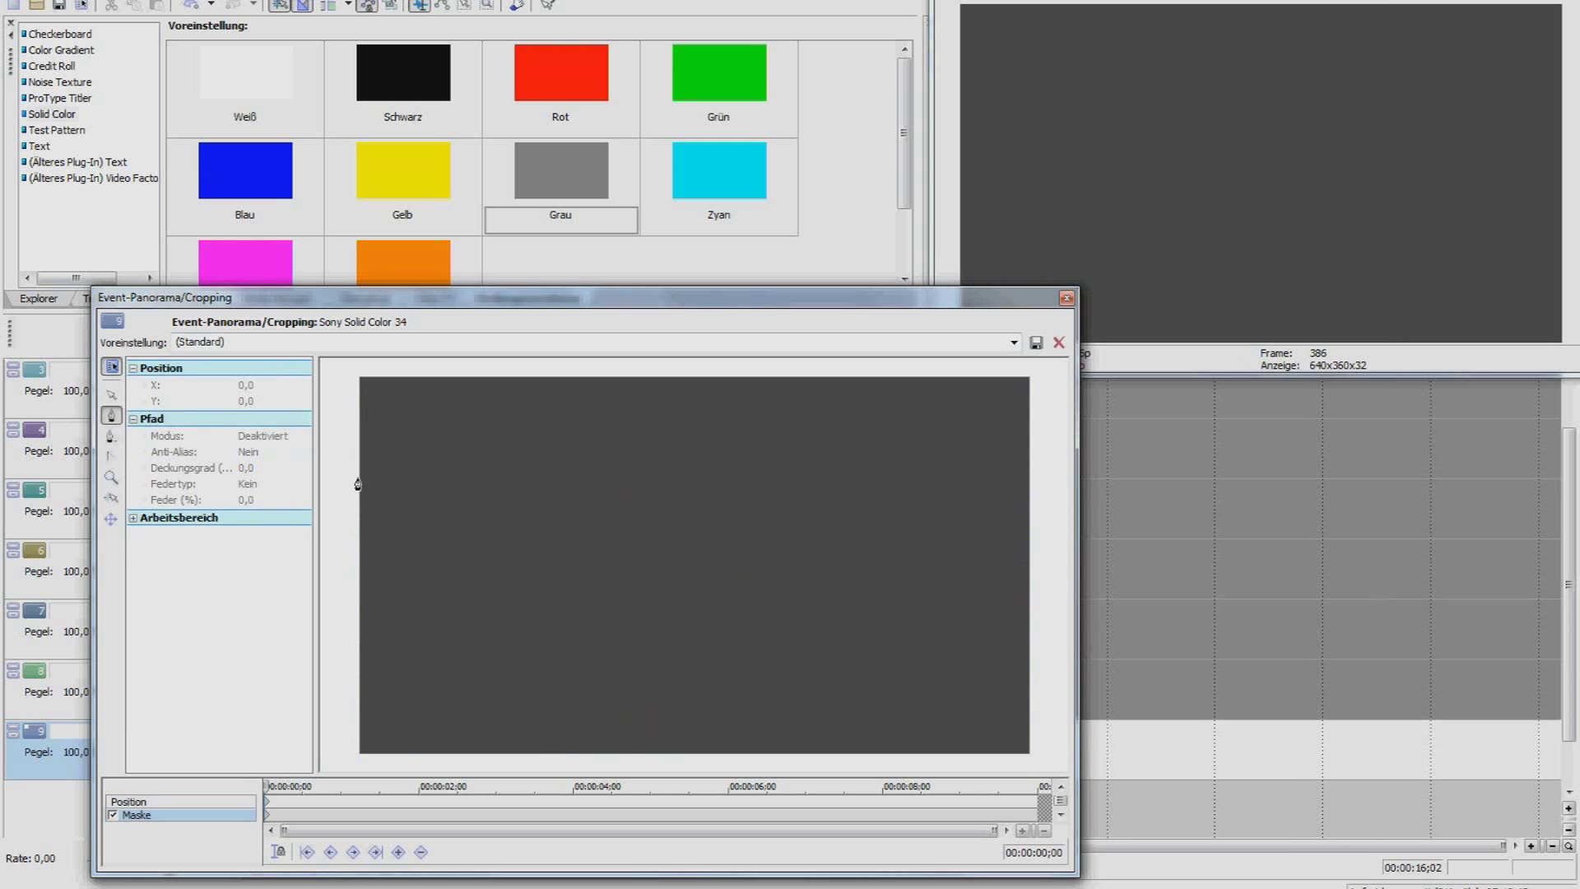
left_click(356, 479)
left_click(395, 404)
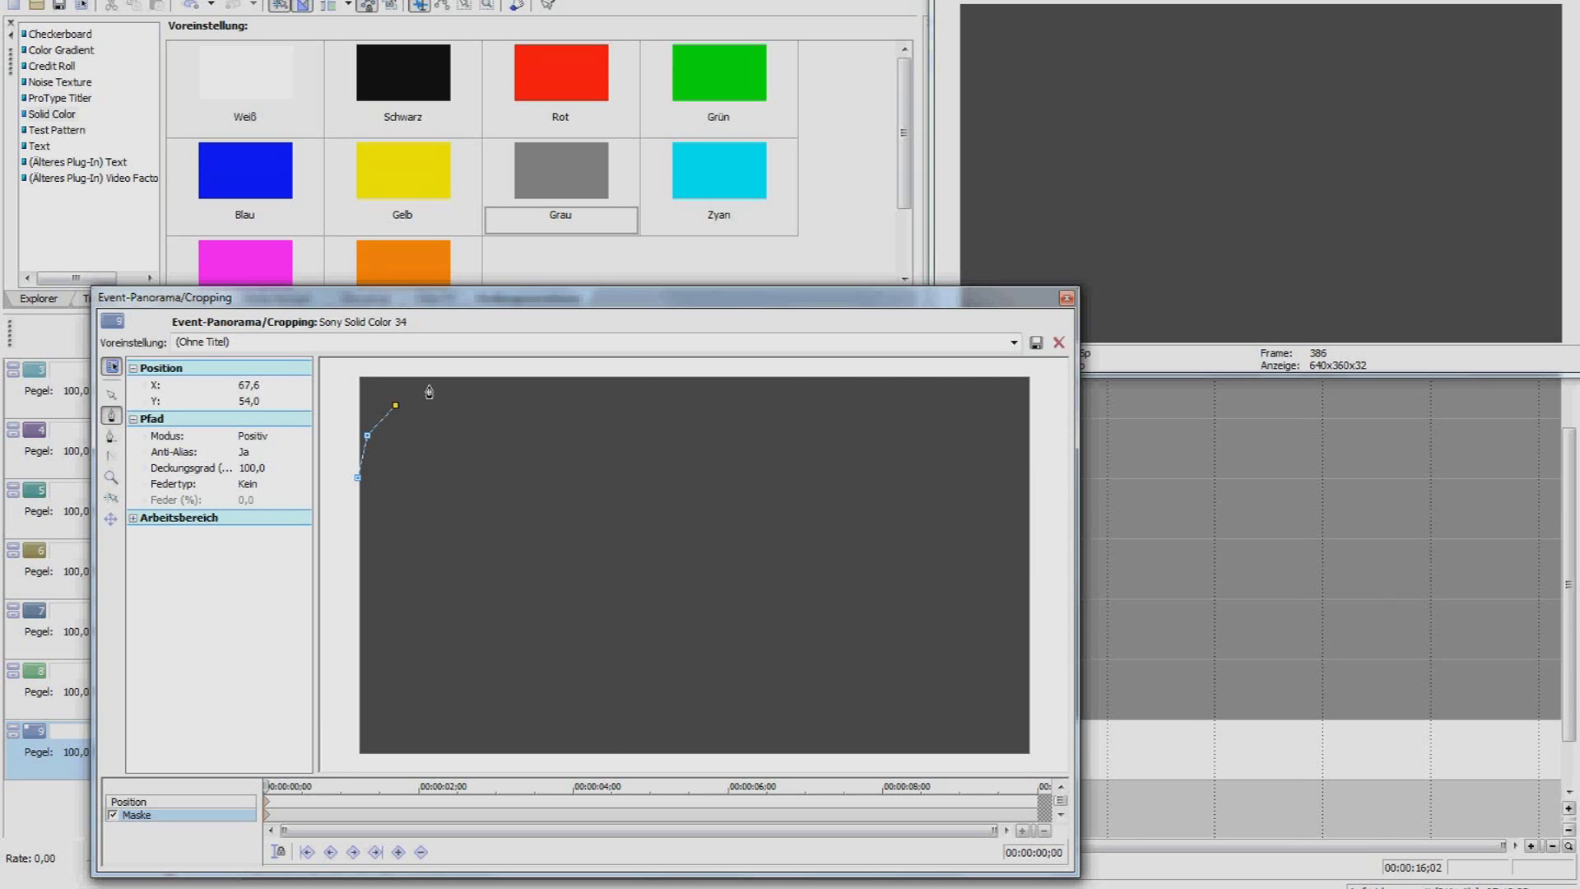
left_click(429, 385)
left_click(485, 371)
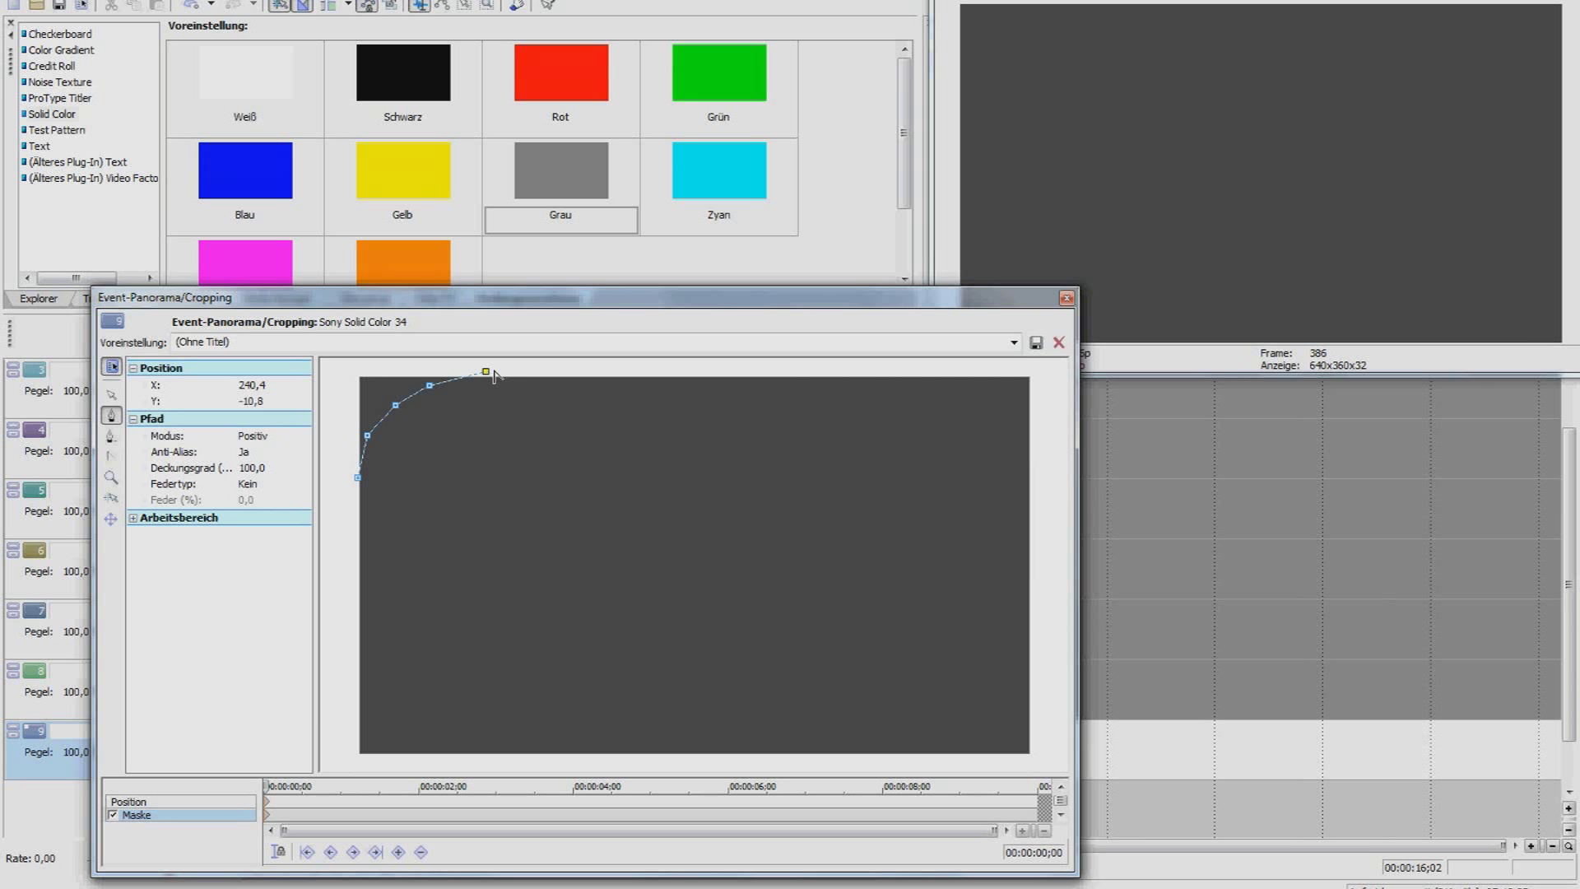
left_click(931, 371)
left_click(985, 389)
left_click(1006, 416)
left_click(1030, 464)
left_click(1032, 498)
Curve the mask around the bottom corners and close it at its first point.
left_click(1033, 661)
left_click(1025, 708)
left_click(996, 733)
left_click(962, 753)
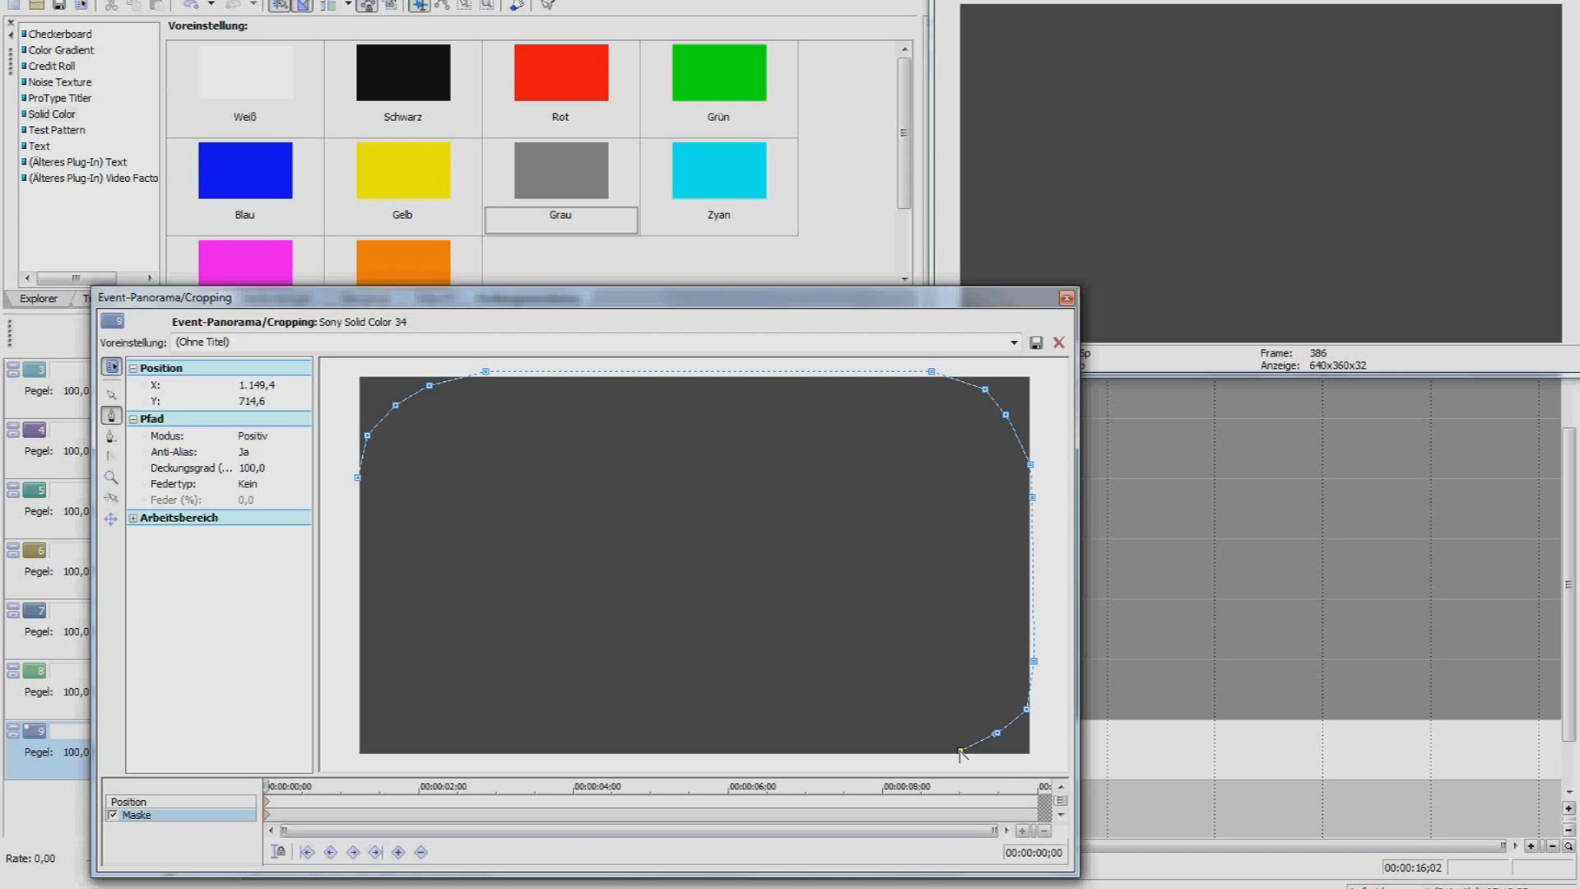
left_click(913, 757)
left_click(483, 756)
left_click(431, 738)
left_click(380, 698)
left_click(366, 659)
left_click(354, 631)
left_click(358, 477)
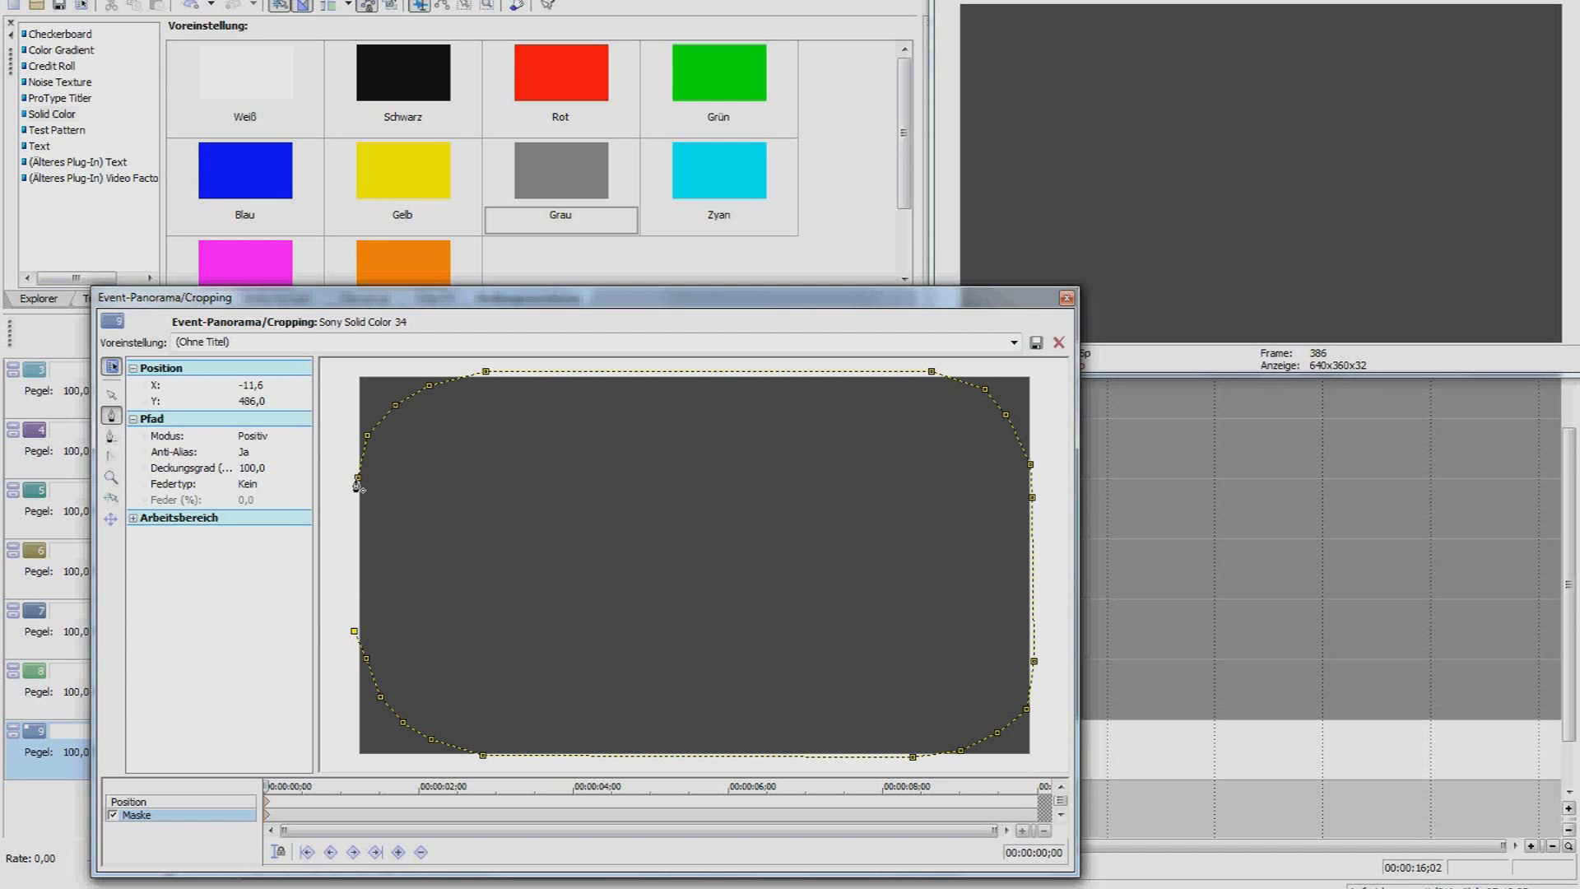
Set the mask feather type to Beides with a 41.1 percent feather.
left_click(296, 484)
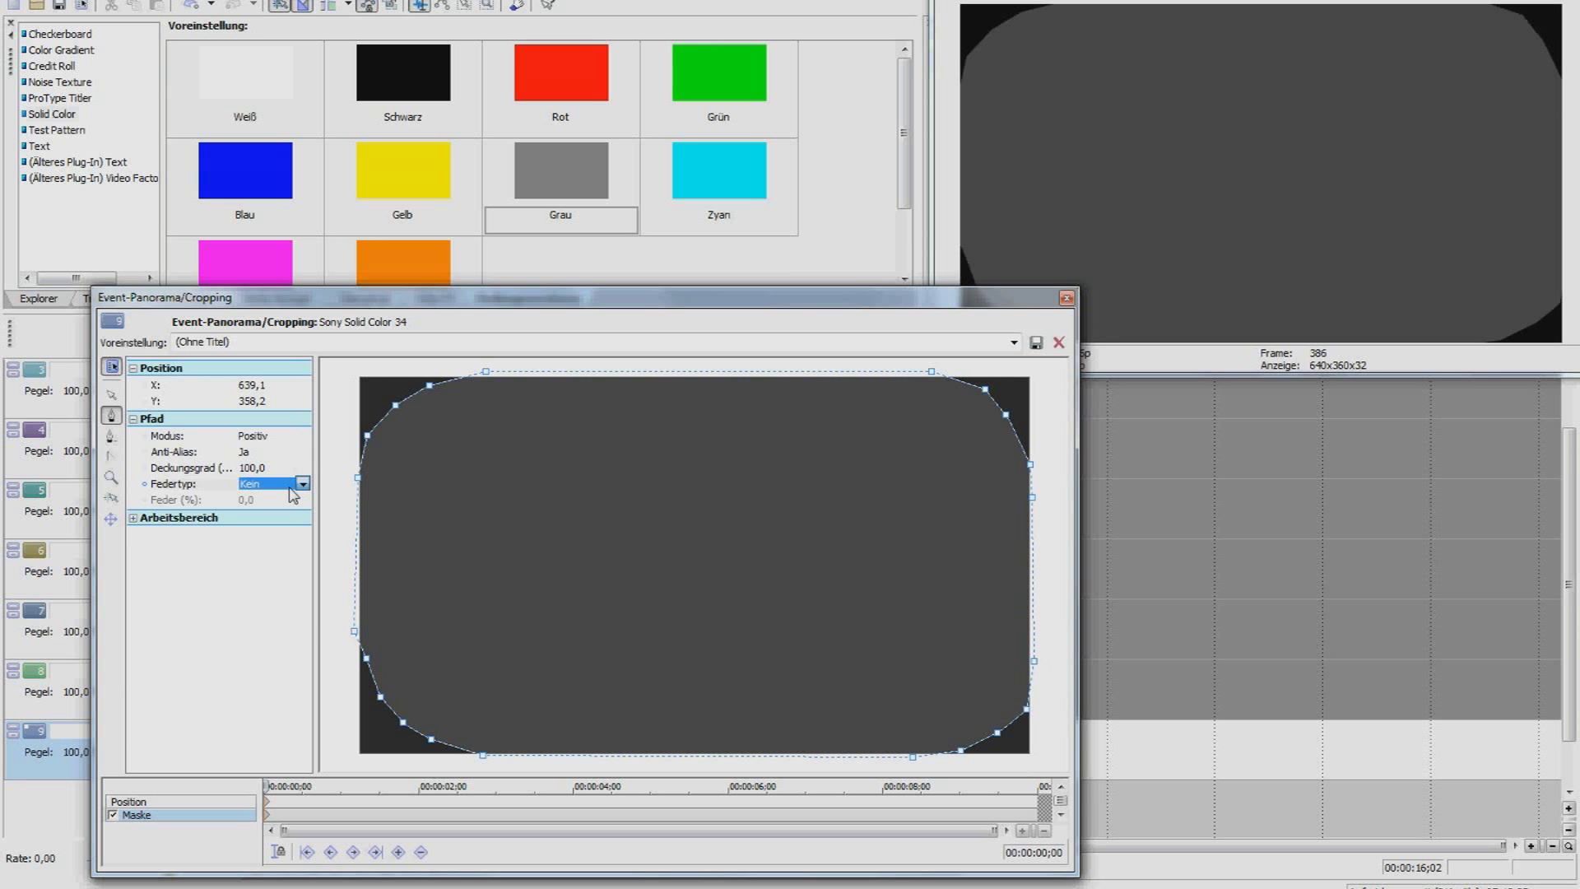
left_click(301, 516)
left_click(301, 486)
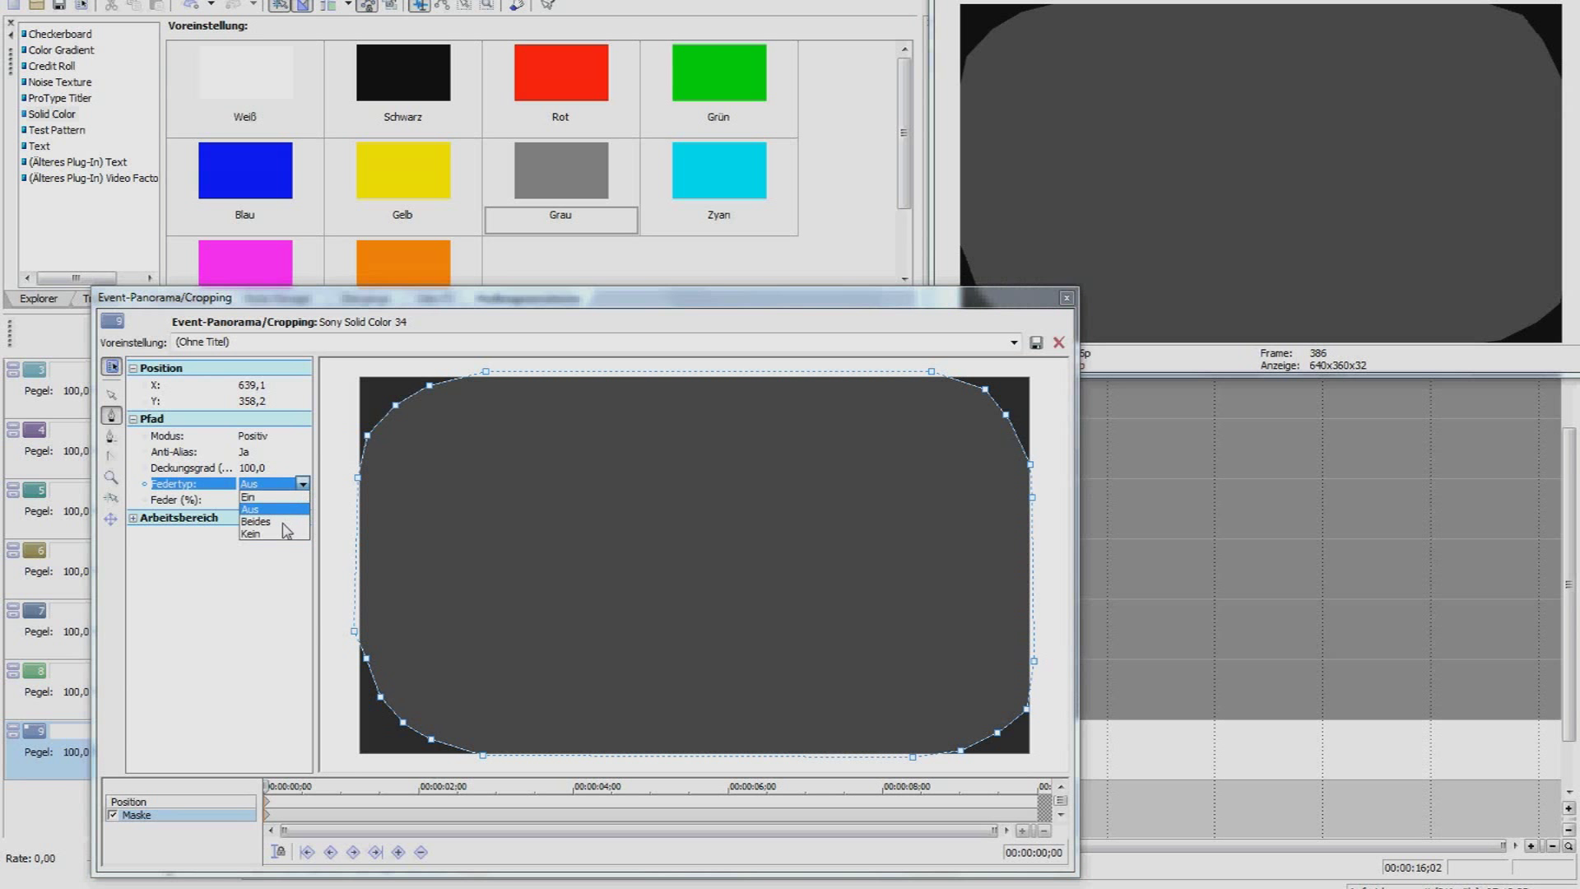
left_click(273, 522)
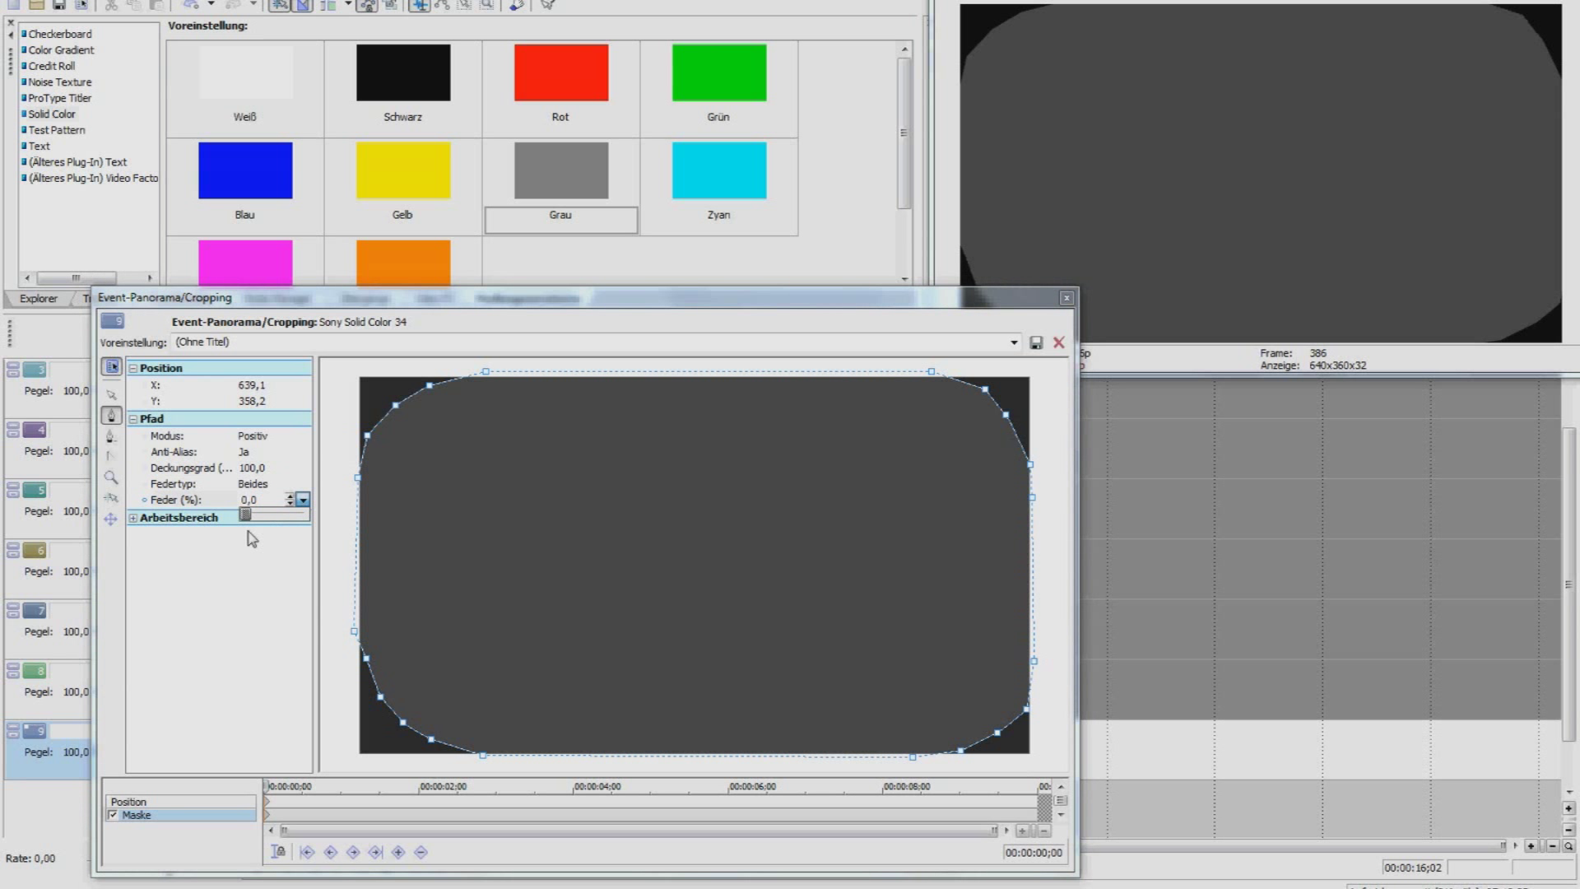
left_click_drag(246, 519, 293, 525)
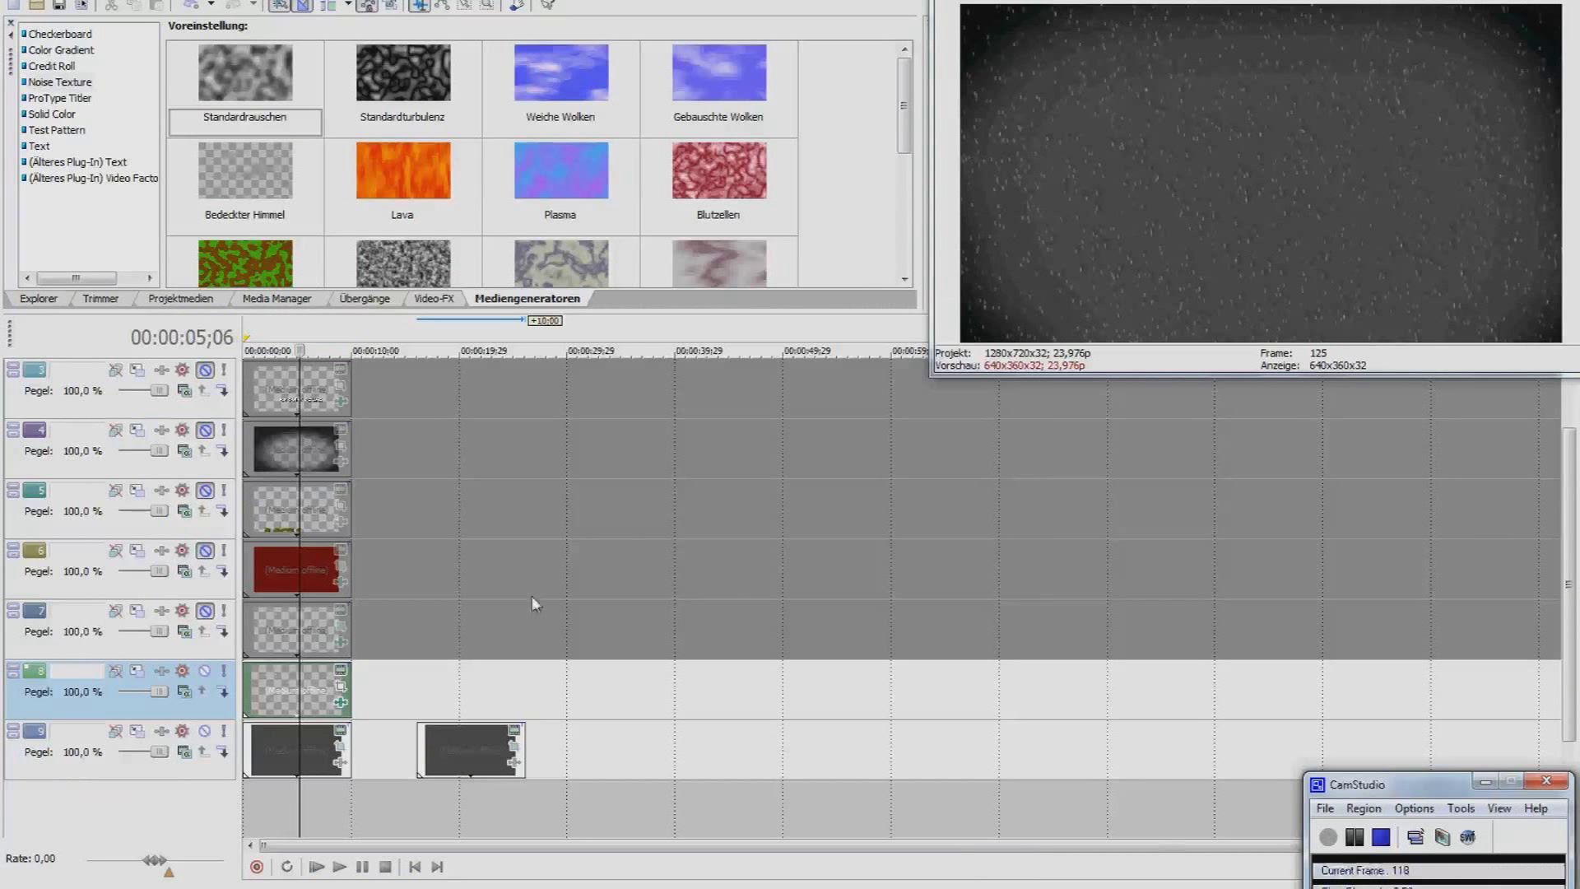
Show the Noise Texture presets and select the grey clip near 20 seconds.
left_click(64, 83)
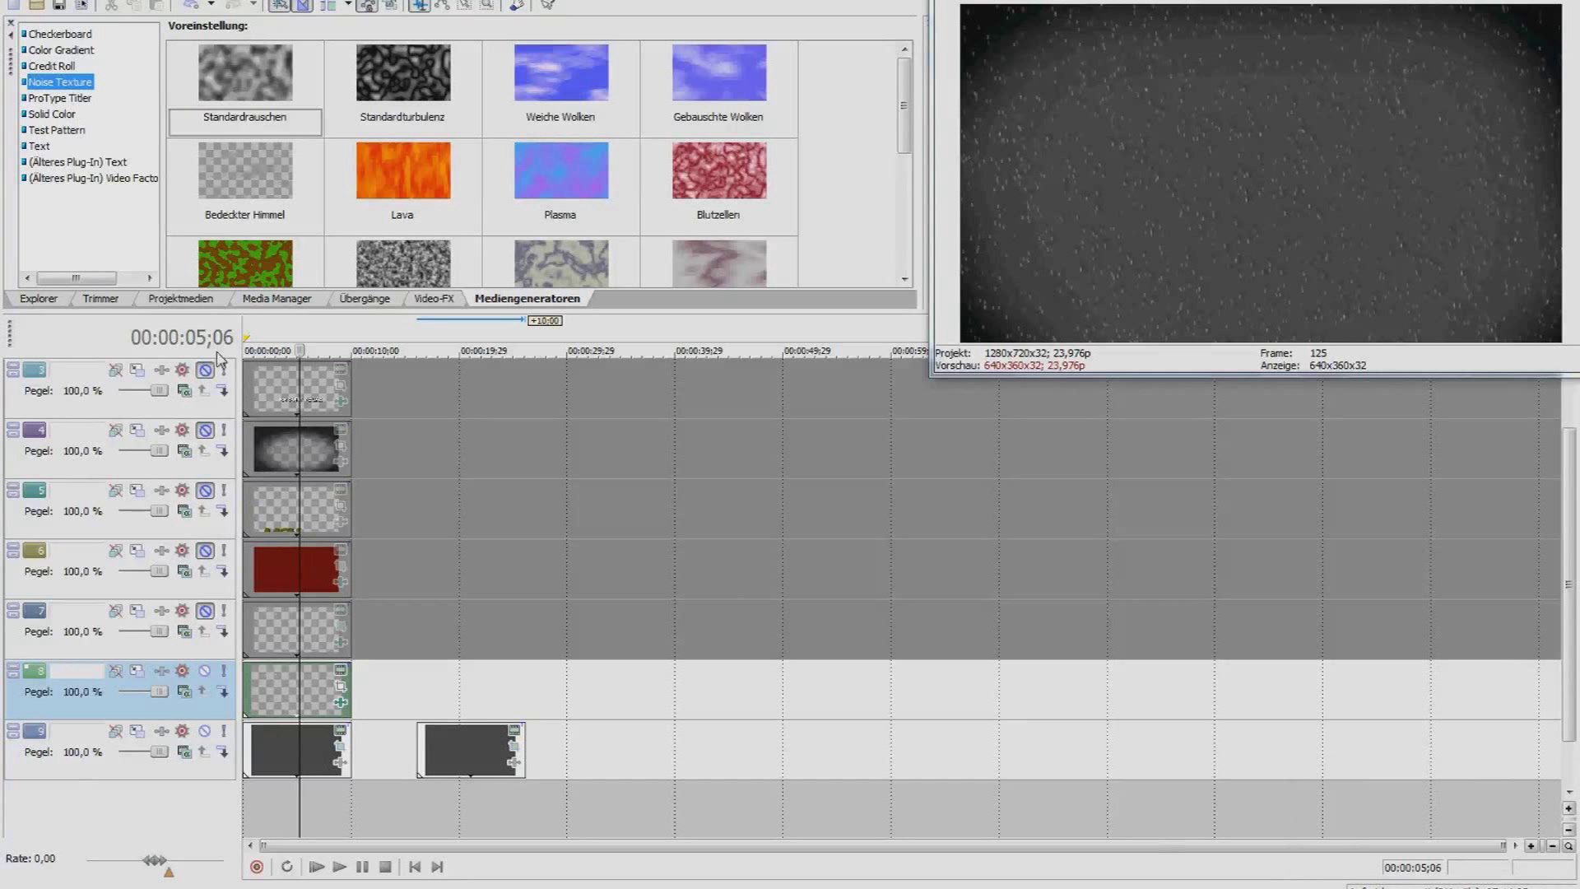
left_click(460, 742)
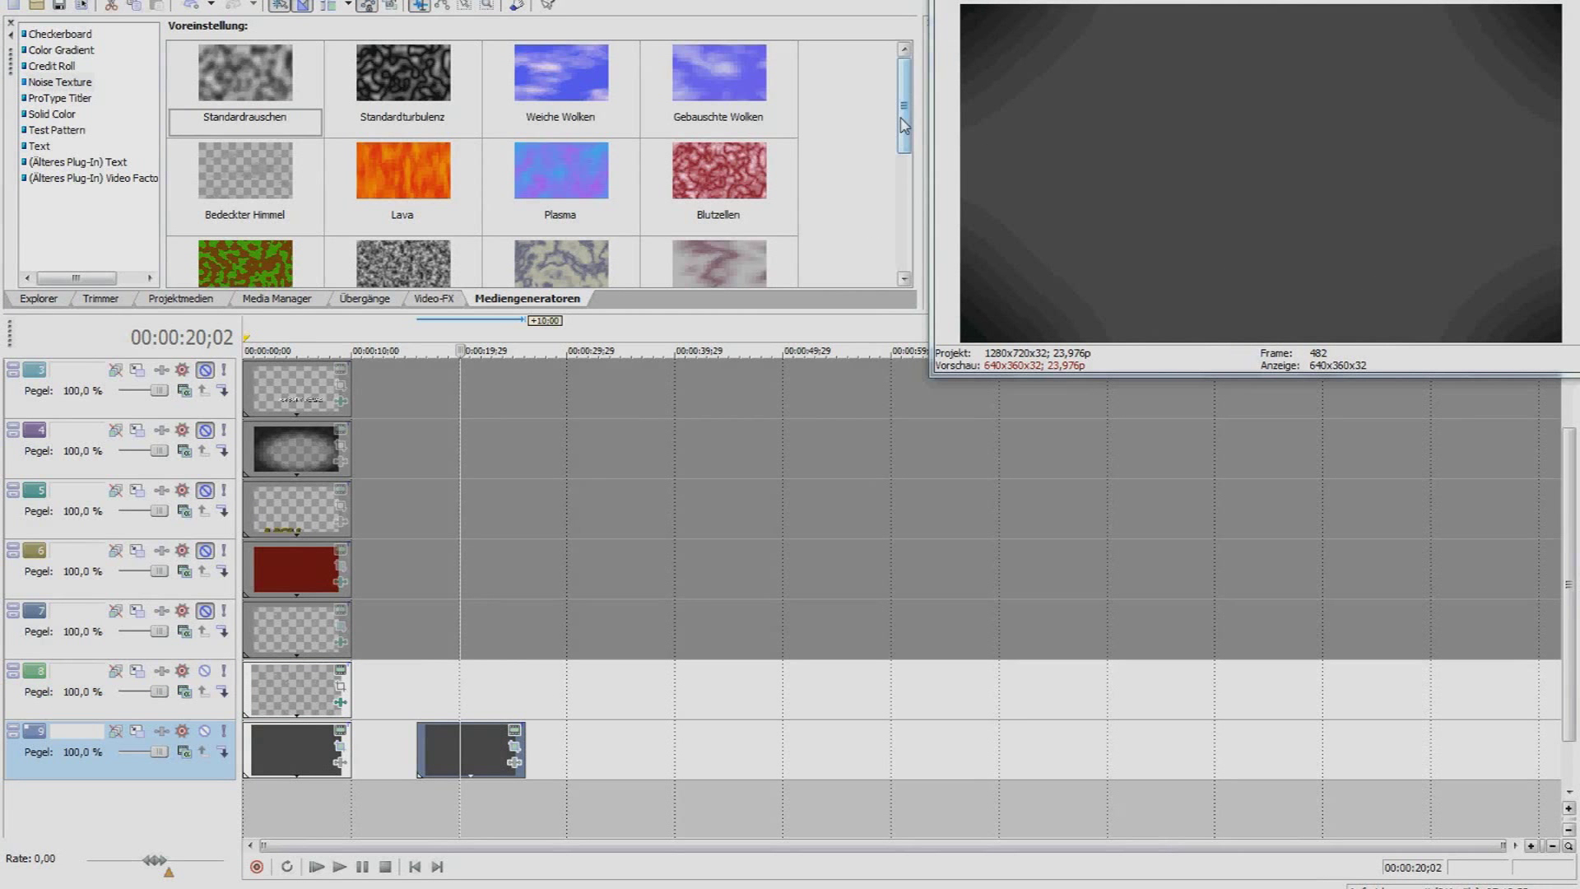
left_click_drag(908, 134, 908, 254)
left_click_drag(388, 195, 432, 727)
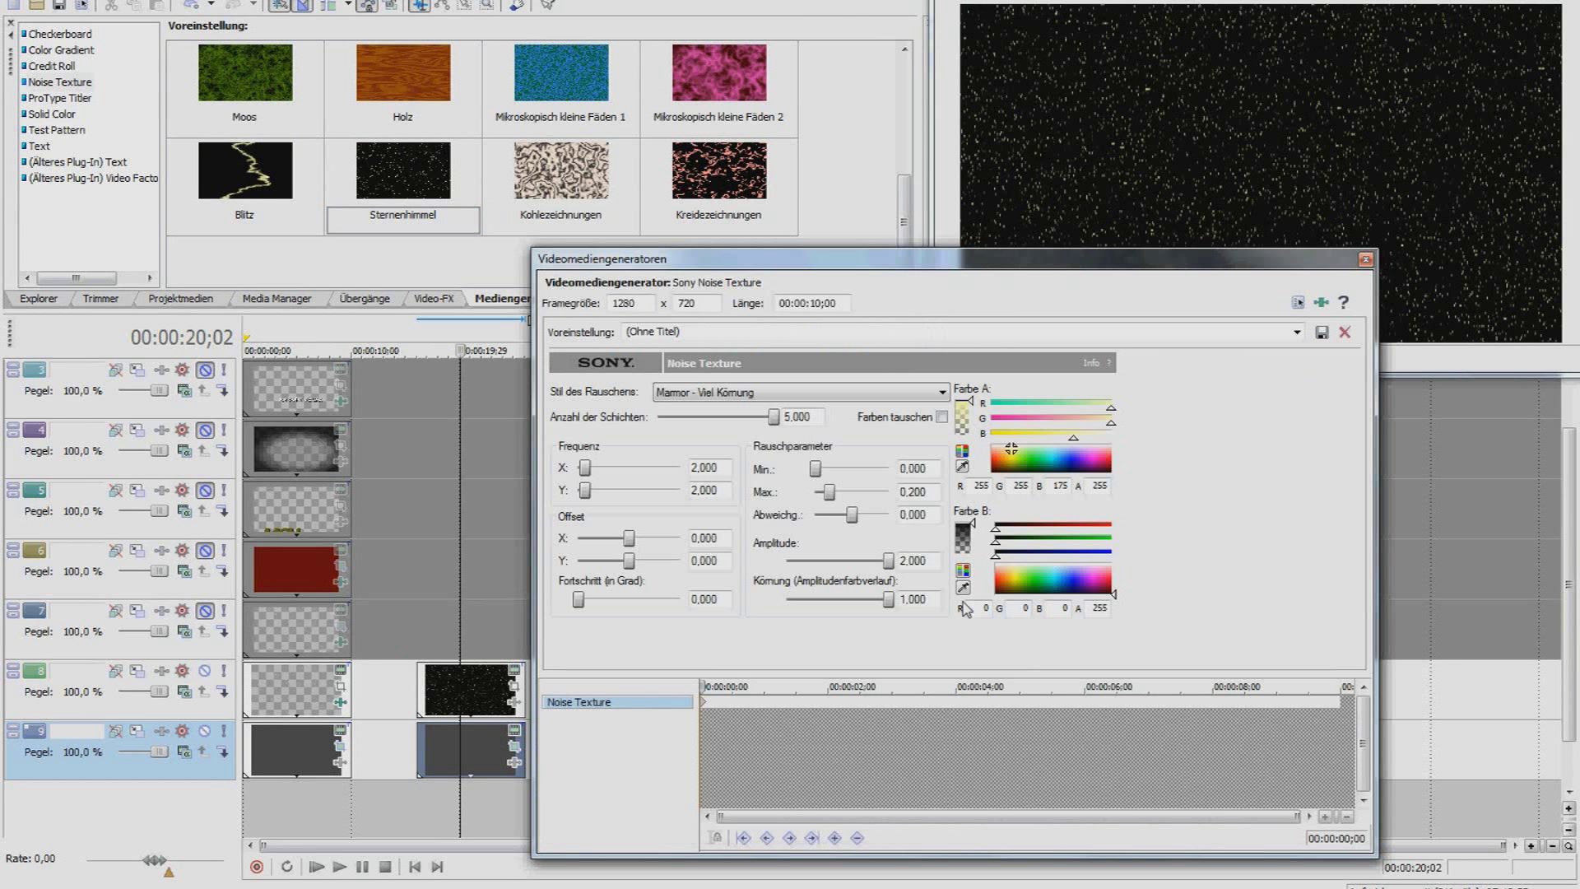
Make the stars white on a transparent background (Farbe B alpha 0) with Max 0.080.
left_click_drag(974, 528, 974, 553)
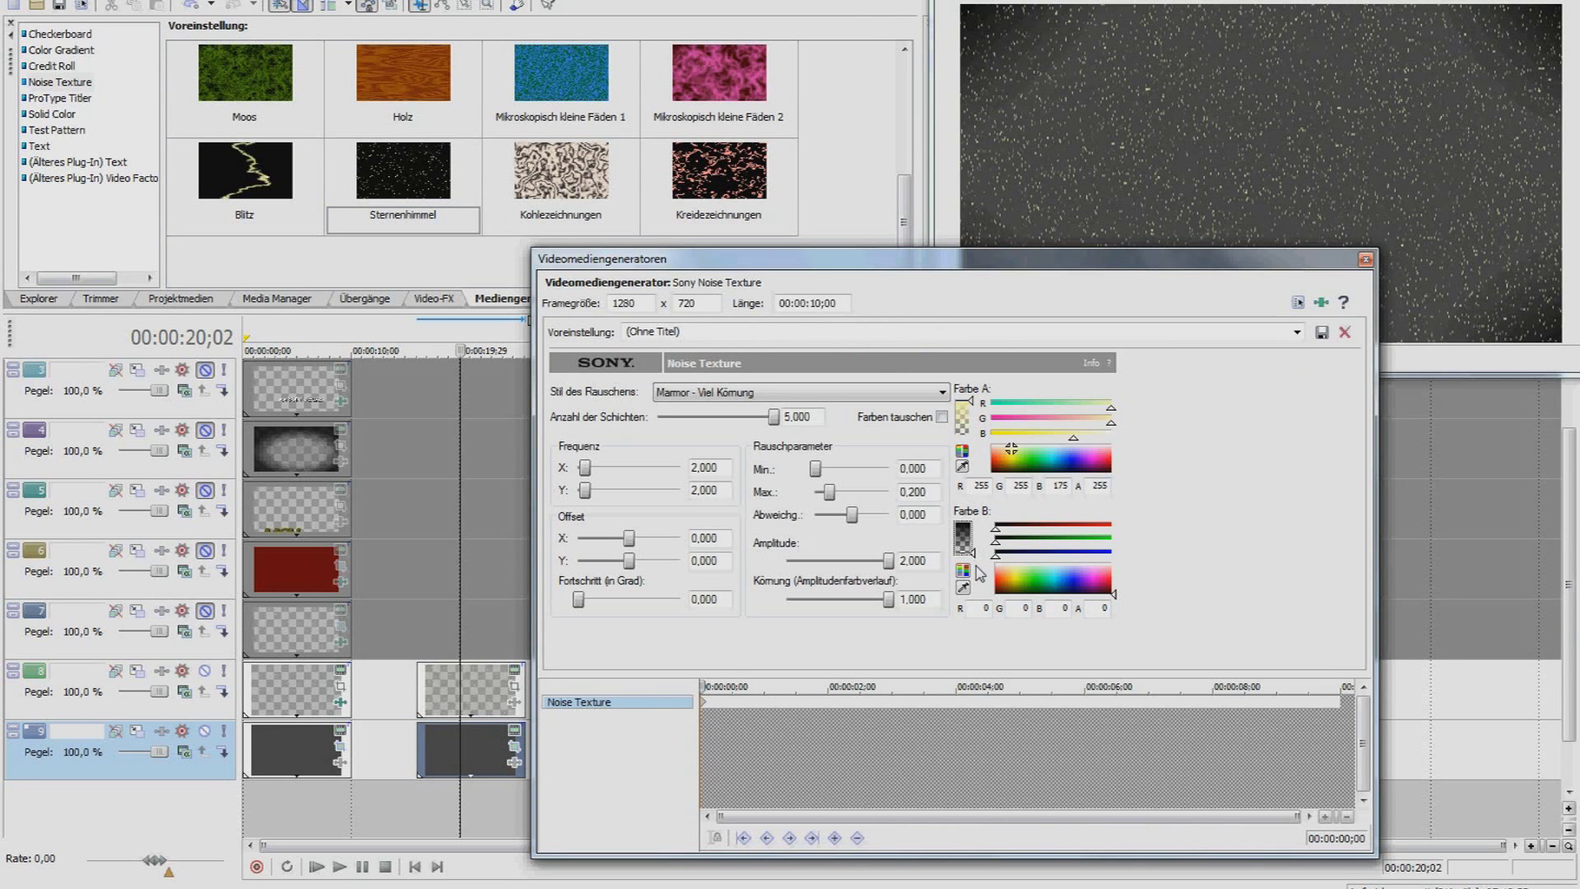
left_click(1010, 448)
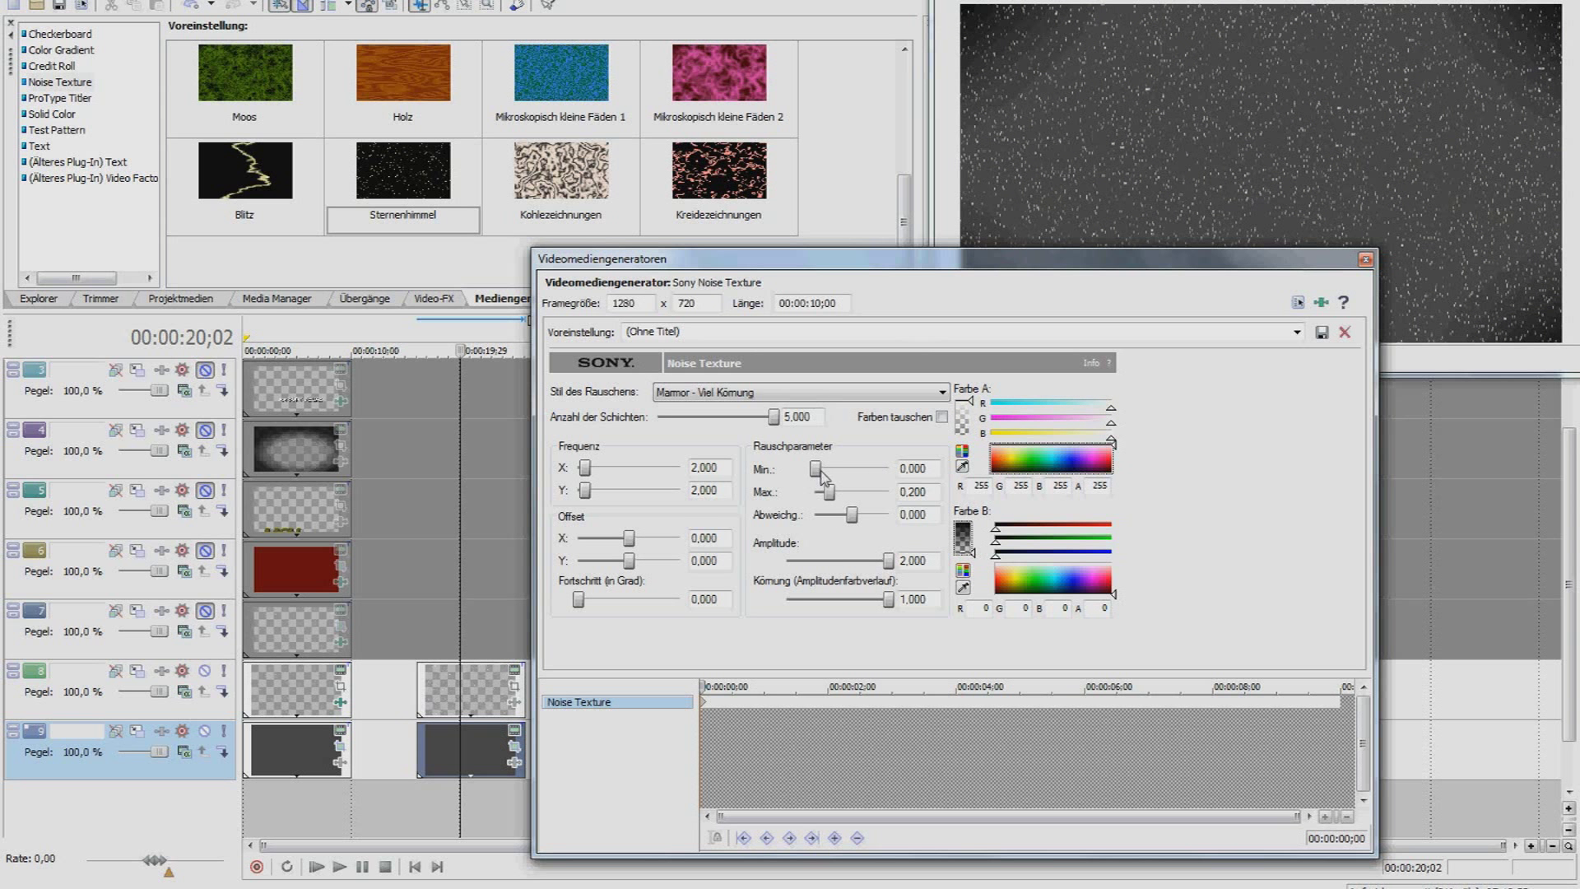
left_click_drag(830, 497, 823, 498)
left_click(1365, 262)
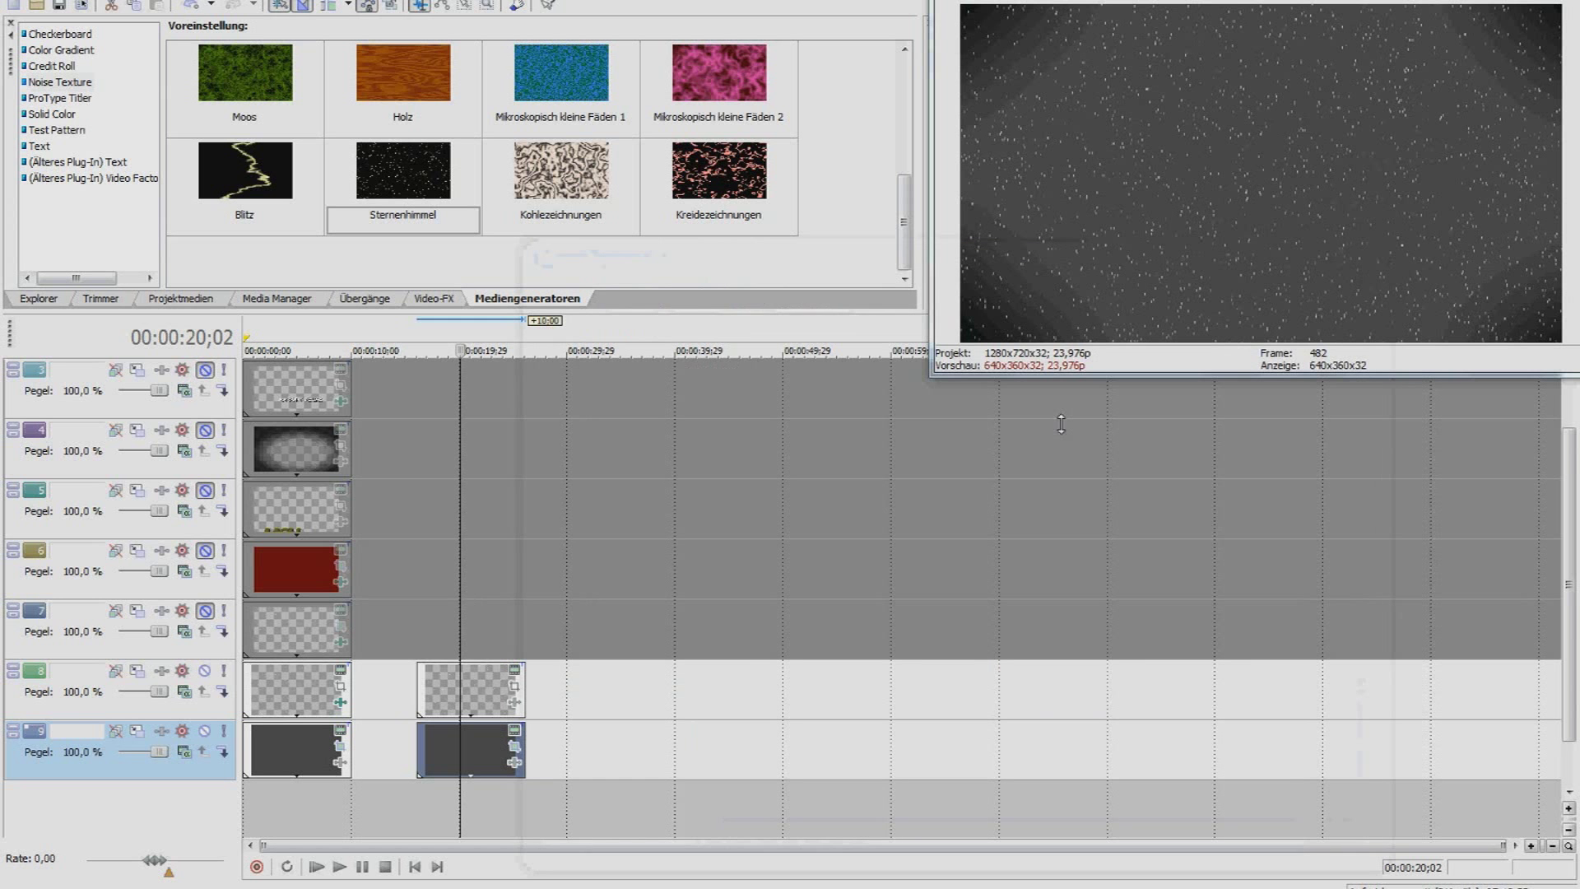
Check the starfield clip's Glow effect chain, then list the Glow presets in Video-FX.
left_click(435, 299)
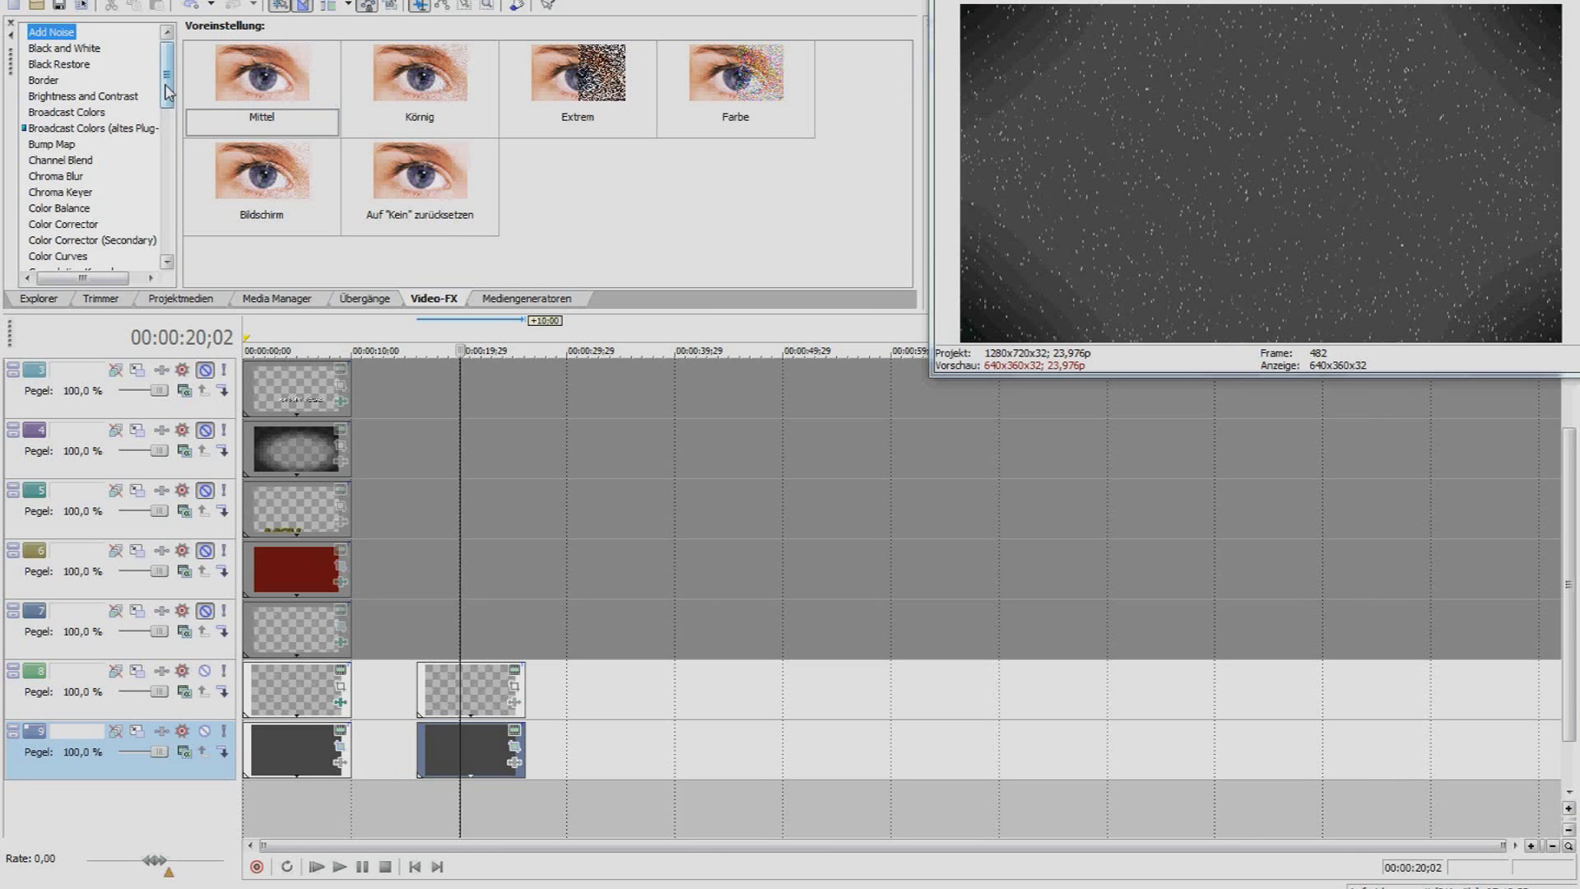
scroll(155, 103, "down", 1)
left_click(342, 705)
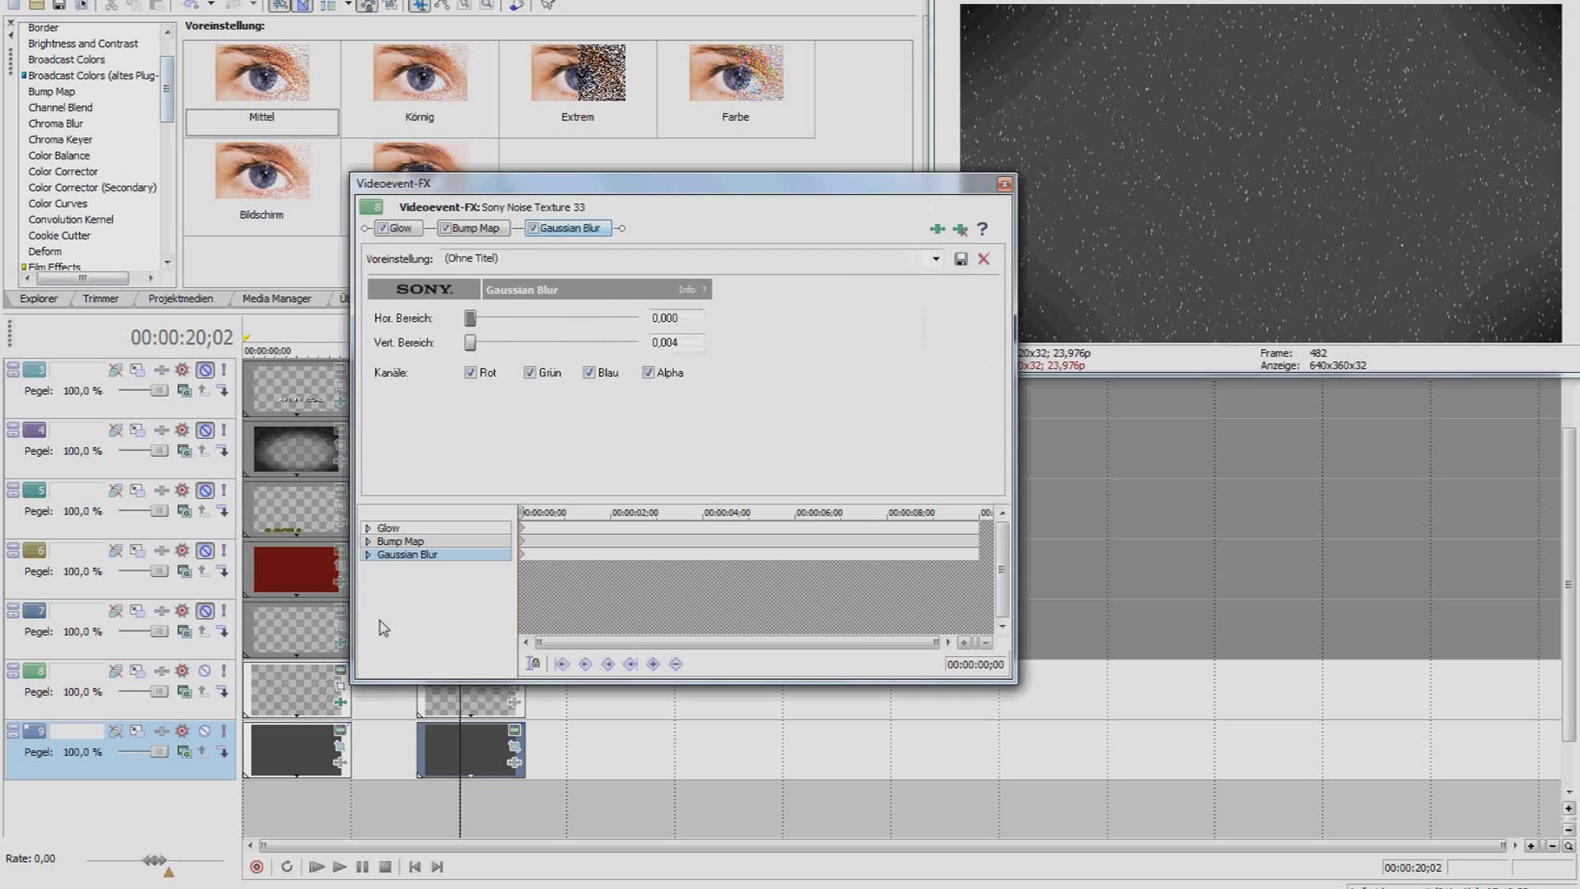
left_click(397, 230)
left_click(384, 229)
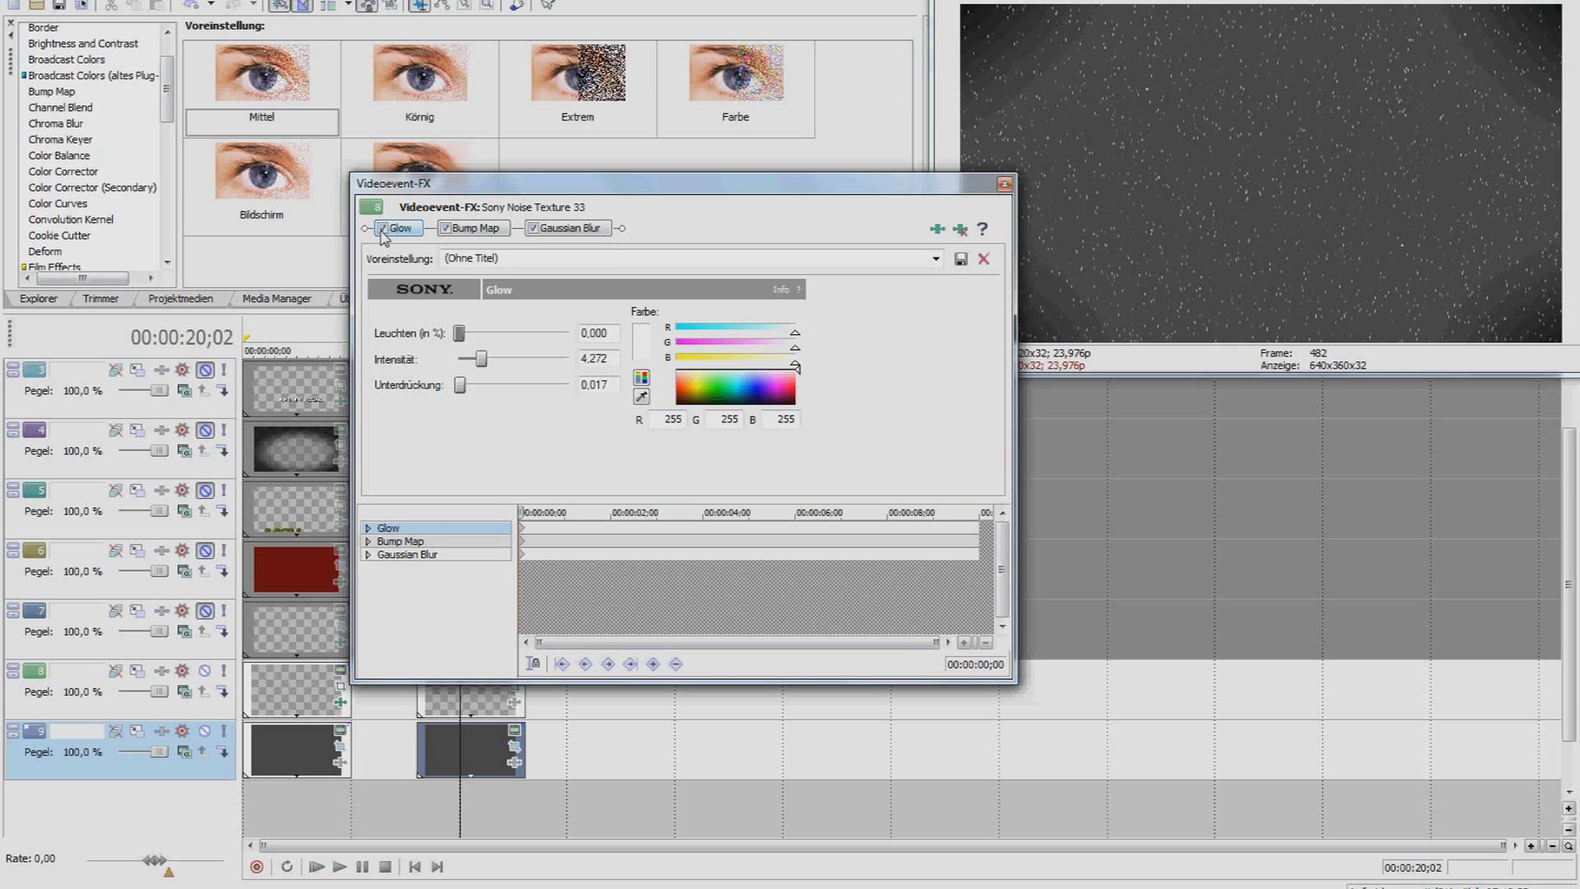
left_click(383, 228)
left_click(1004, 185)
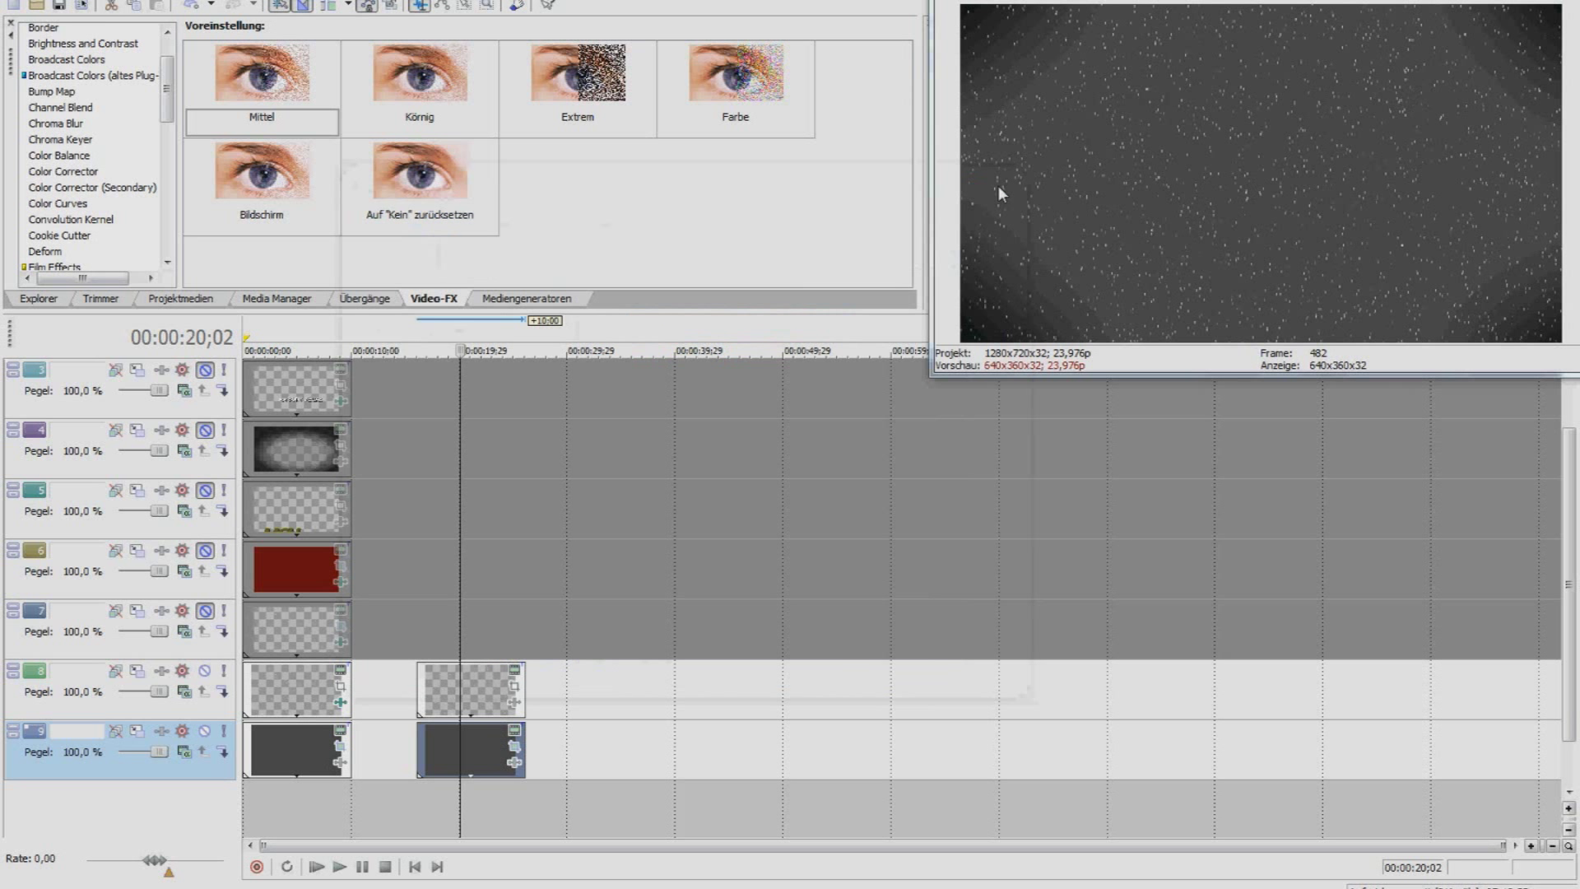
left_click_drag(168, 113, 169, 145)
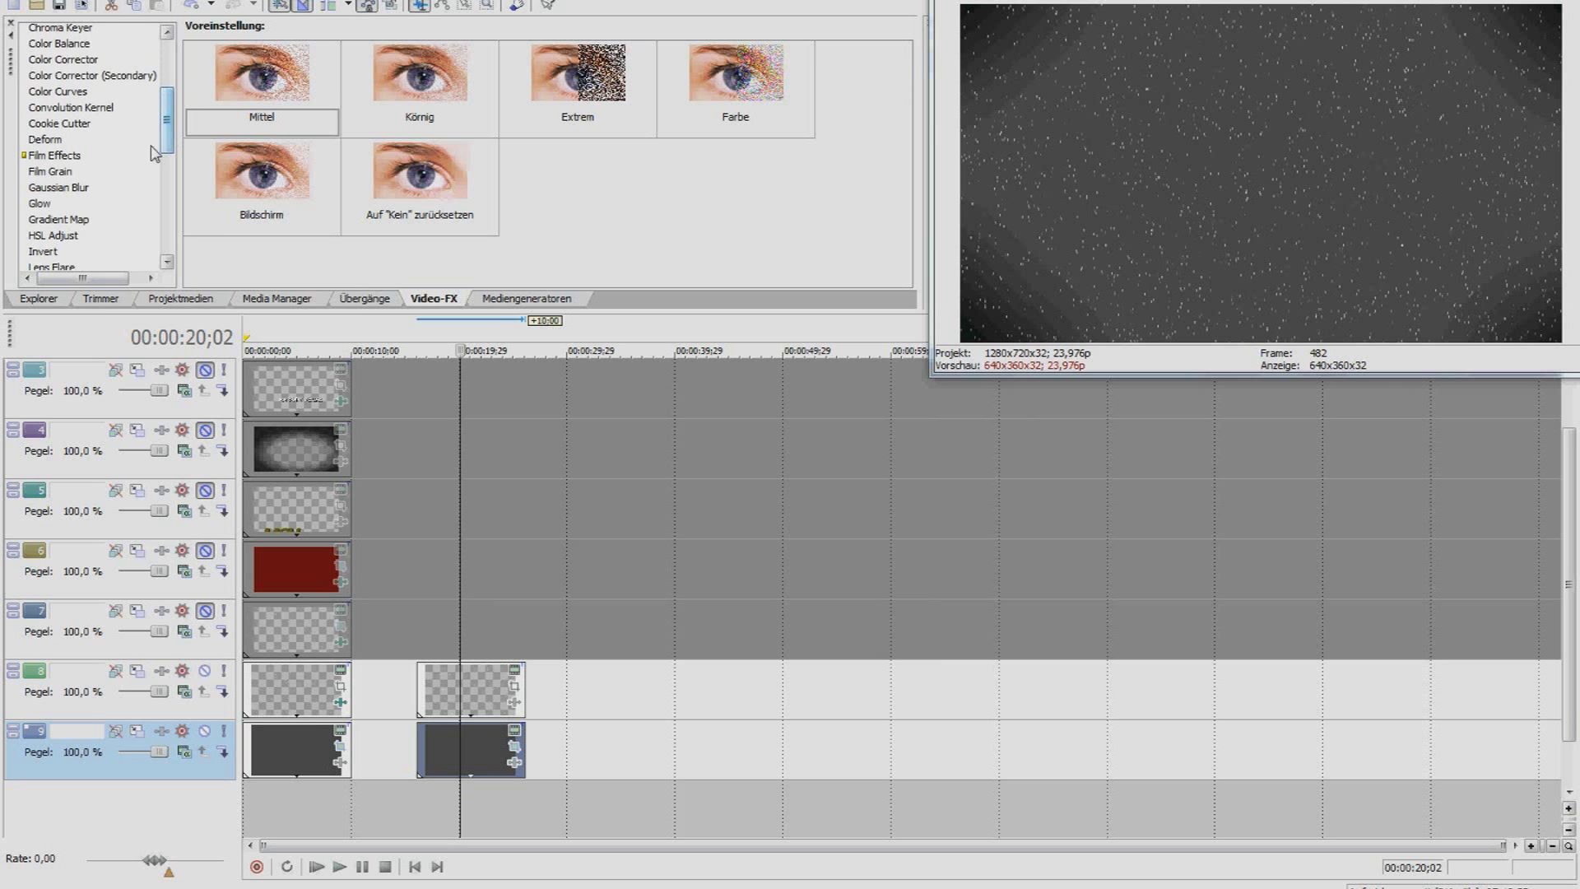
left_click(42, 203)
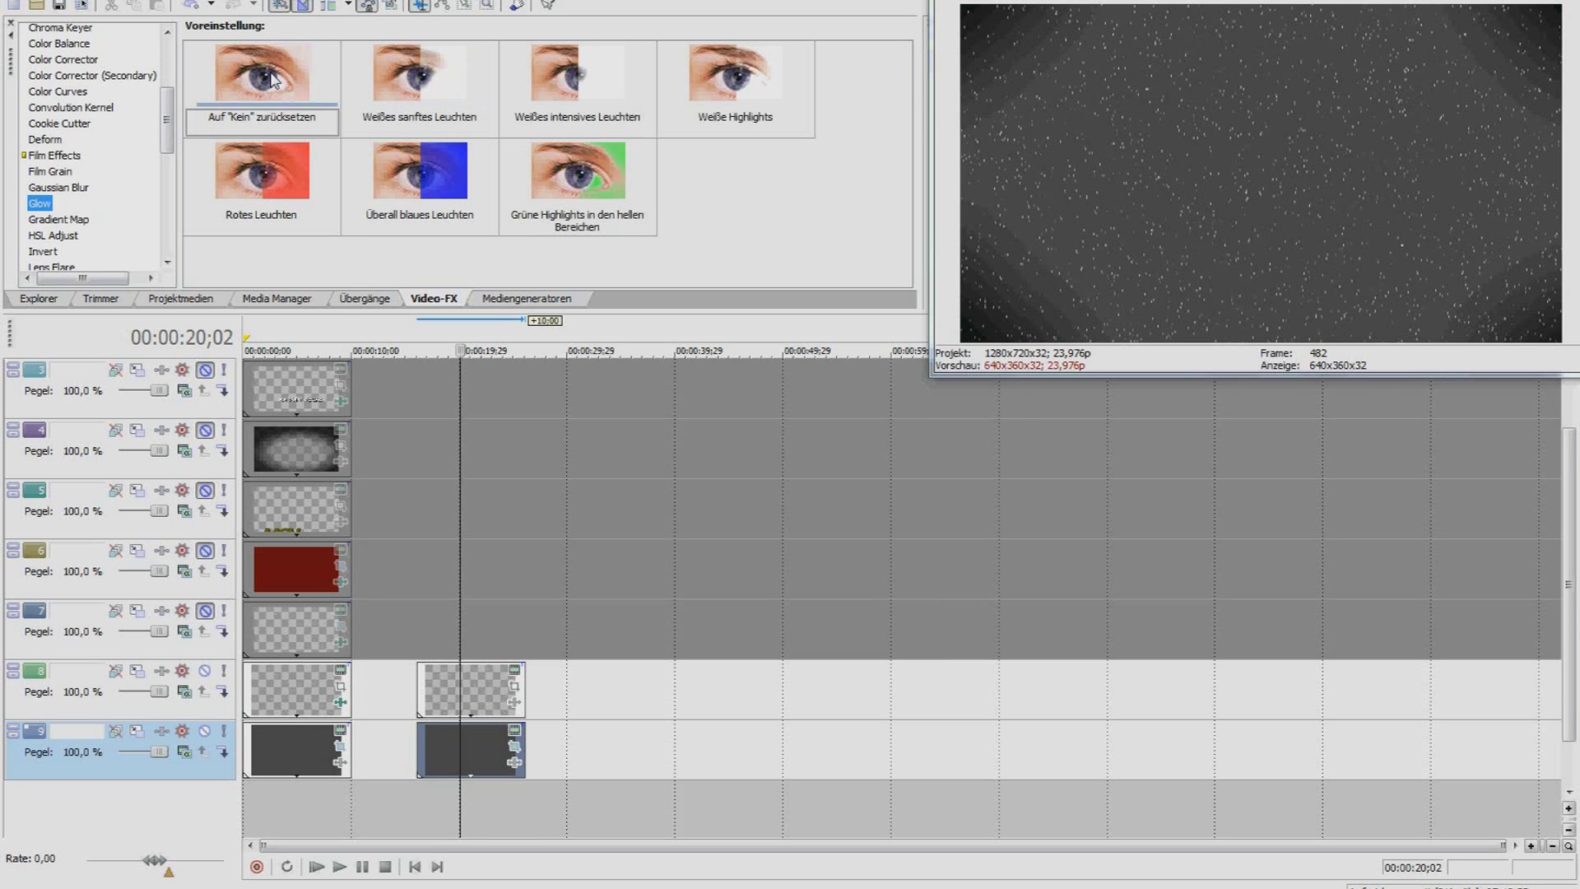
Apply the 'Weißes sanftes Leuchten' Glow preset to the texture clip at intensity 6.3.
mouse_move(395, 104)
left_mouse_down()
mouse_move(398, 559)
mouse_move(473, 694)
left_mouse_up()
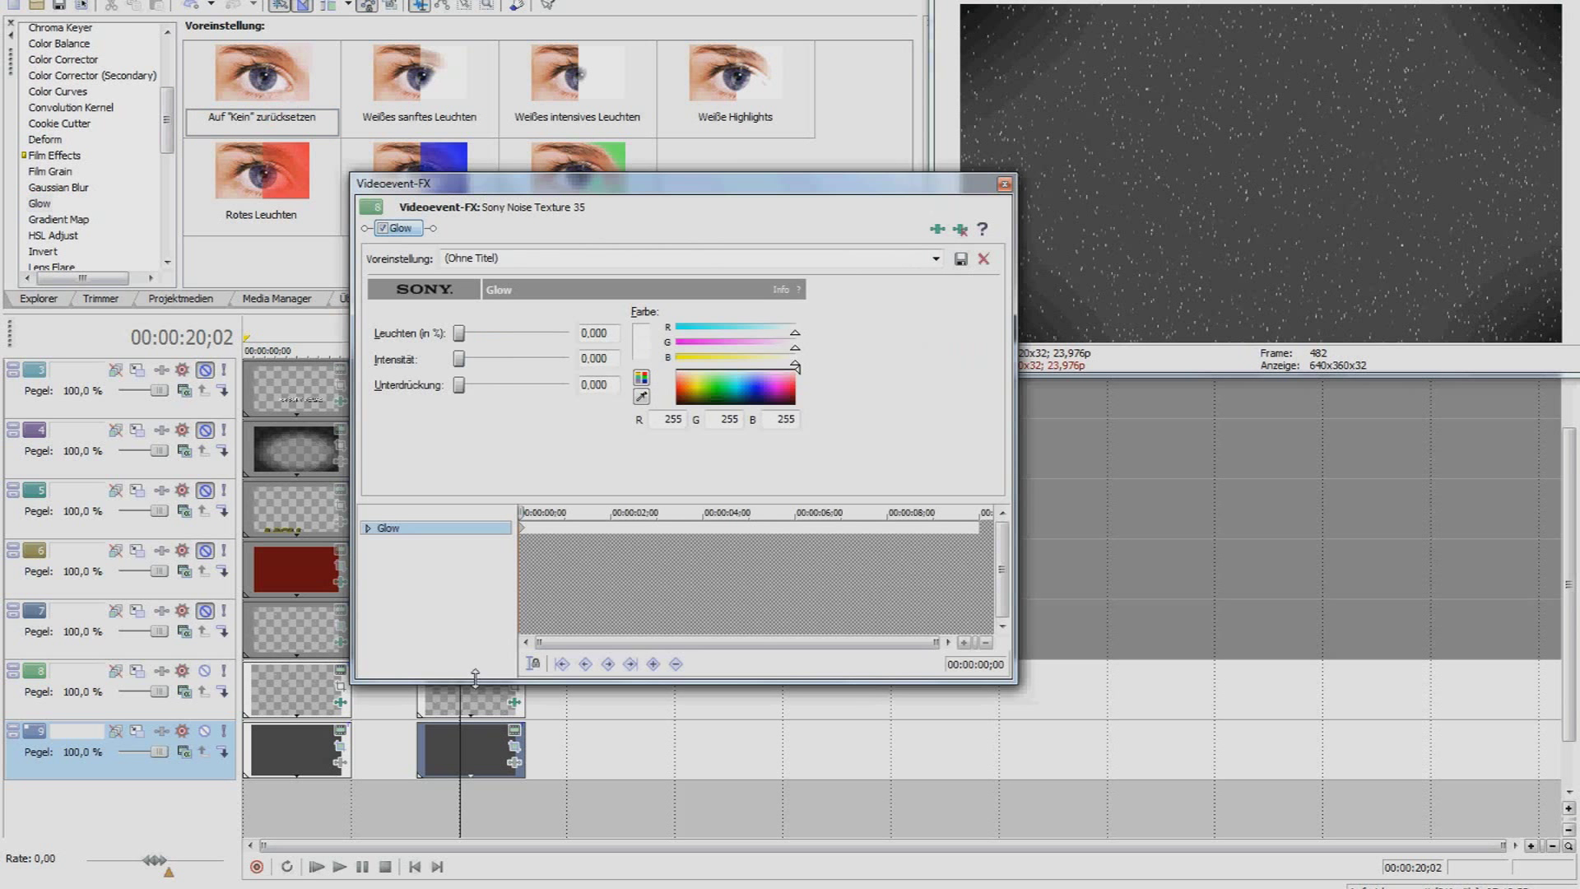
mouse_move(460, 362)
left_mouse_down()
mouse_move(494, 367)
mouse_move(466, 392)
left_mouse_up()
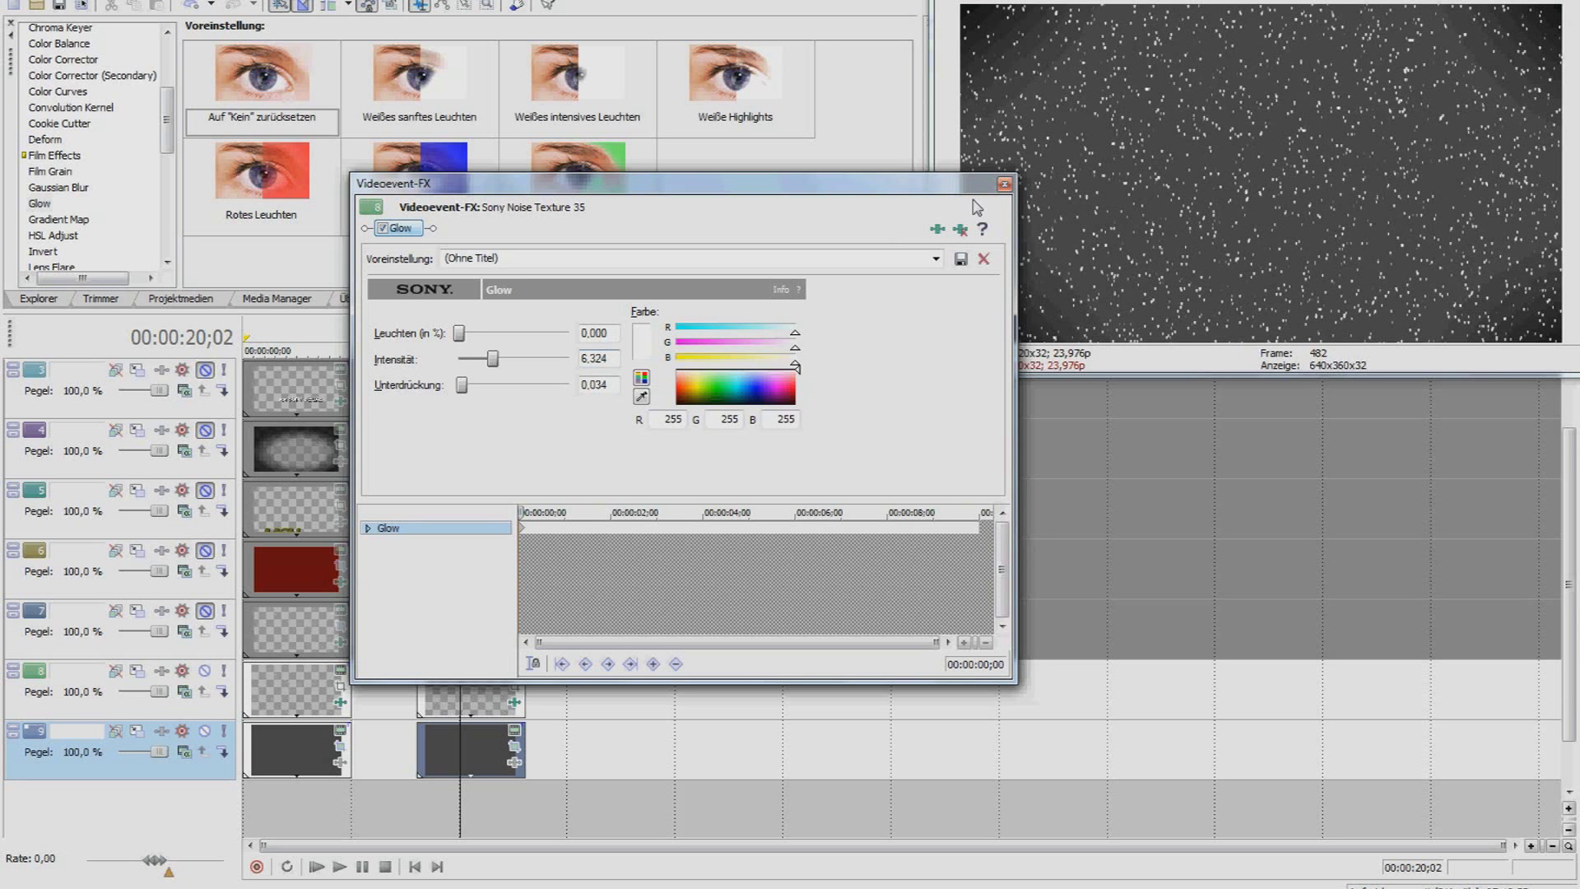
left_click(1004, 183)
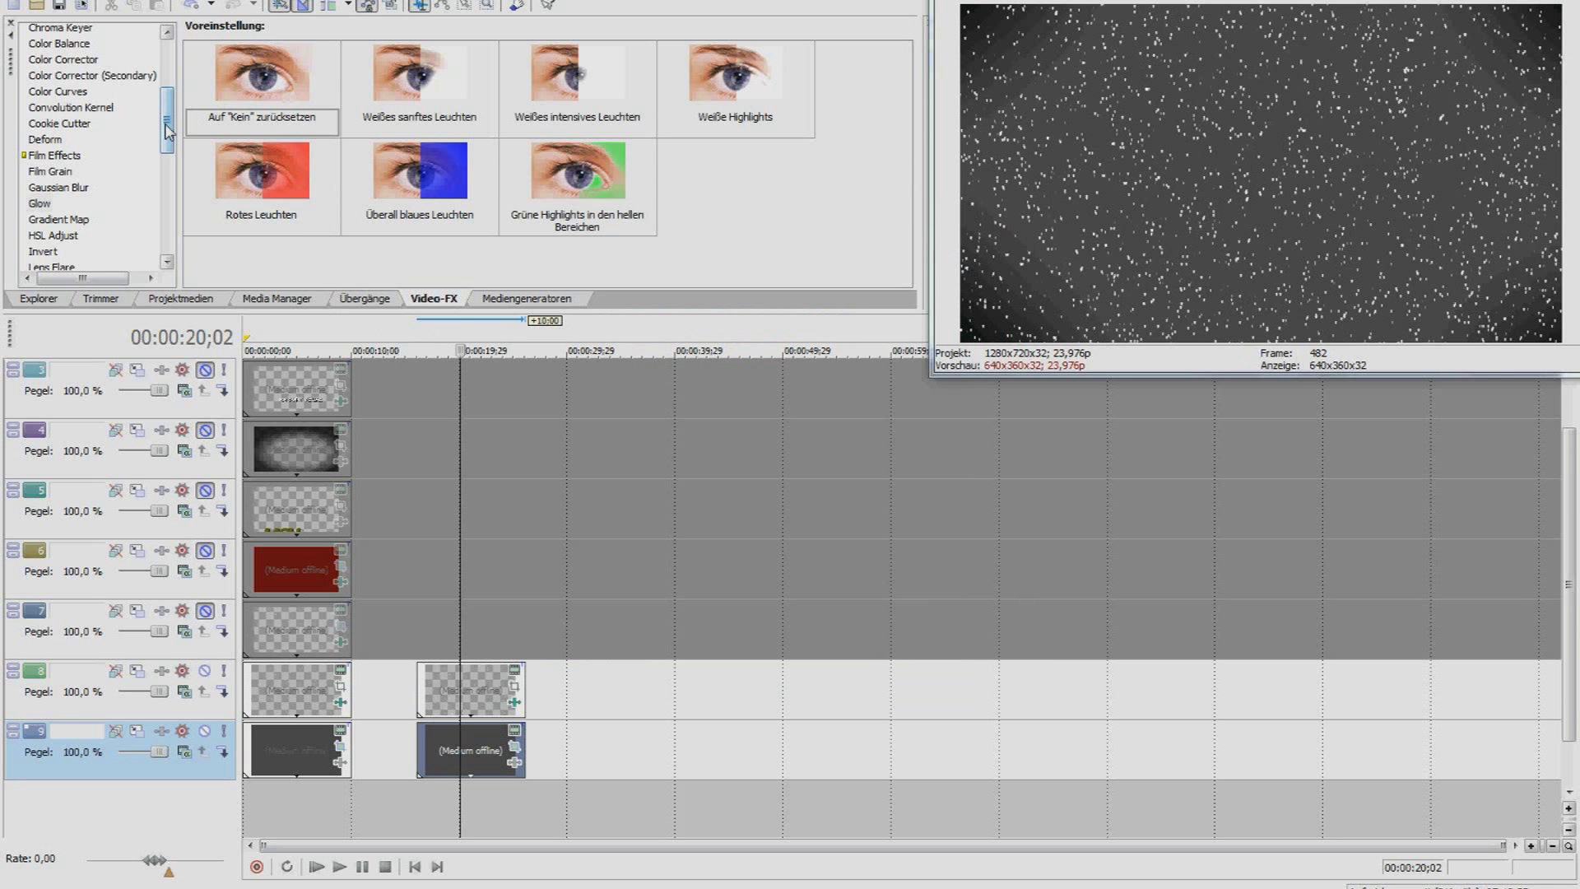
left_click_drag(167, 130, 168, 82)
Add the Standard Bump Map, shifting its light lower-left and raising its Z depth.
left_click(74, 108)
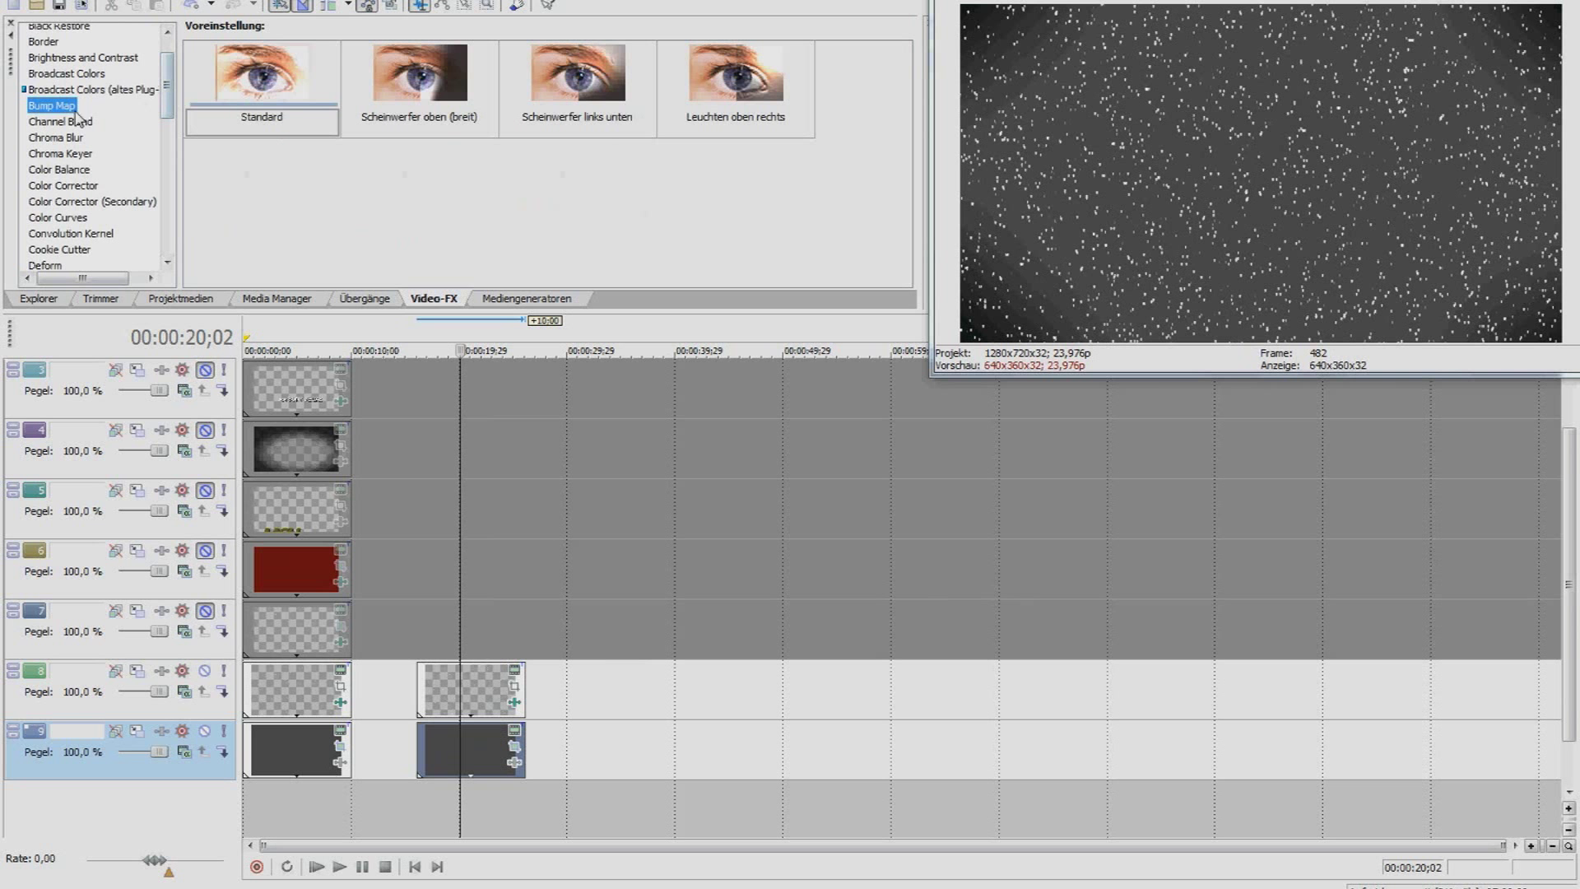
left_click_drag(284, 84, 493, 702)
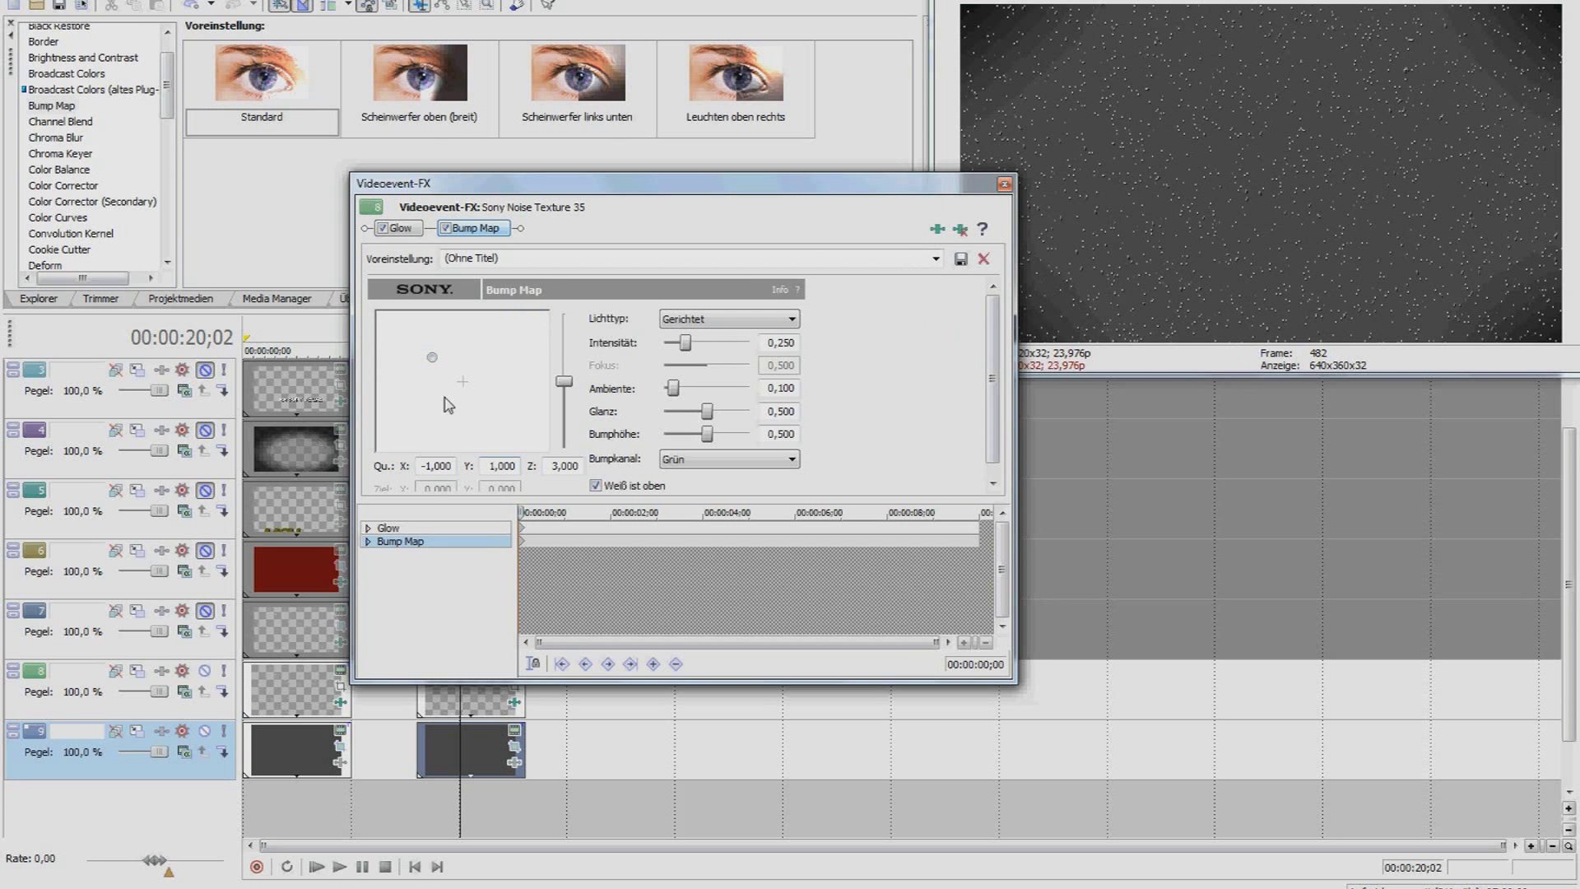
left_click_drag(432, 357, 393, 411)
left_click_drag(394, 410, 393, 422)
left_click_drag(564, 383, 563, 369)
left_click(1003, 184)
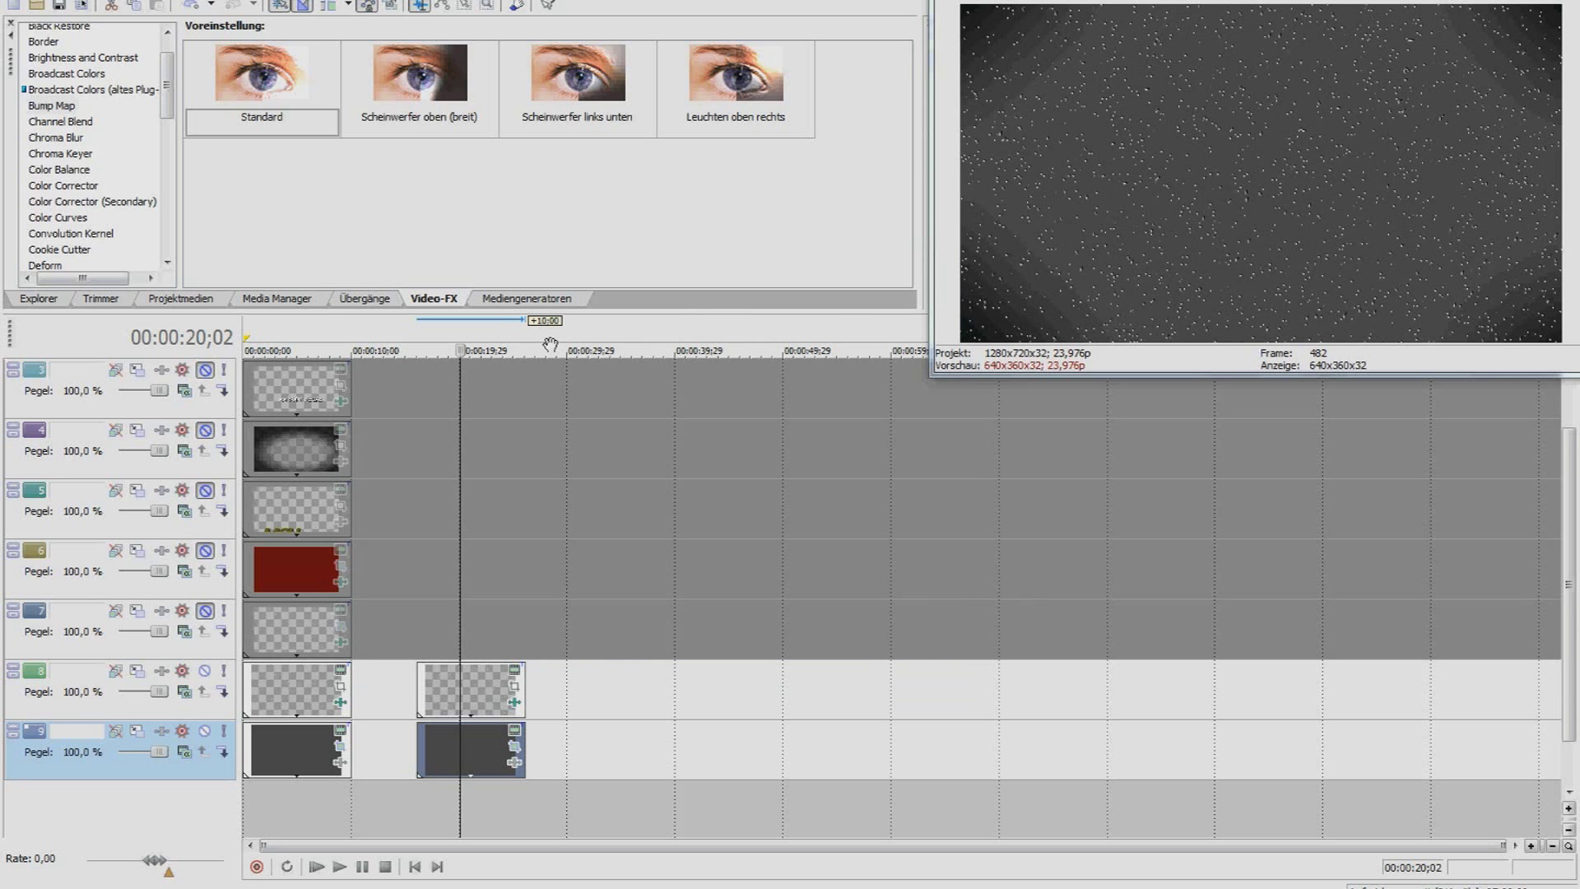
Inspect the Gaussian Blur settings on the other noise texture clip.
left_click(342, 702)
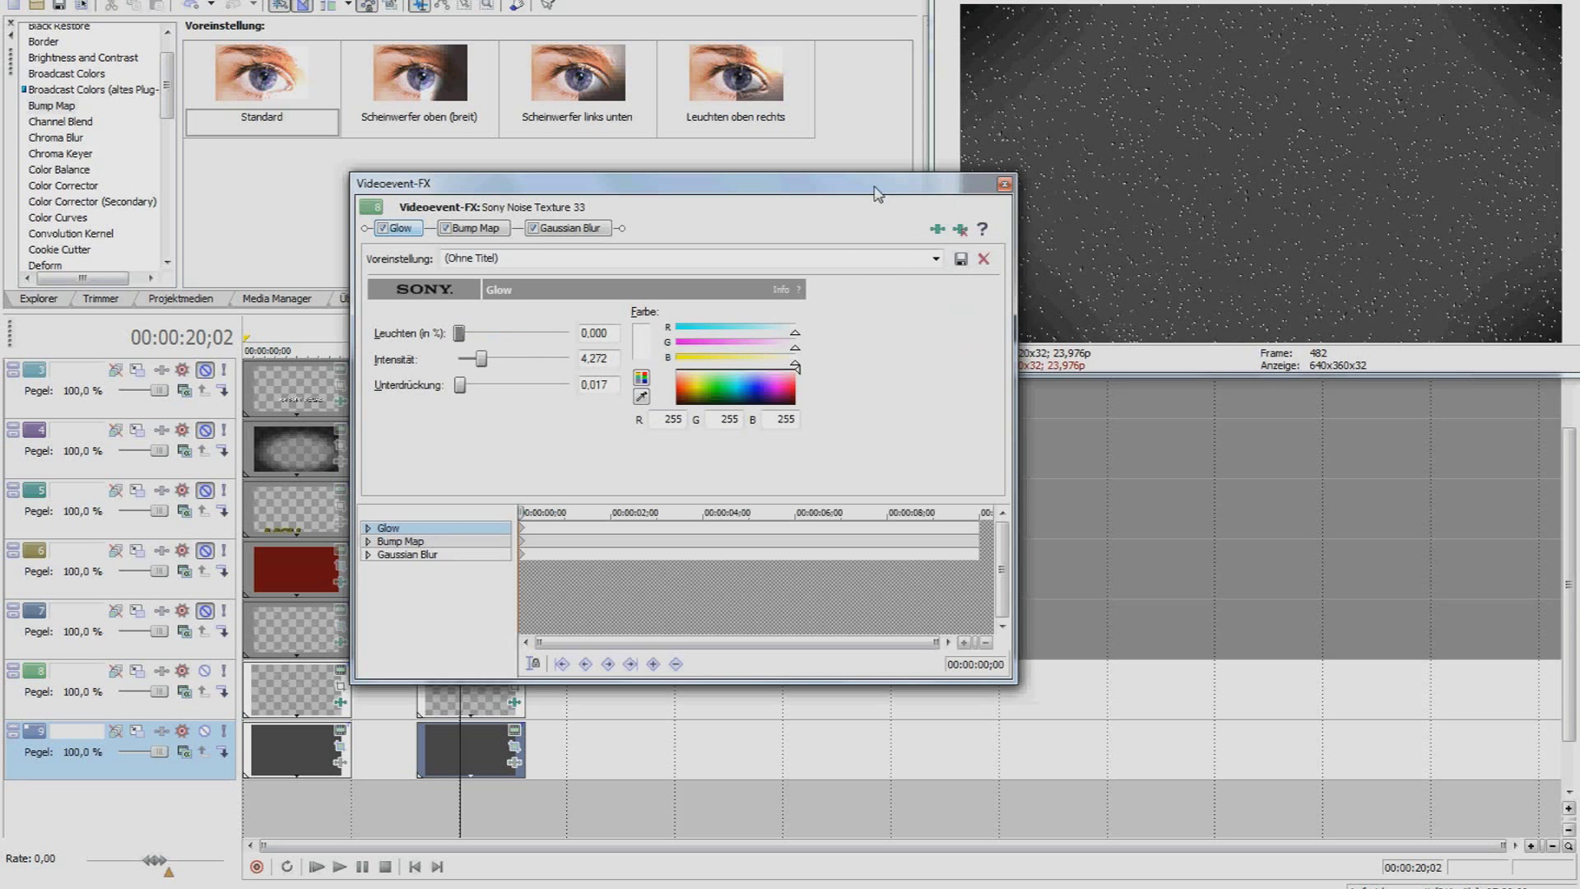
left_click(593, 224)
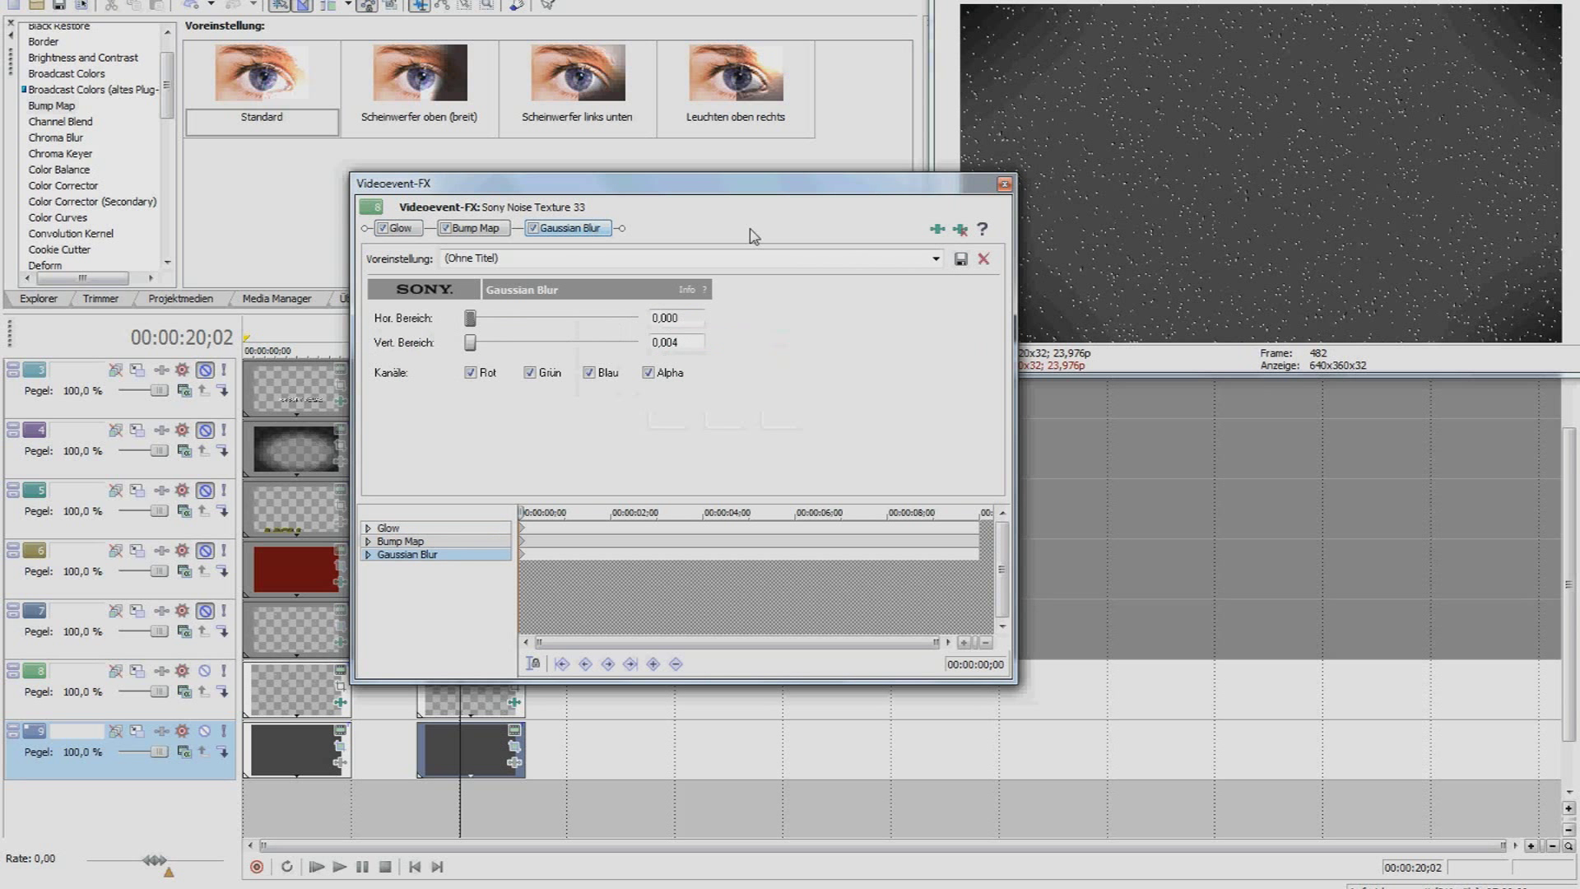
left_click(1004, 184)
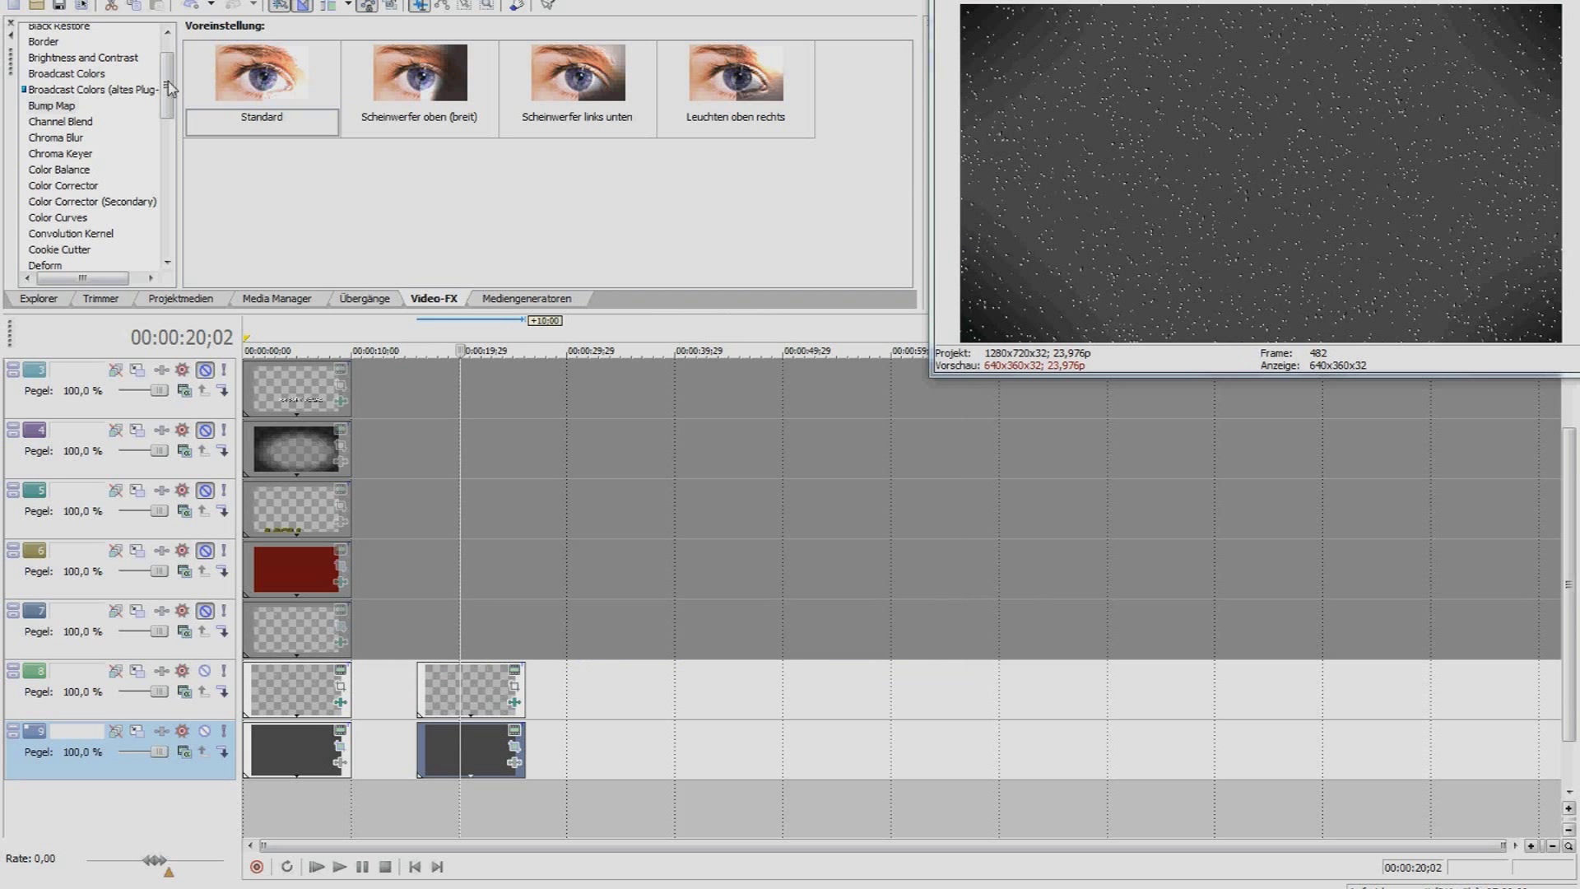
left_click_drag(171, 87, 169, 126)
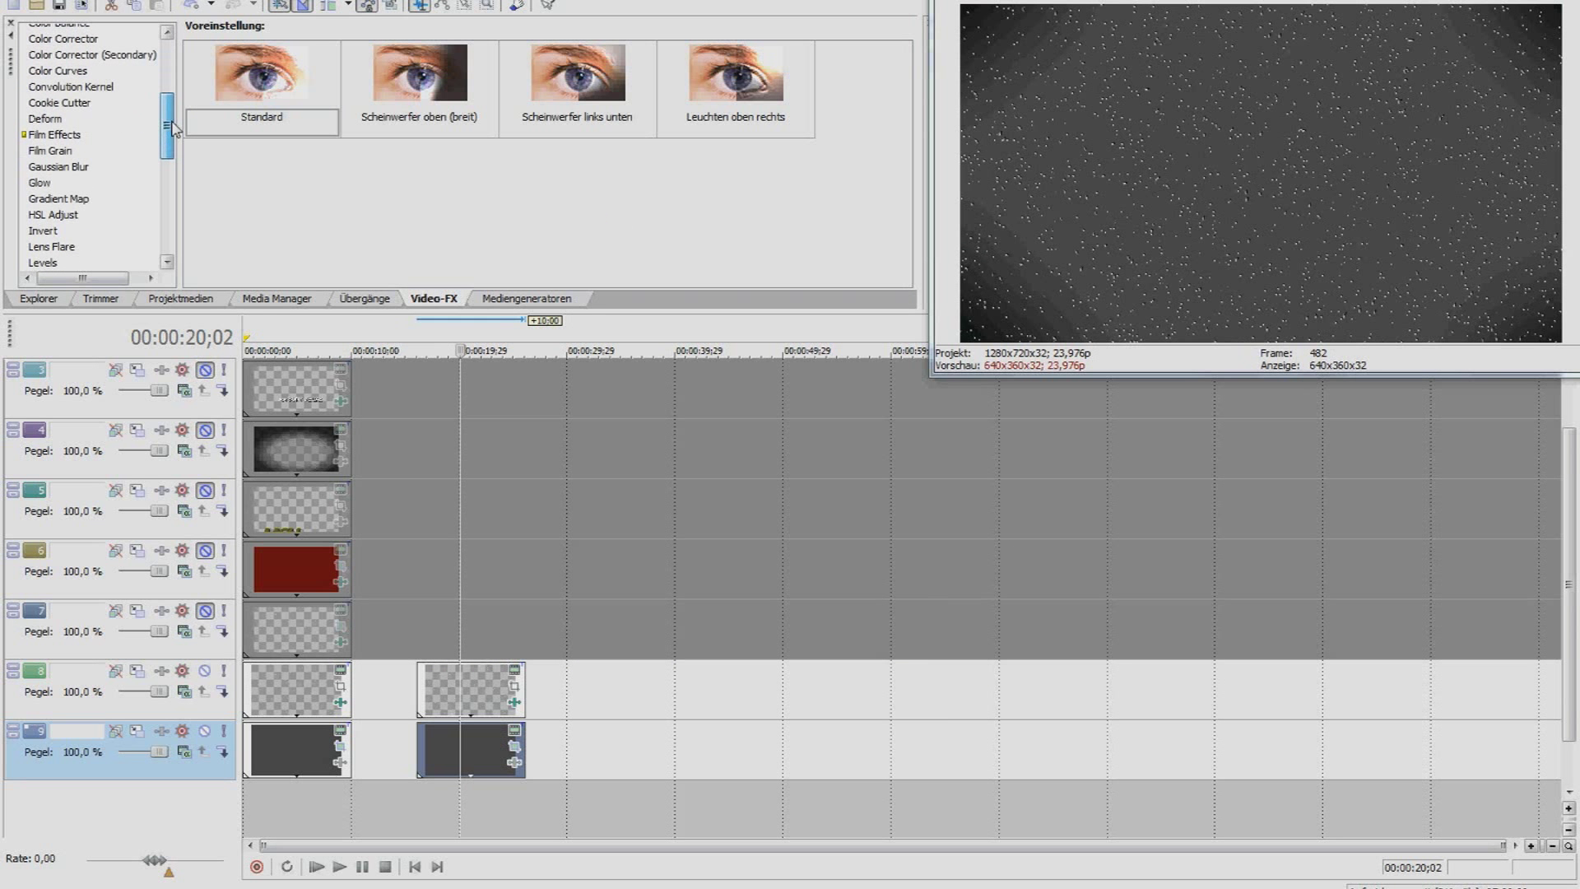
Add Gaussian Blur to the track 8 texture clip with vertical range 0.004.
left_click(106, 168)
left_click_drag(420, 76, 466, 684)
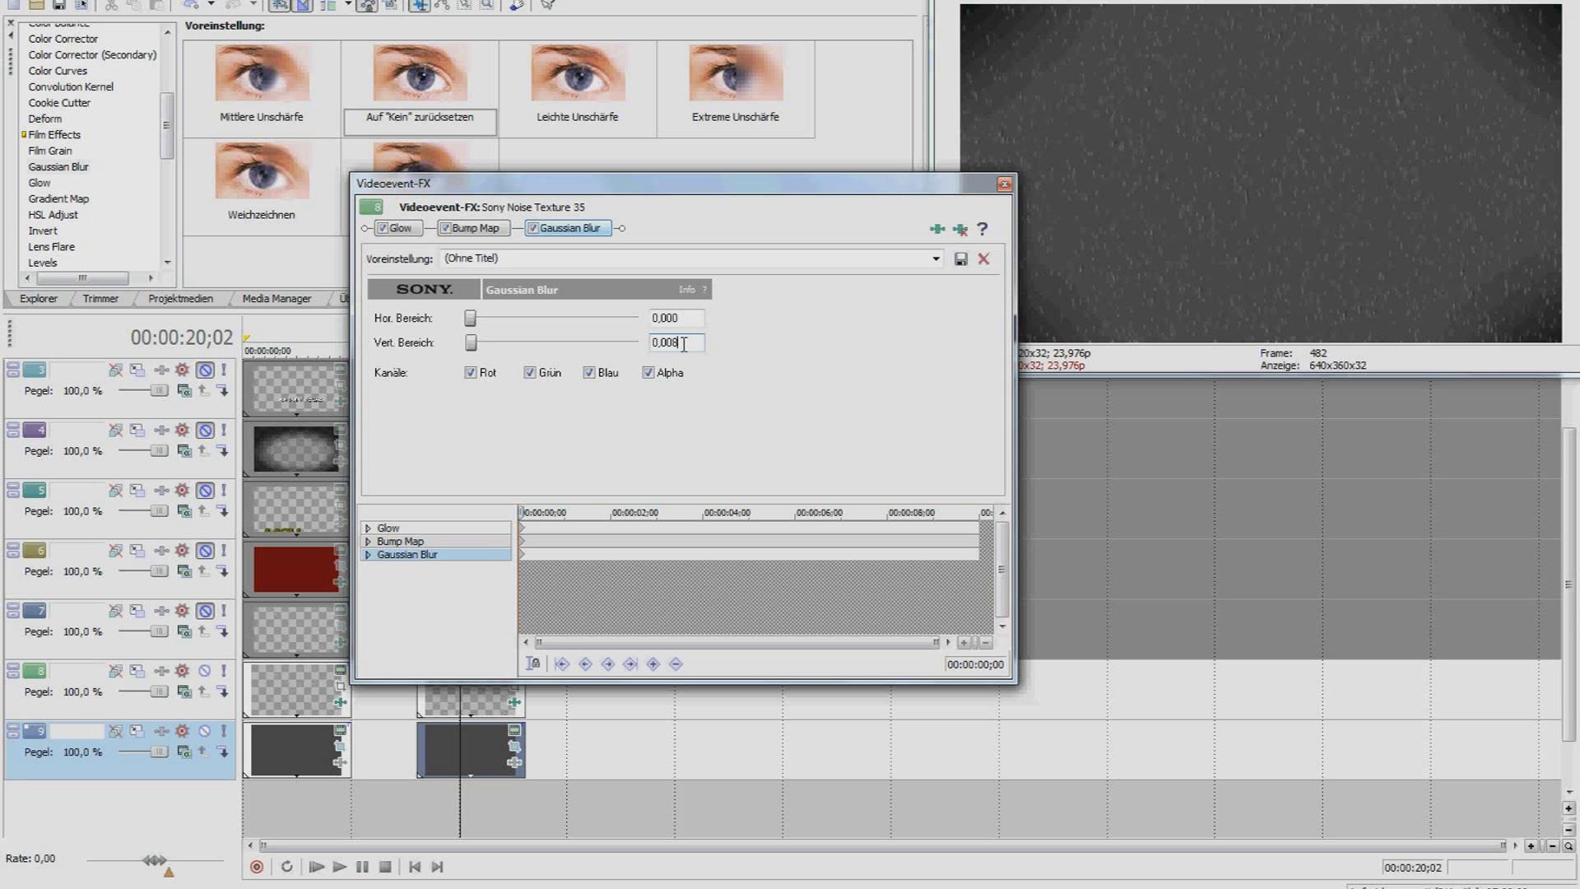
left_click(1005, 185)
right_click(467, 686)
Paste a new copy of the texture clip onto track 7, aligned with the clips below.
key("Escape")
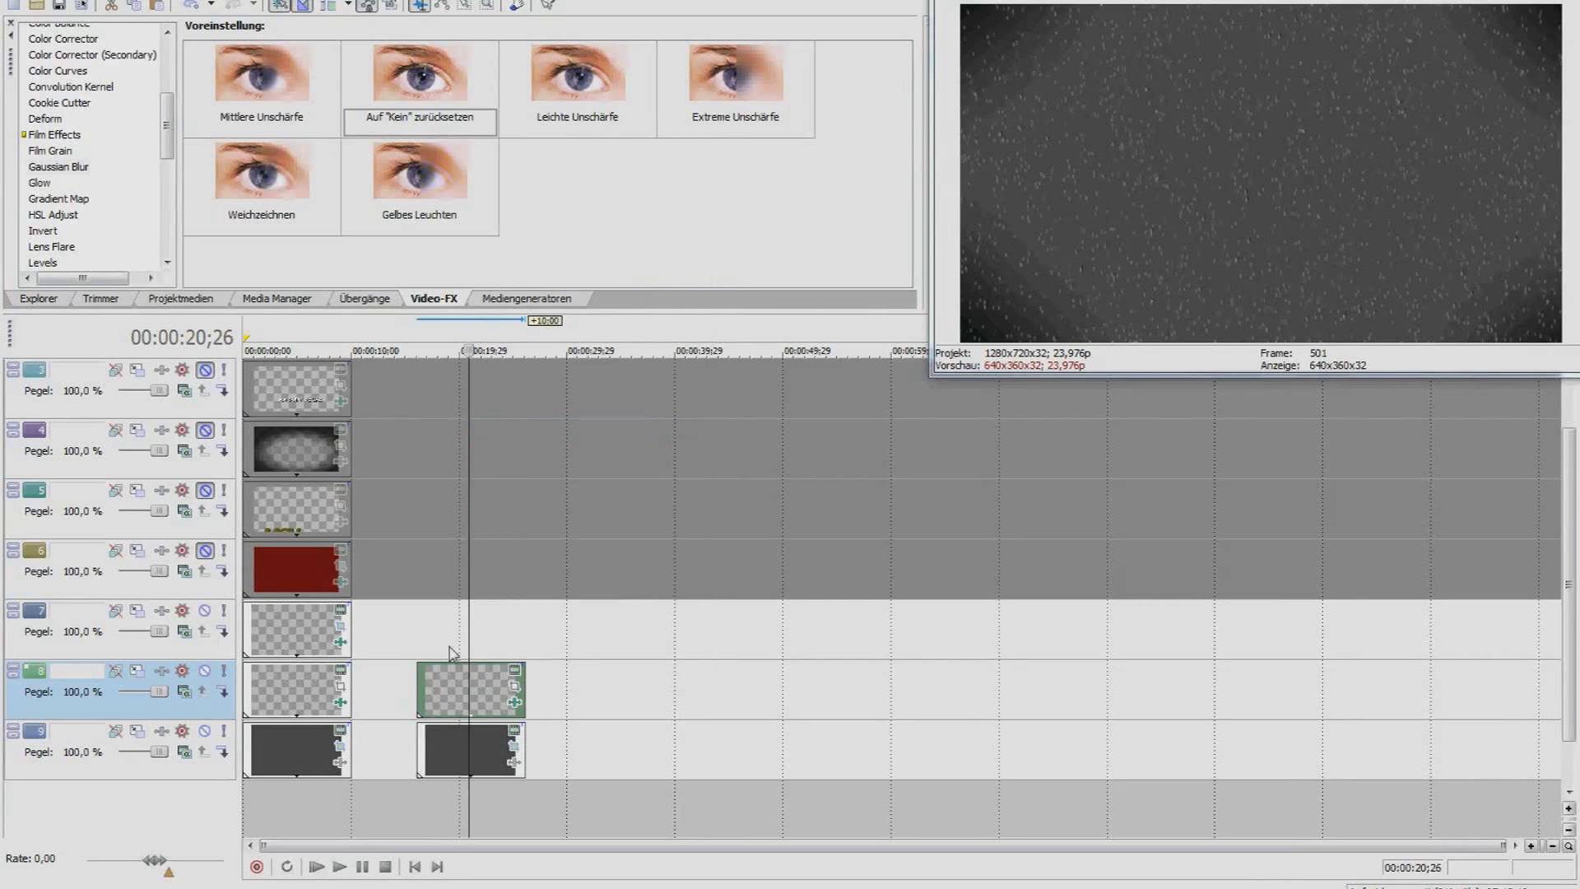
right_click(429, 626)
left_click(463, 640)
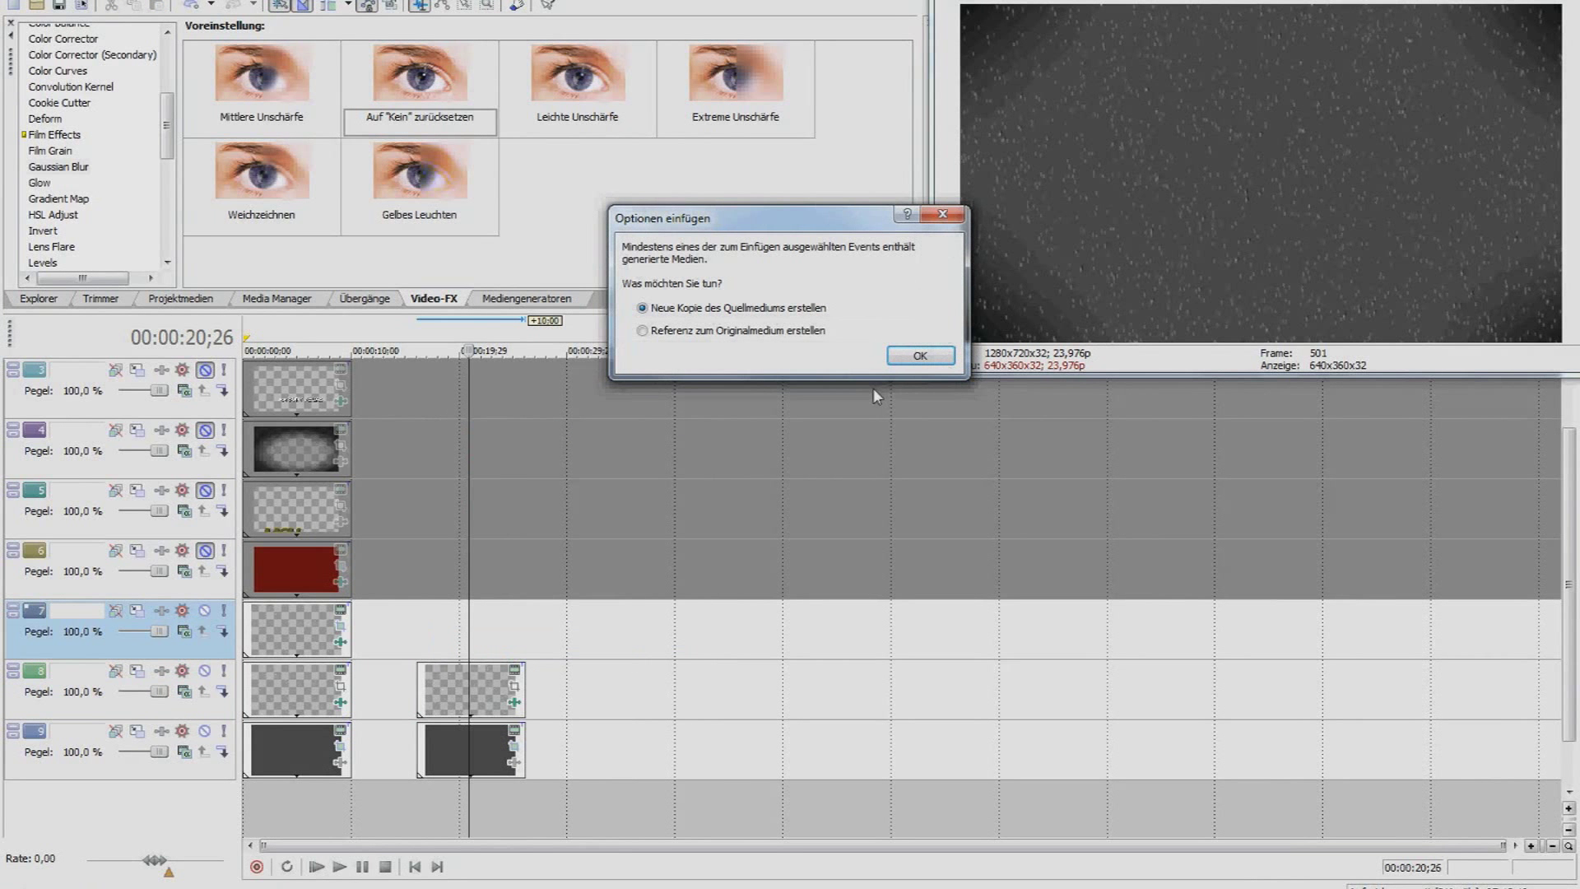
left_click(920, 356)
left_click_drag(523, 619, 465, 629)
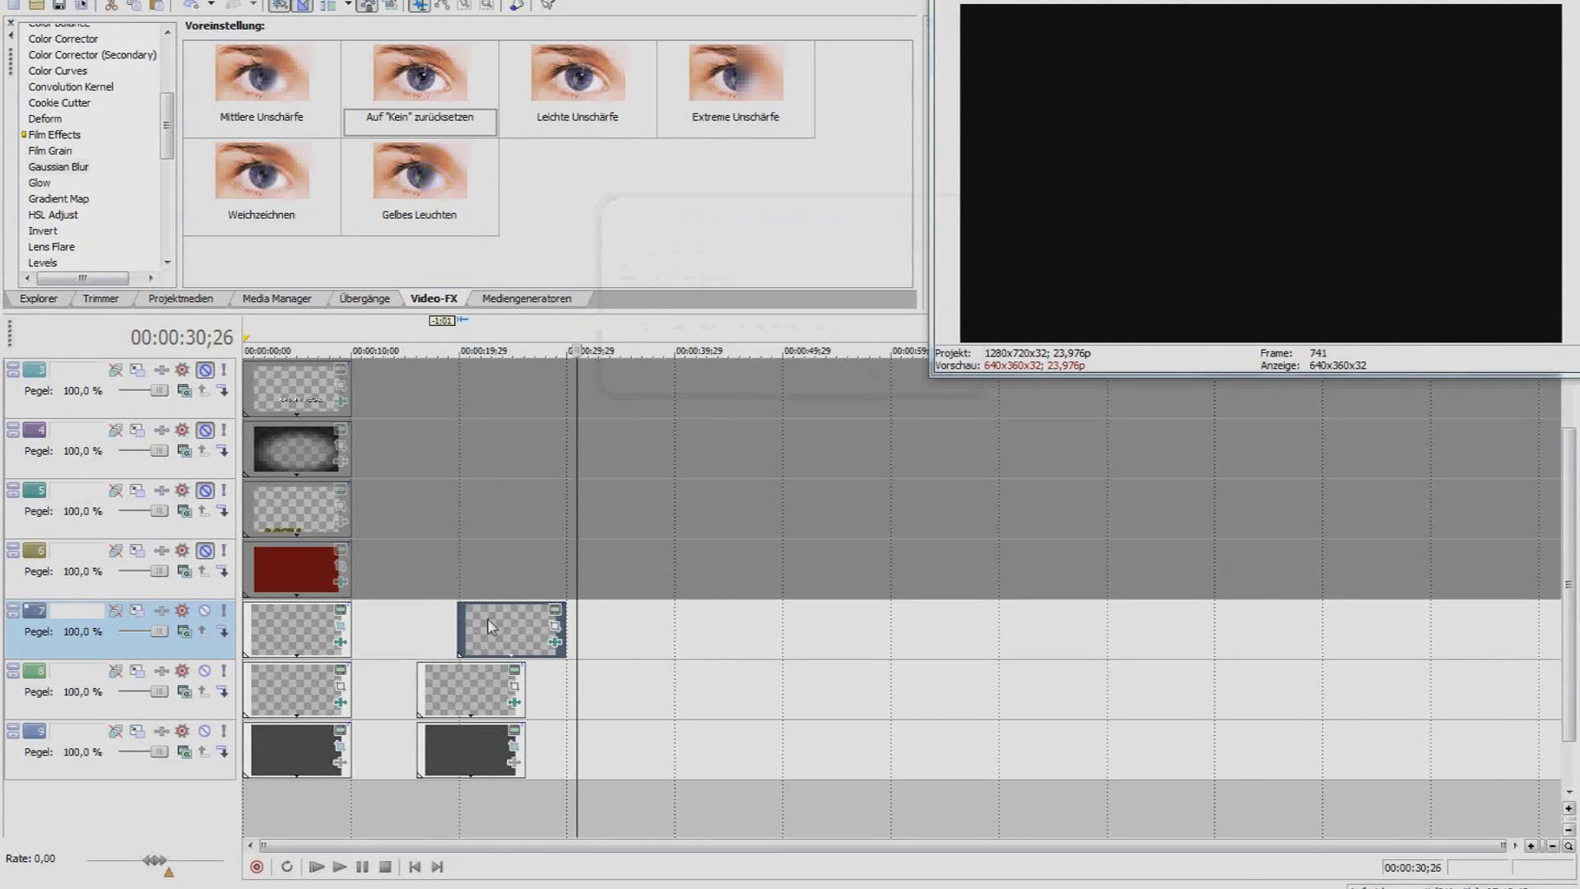
Remove Gaussian Blur from the texture clip's effect chain.
left_click(514, 643)
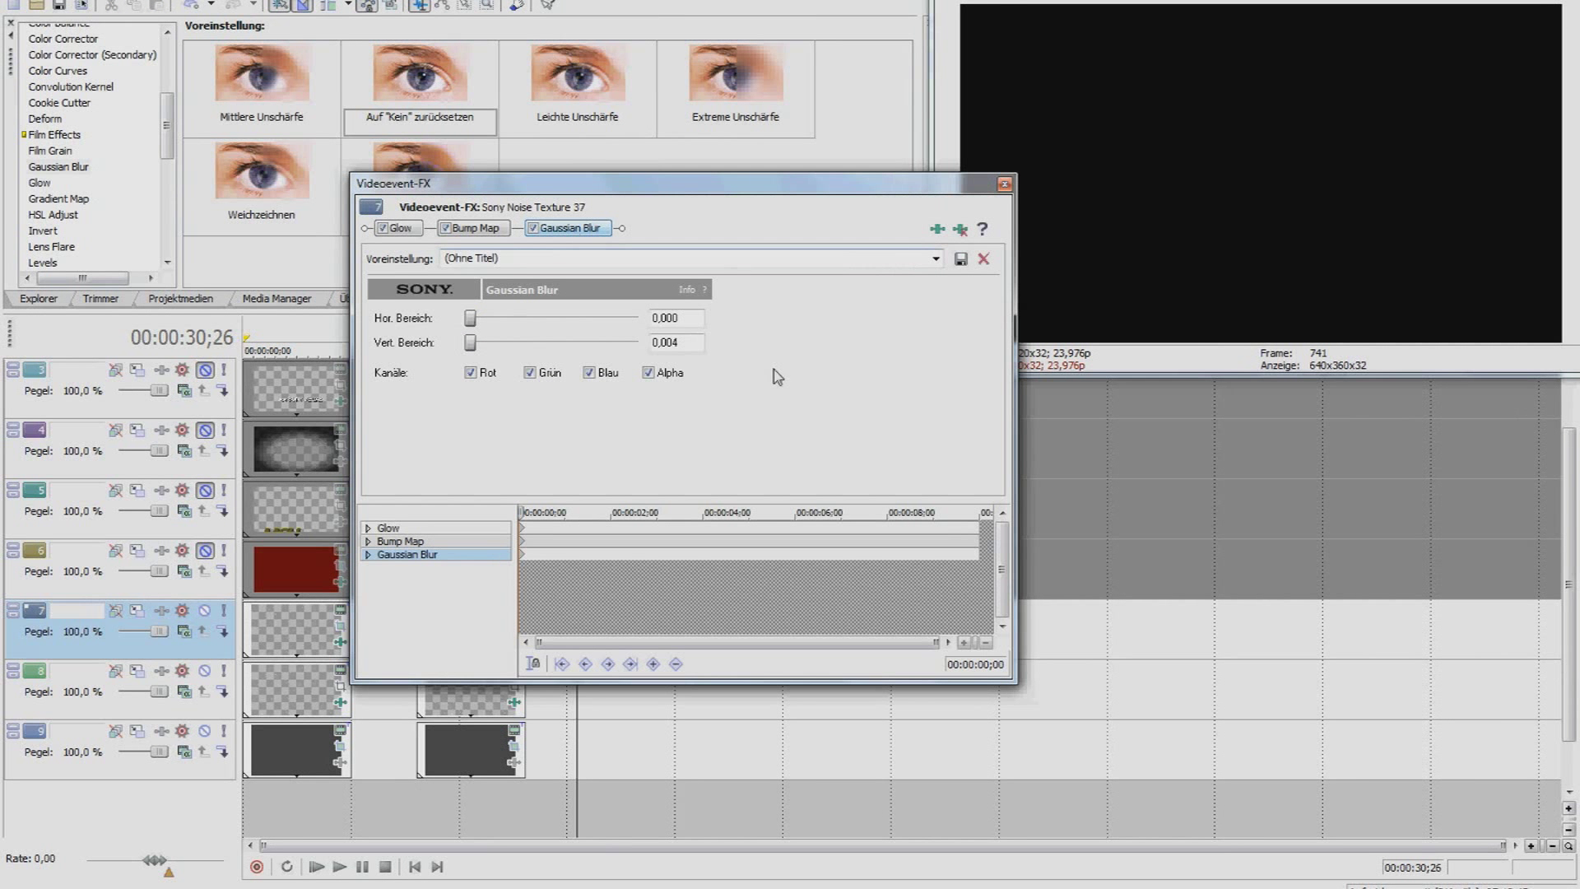
left_click(468, 714)
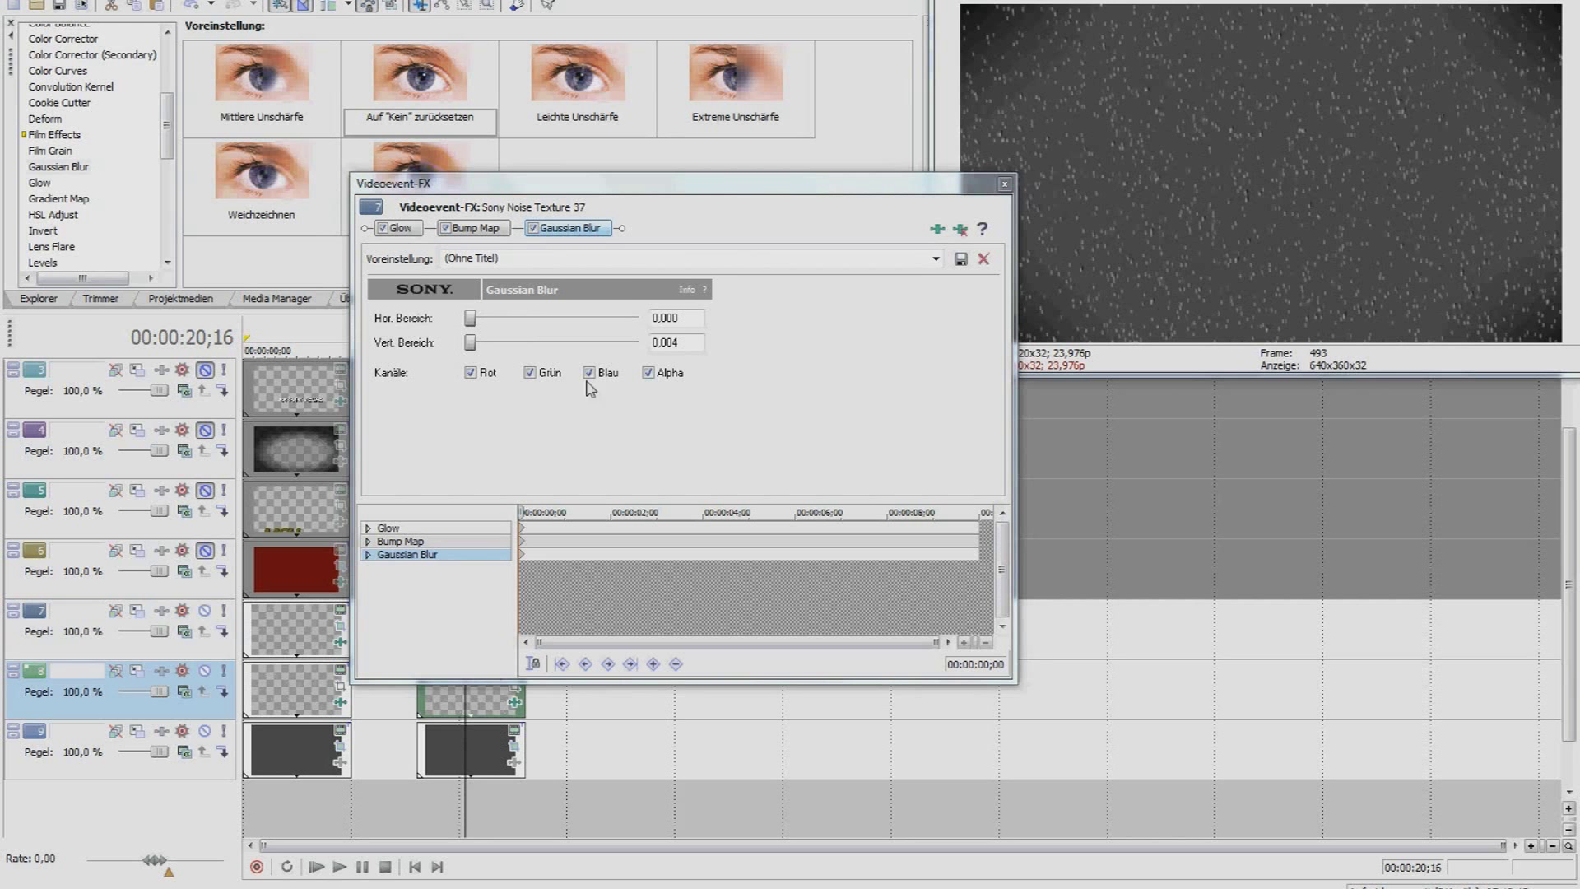
left_click(960, 230)
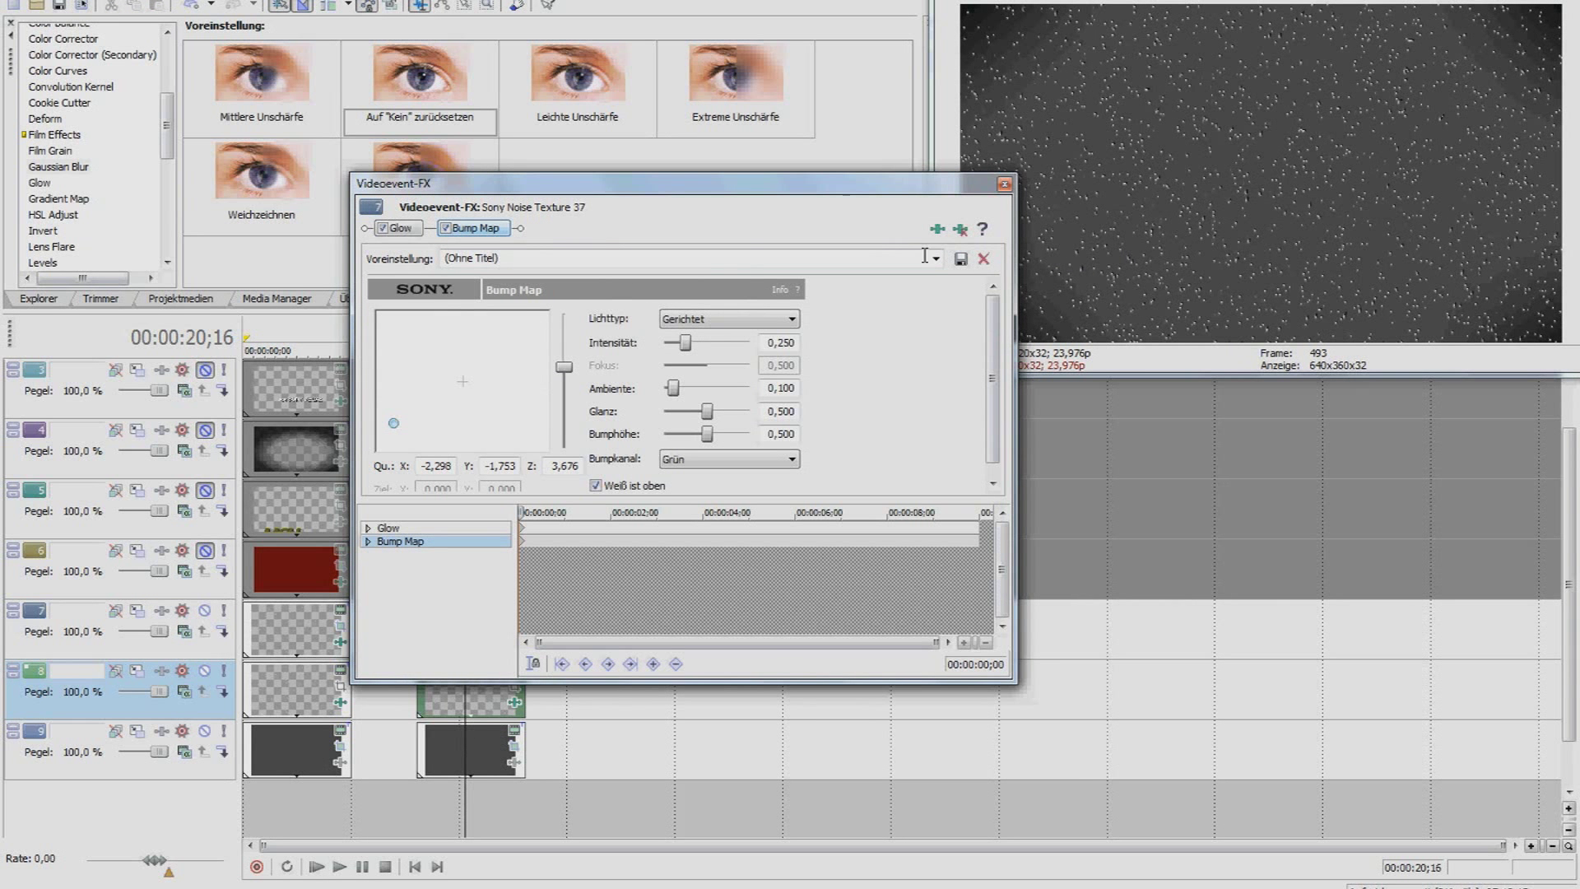
left_click(1008, 186)
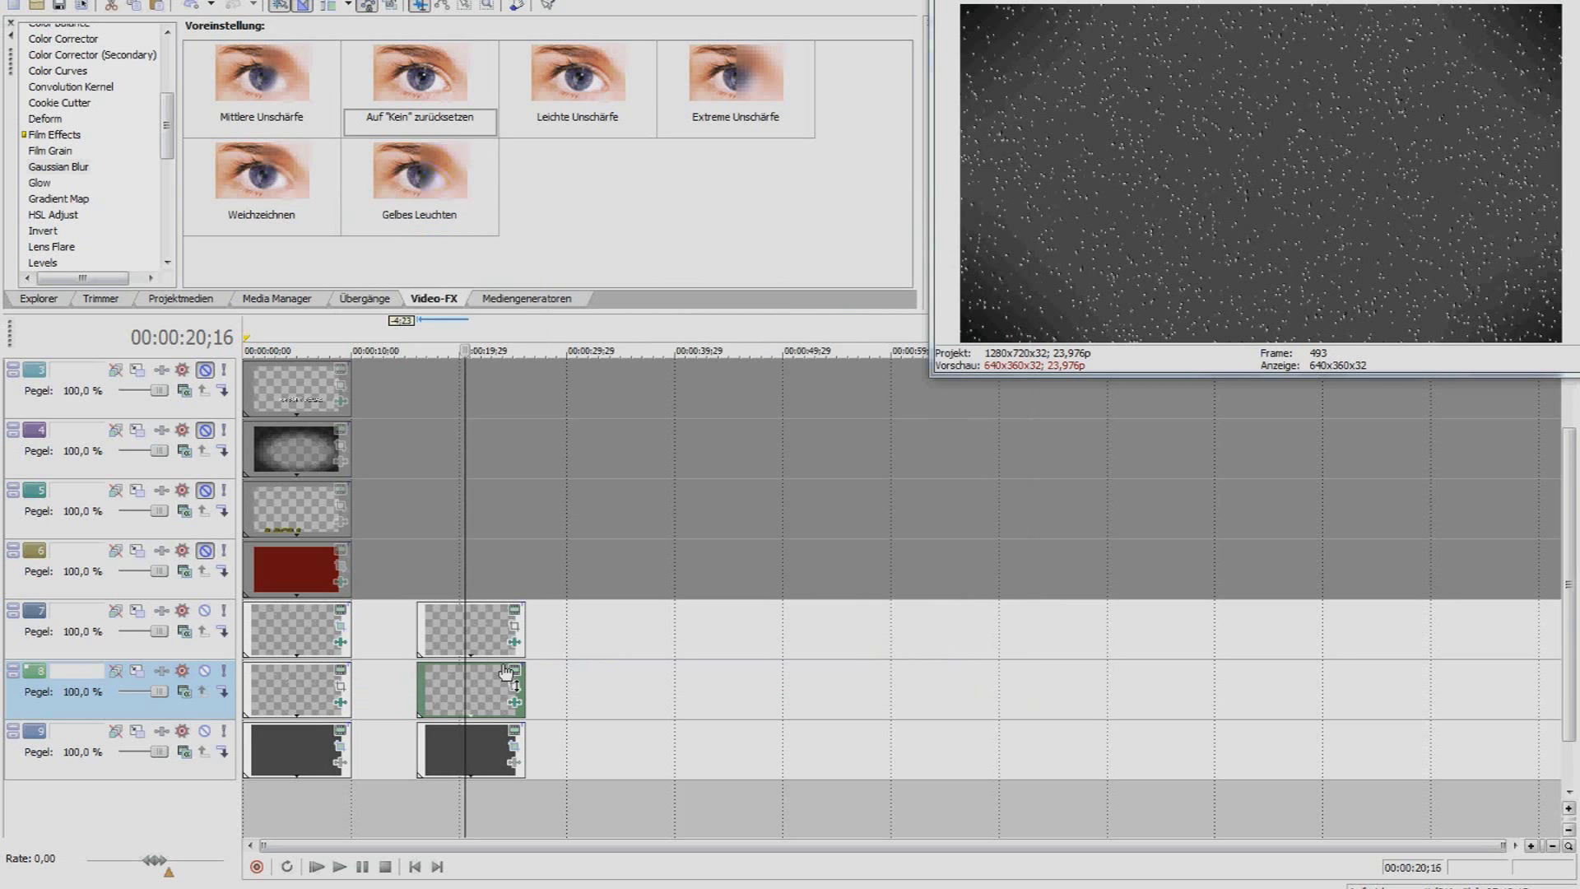
Draw a thin slanted band mask across the pasted starfield clip.
left_click(511, 621)
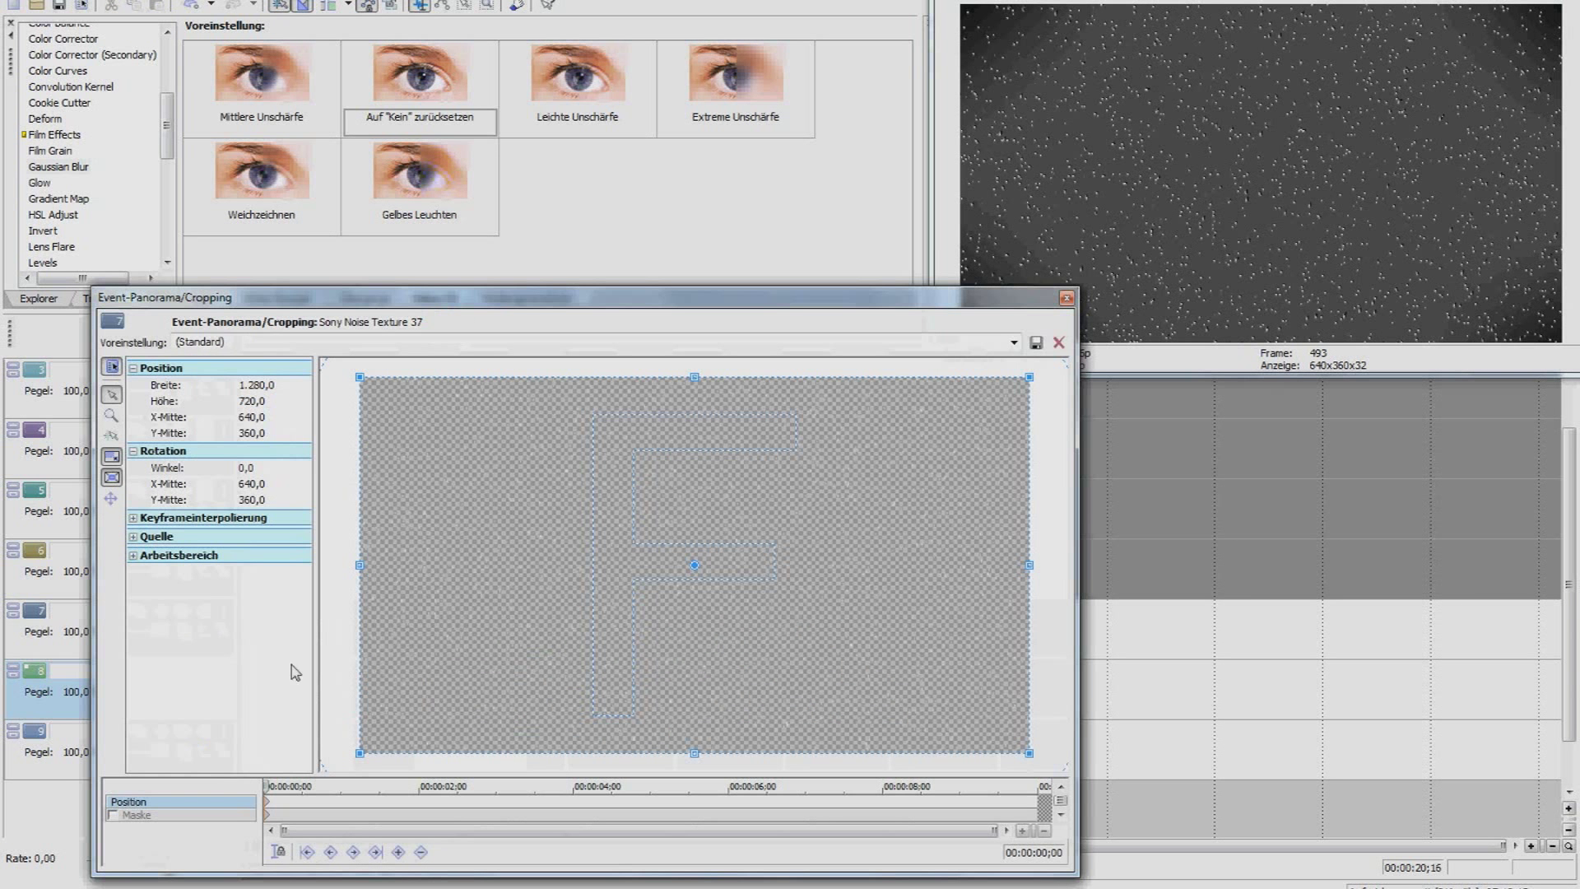
left_click(113, 815)
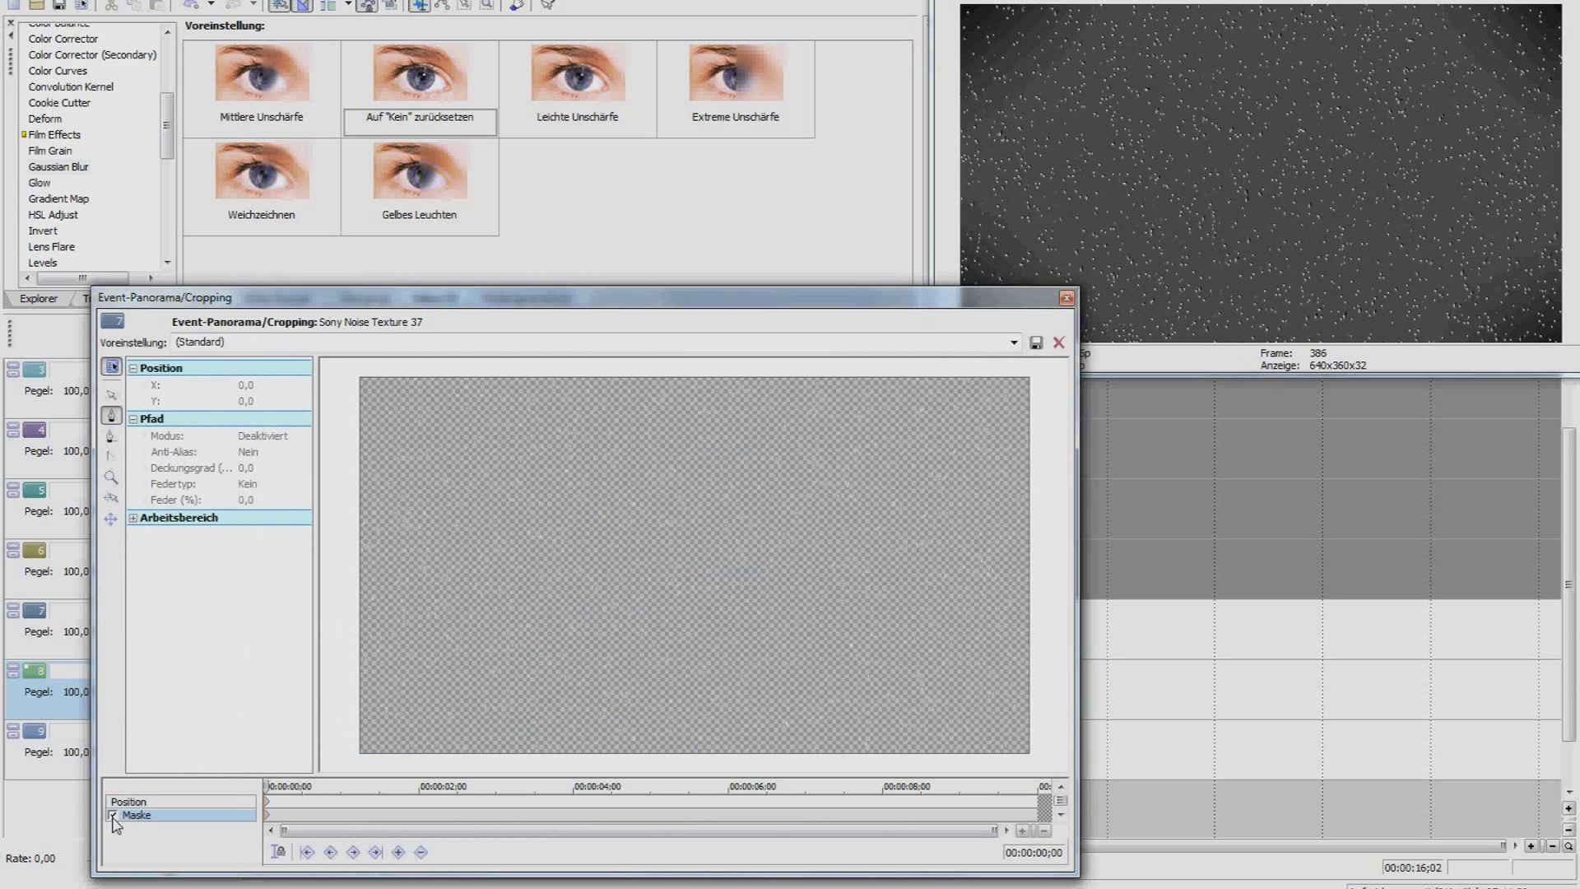
left_click(350, 491)
left_click(1038, 477)
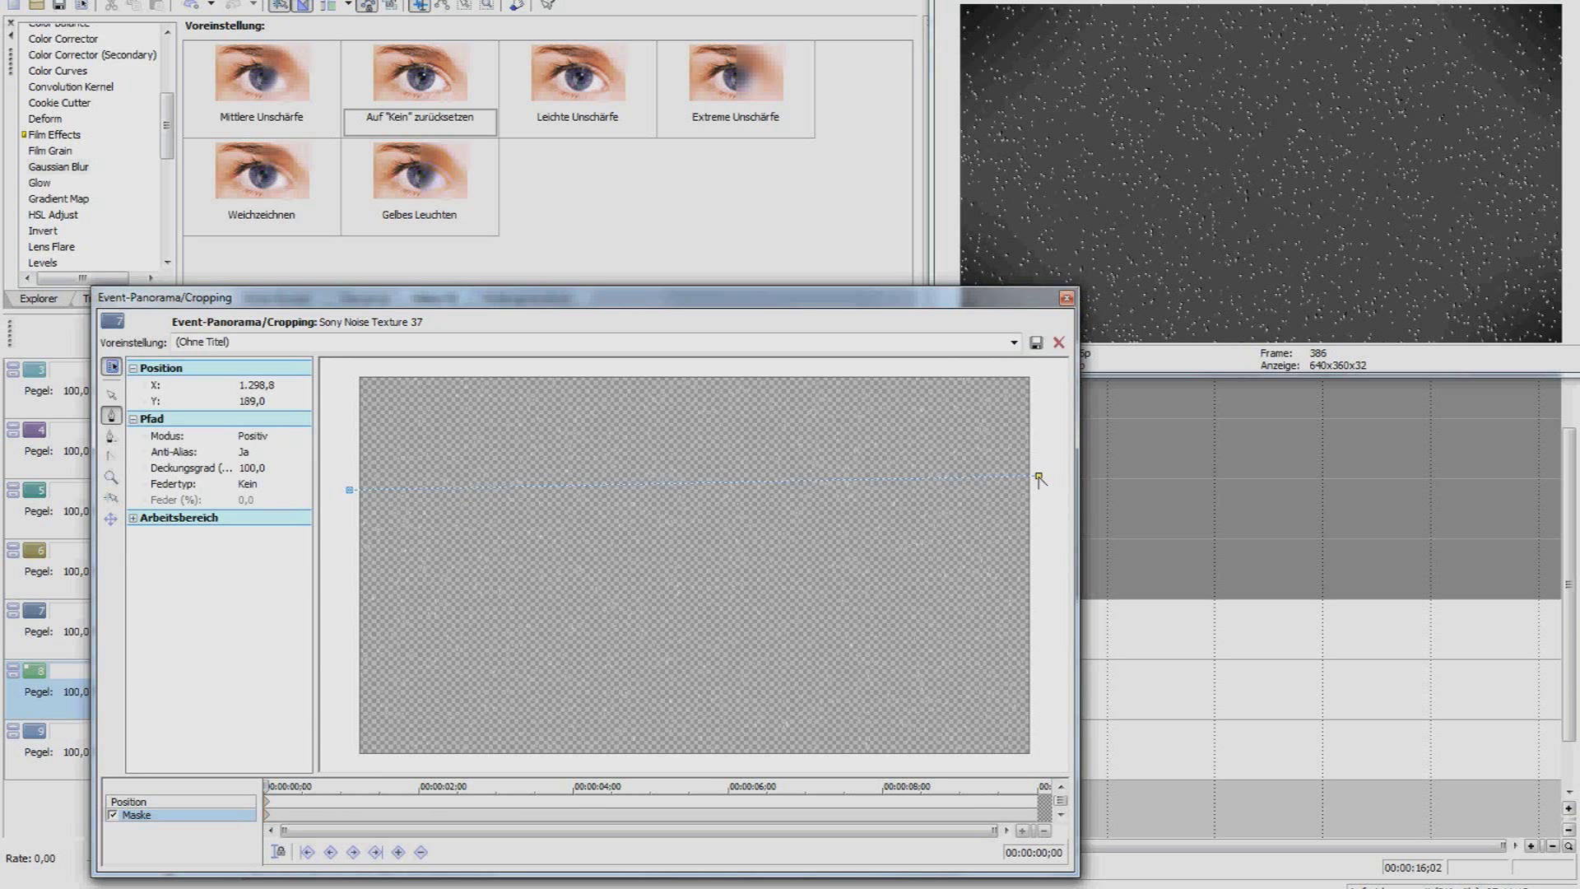
left_click(1044, 537)
left_click(351, 544)
left_click(350, 491)
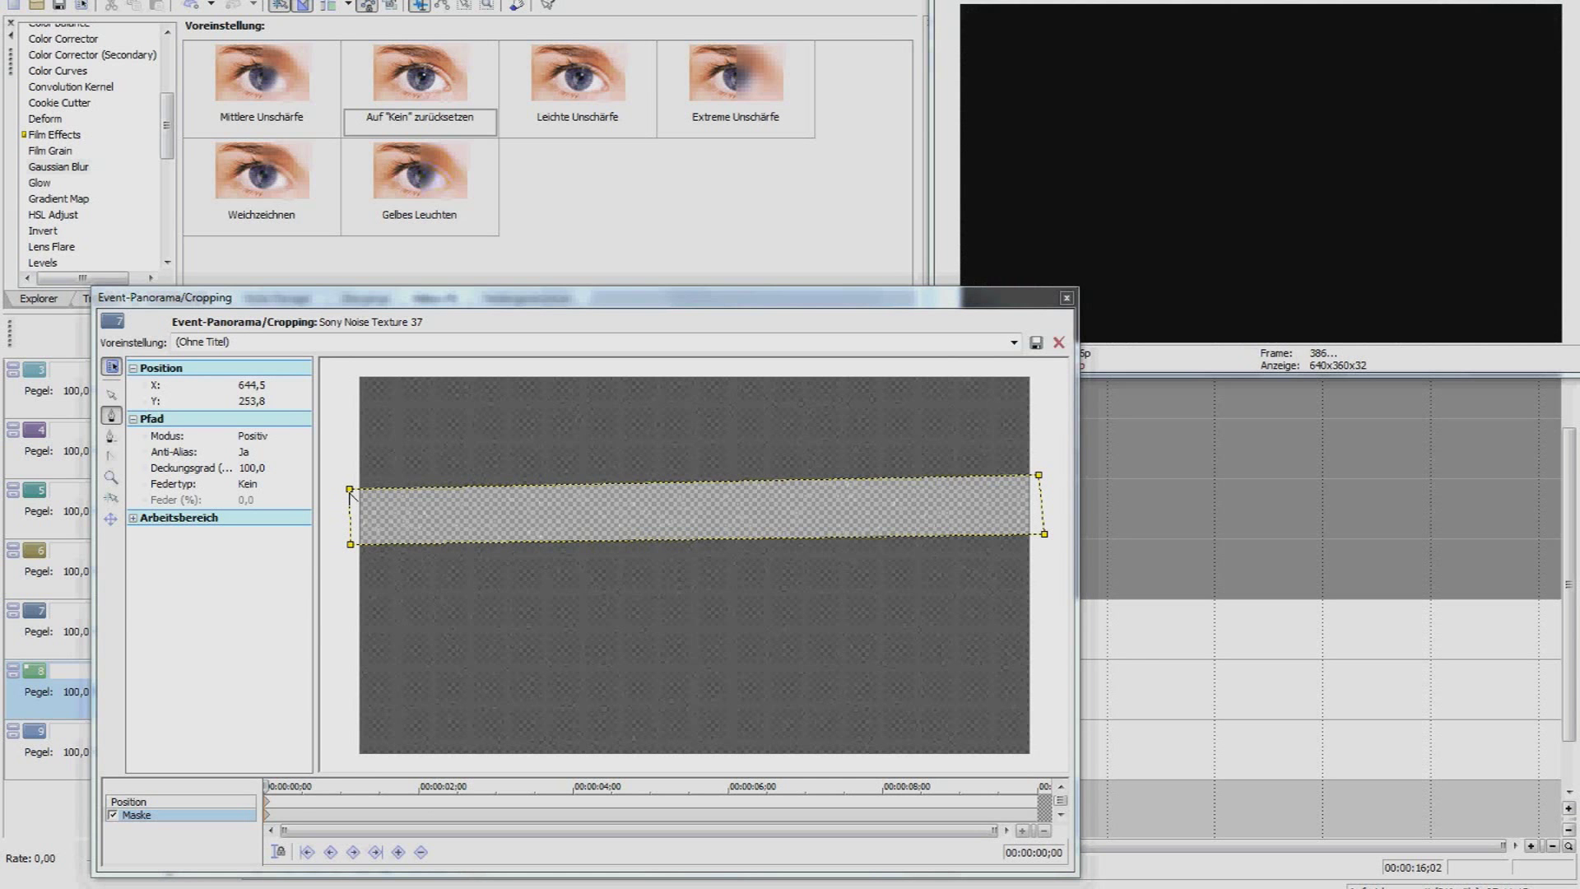
left_click(355, 507)
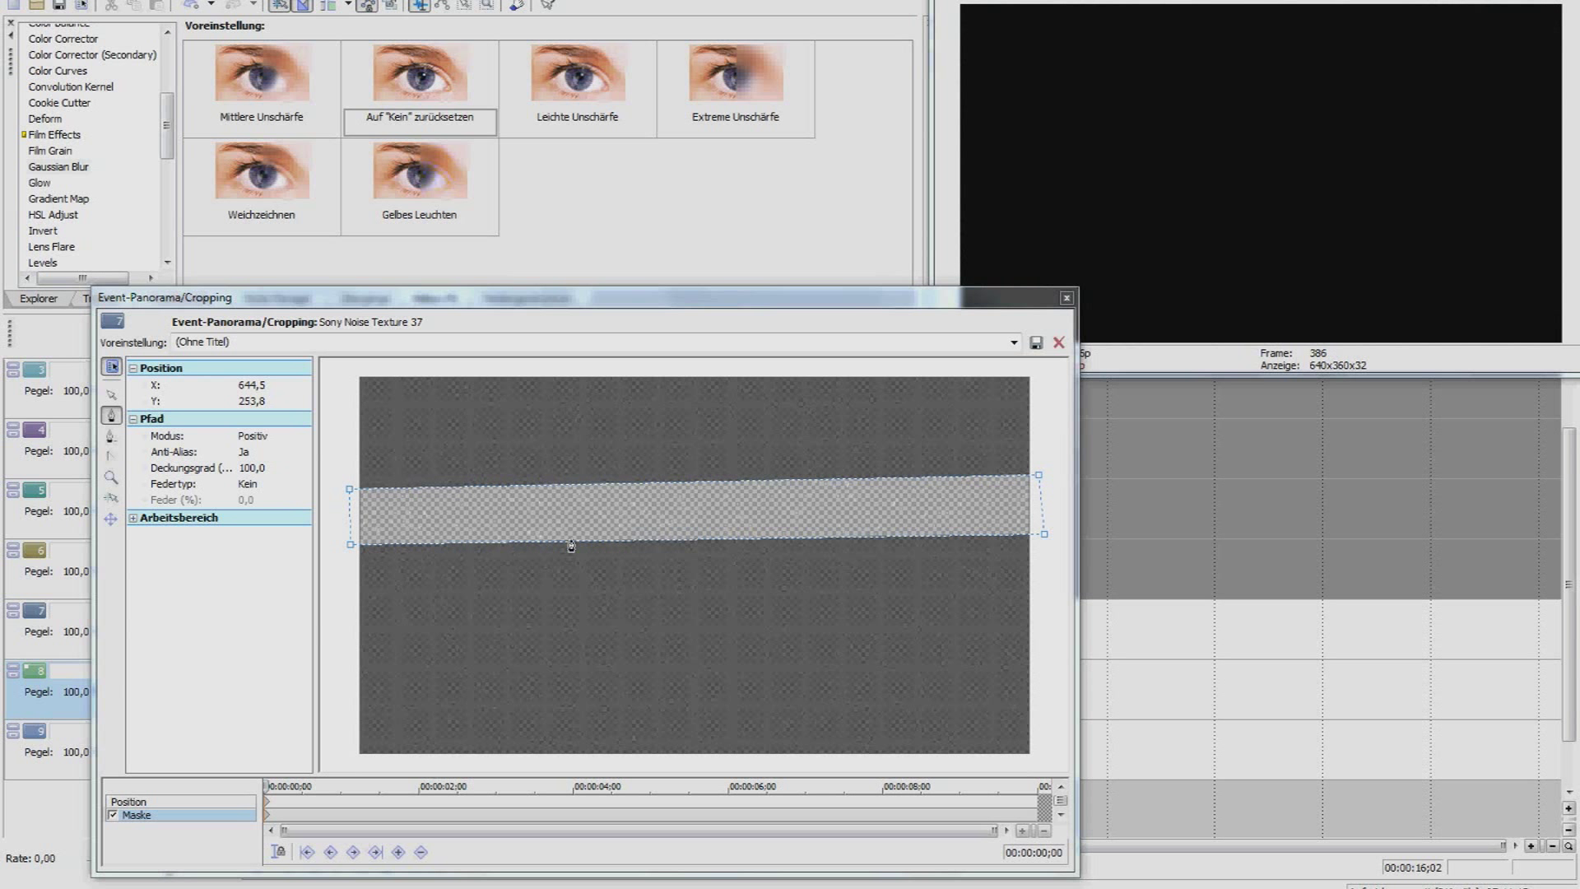
left_click(1068, 298)
Open the second track 7 clip's band mask in Normal Edit and deselect all its points.
left_click(466, 632)
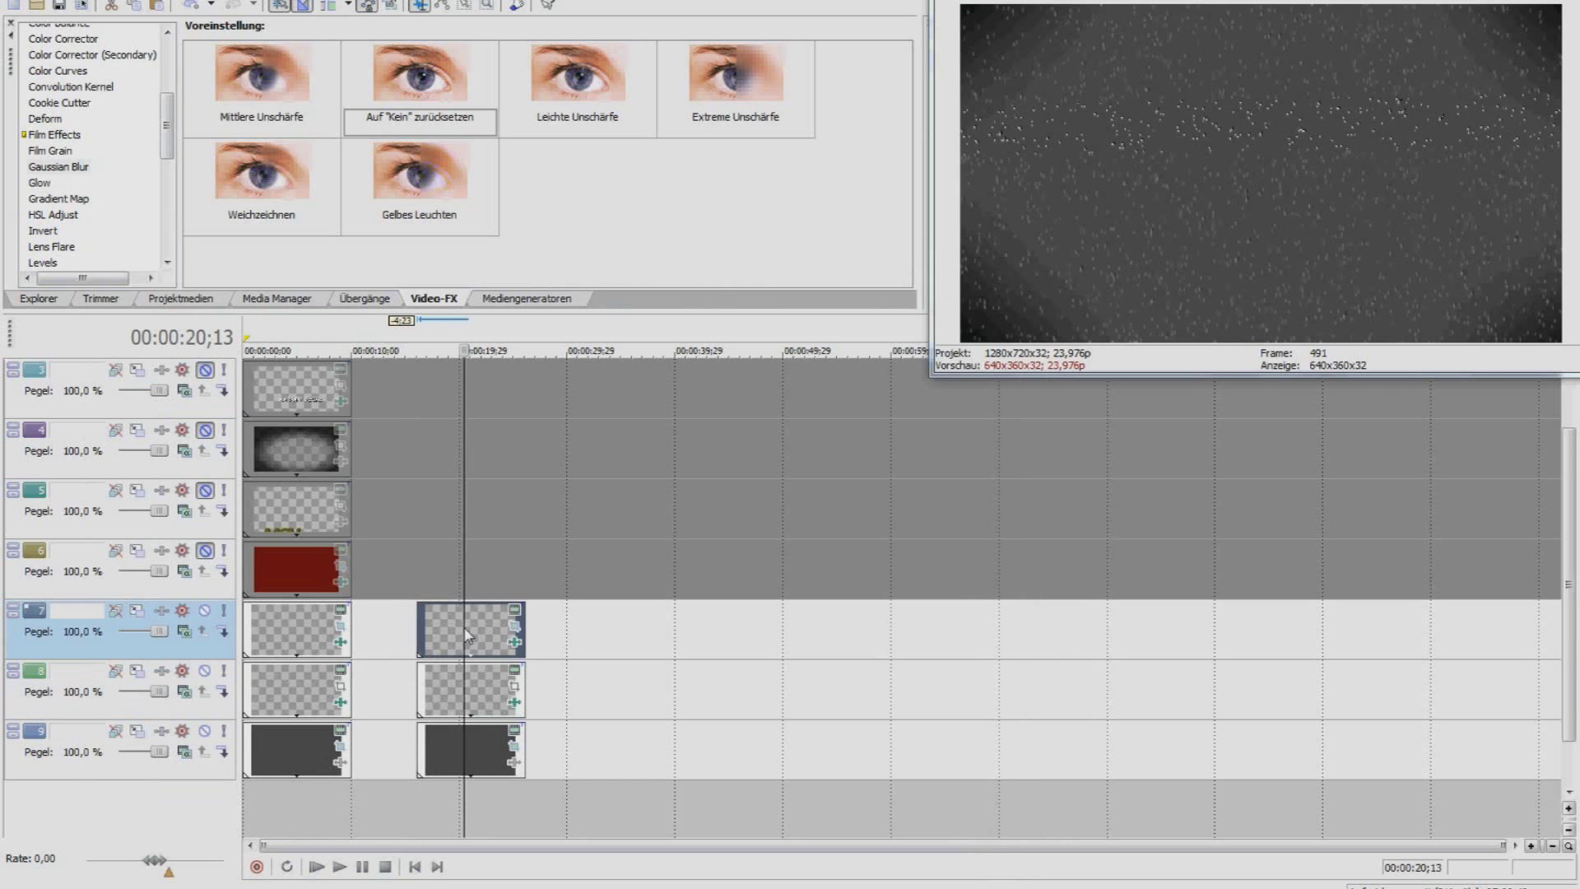
left_click(513, 626)
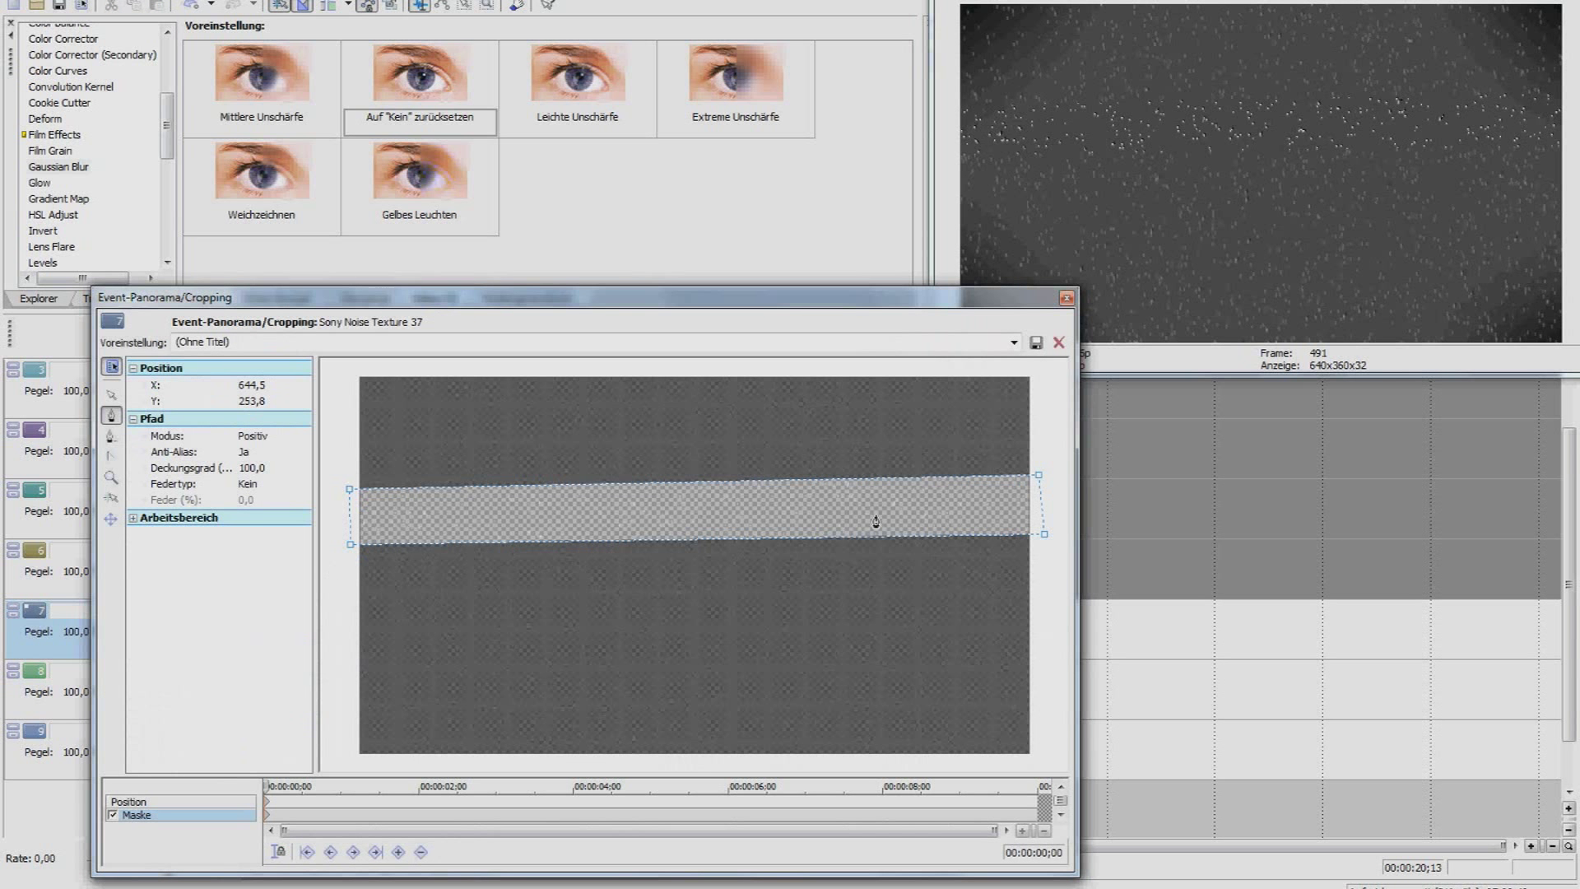
left_click(901, 532)
left_click(382, 551)
left_click(112, 396)
left_click(351, 548)
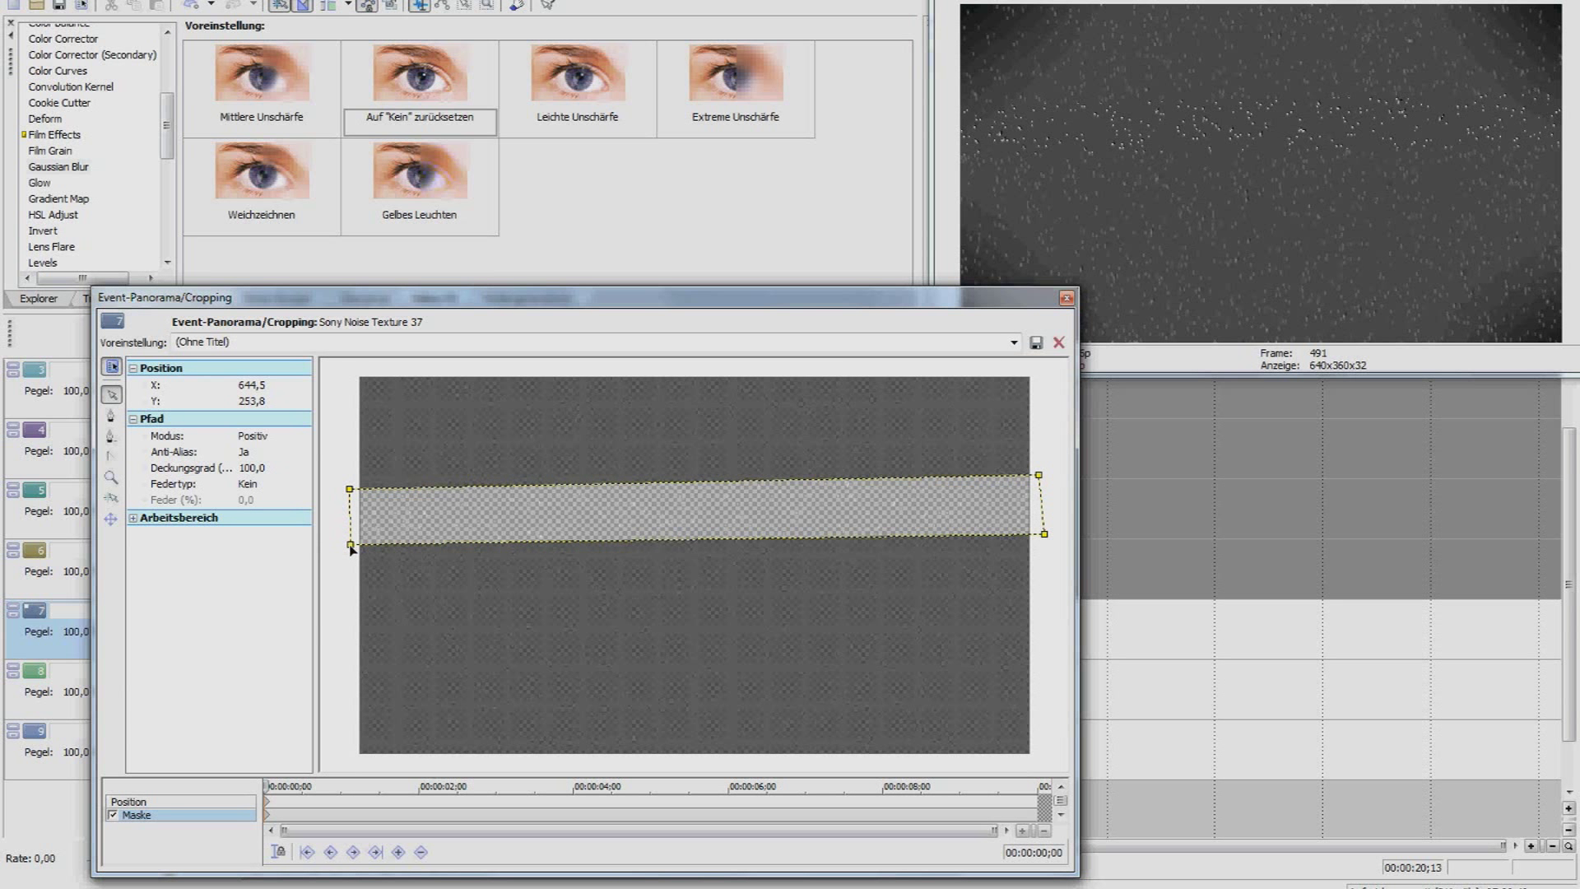
right_click(353, 549)
mouse_move(429, 603)
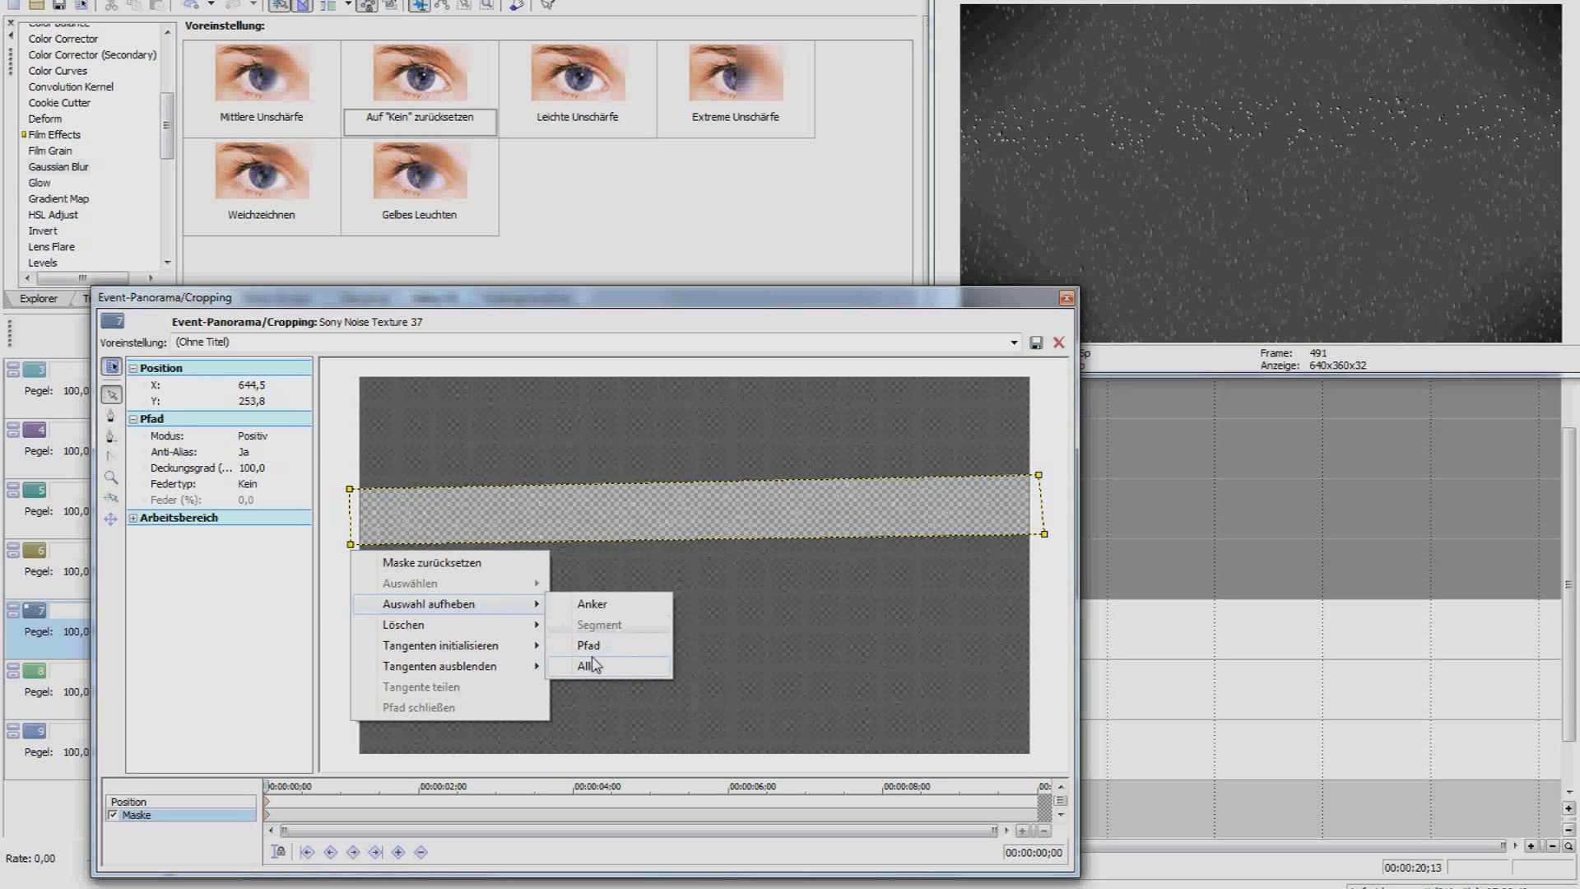
left_click(593, 666)
Drag the band's lower-left and lower-right points down to widen it.
left_click(353, 546)
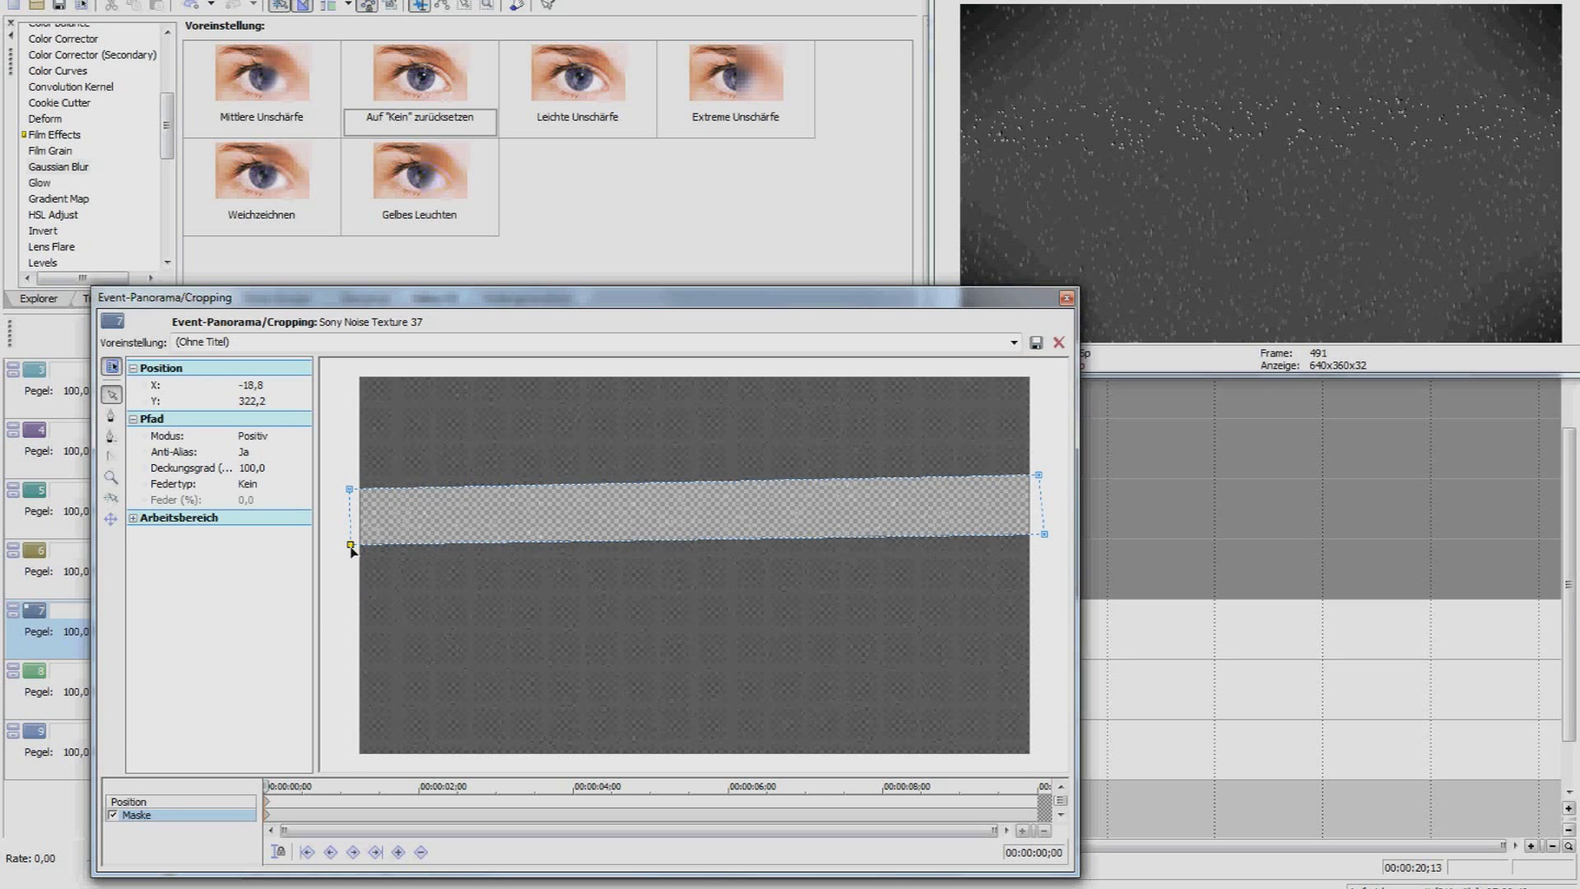
left_click_drag(352, 550, 352, 557)
left_click(1040, 536, "shift")
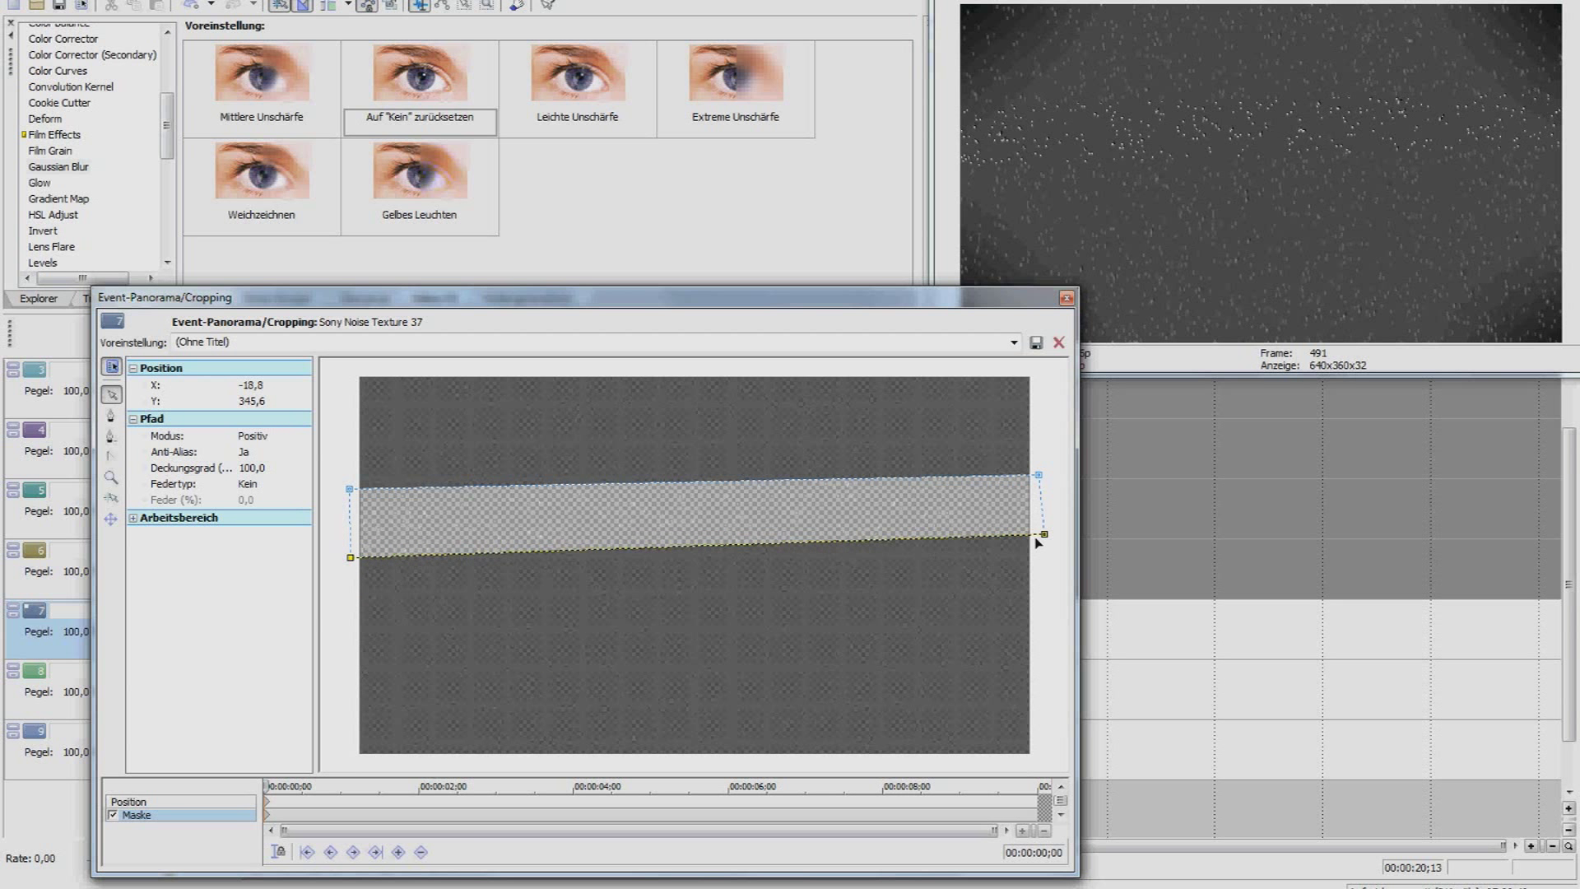
left_click_drag(1043, 535, 1046, 553)
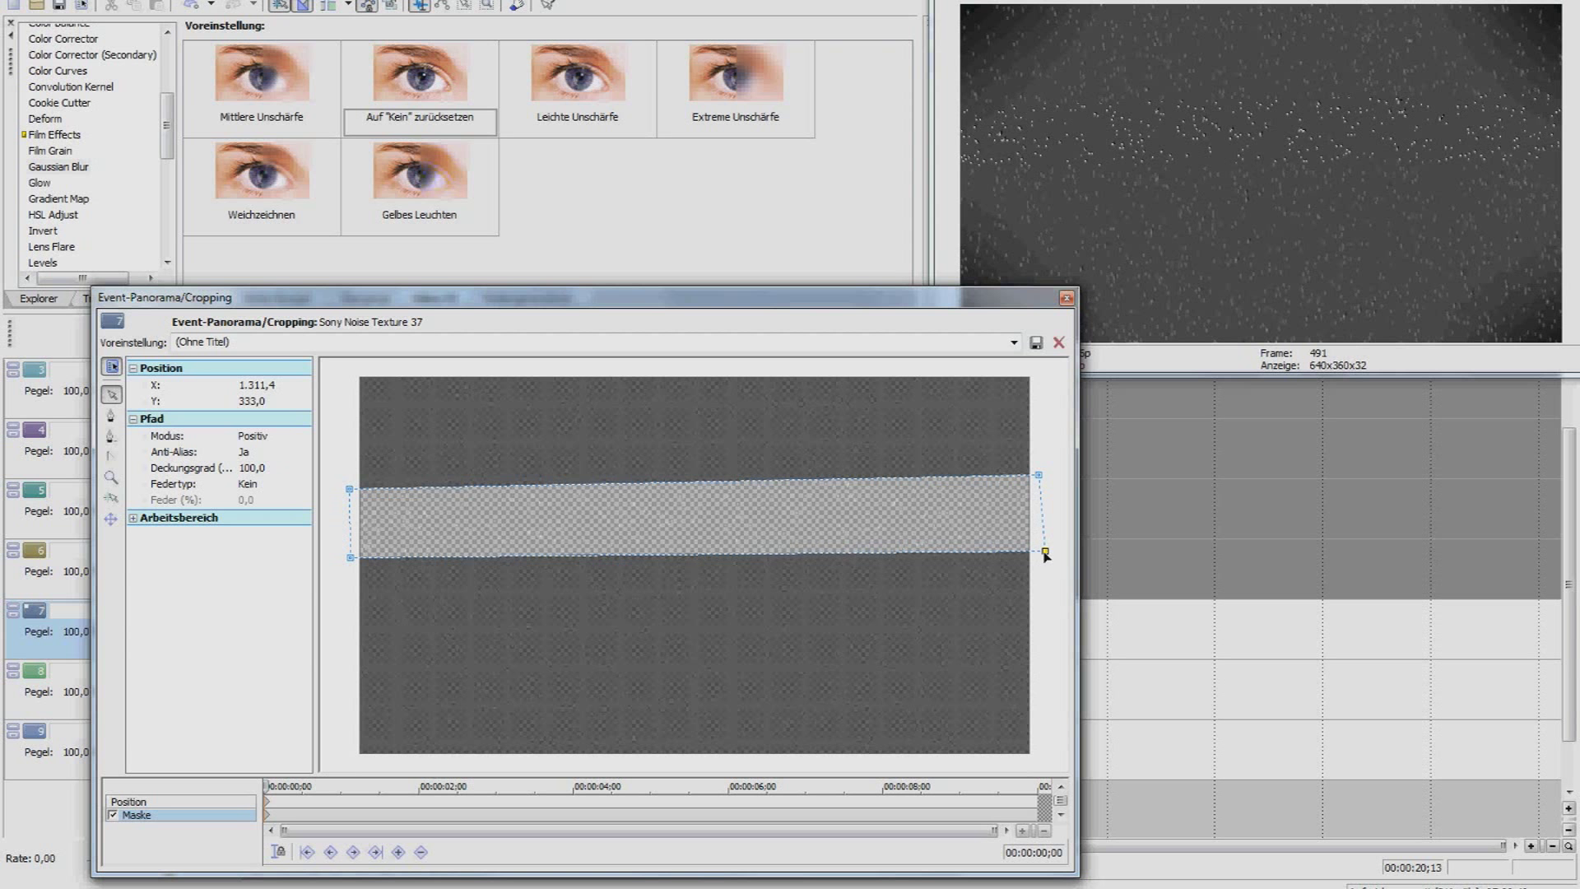
left_click_drag(1046, 555, 1046, 551)
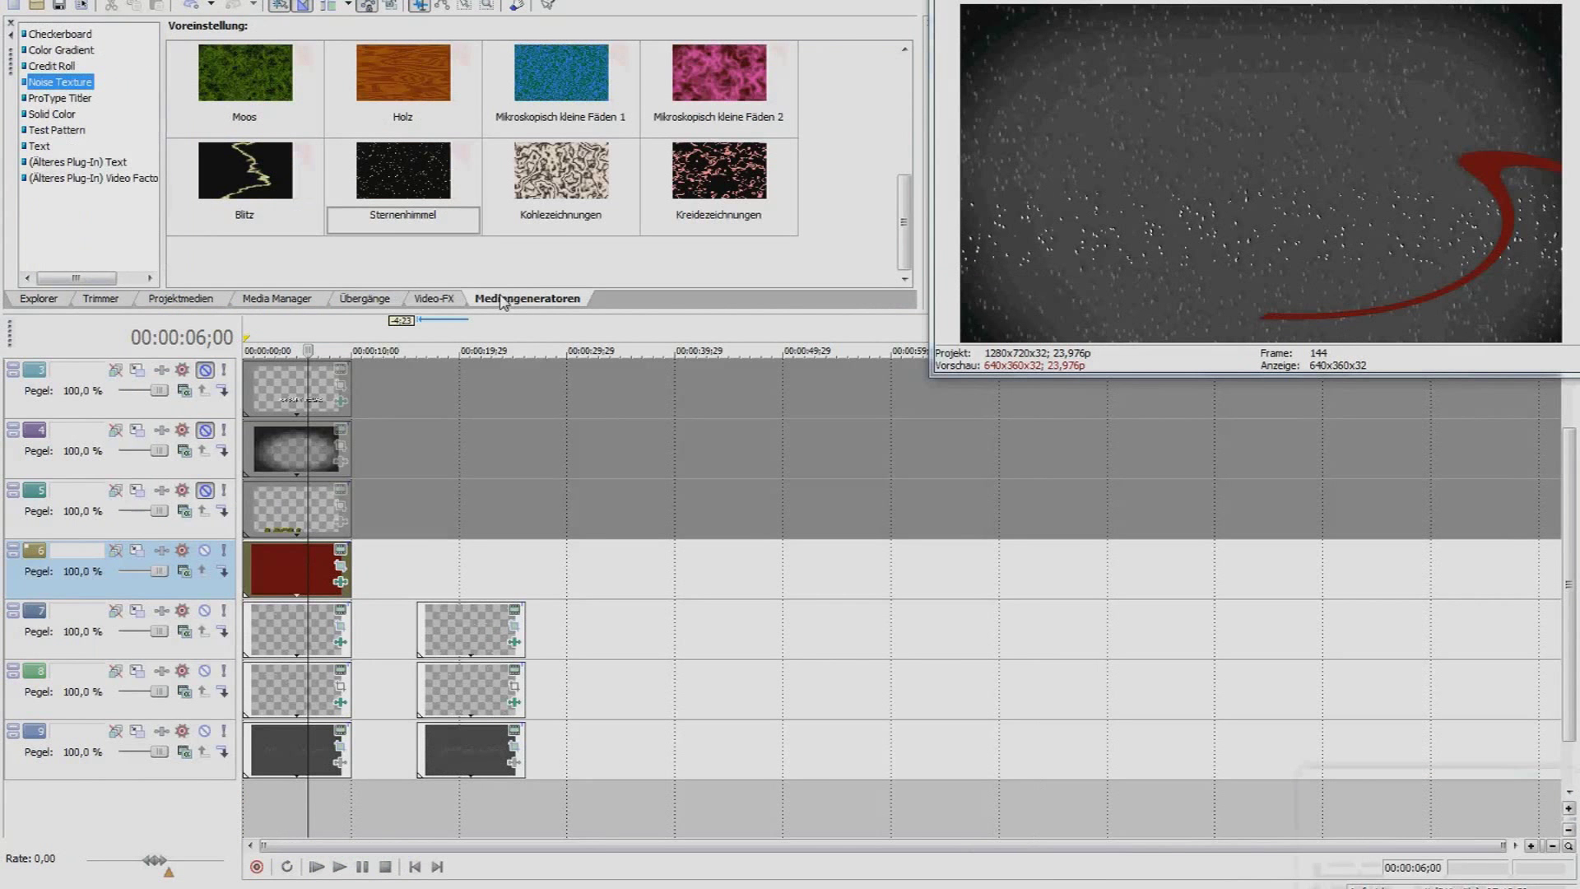
Drop the Rot solid-colour preset on track 6 at 10 s and lower R to about 107.
left_click(45, 114)
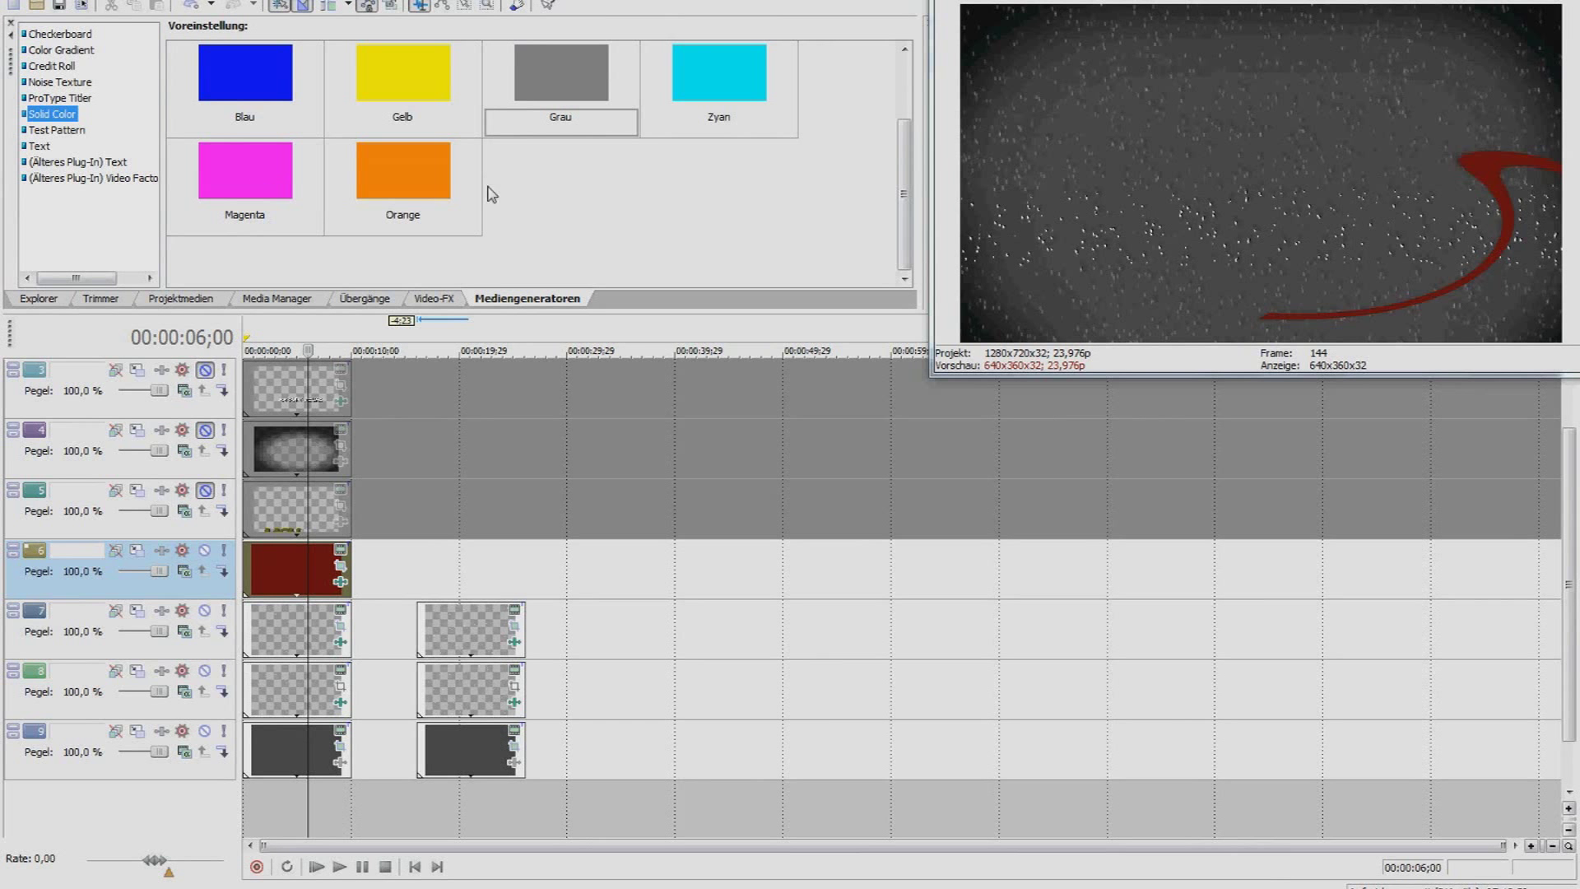
scroll(780, 102, "up", 2)
left_click_drag(591, 87, 427, 568)
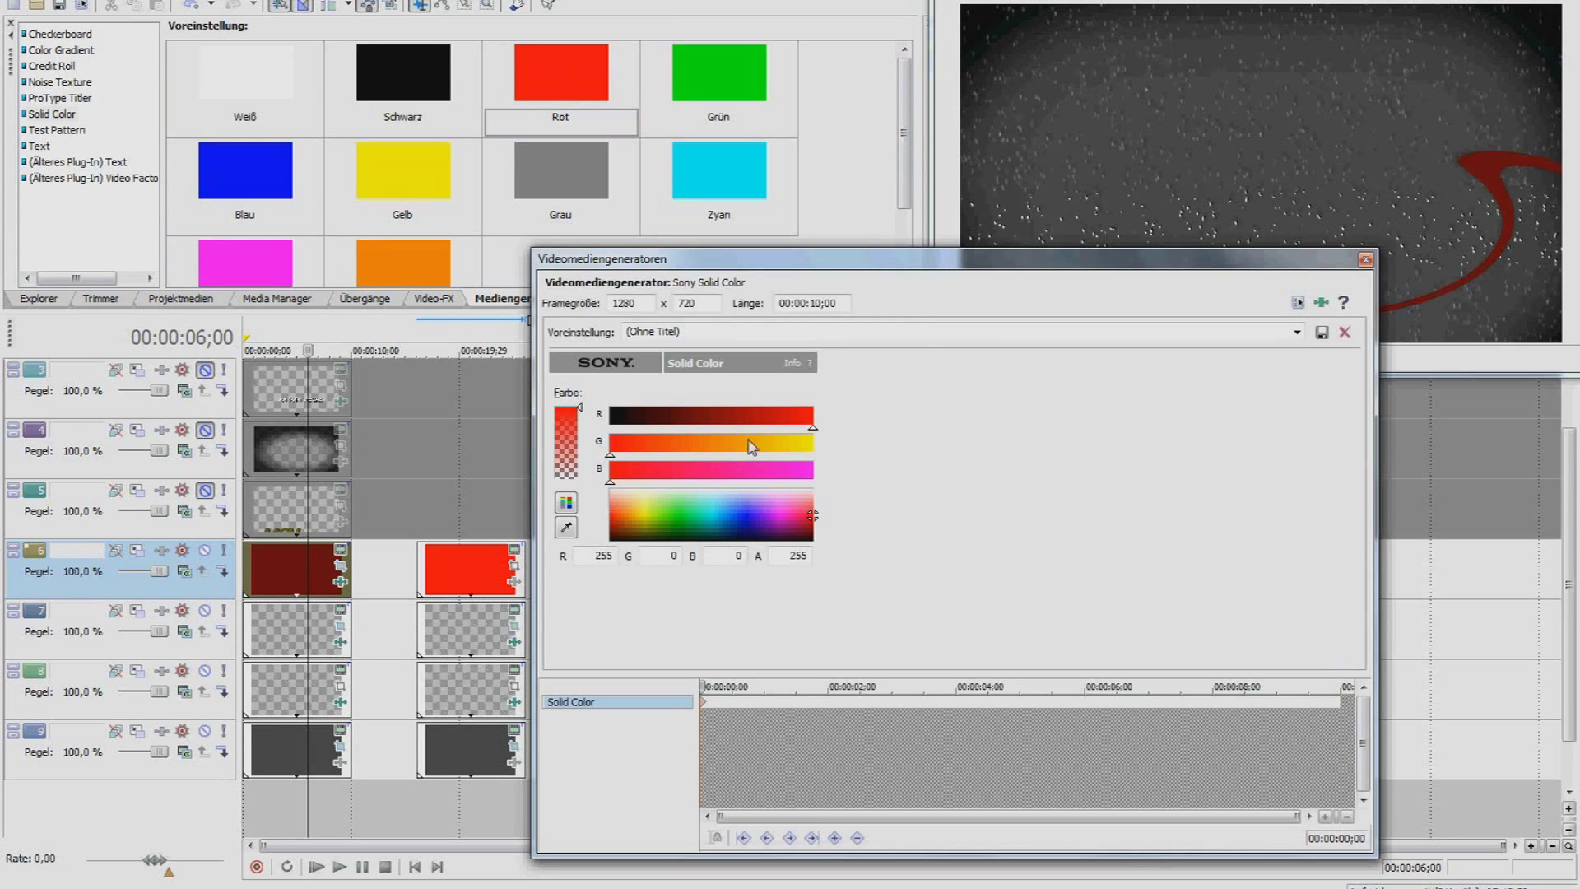
left_click(449, 573)
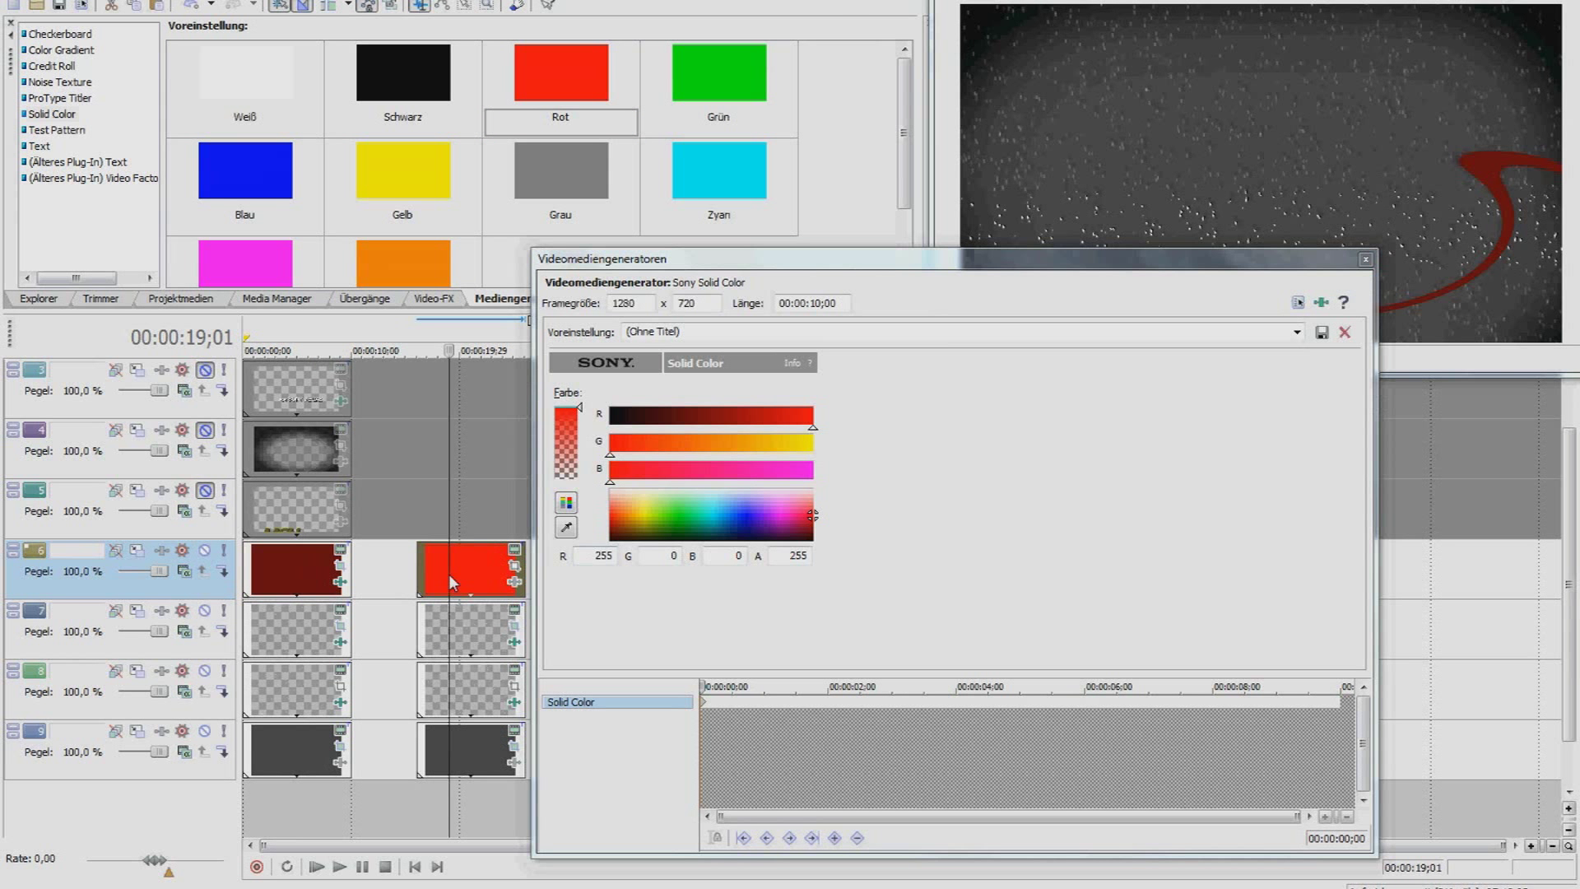
left_click_drag(811, 428, 711, 432)
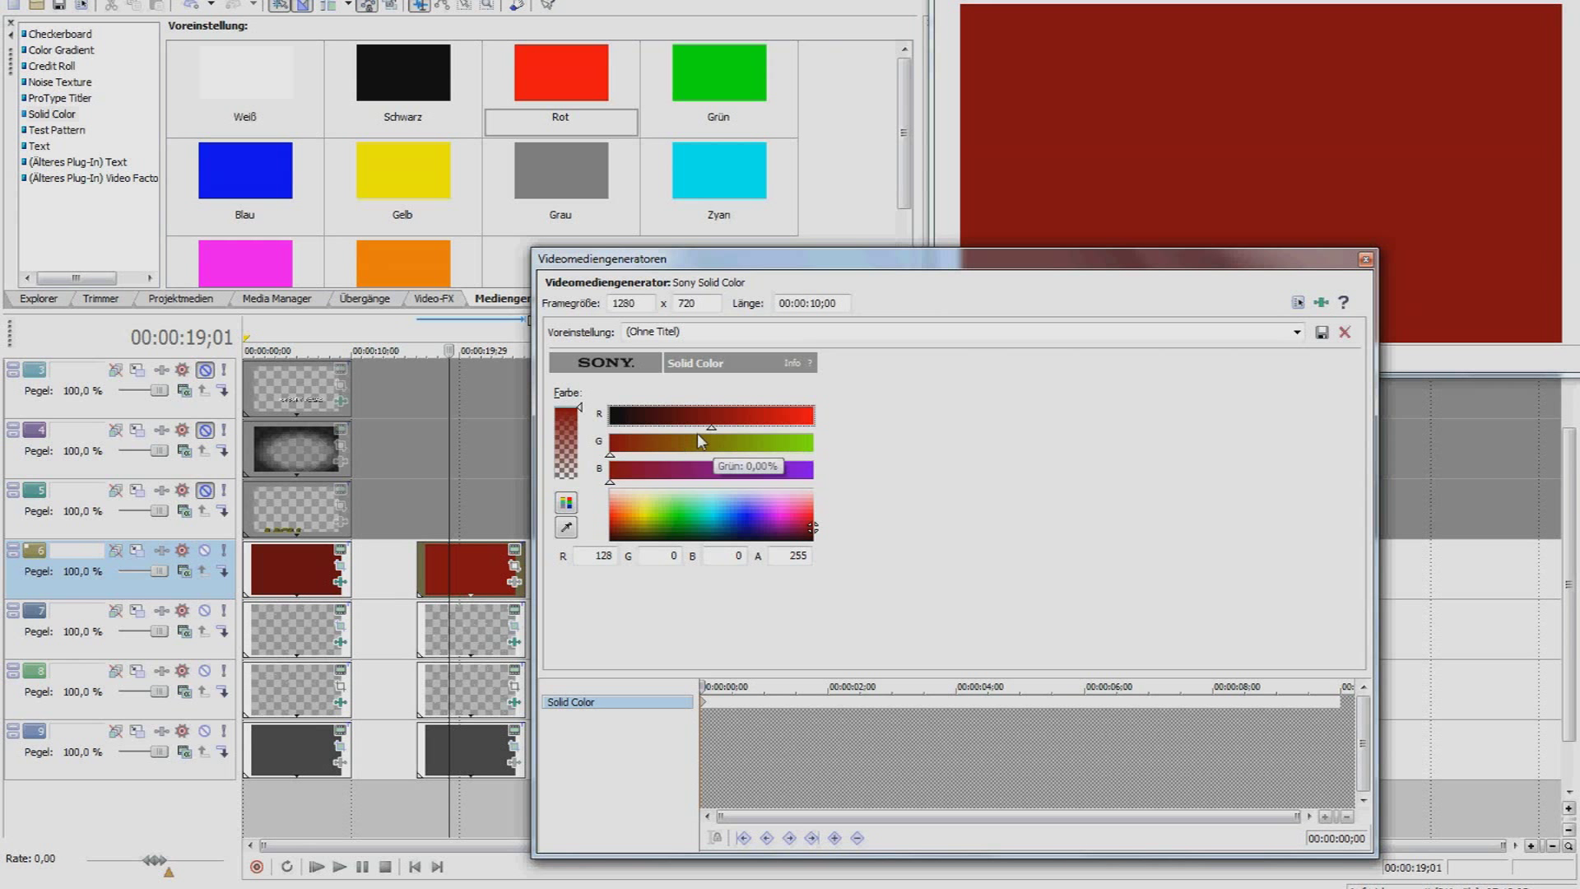
left_click_drag(711, 432, 702, 432)
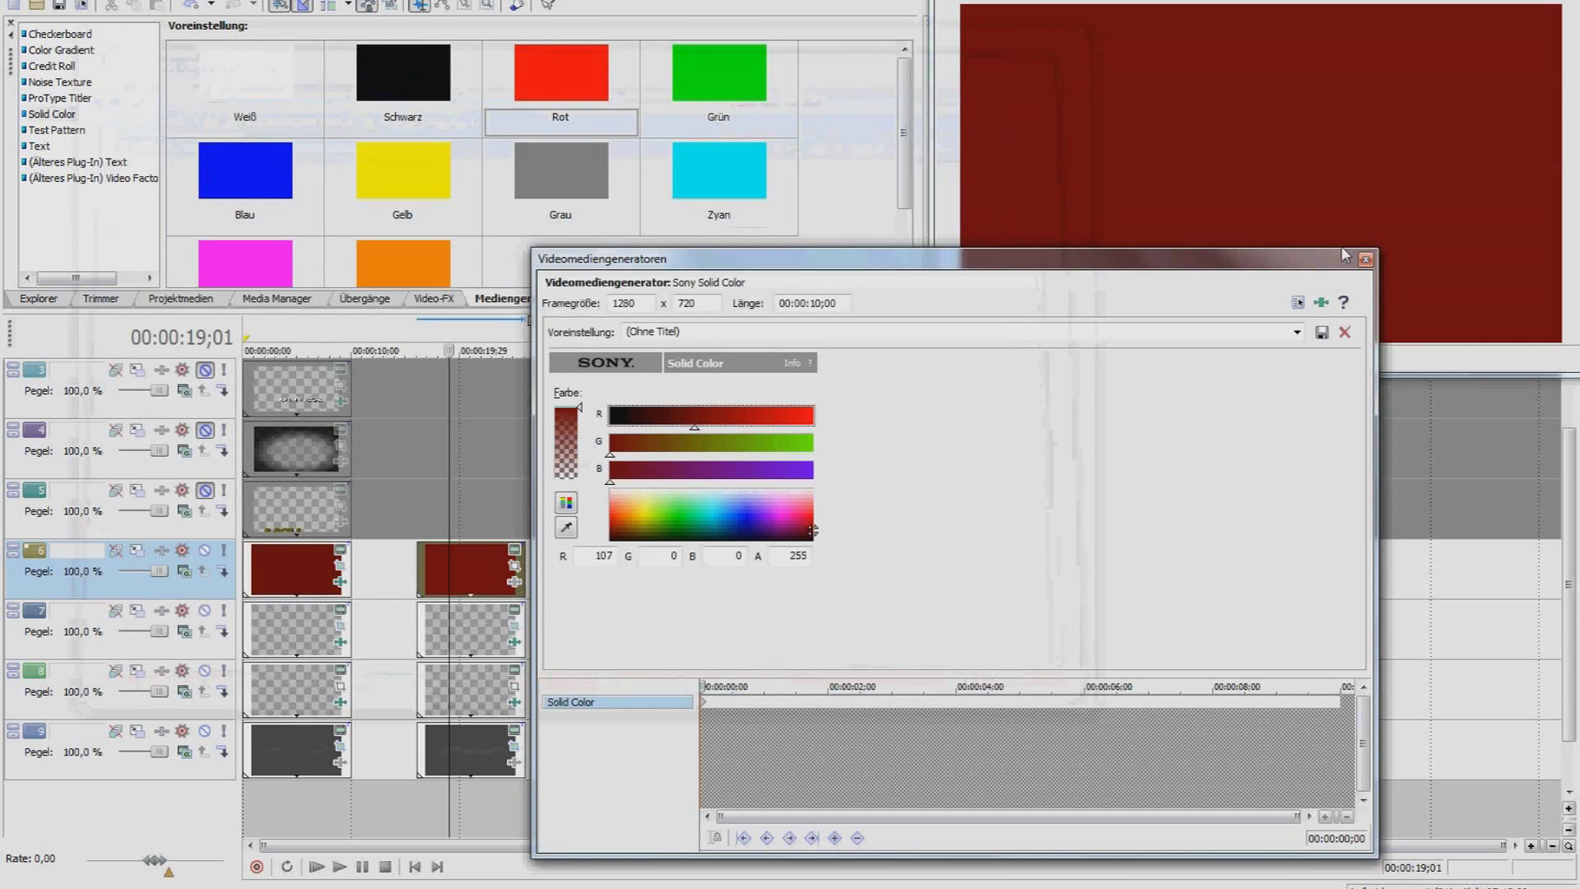
left_click(1366, 259)
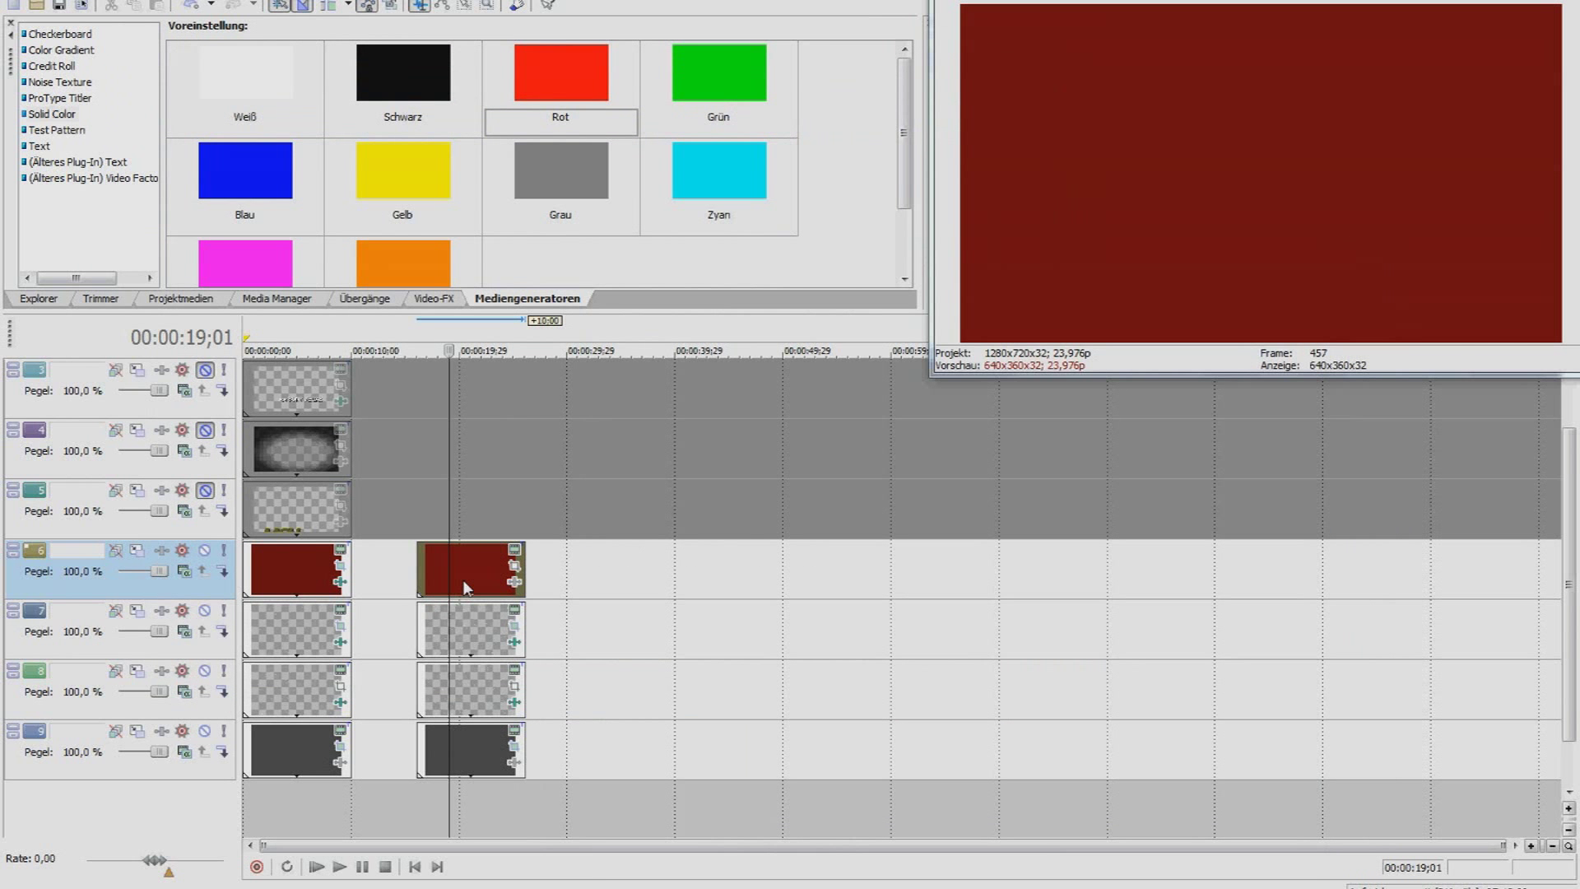
Enable a mask on the dark red clip and place four points forming a thin centre-to-right wedge.
left_click(515, 565)
left_click(113, 816)
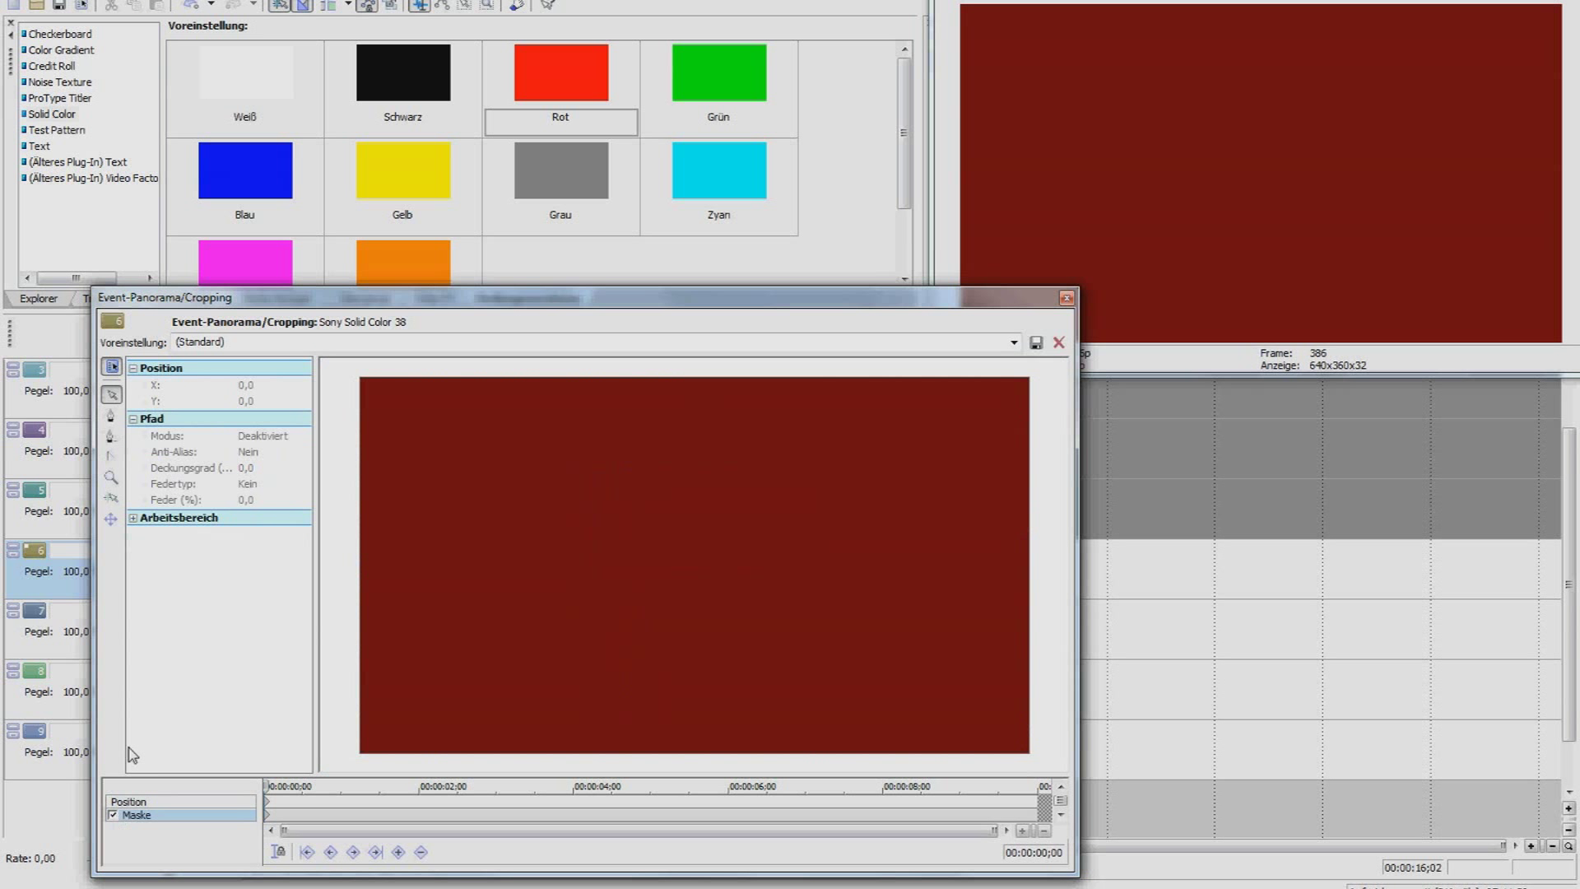
left_click(112, 417)
left_click(719, 571)
left_click(720, 584)
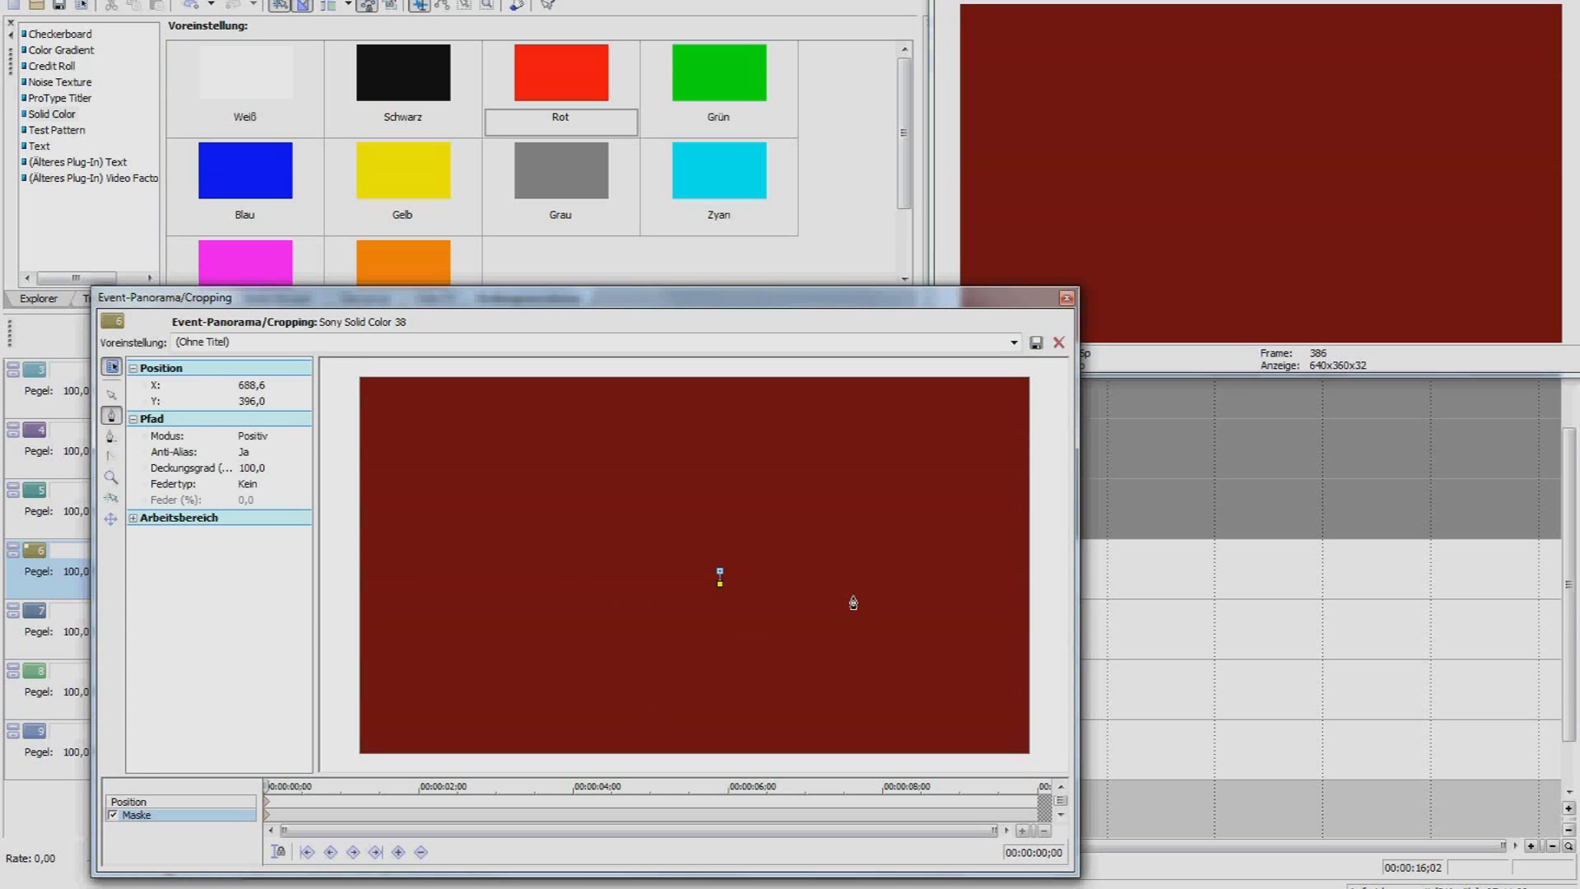
left_click(1041, 592)
left_click(1046, 557)
left_click(720, 572)
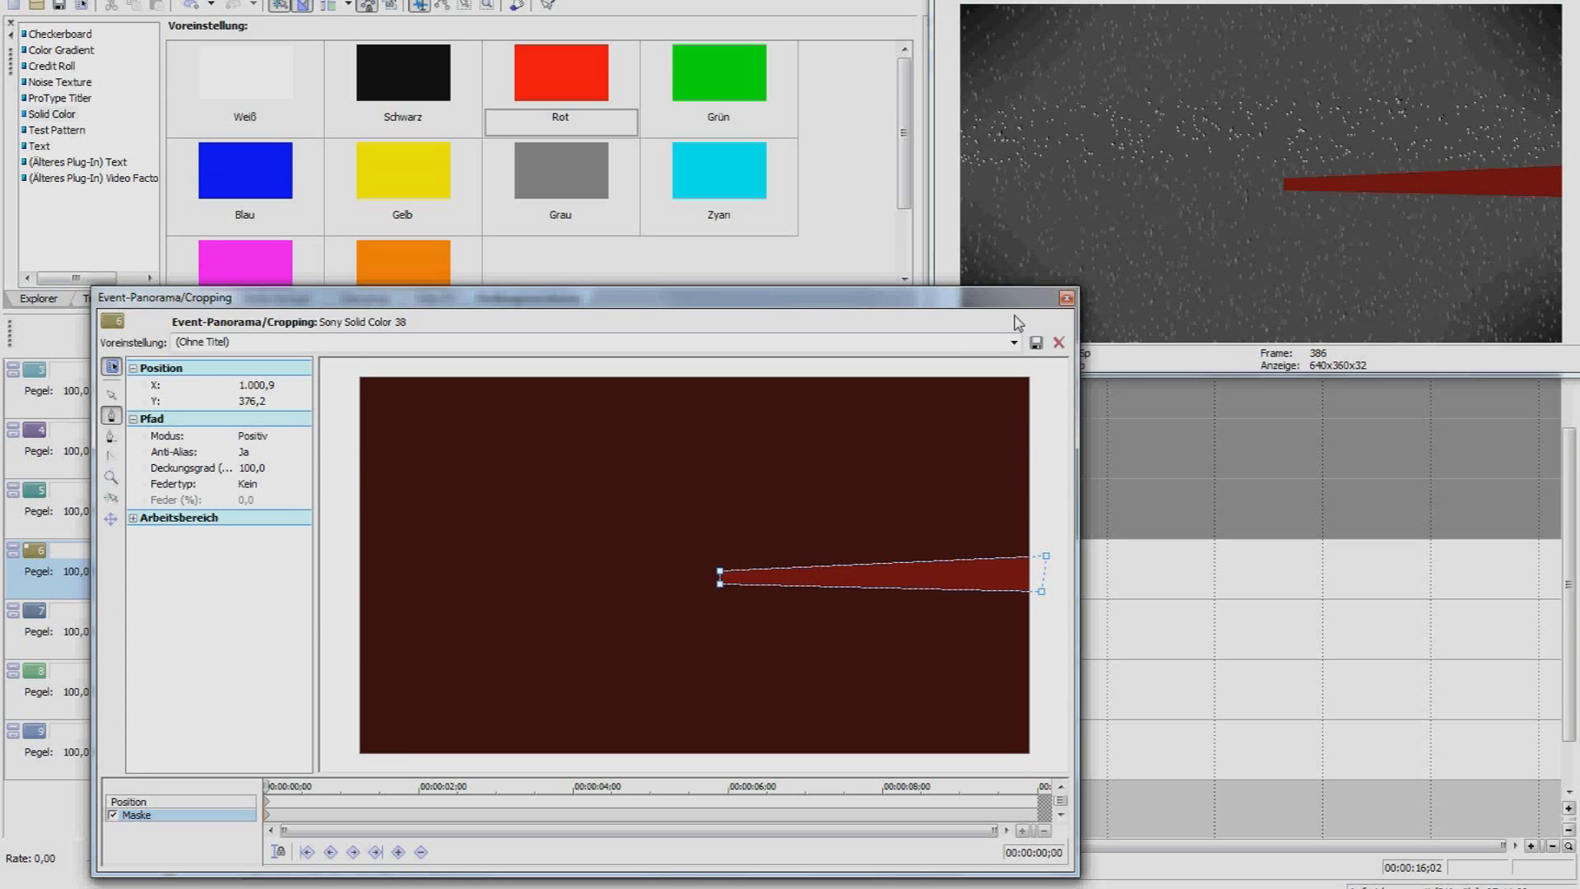
left_click(1066, 299)
Apply a Swirl preset to the red wedge clip to twist it.
left_click(435, 298)
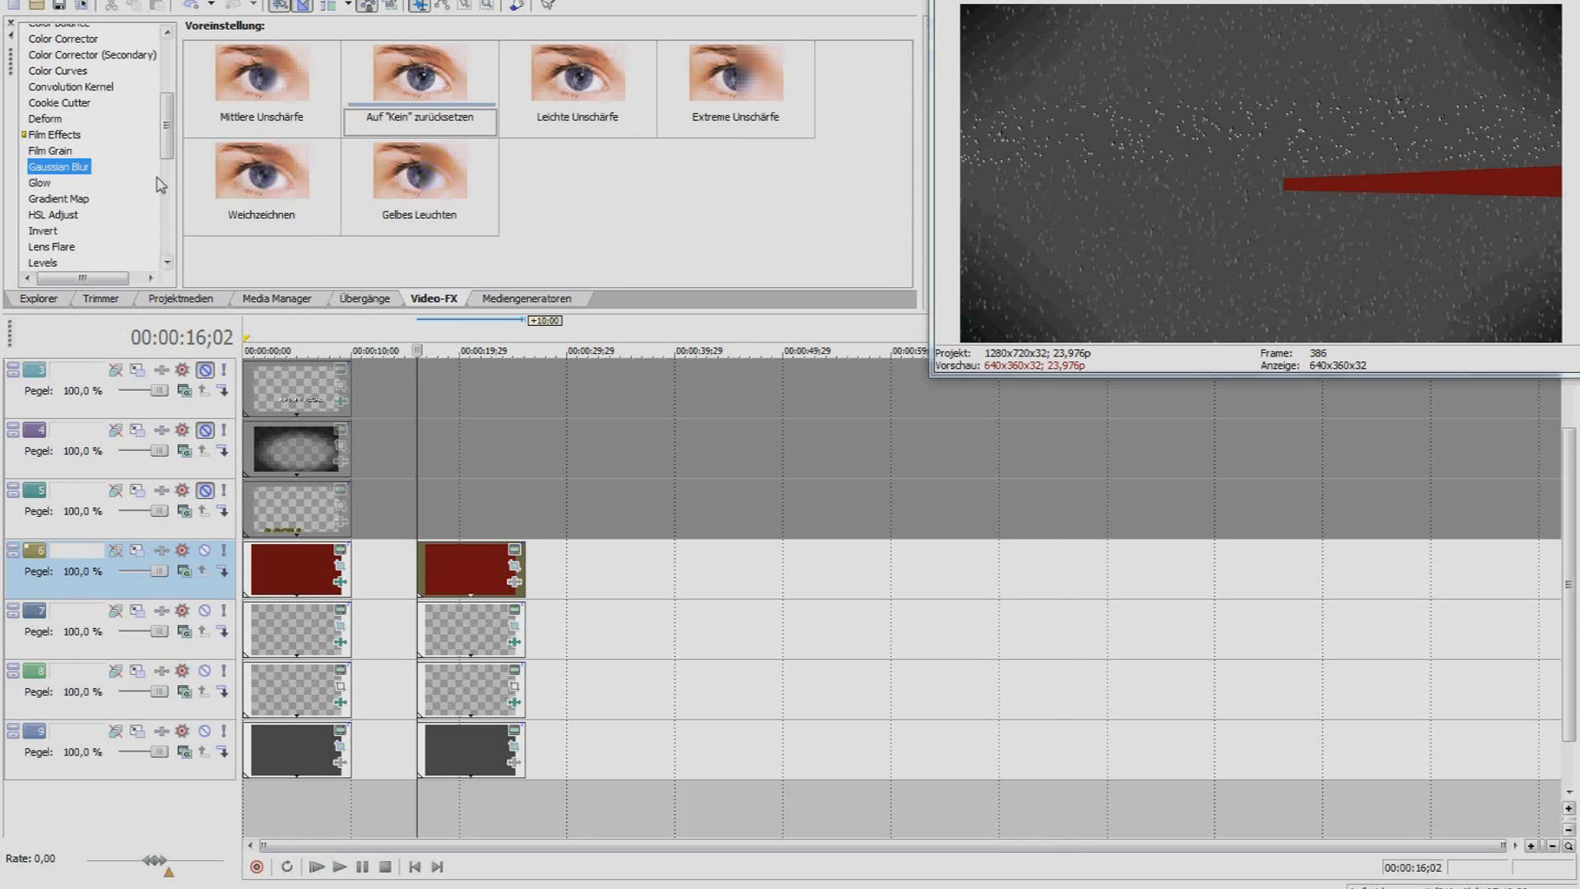
left_click_drag(170, 149, 182, 245)
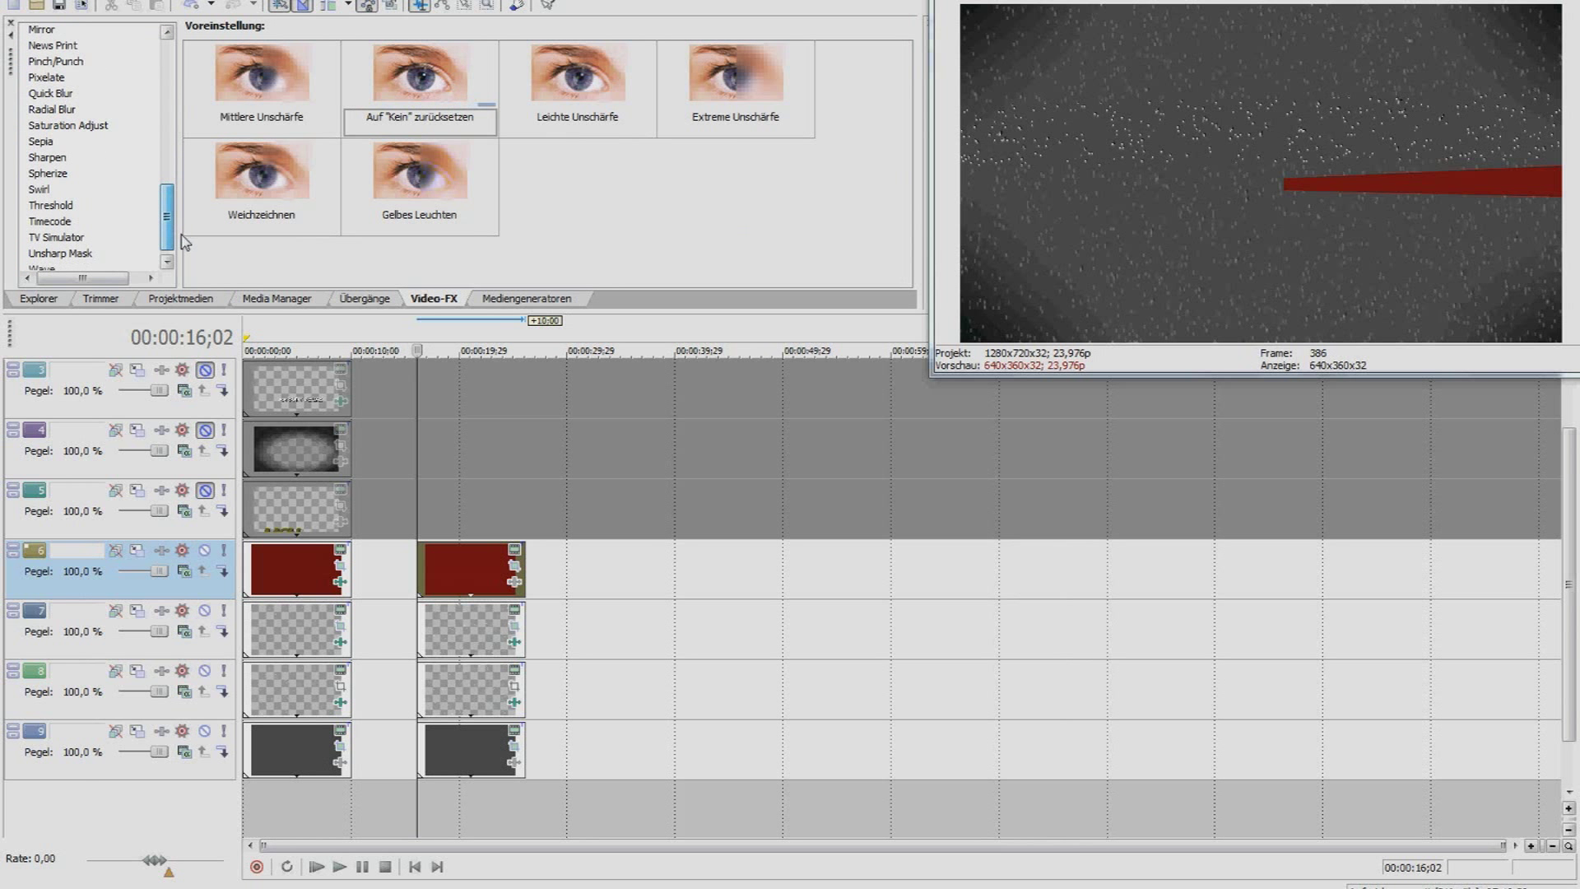
left_click(41, 179)
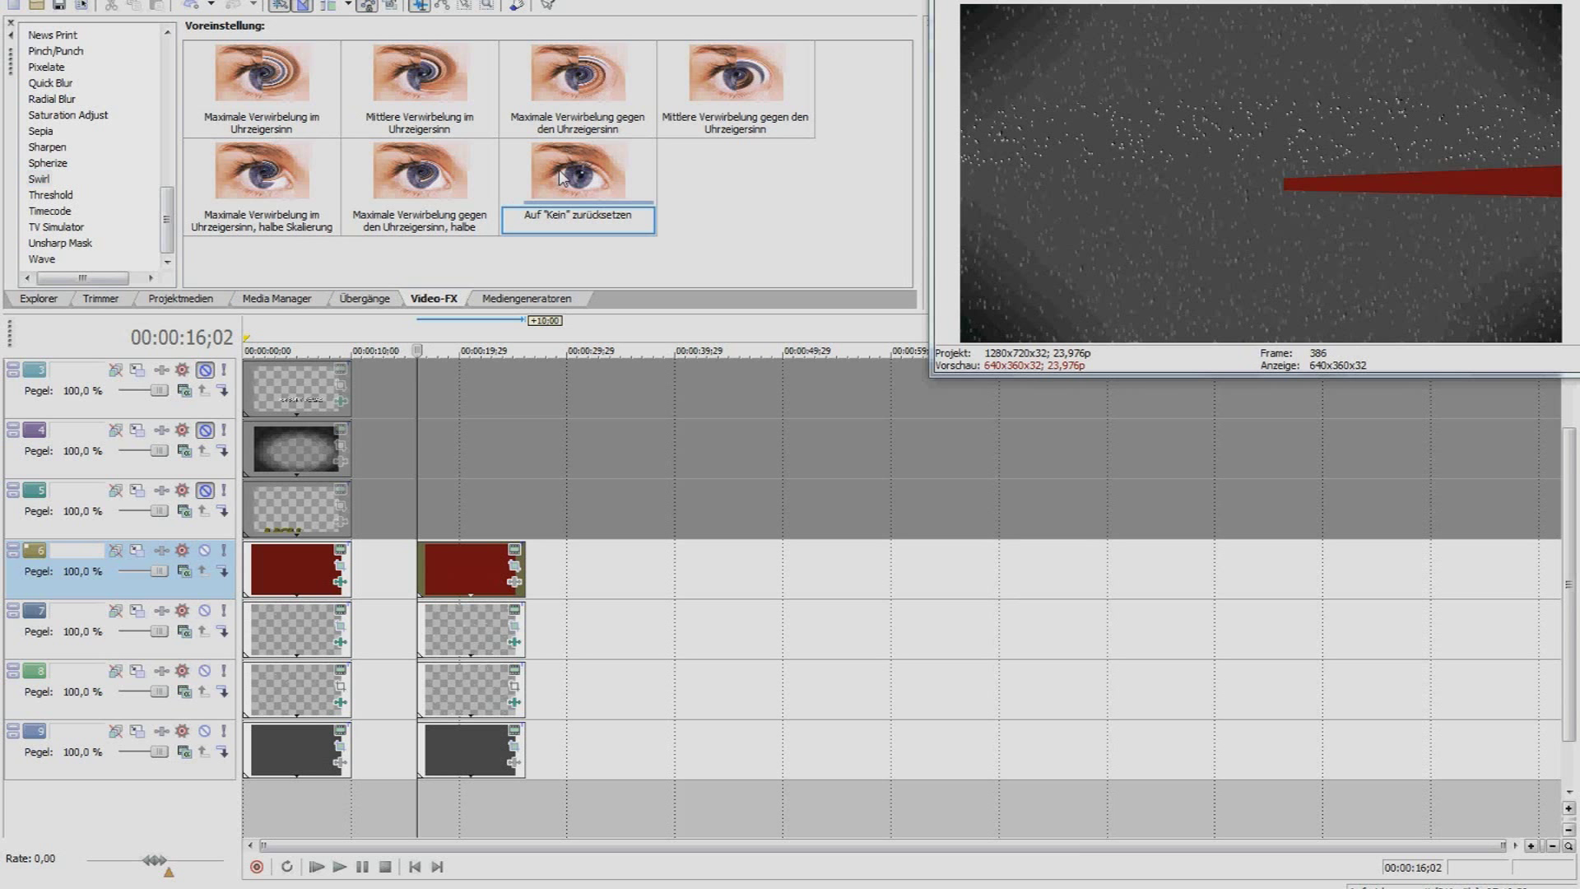
left_click_drag(297, 197, 457, 575)
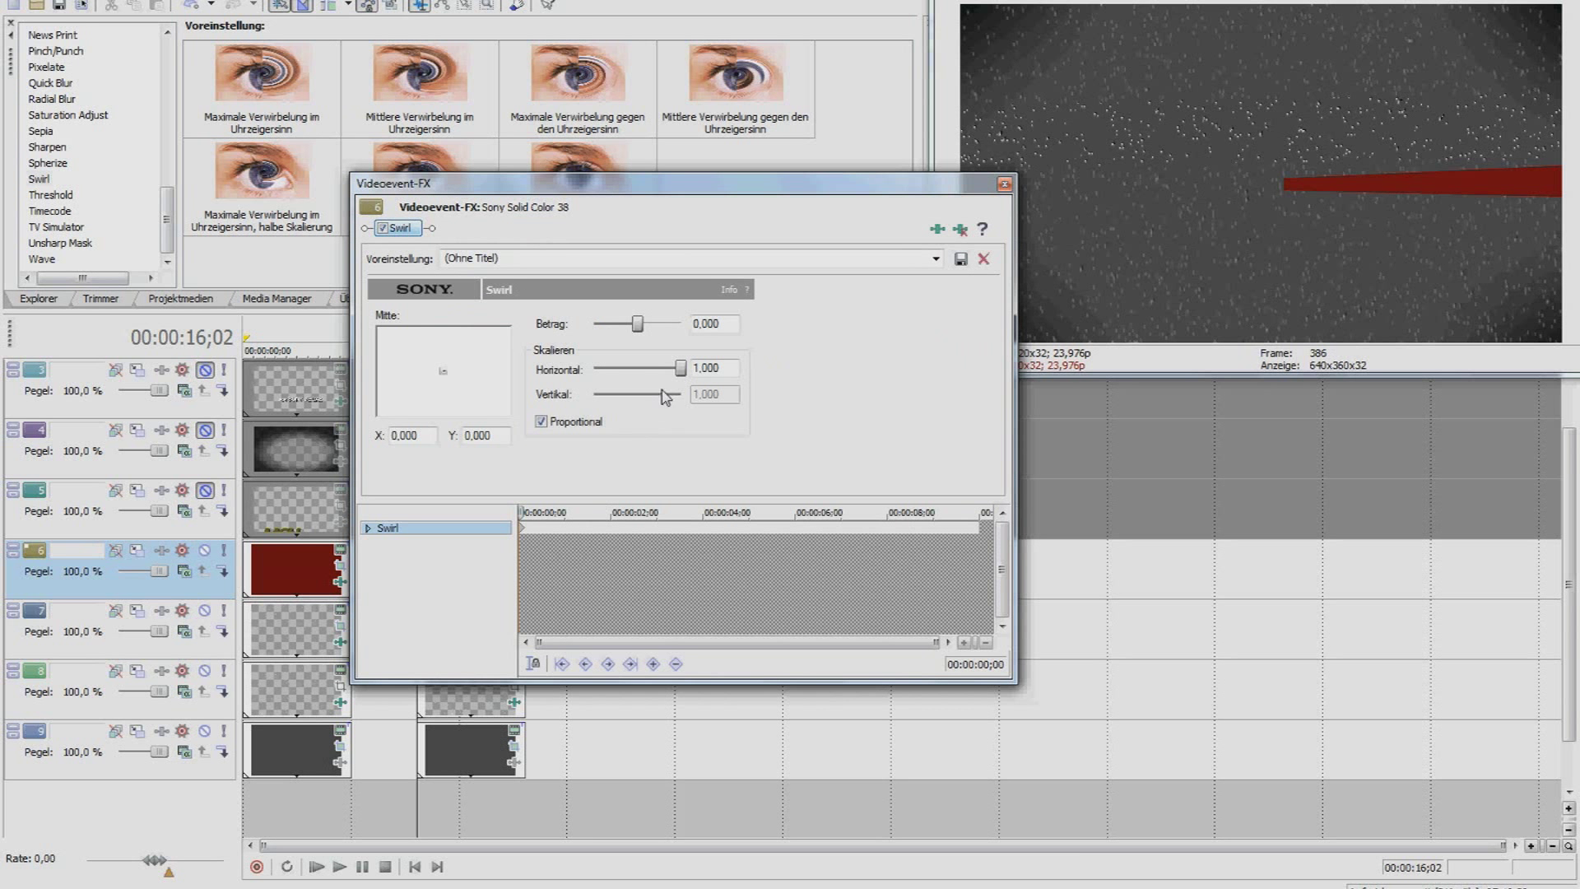
left_click_drag(638, 326, 649, 324)
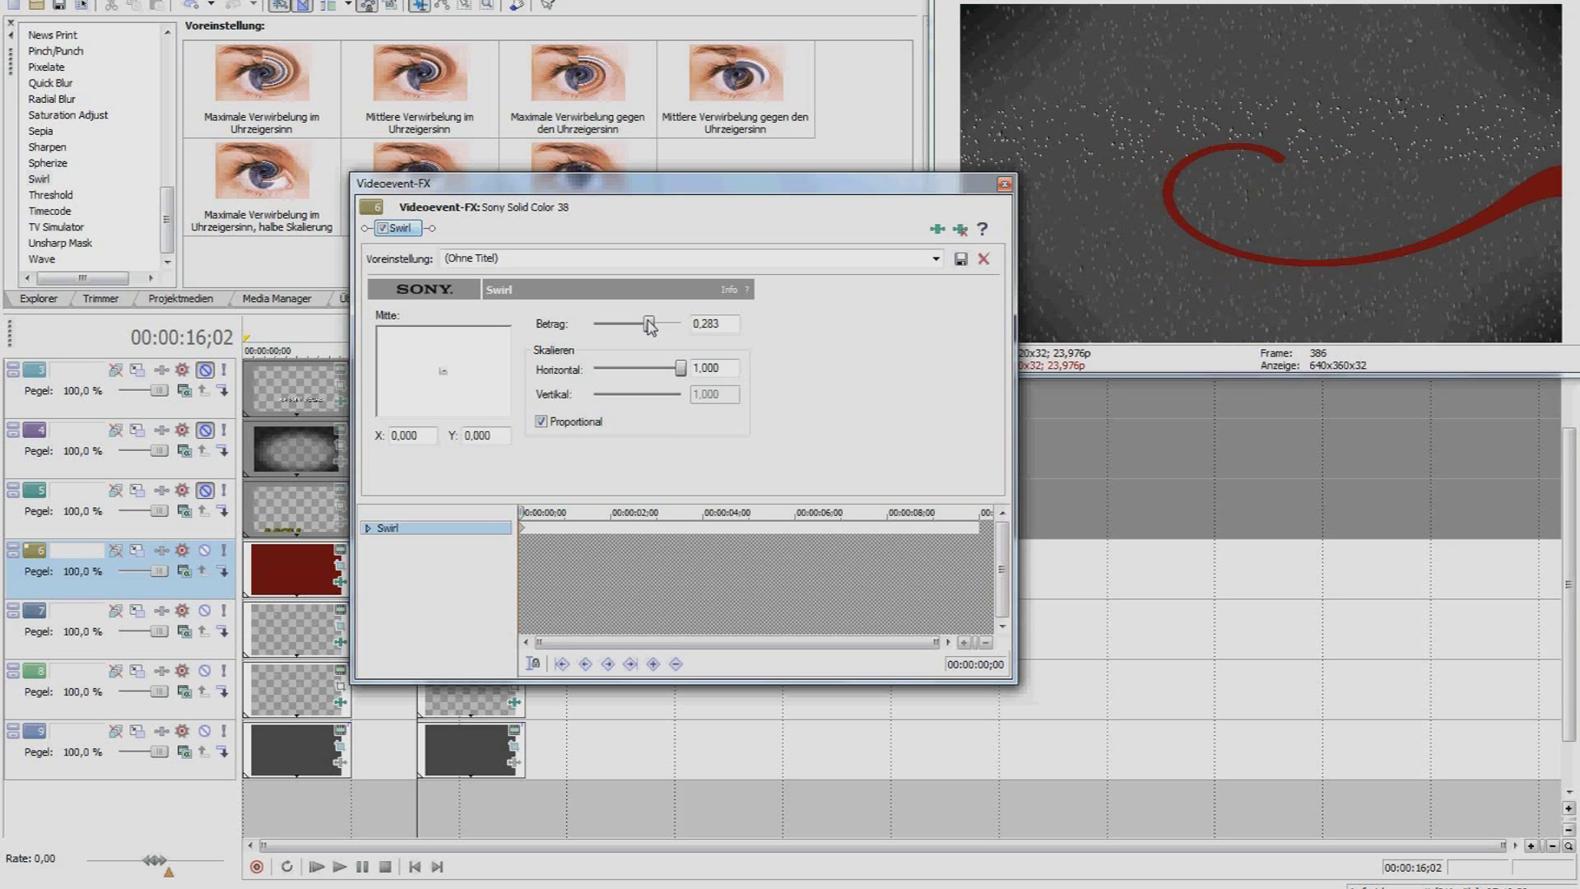
Reposition the swirl centre and raise the Swirl amount to about 0.48.
left_click_drag(443, 371, 468, 389)
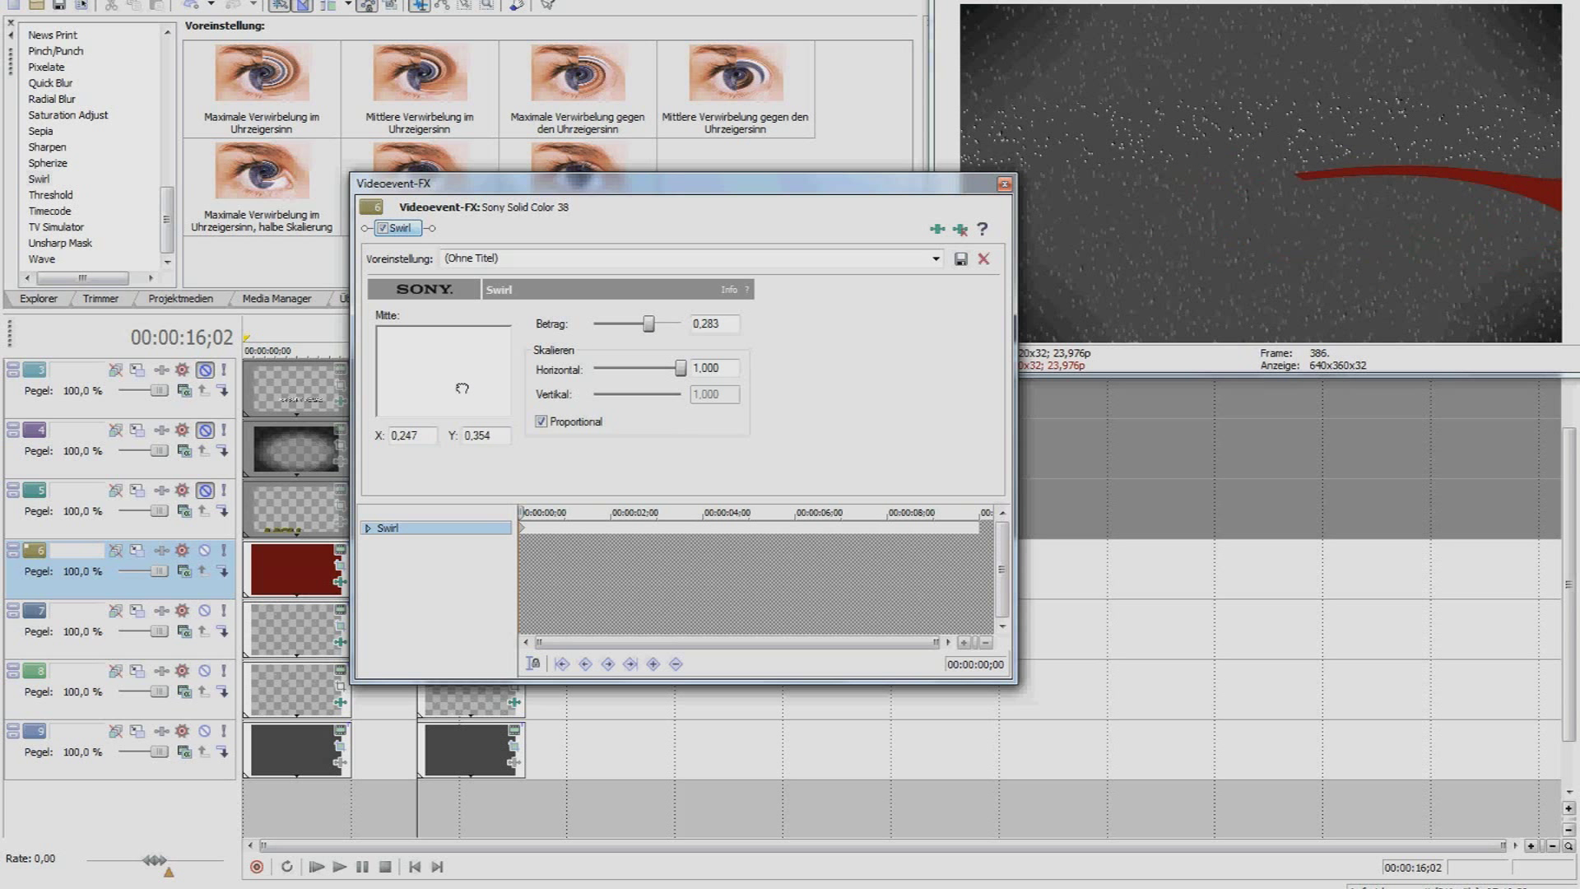
left_click_drag(468, 388, 439, 376)
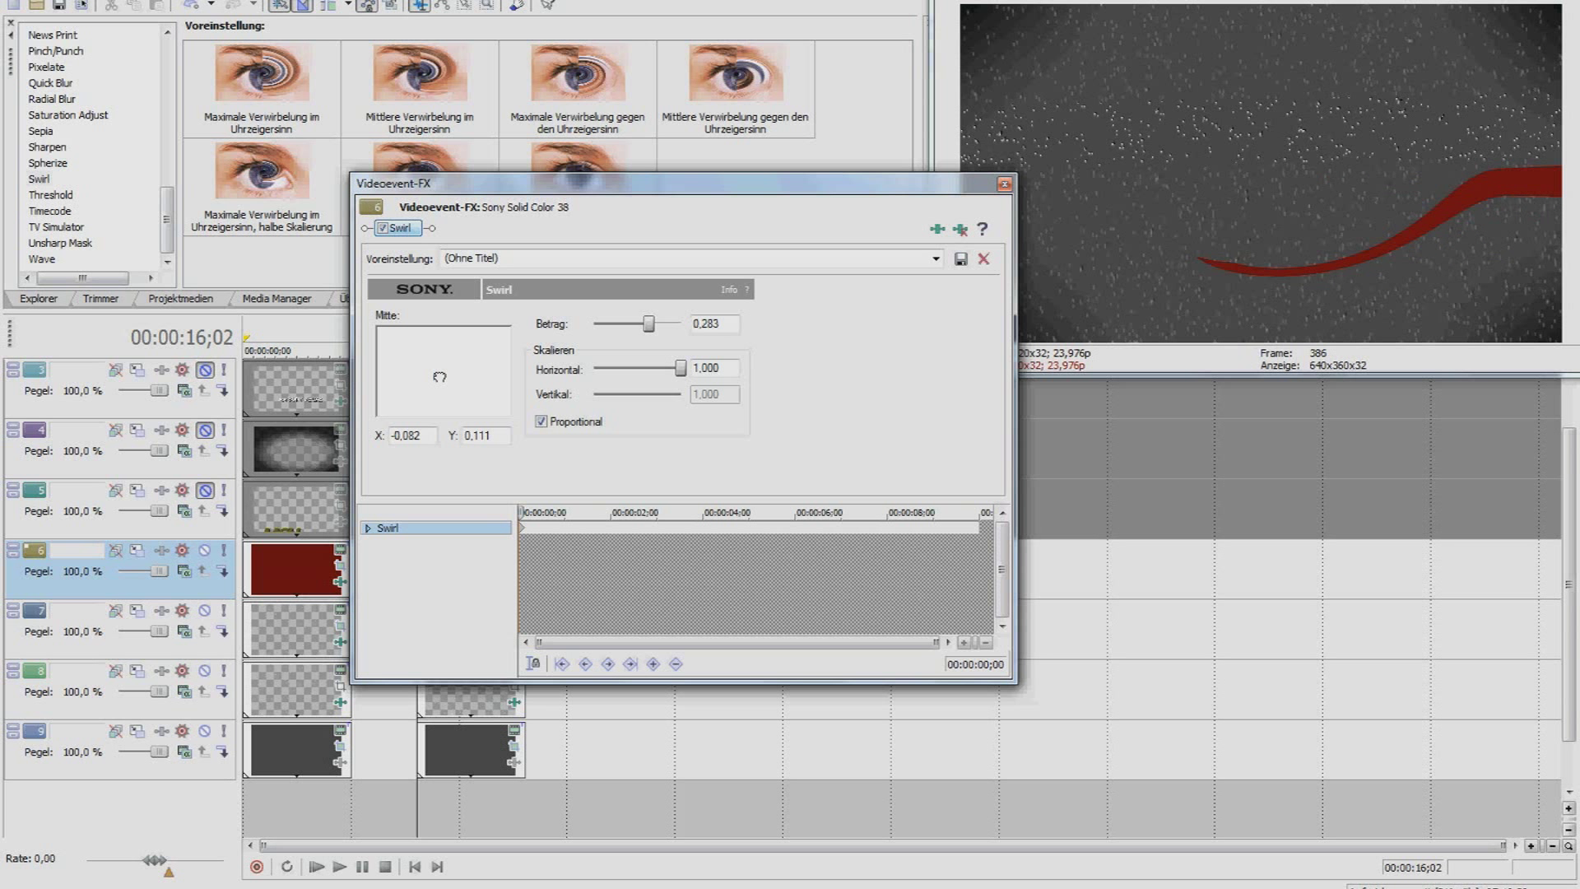
left_click_drag(441, 380, 441, 380)
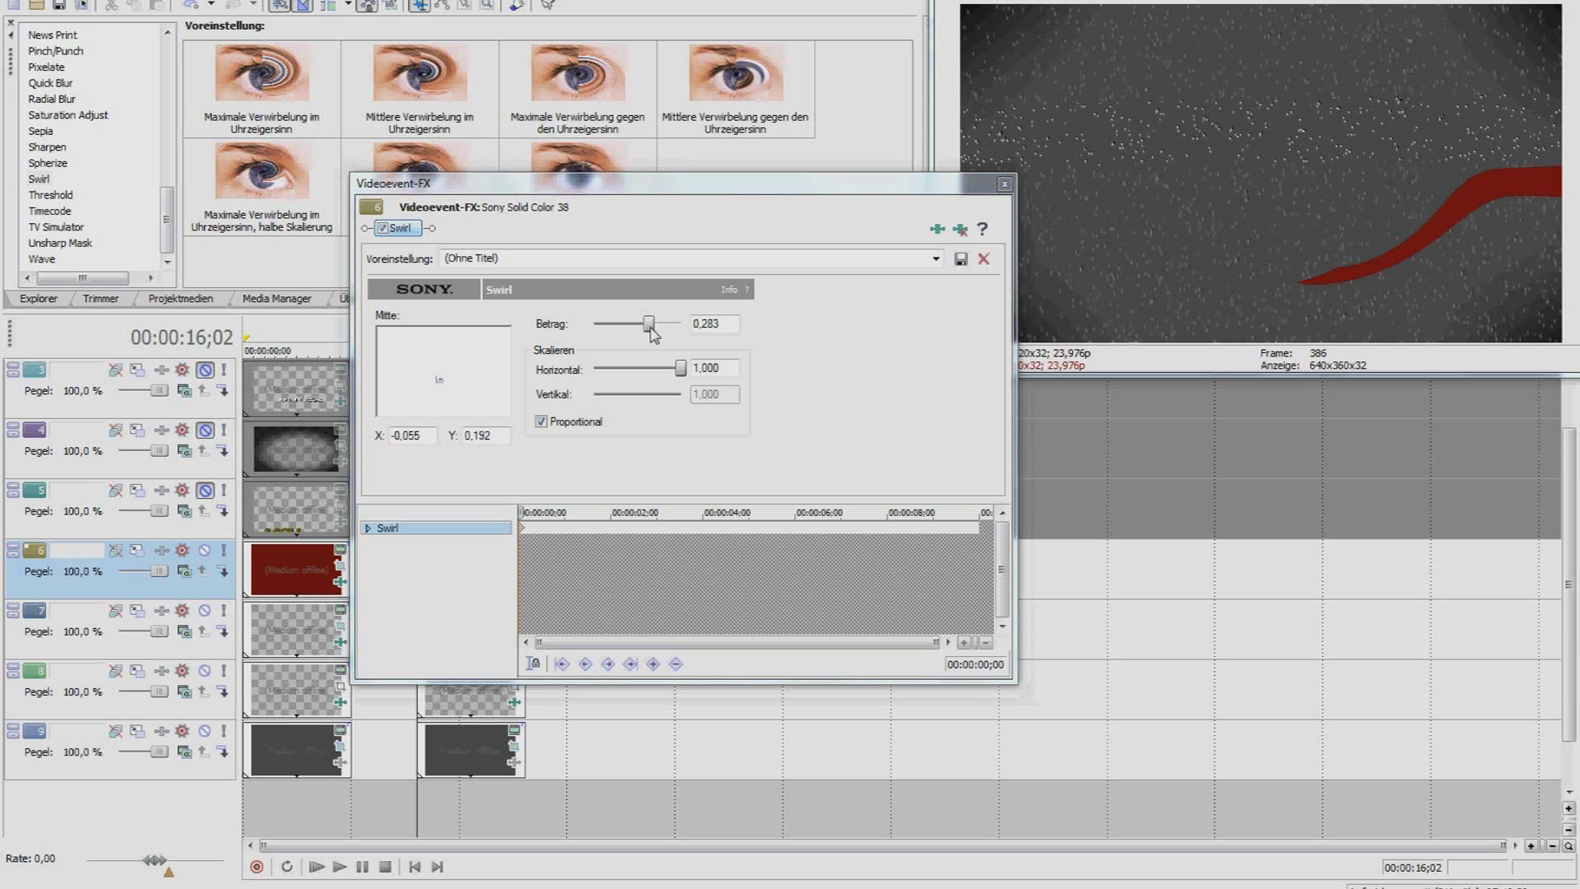
left_click_drag(656, 327, 657, 328)
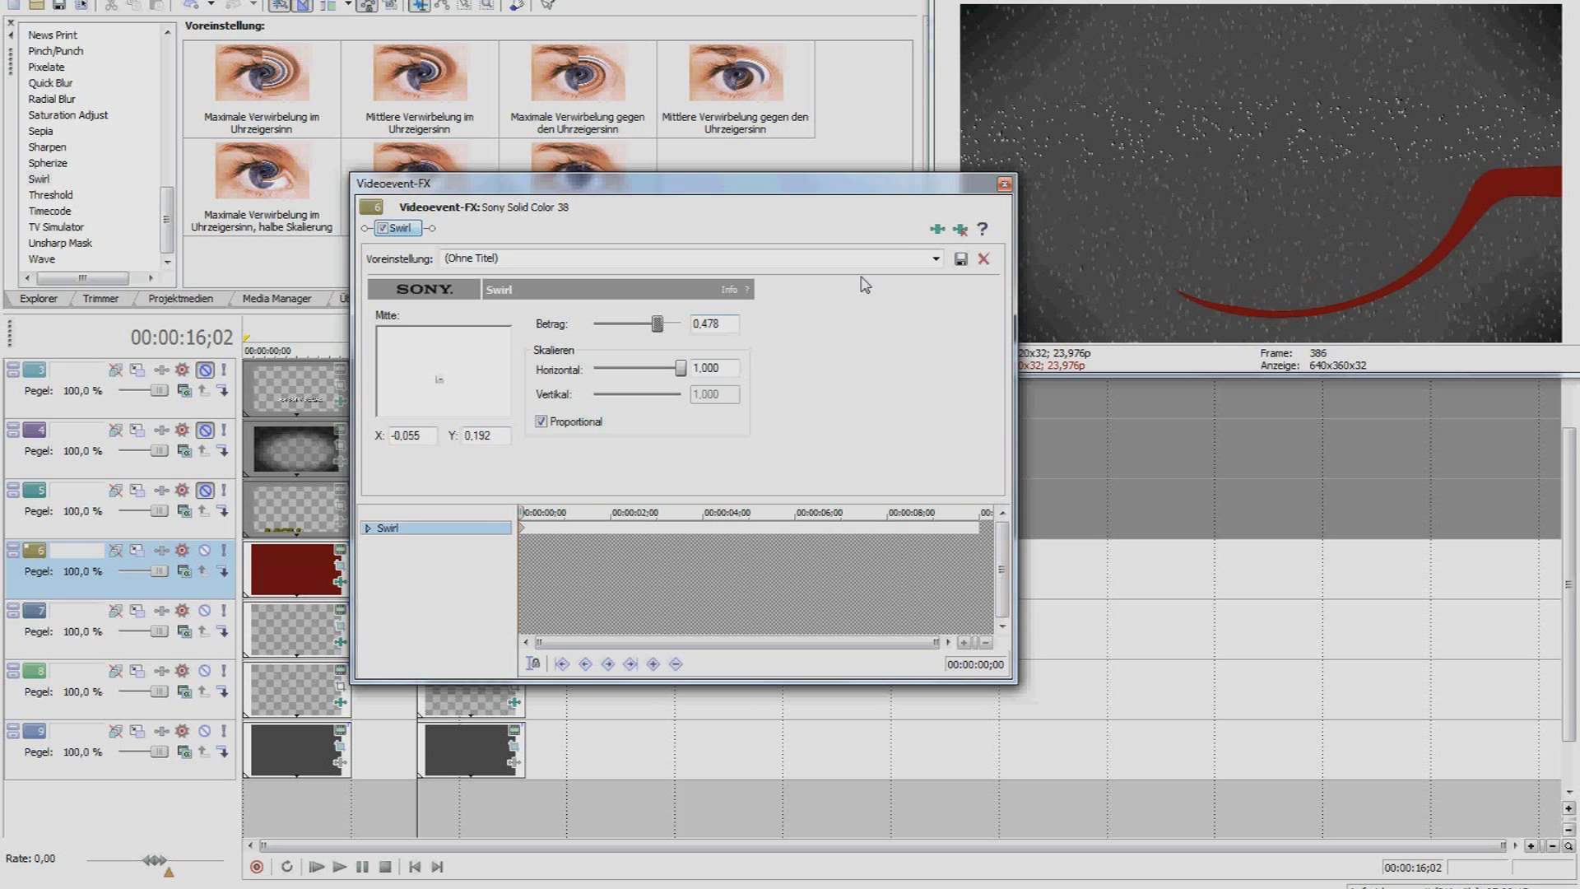
Shift the red clip's frame slightly and rotate it about 12 degrees.
left_click(1005, 186)
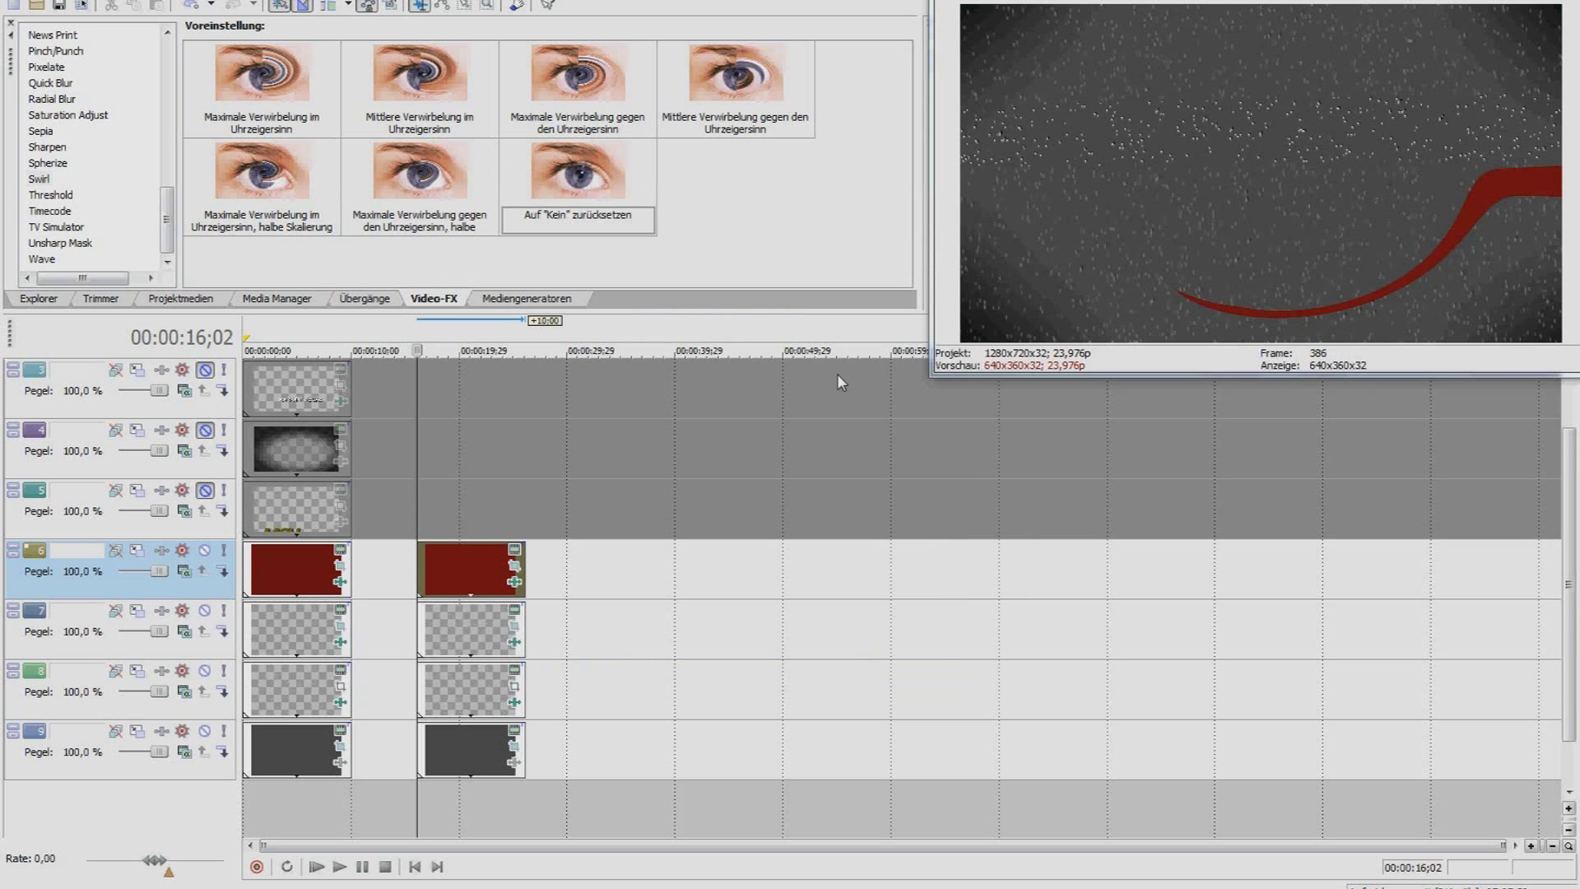
left_click(514, 565)
left_click(177, 801)
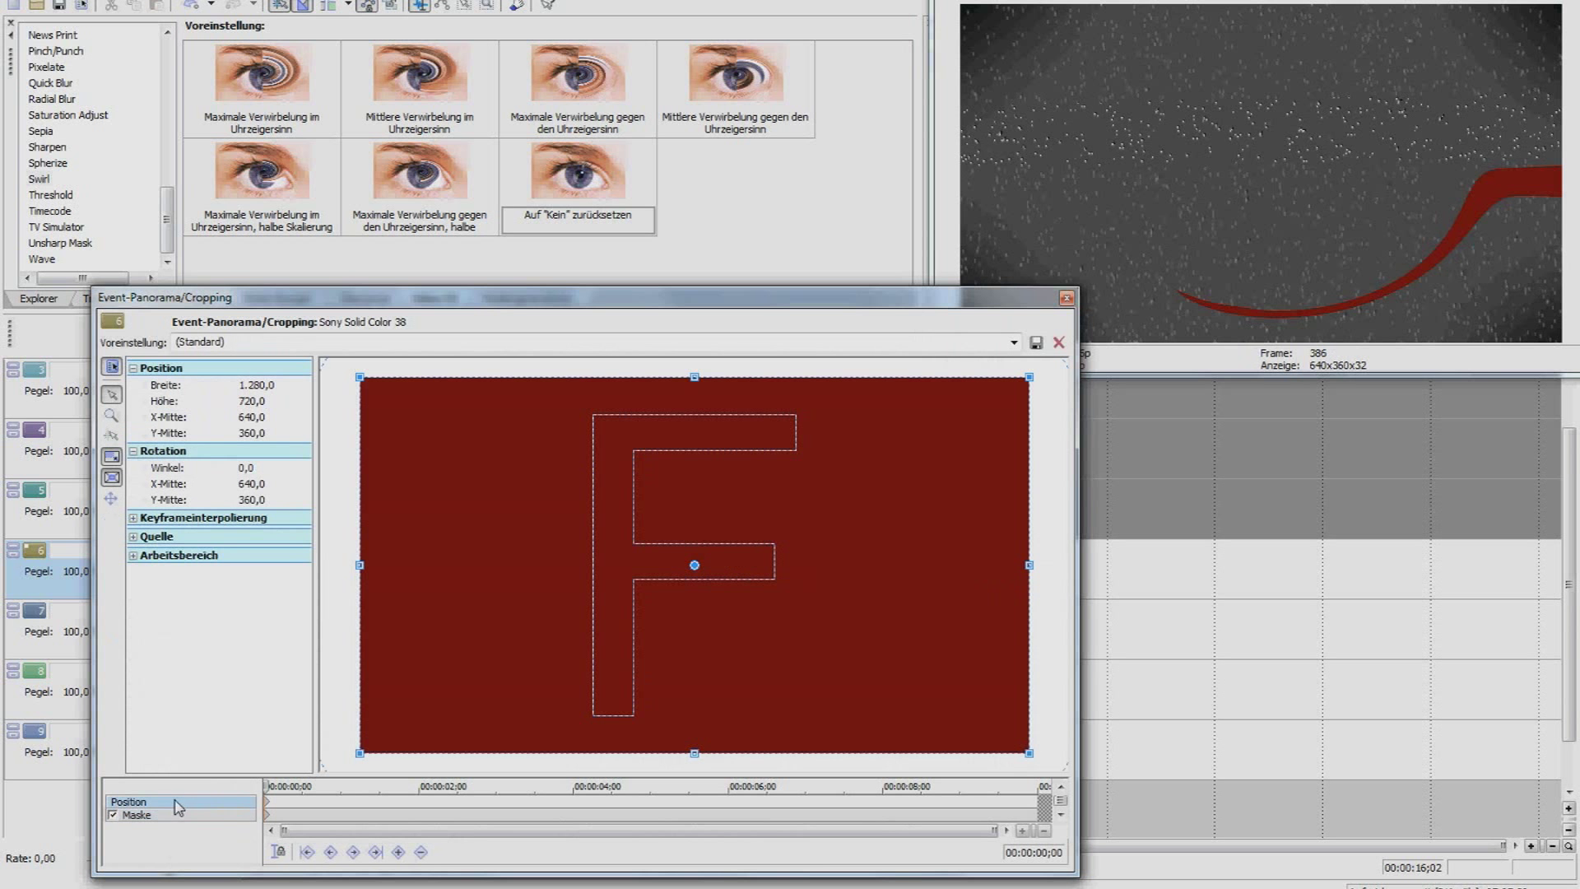
left_click_drag(508, 584, 526, 574)
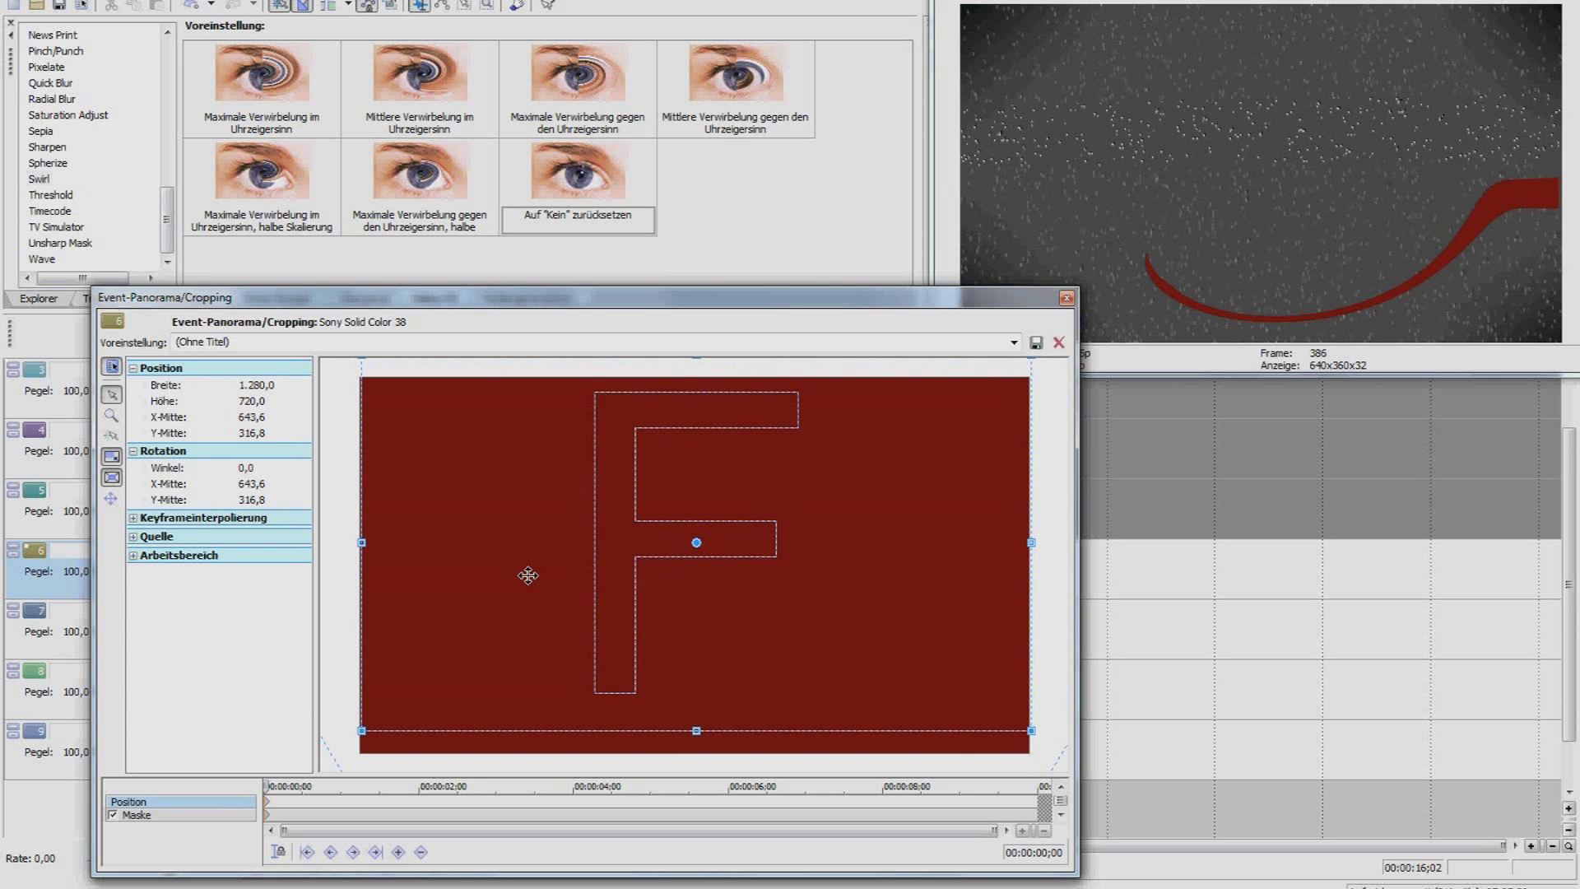
left_click_drag(700, 751, 655, 762)
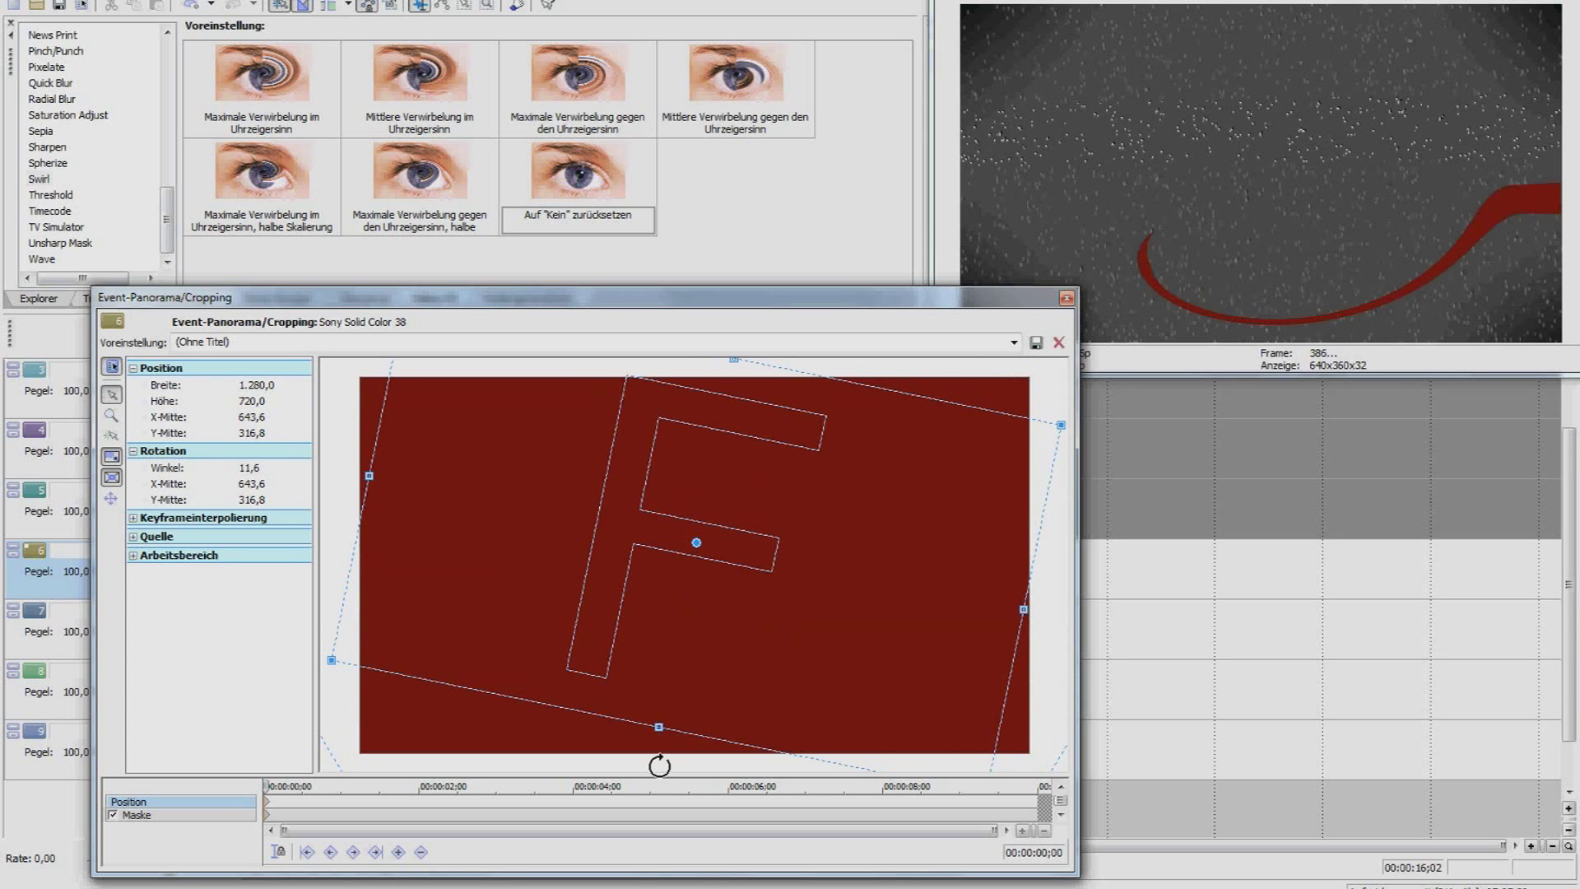
mouse_move(716, 660)
left_mouse_down()
mouse_move(705, 635)
mouse_move(720, 648)
left_mouse_up()
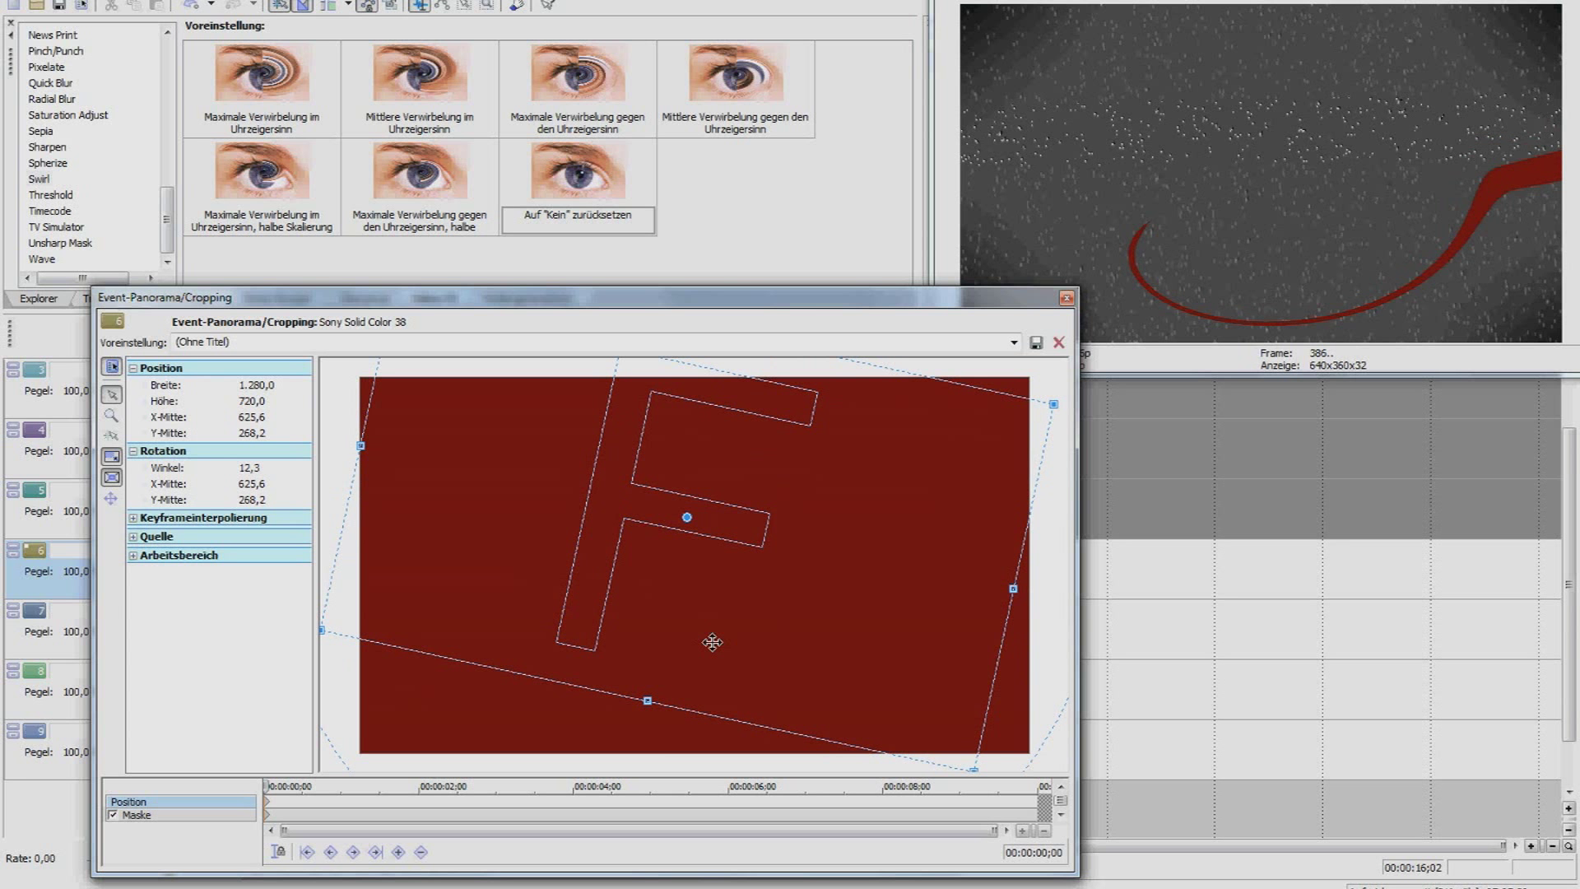
left_click(1067, 298)
Place a Standard text preset on track 5 and replace its text with MGN.
left_click(511, 300)
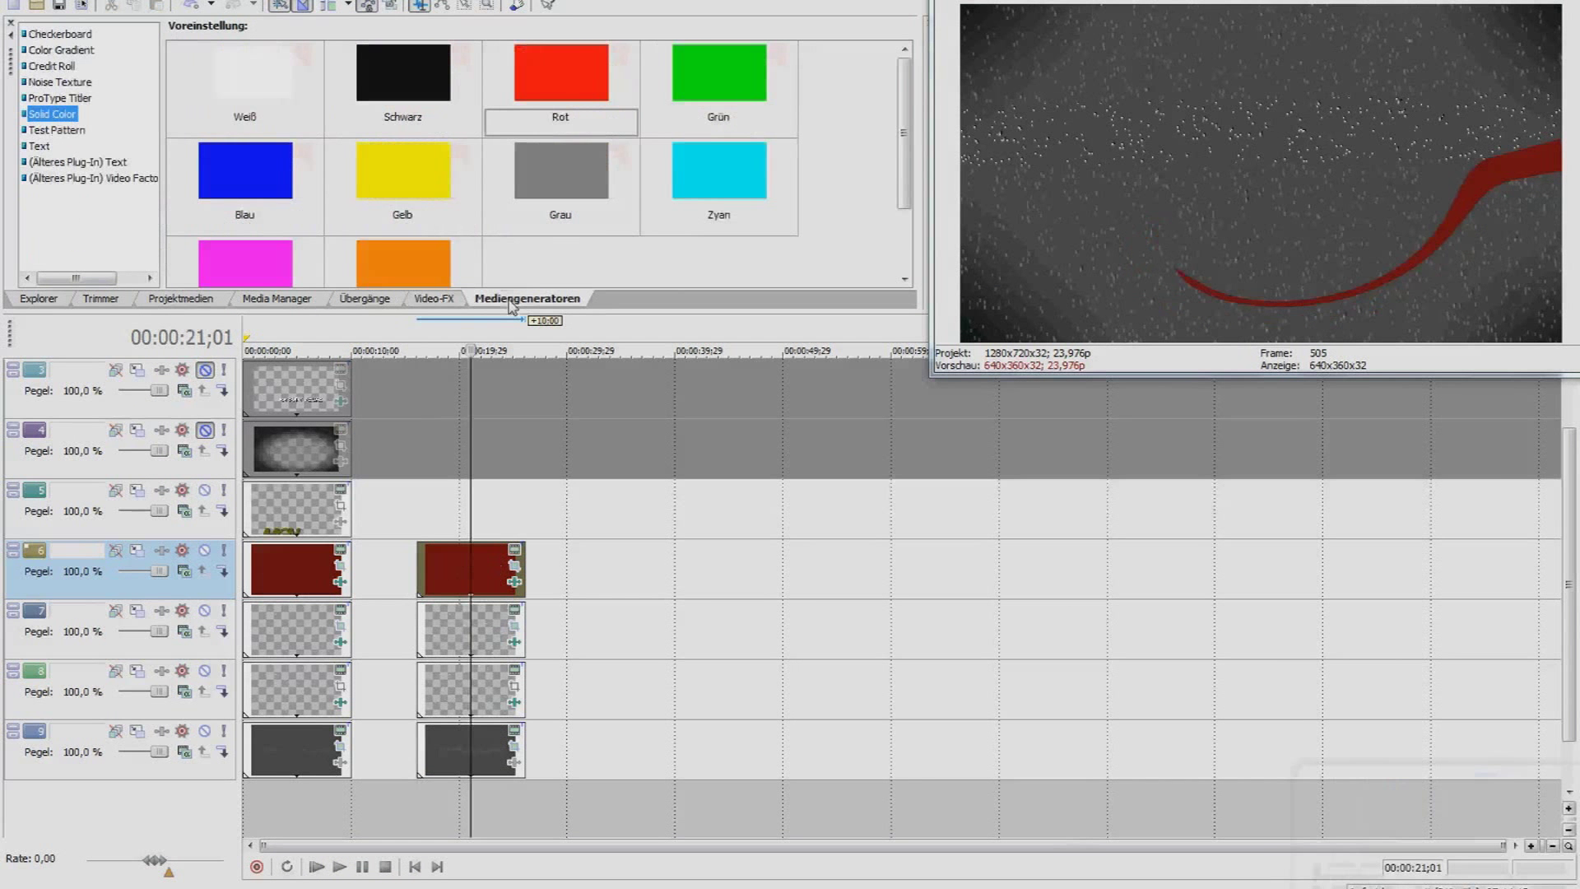
left_click(45, 146)
left_click_drag(247, 117, 424, 505)
type("Text")
left_click_drag(934, 582, 617, 420)
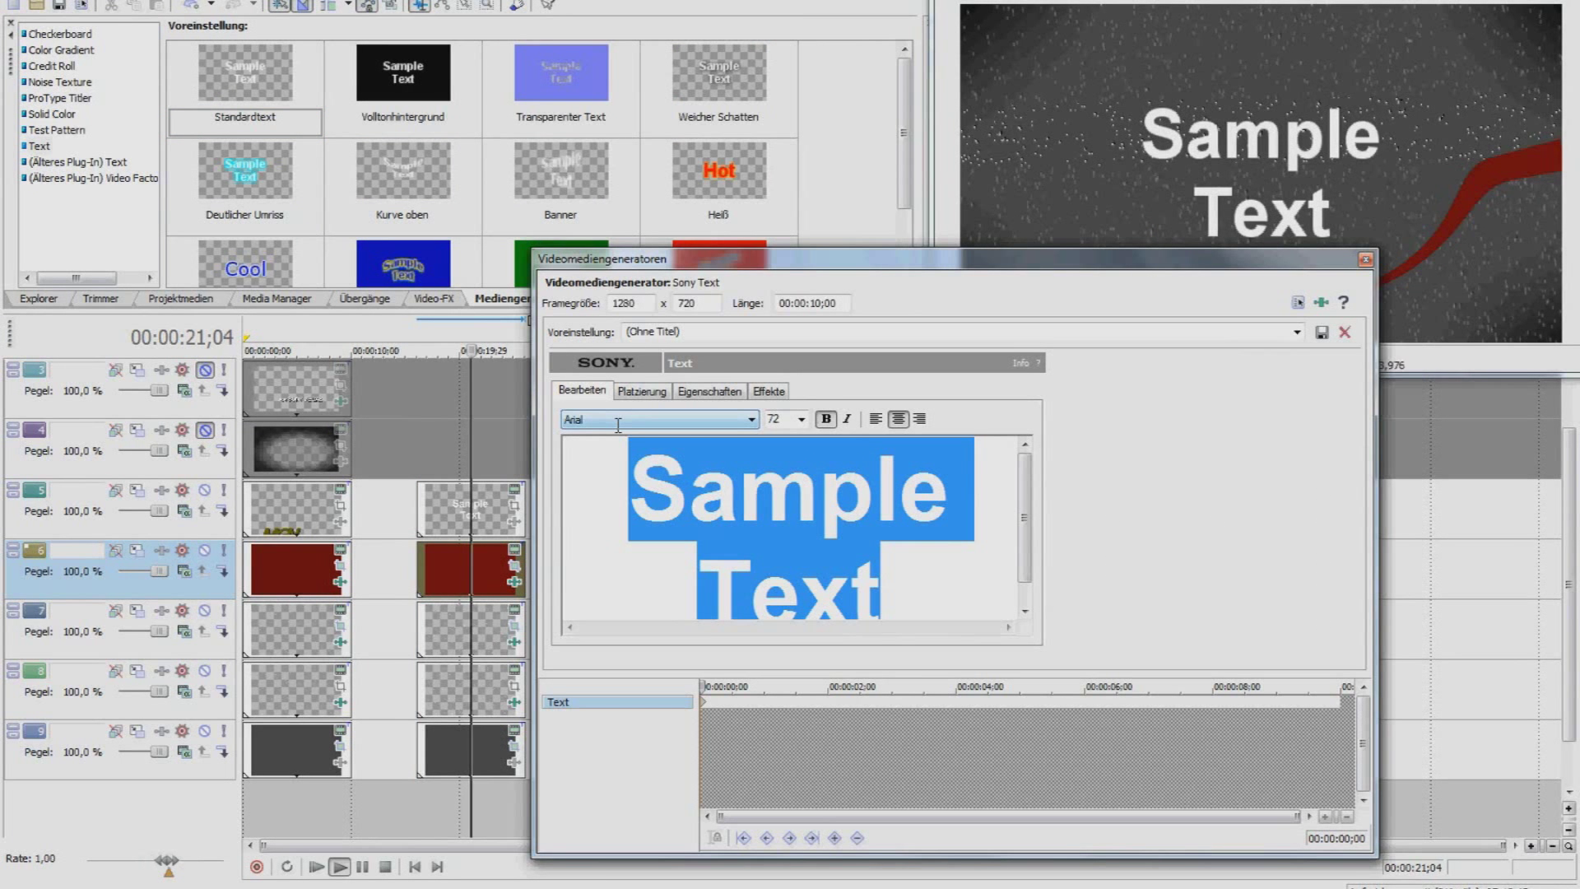
type("MGN")
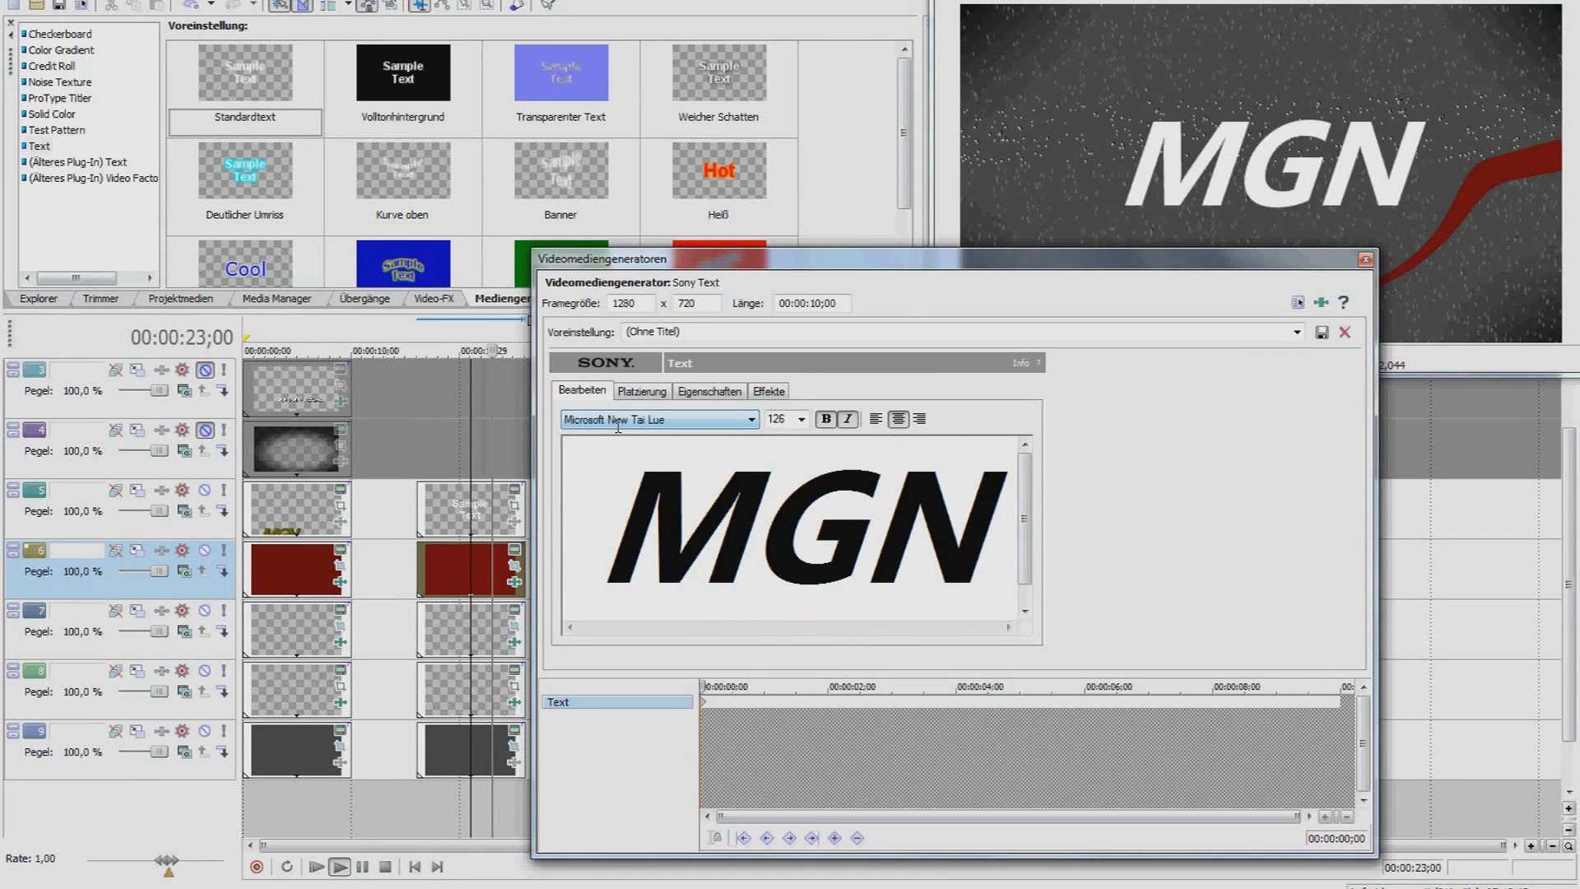
left_click(478, 527)
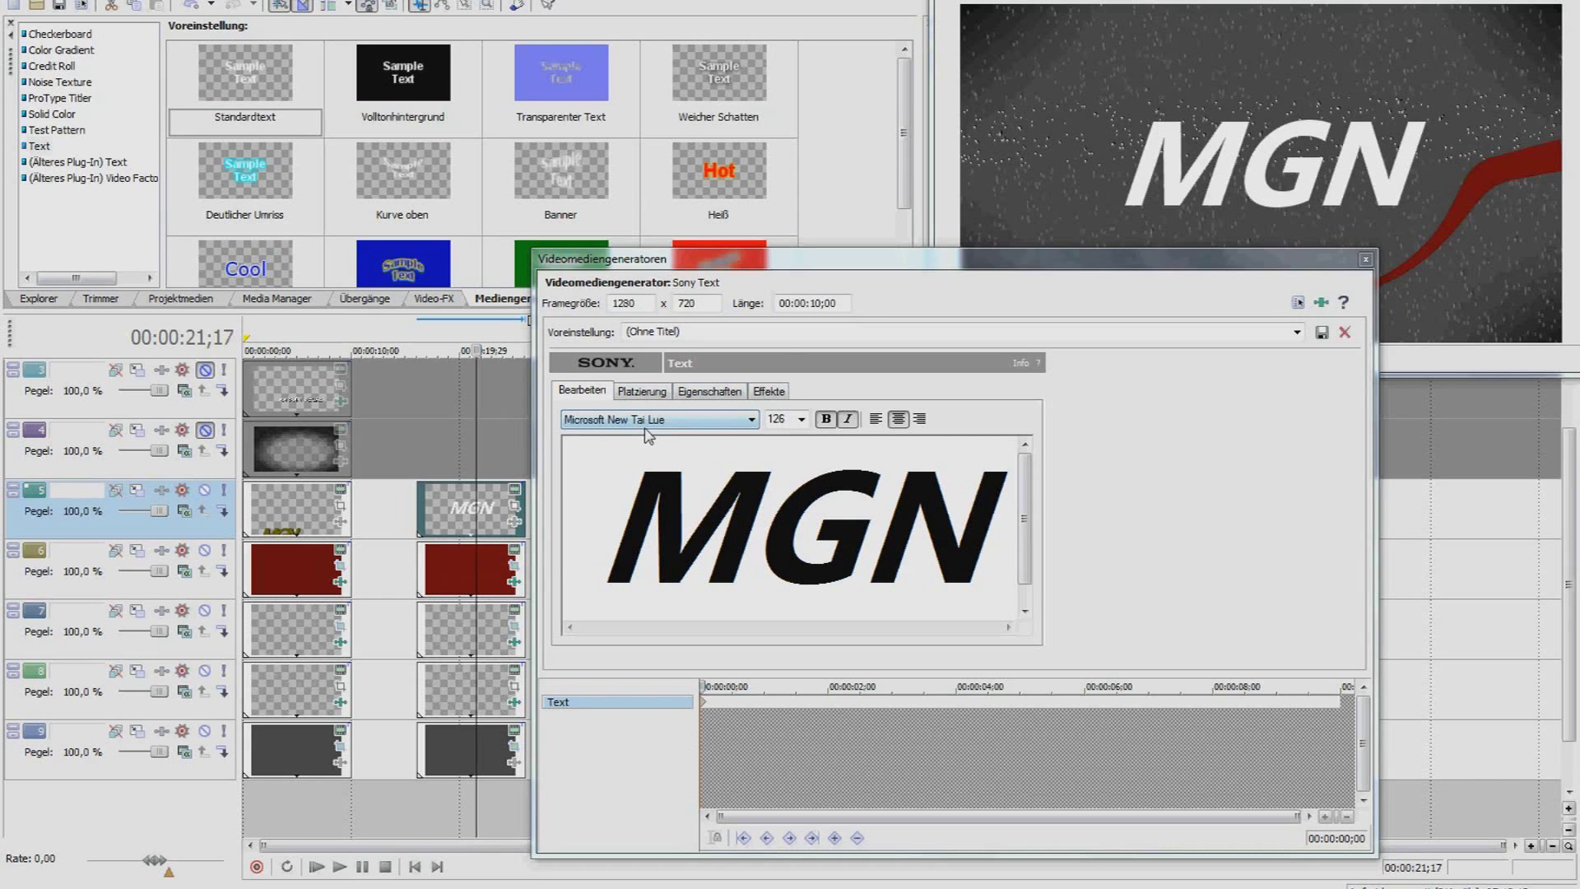
left_click(645, 392)
left_click_drag(700, 544, 697, 550)
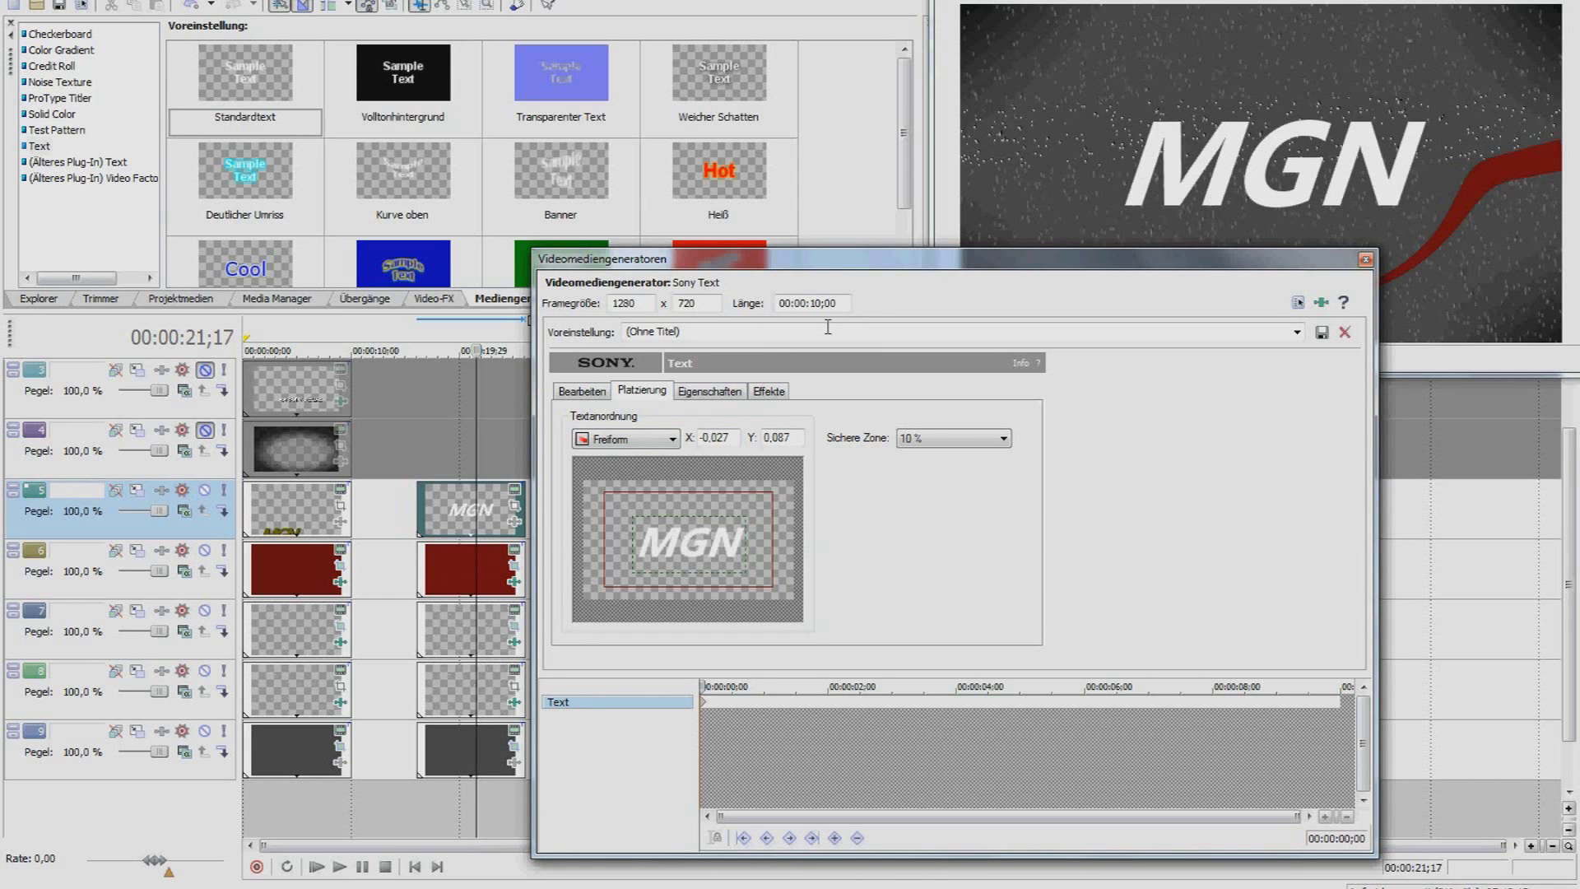
Drag the MGN text into the lower-left corner of the placement preview.
left_click_drag(806, 257, 378, 241)
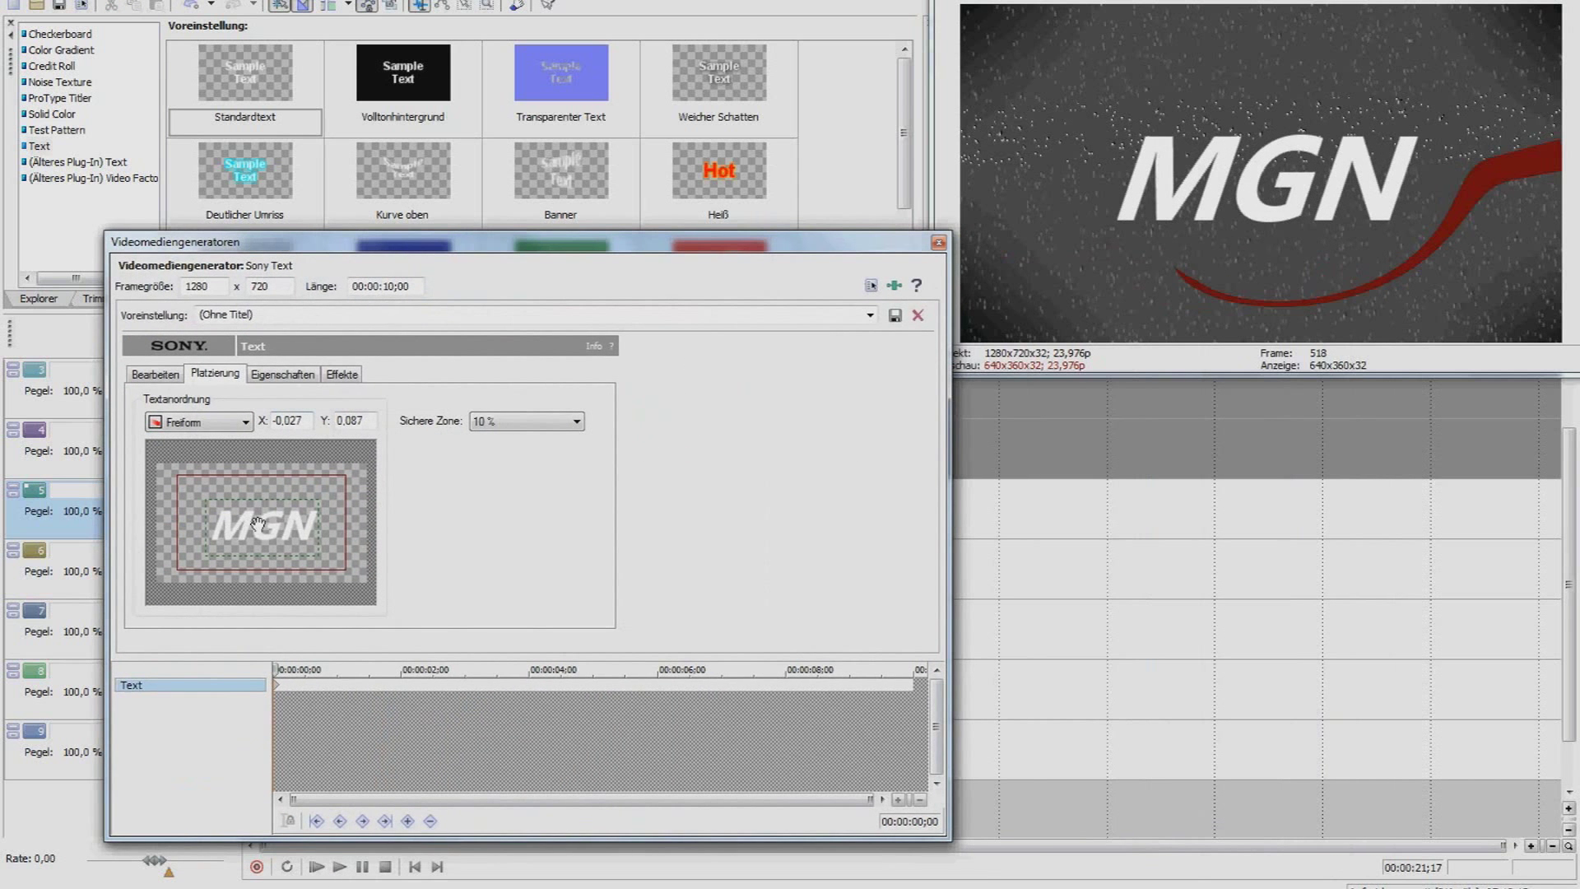
mouse_move(257, 524)
left_mouse_down()
mouse_move(223, 580)
mouse_move(176, 563)
mouse_move(211, 581)
left_mouse_up()
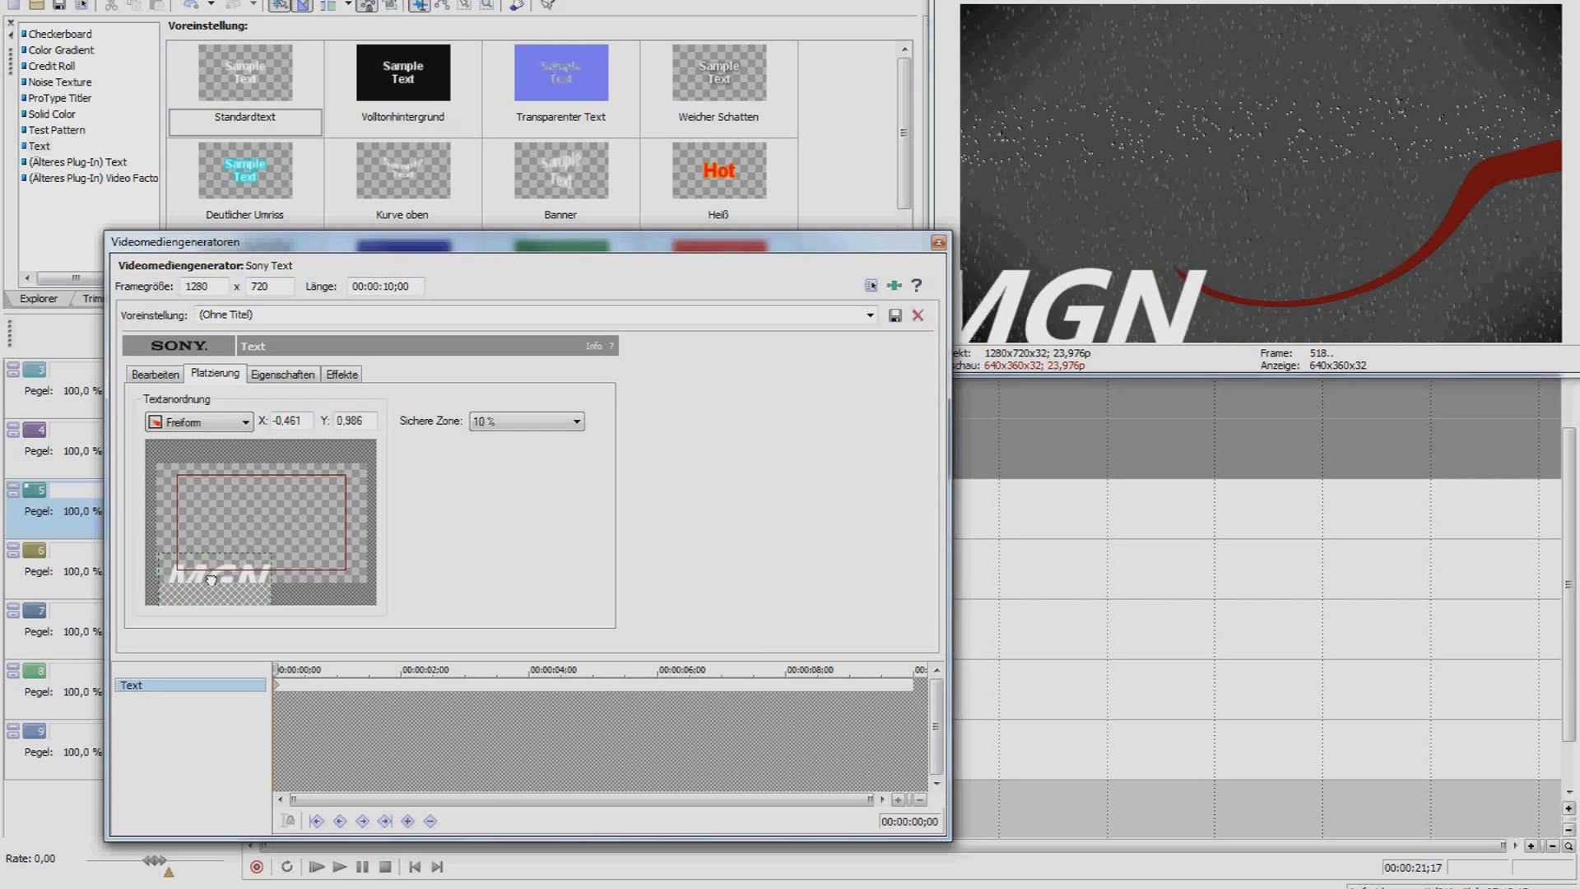
left_click_drag(211, 580, 196, 572)
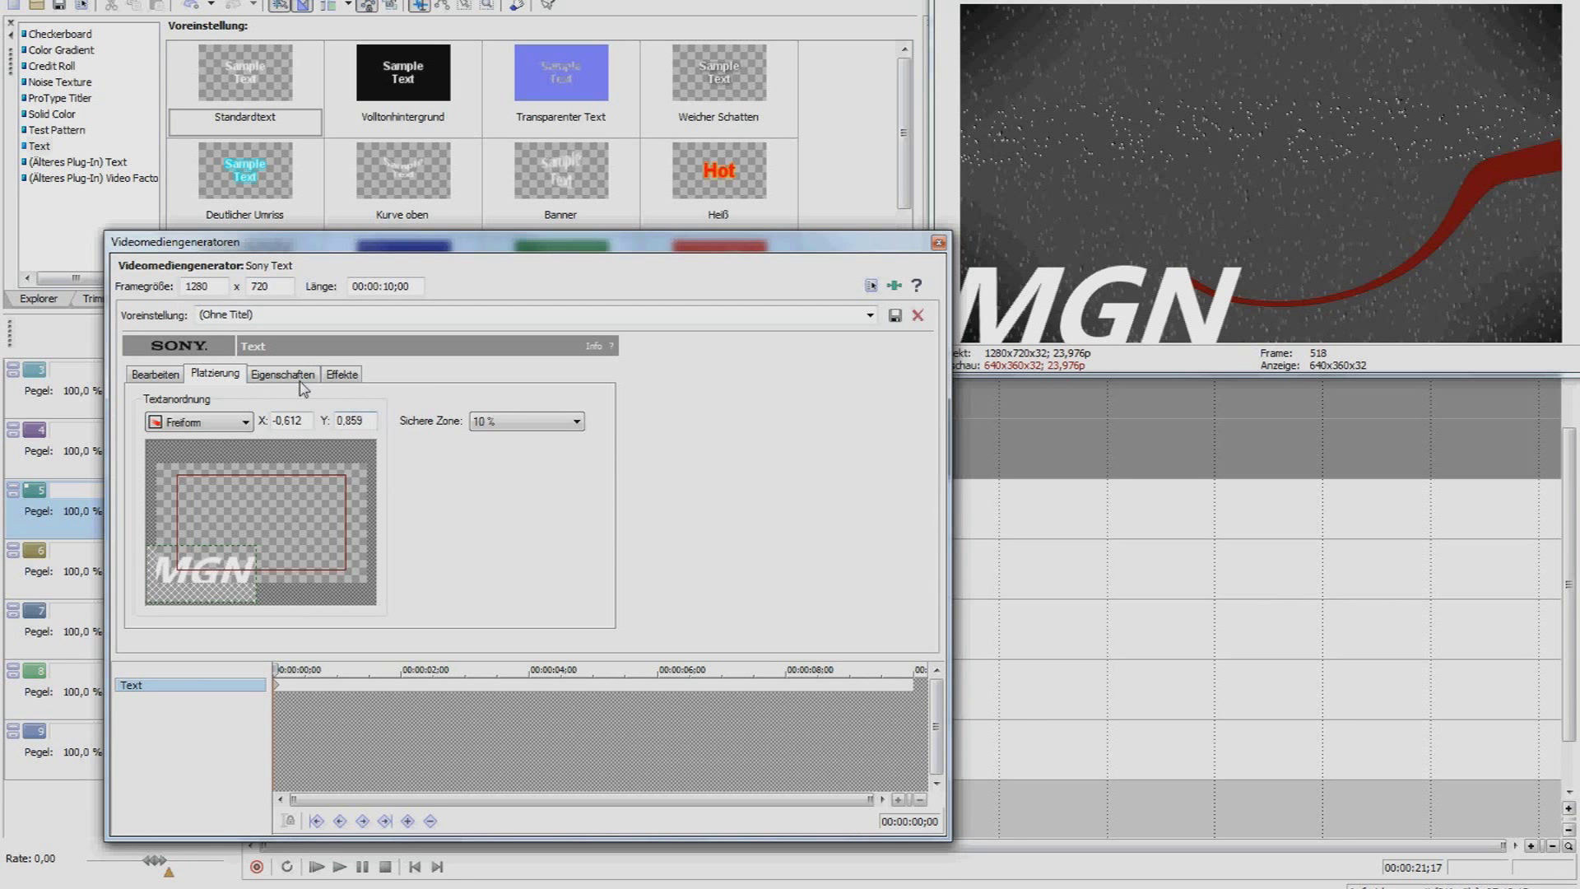
left_click(260, 381)
Colour the MGN text yellow, with tracking 0.903 and scale 0.967.
left_click_drag(275, 482, 217, 478)
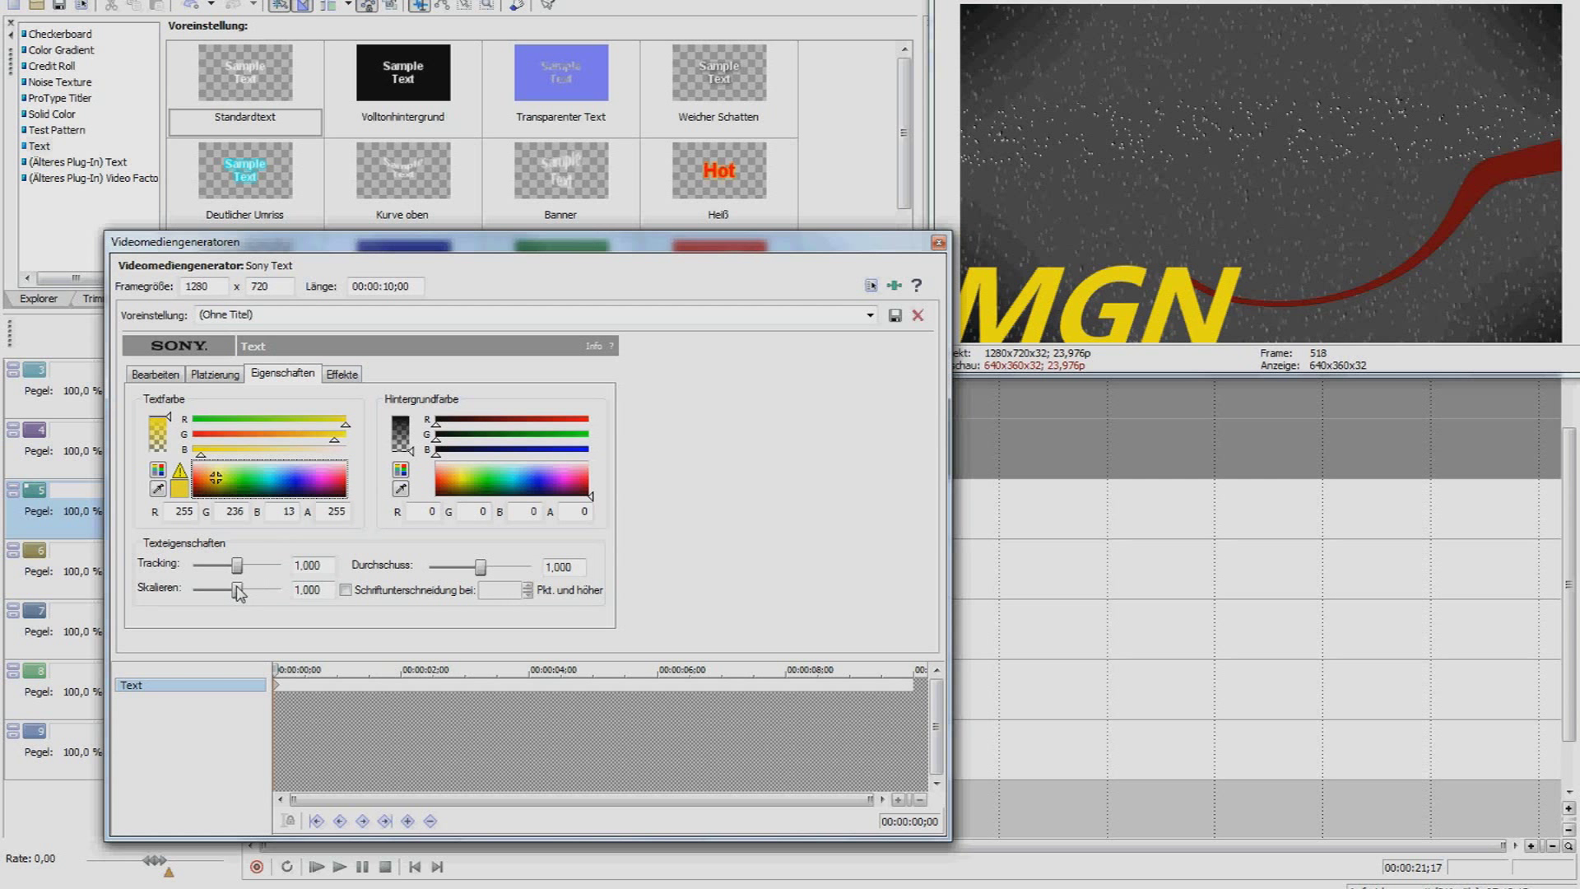
left_click_drag(238, 593, 232, 571)
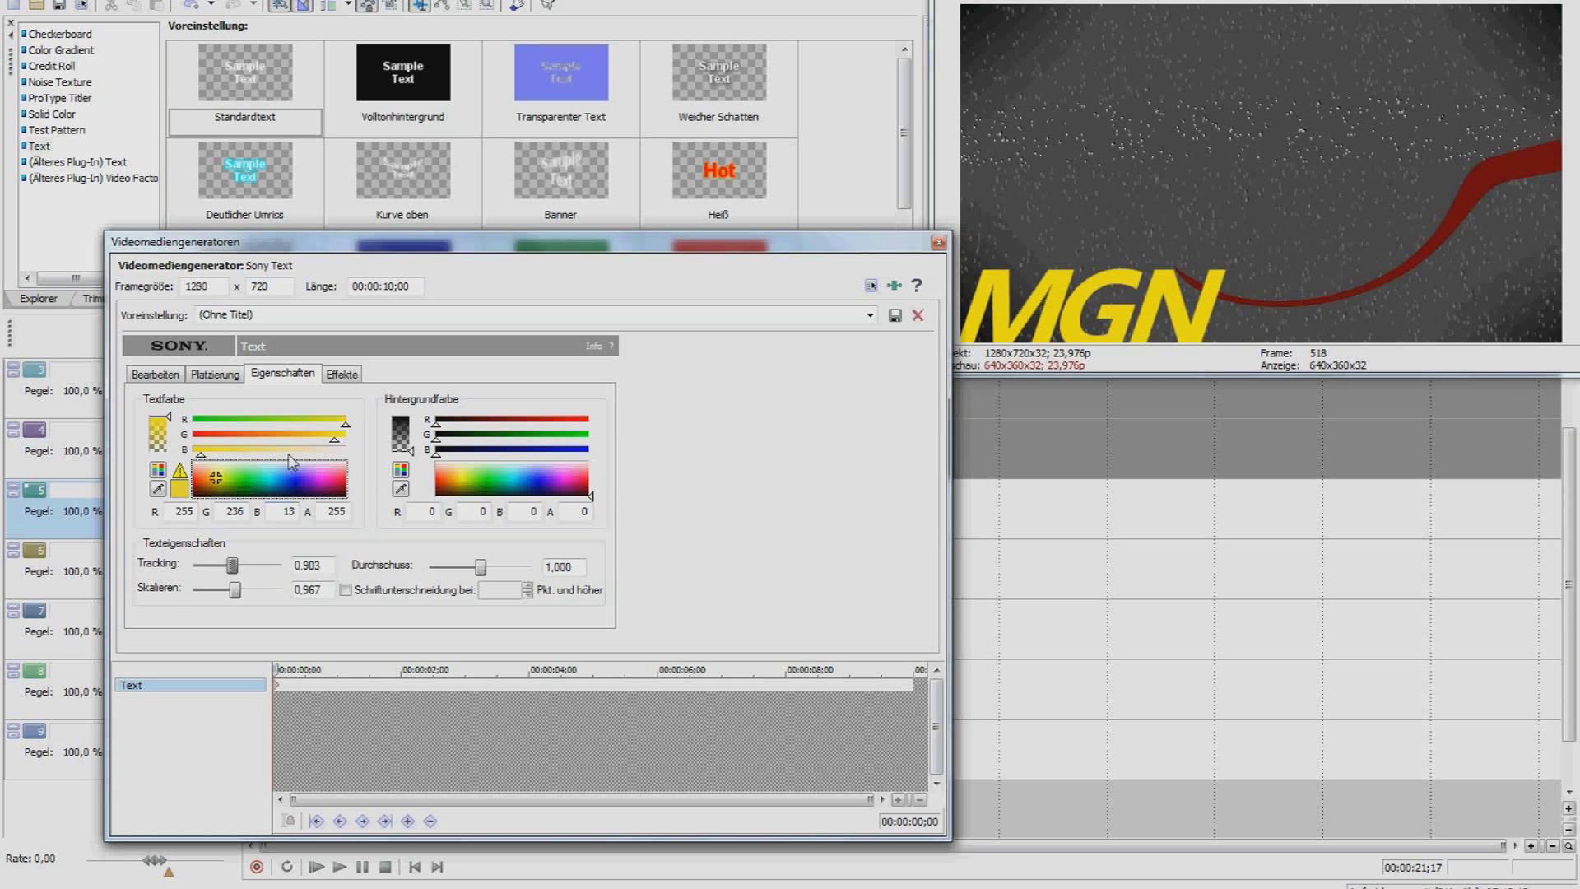
left_click(334, 374)
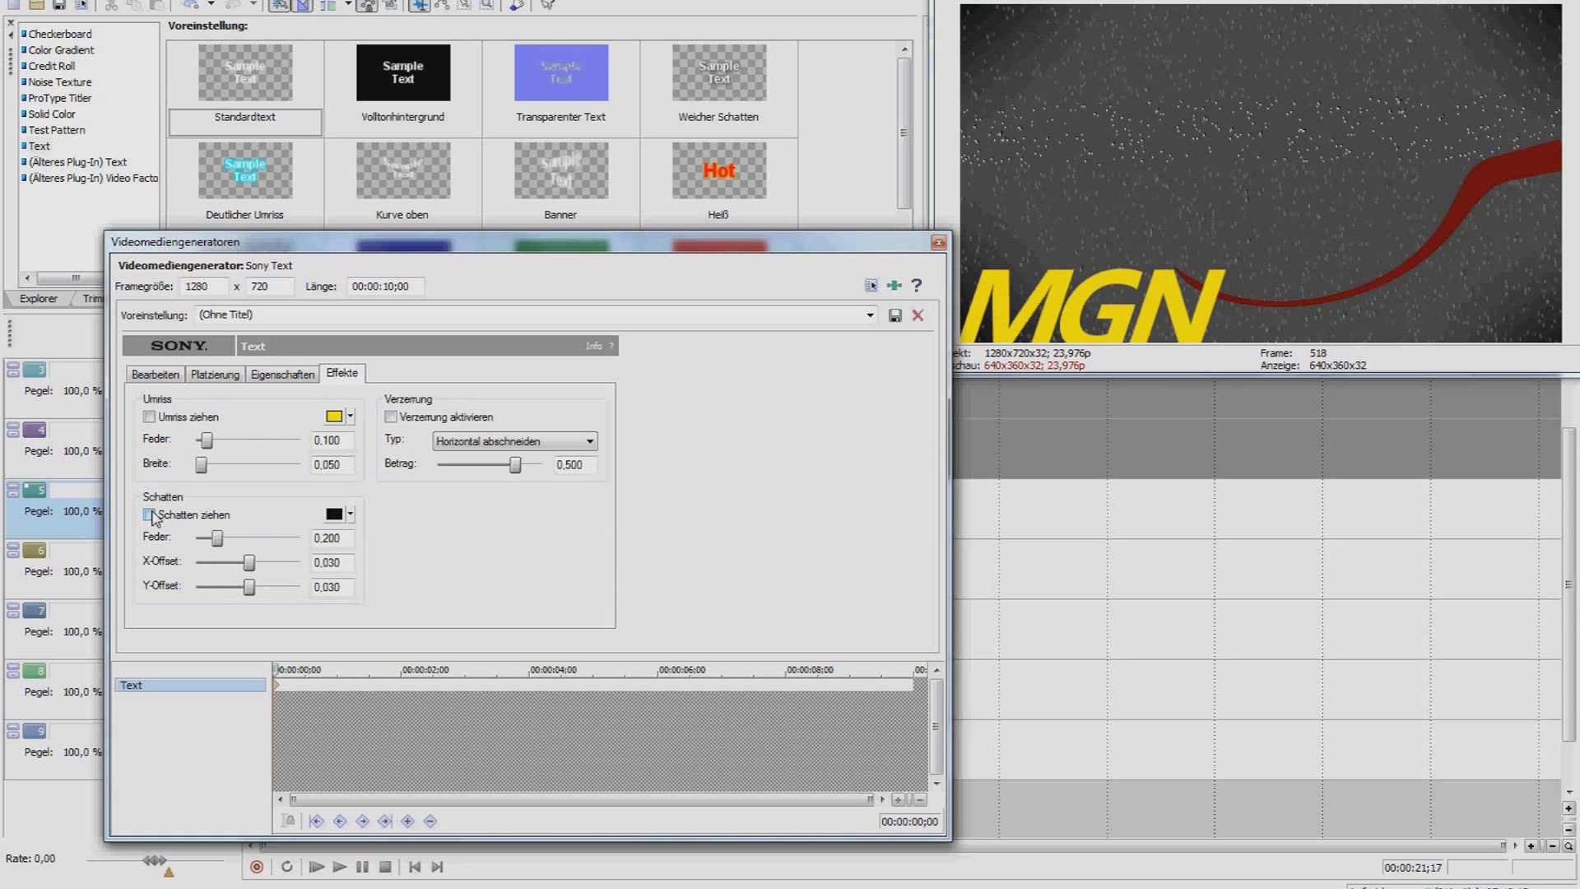
Turn on a green outline for MGN, about 0.118 wide with 0.081 feather.
left_click(151, 419)
left_click(351, 419)
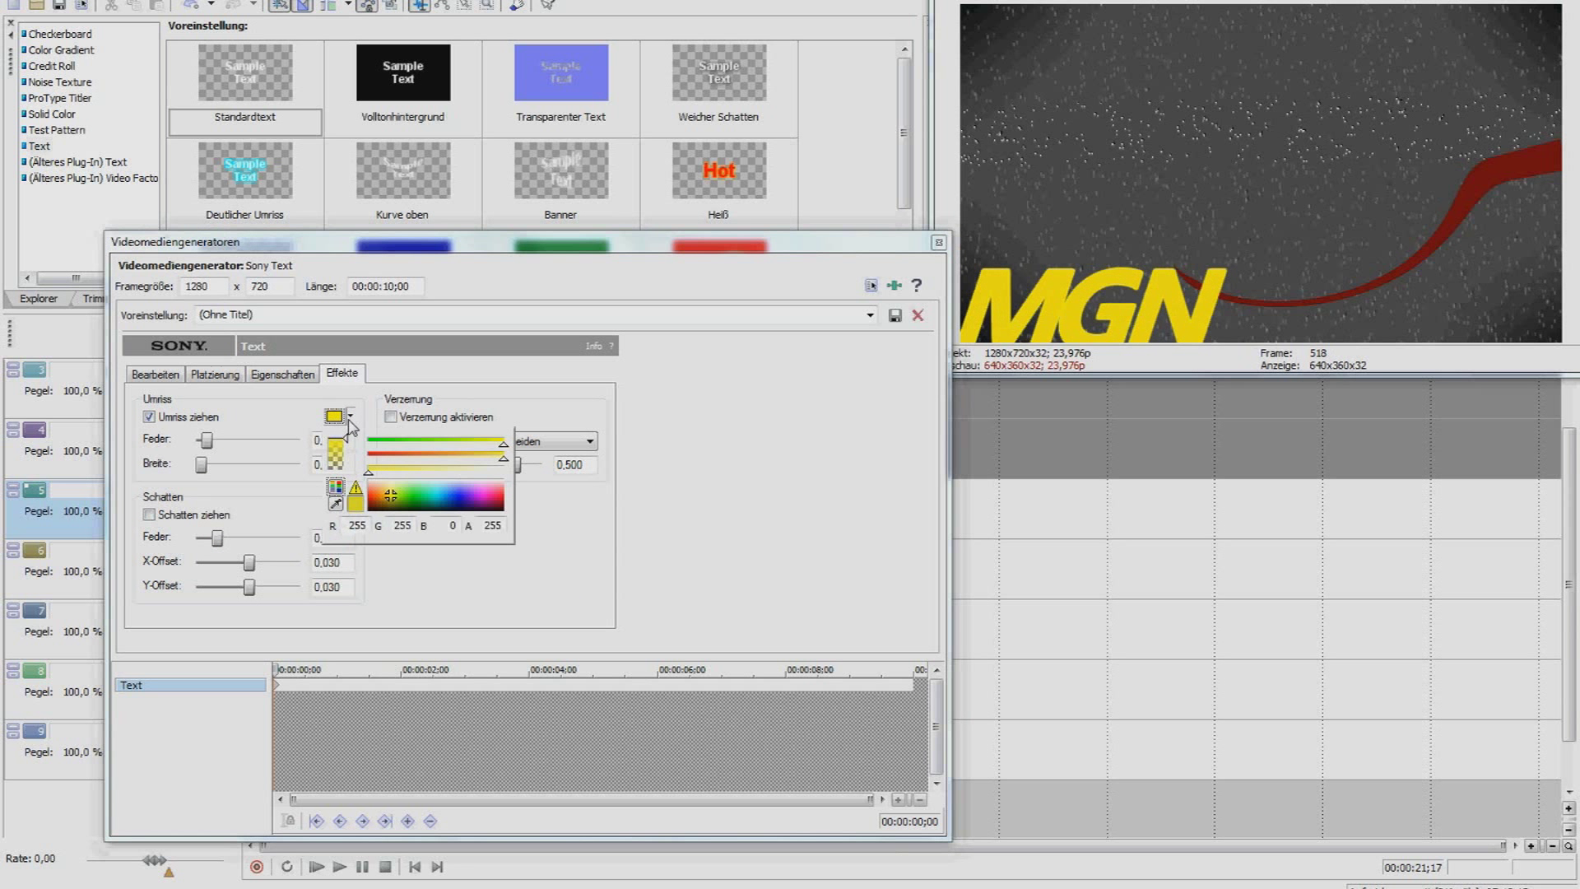
left_click(393, 498)
left_click(351, 417)
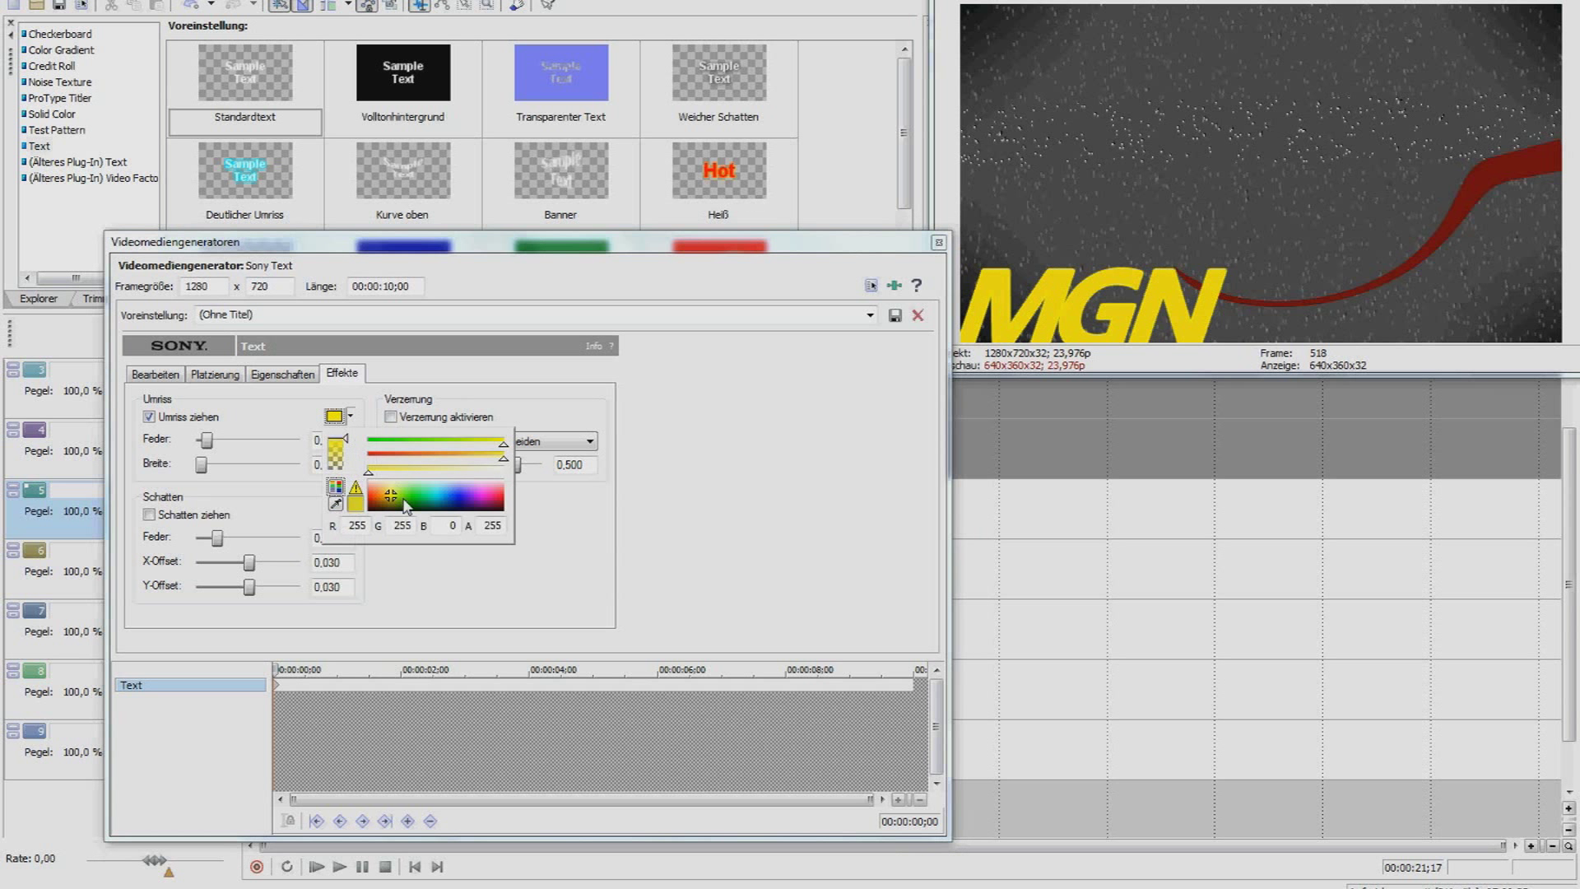
left_click(412, 498)
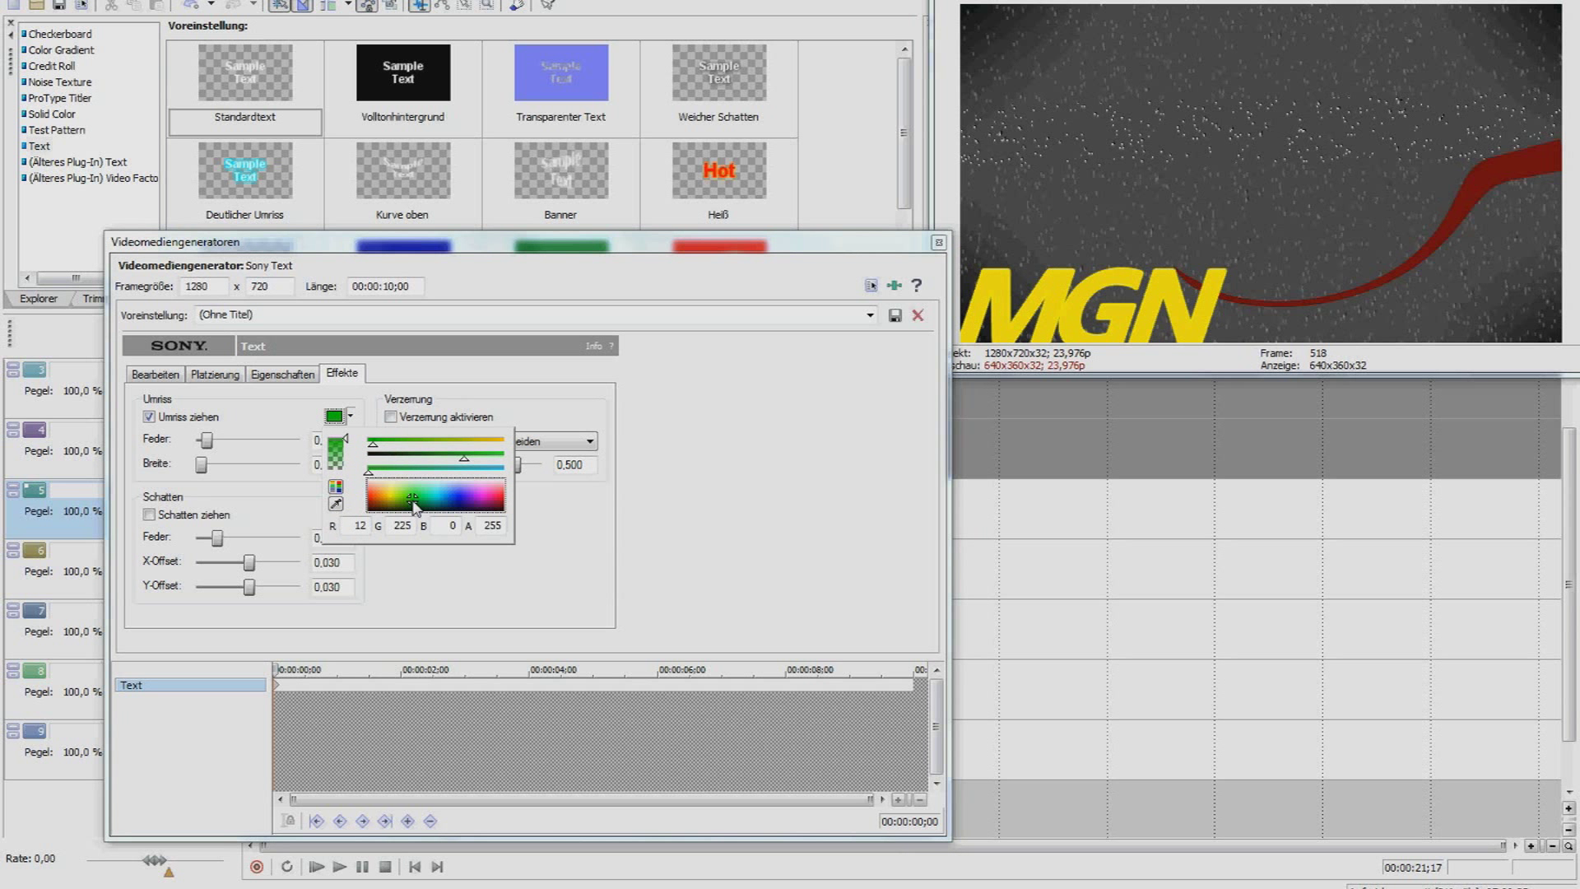
left_click(270, 410)
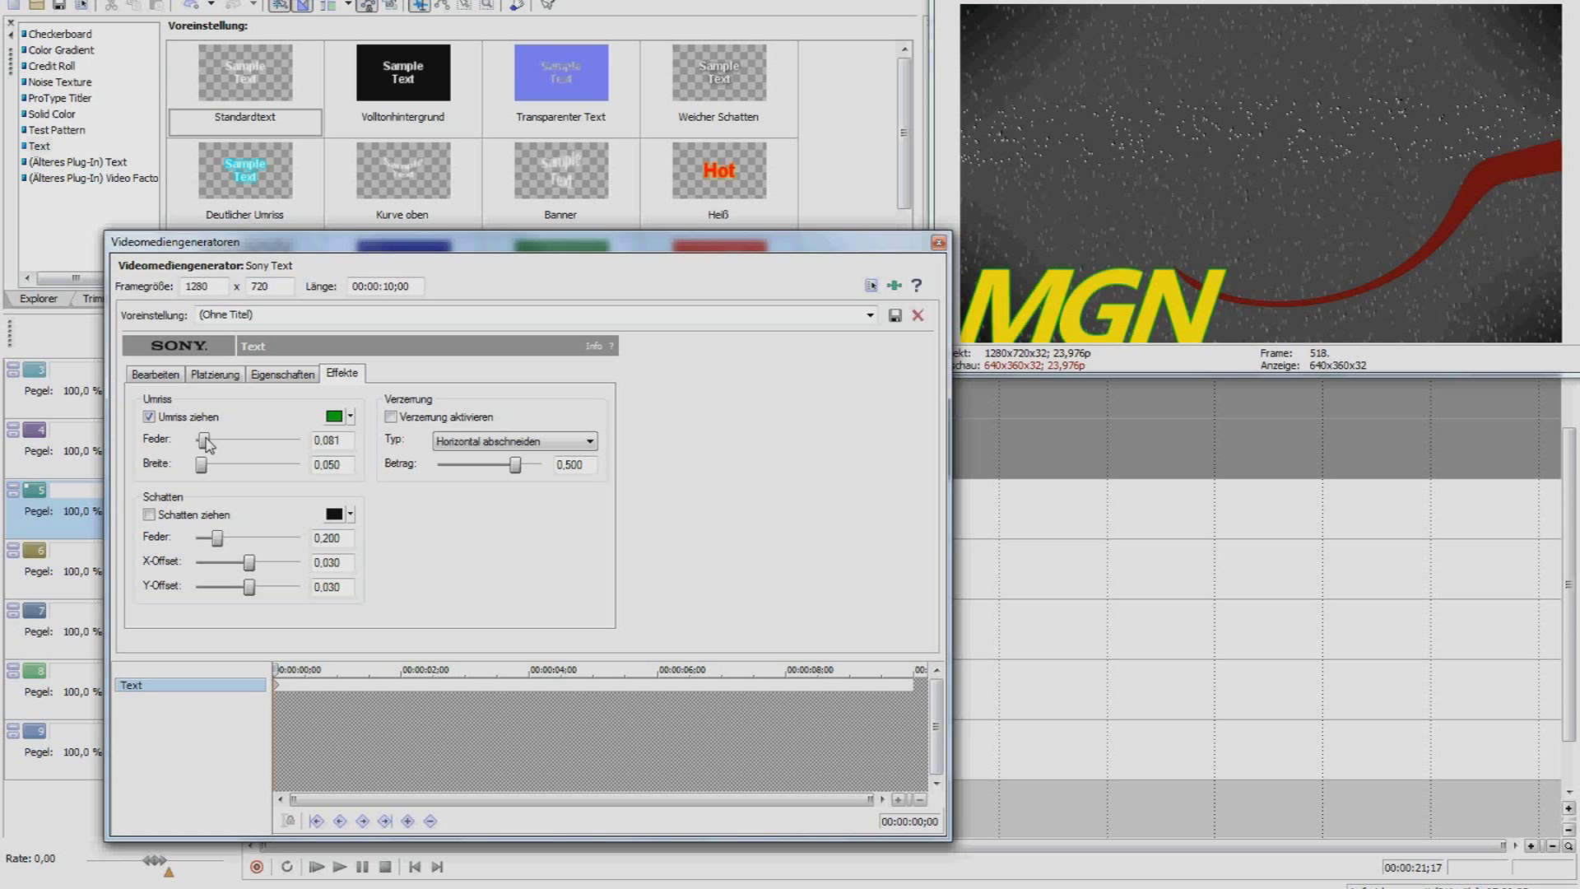
left_click_drag(209, 470, 209, 472)
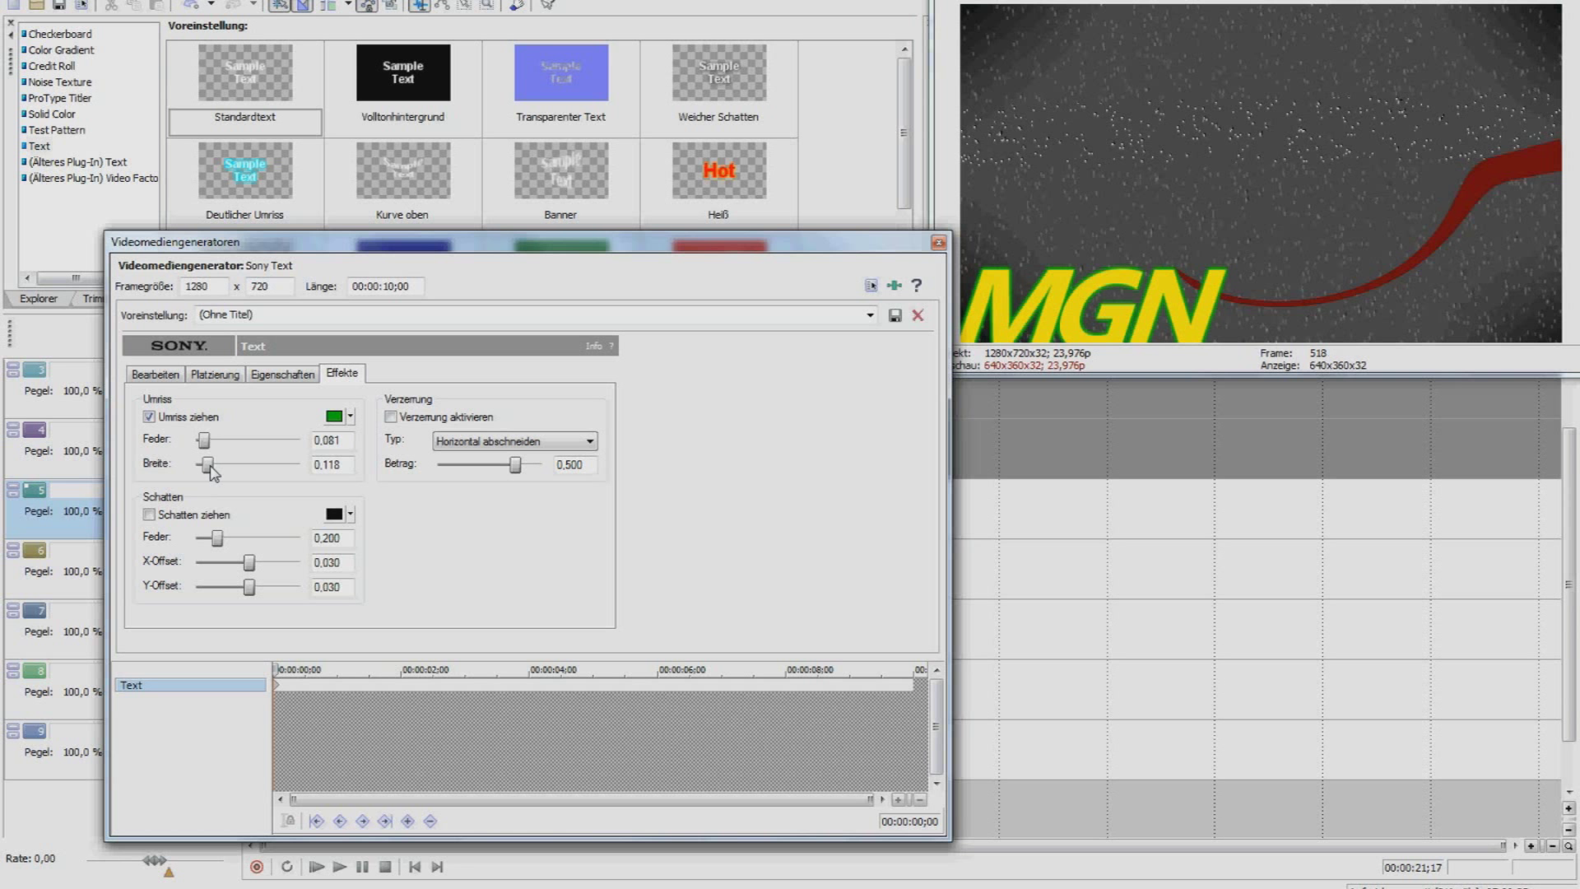
Change the MGN text colour to dark olive and return playback to the 4-second mark.
left_click(939, 246)
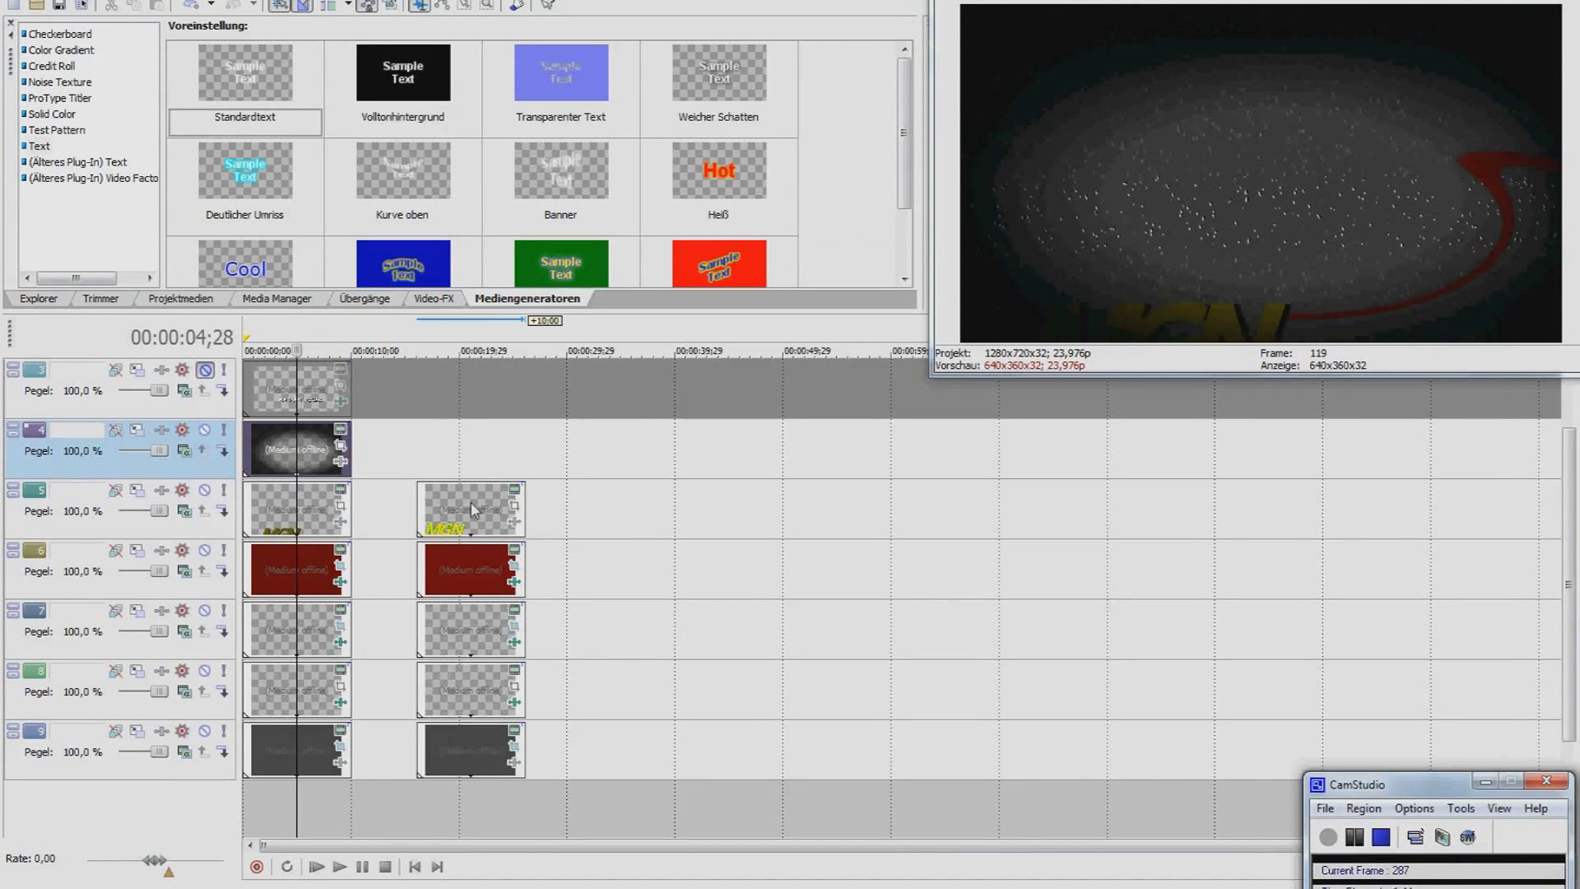
left_click(473, 509)
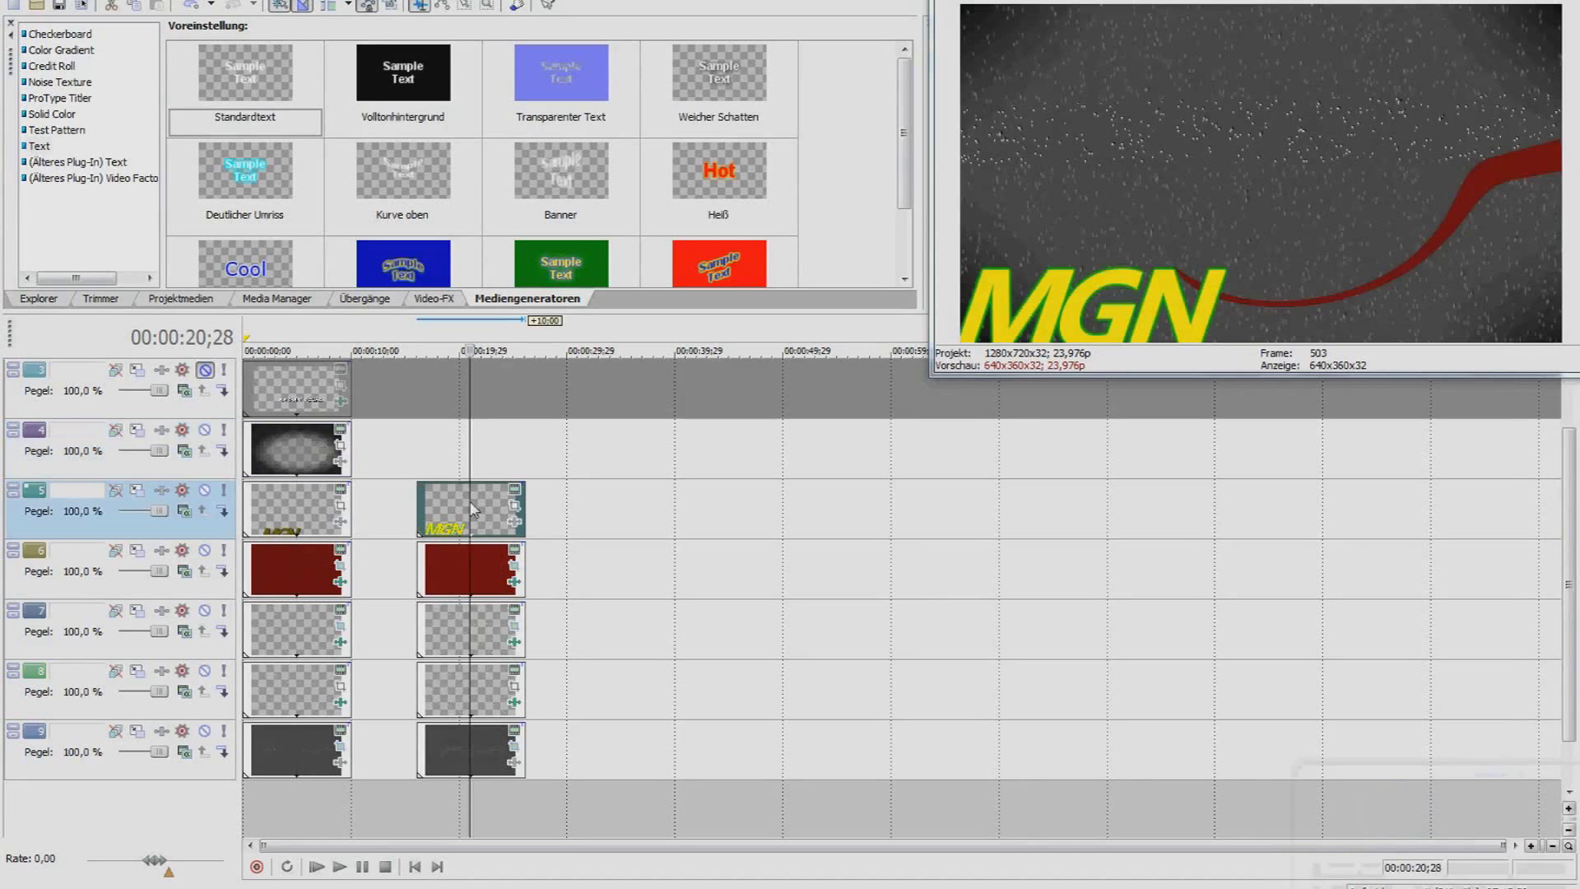
left_click(516, 490)
left_click(283, 375)
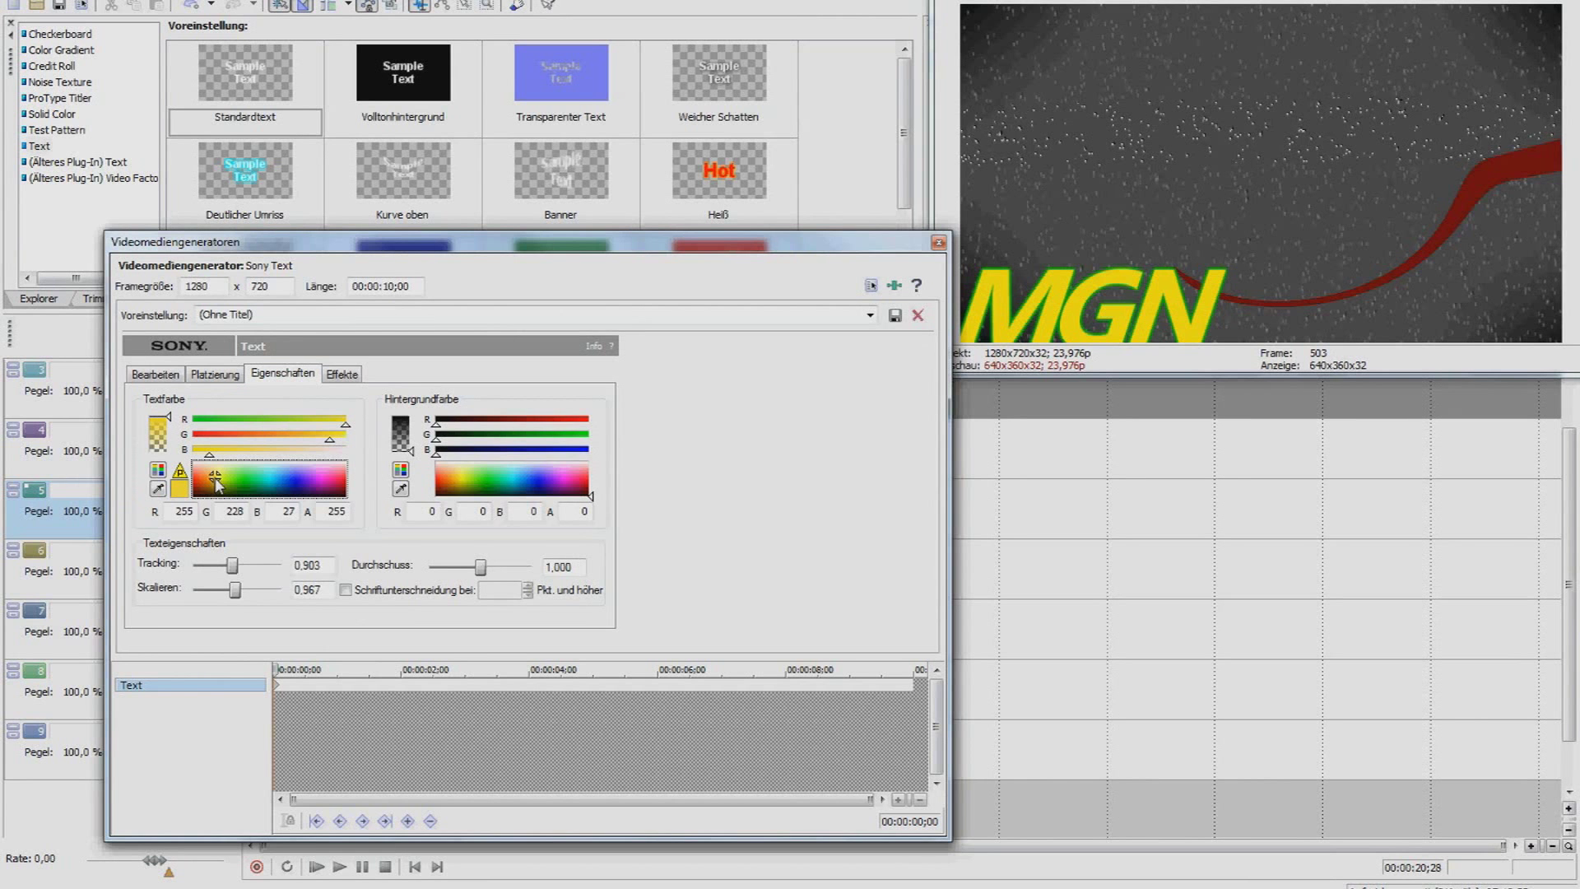
left_click_drag(217, 479, 217, 494)
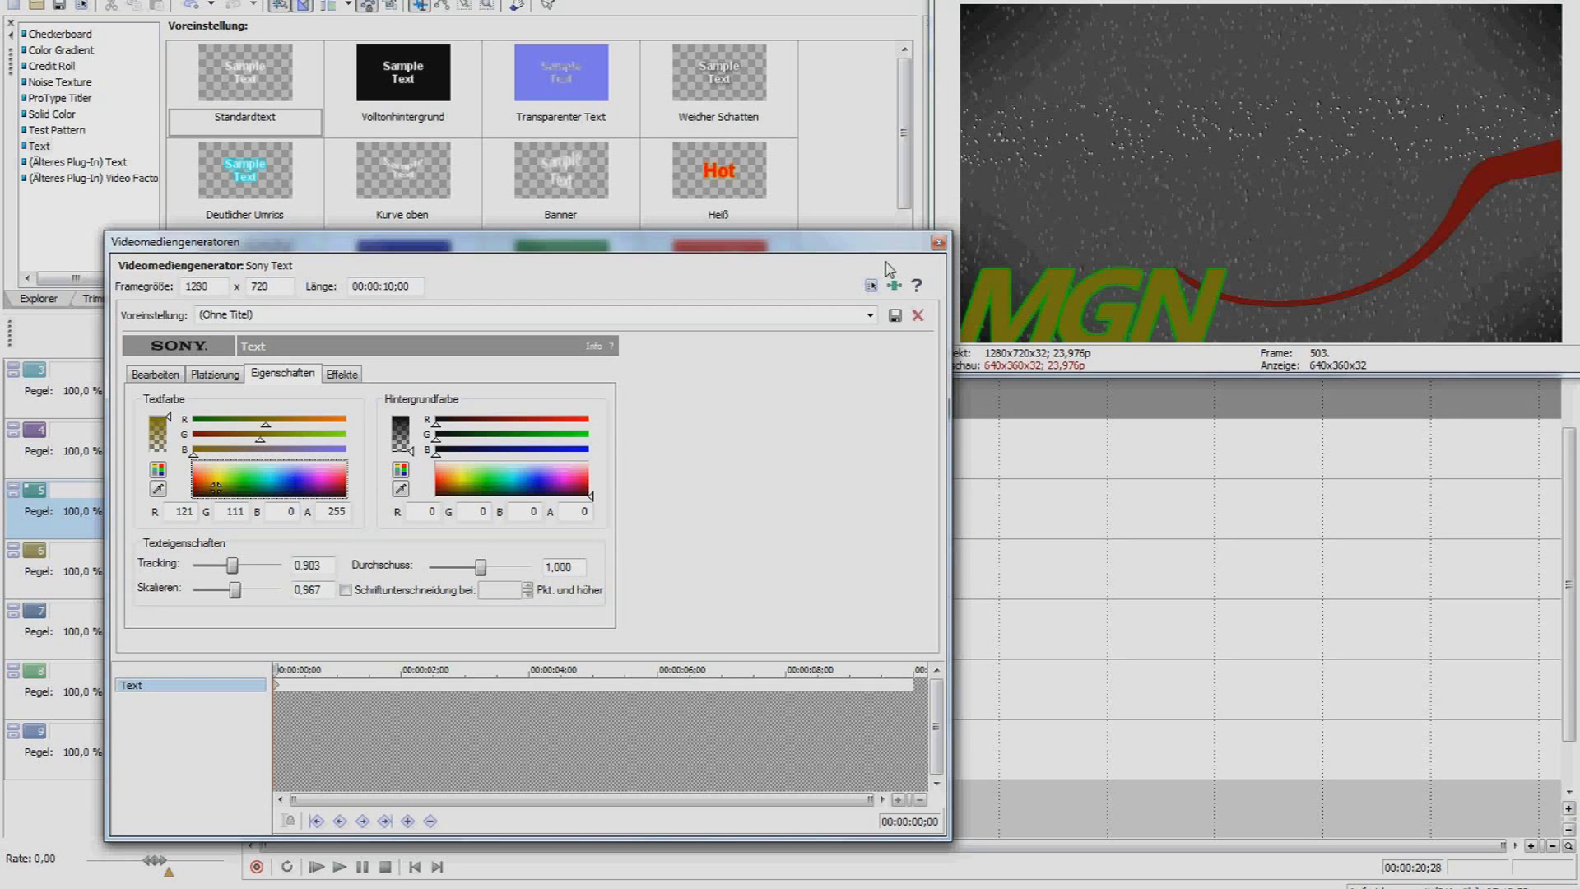
left_click(938, 242)
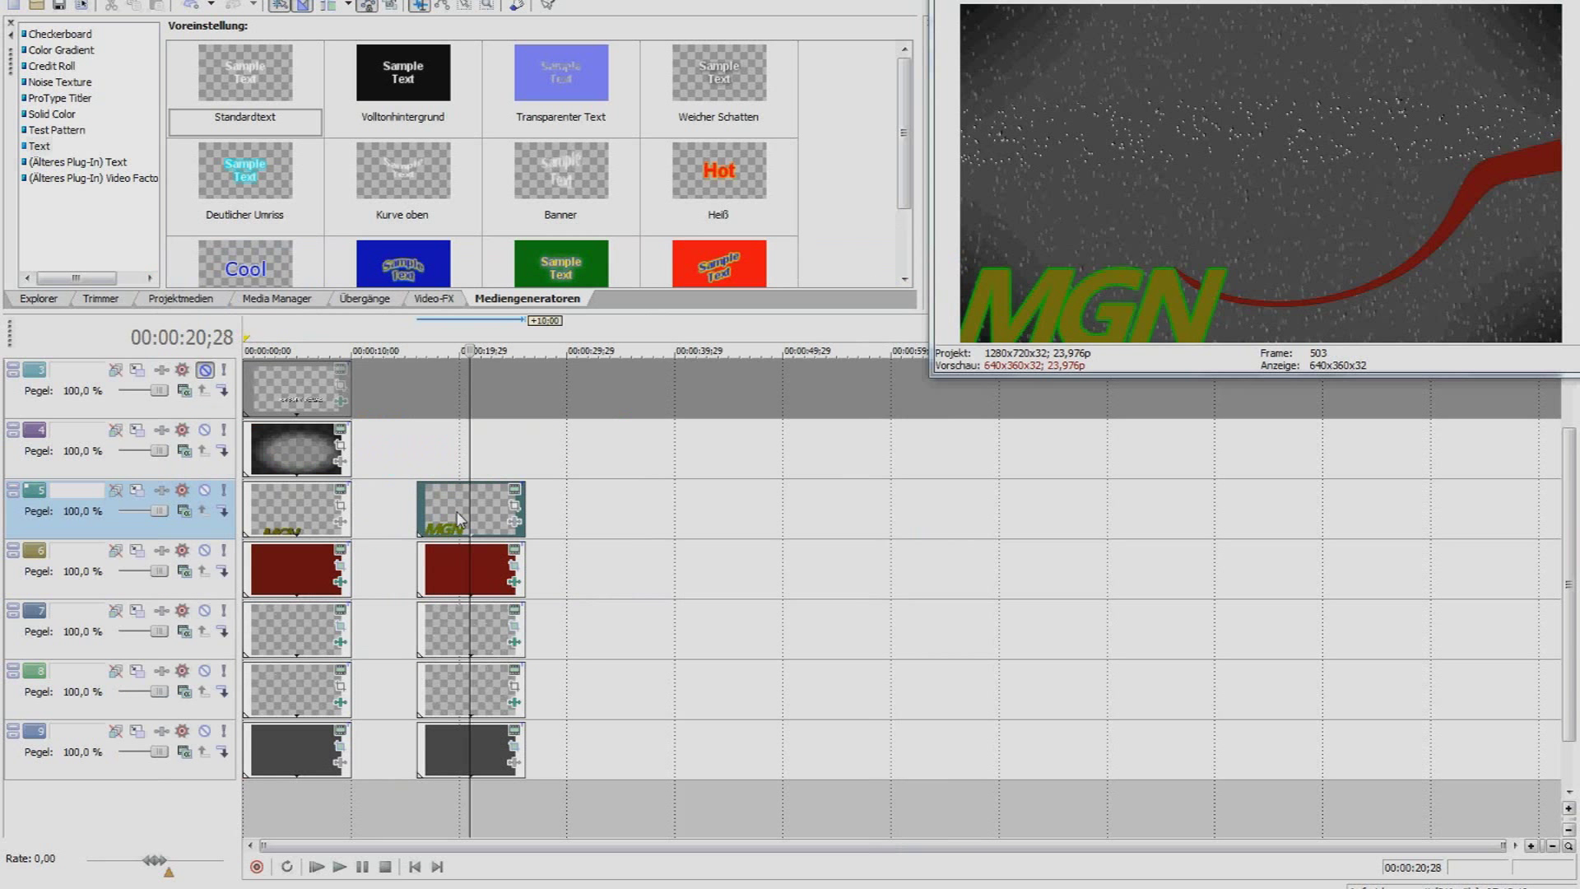
left_click(287, 443)
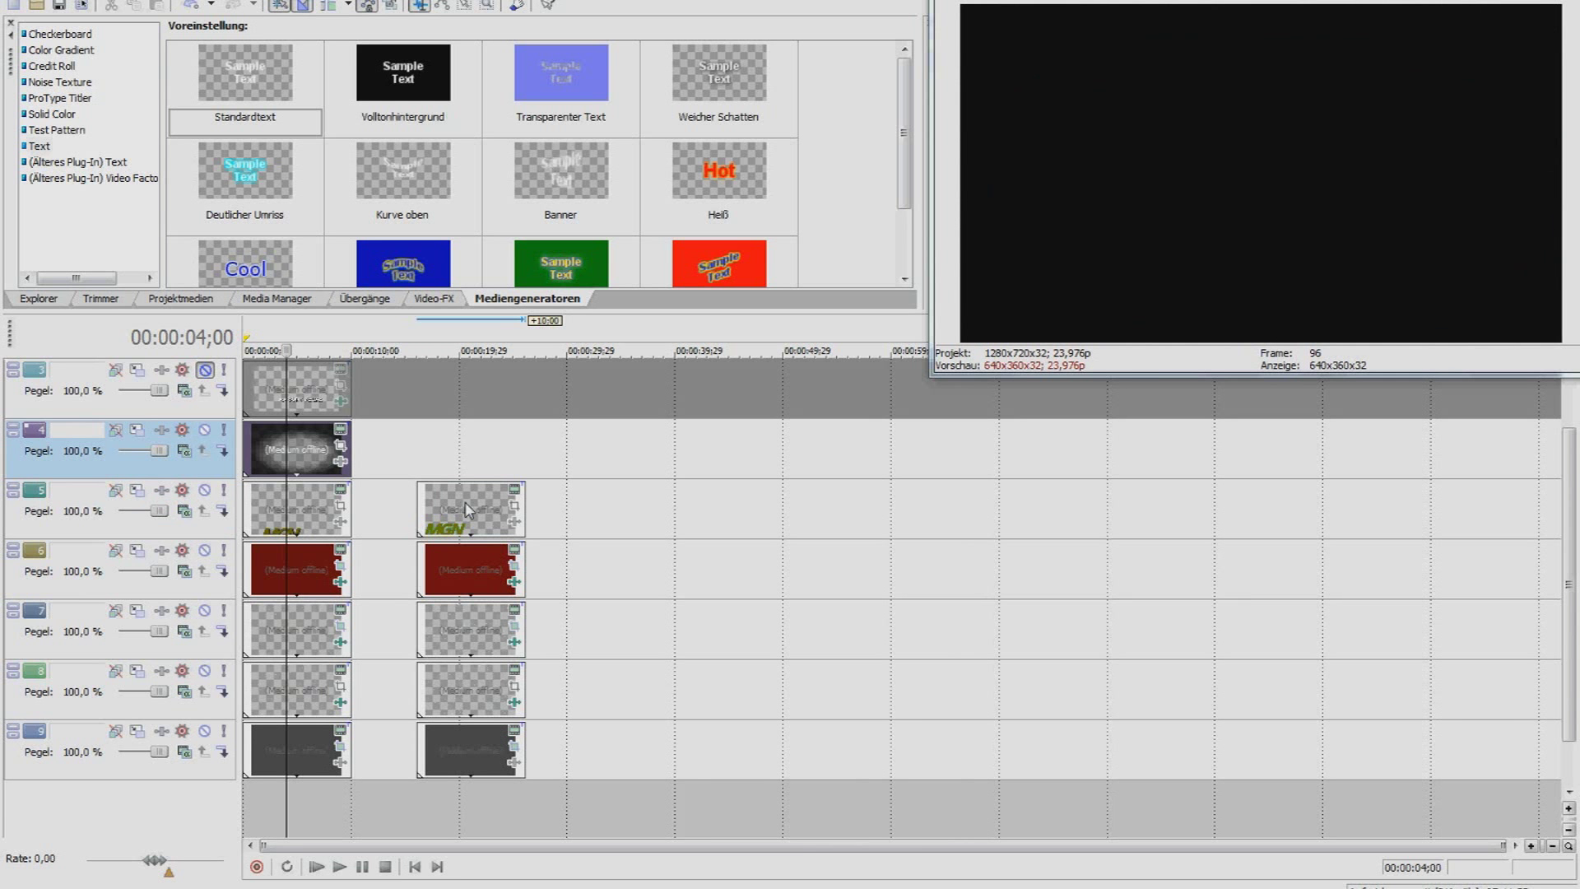
Place the 'Elliptisch durchsichtig bis schwarz' gradient in track 4's second section.
left_click(461, 515)
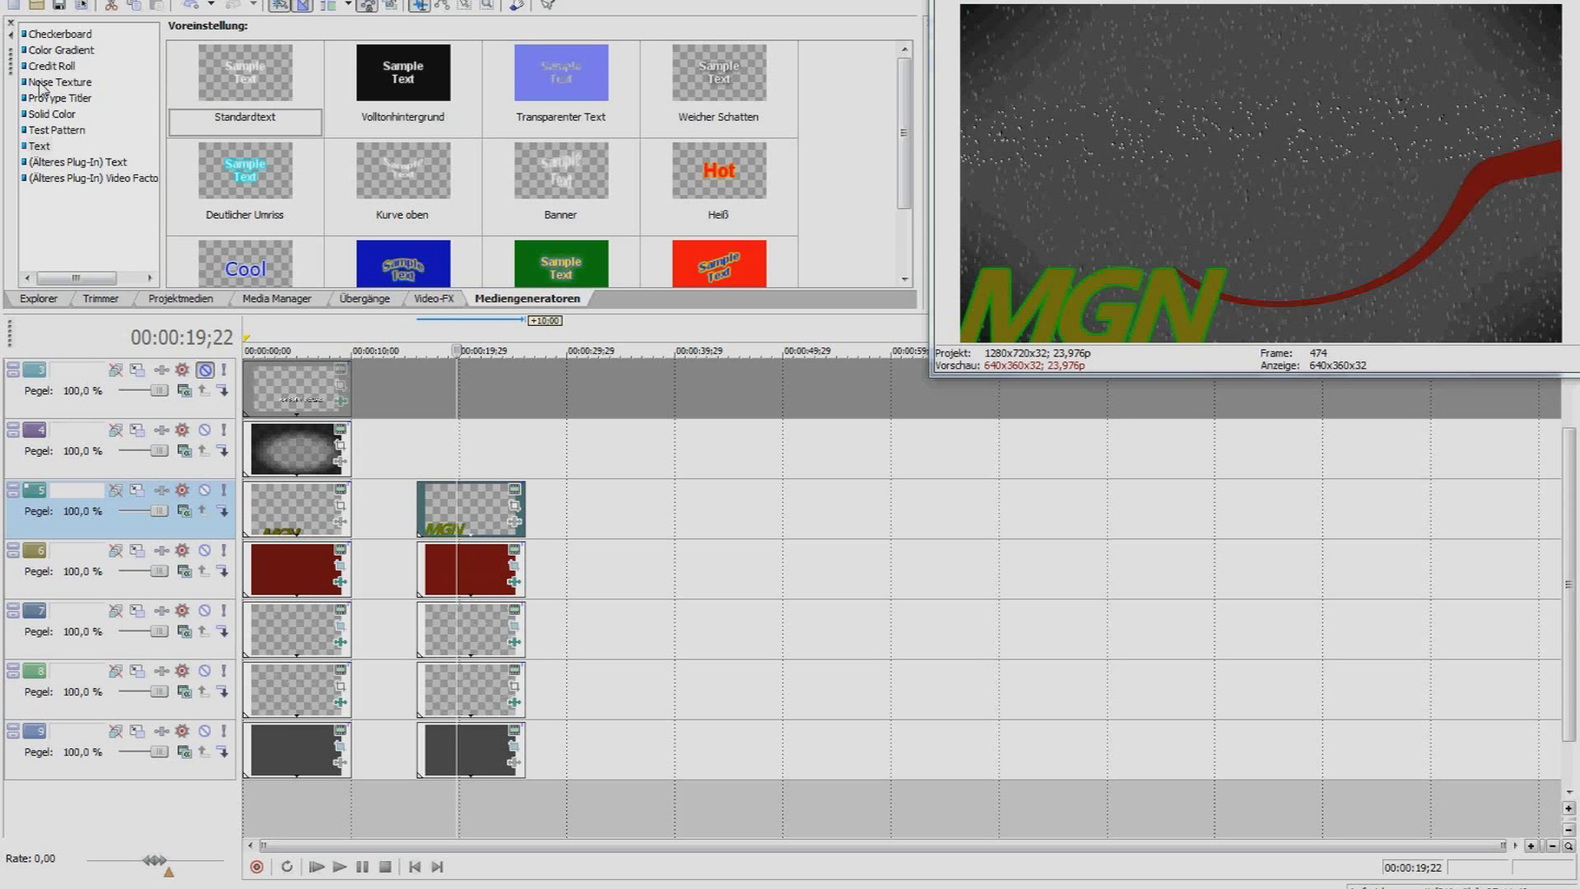
left_click(55, 52)
left_click_drag(278, 179, 430, 449)
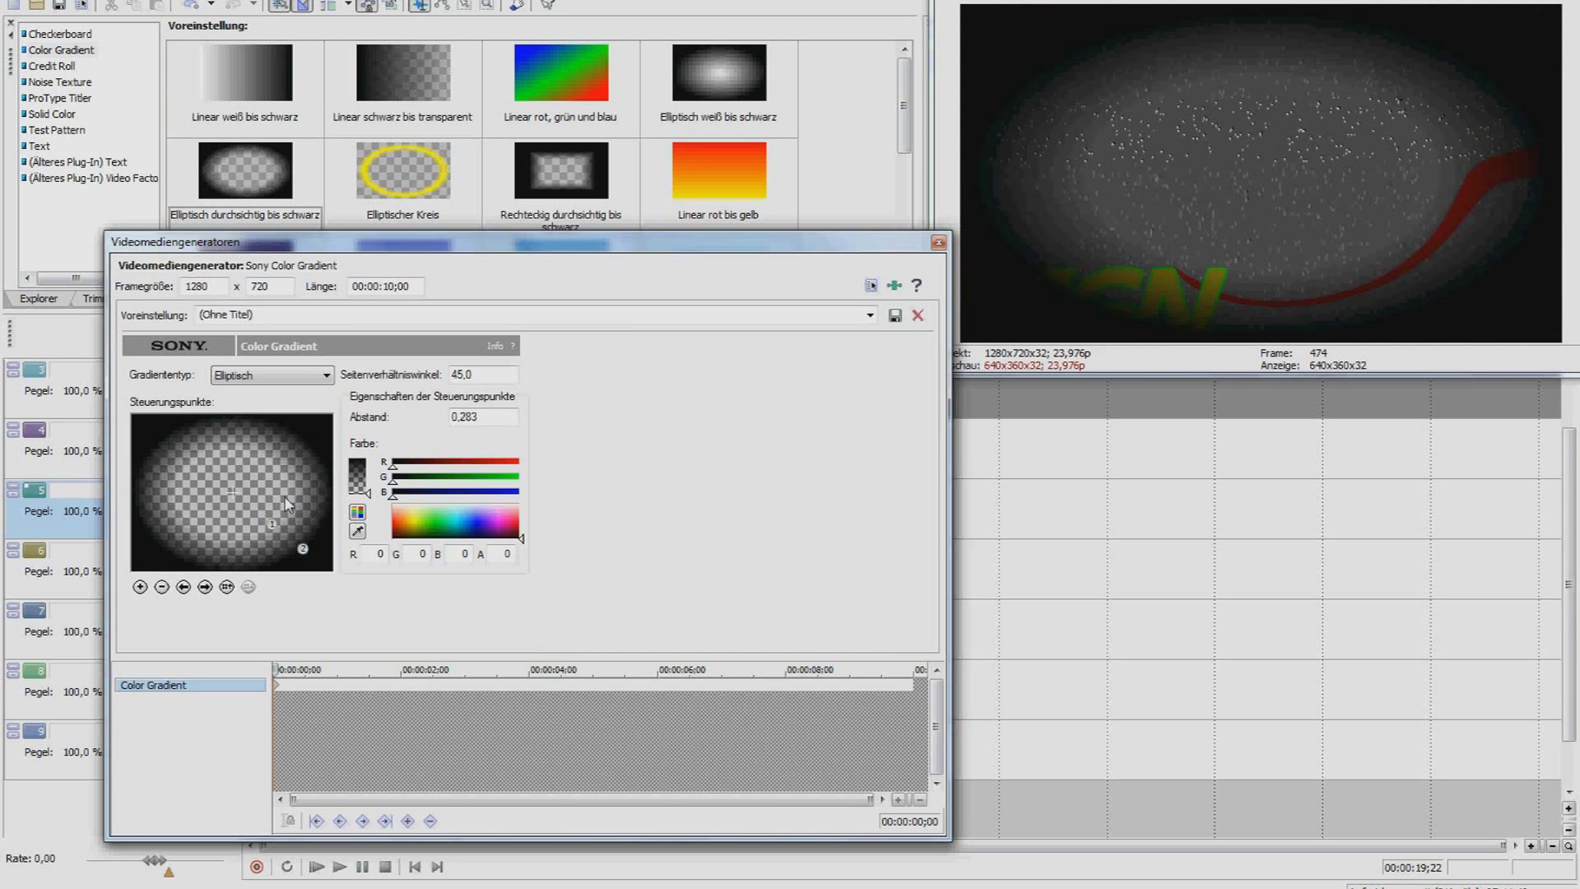
Flatten and tighten the vignette ellipse and push control point 2's dark edge outward.
left_click_drag(273, 523, 270, 518)
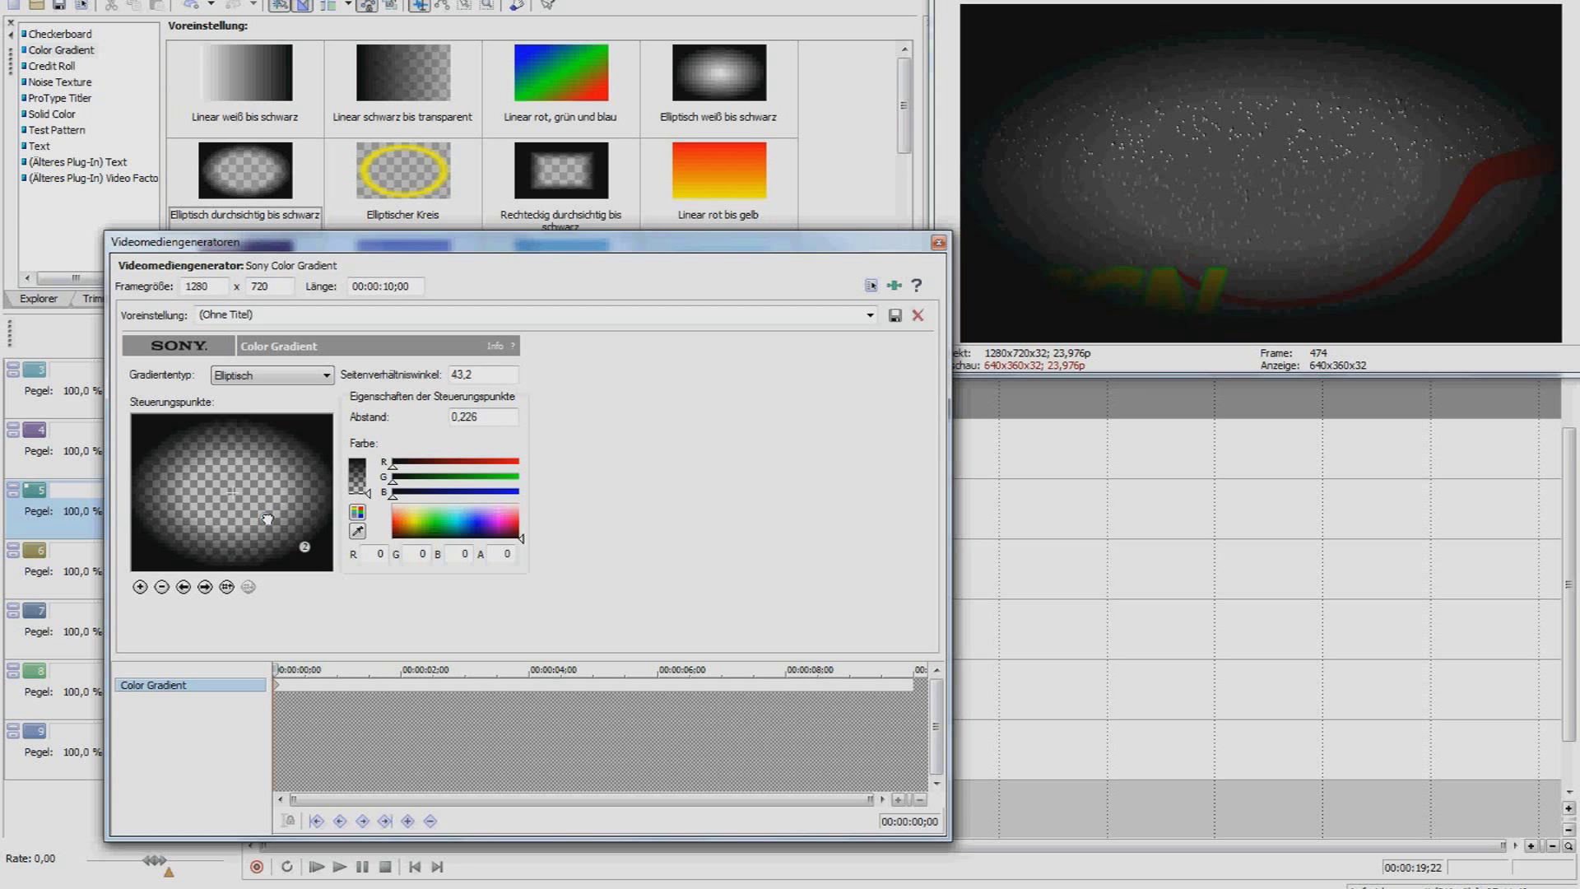
left_click(308, 548)
left_click_drag(311, 558, 316, 557)
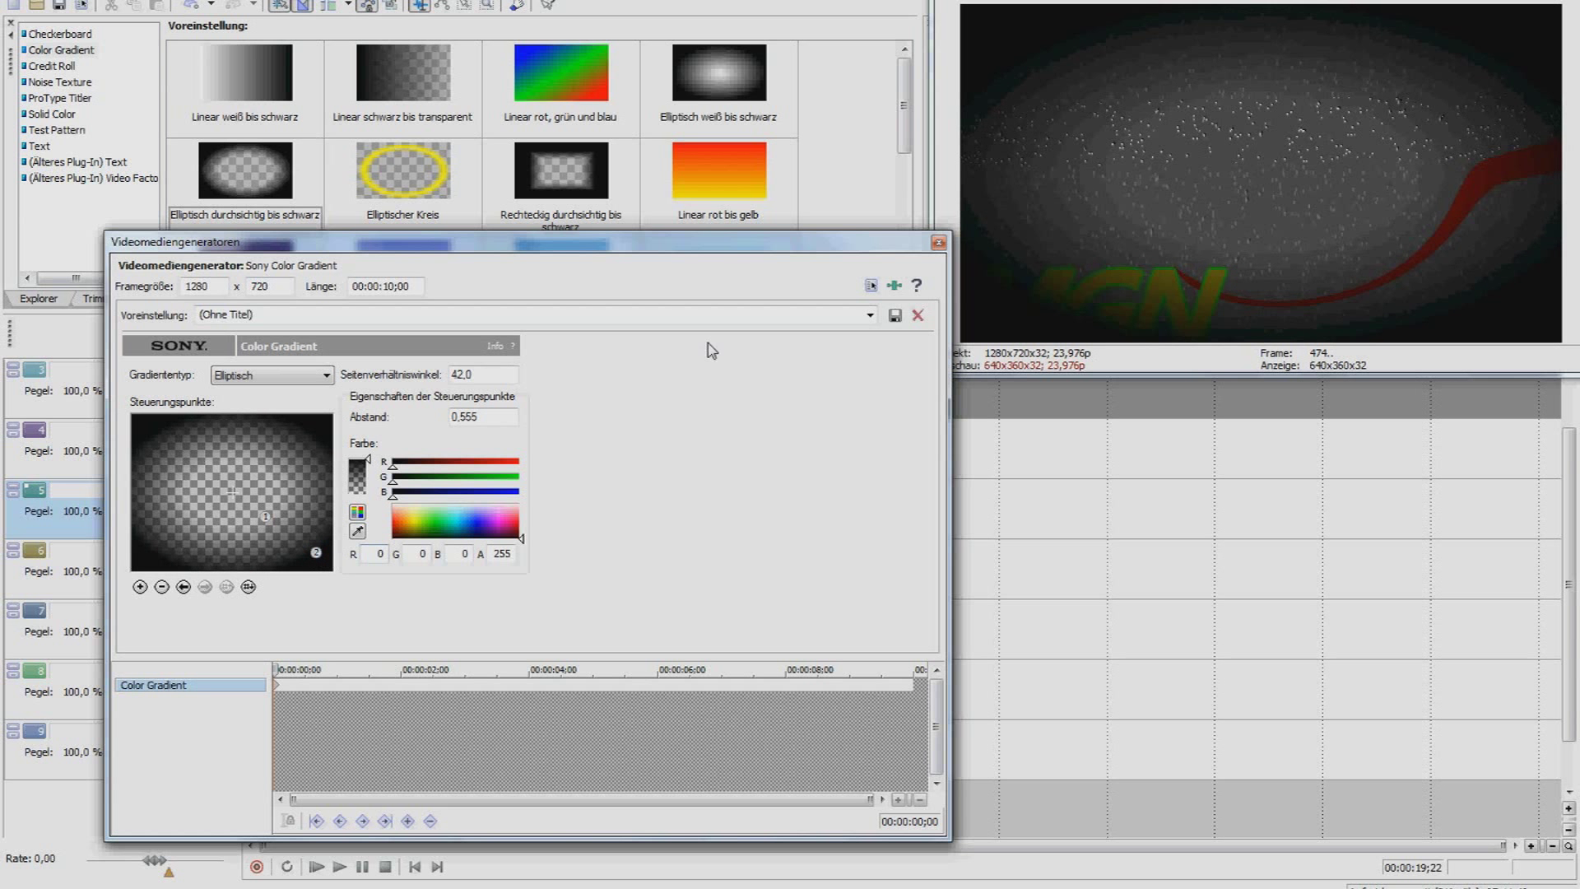
Darken the MGN title's Umriss colour to a deeper green in its Effekte settings.
left_click(941, 248)
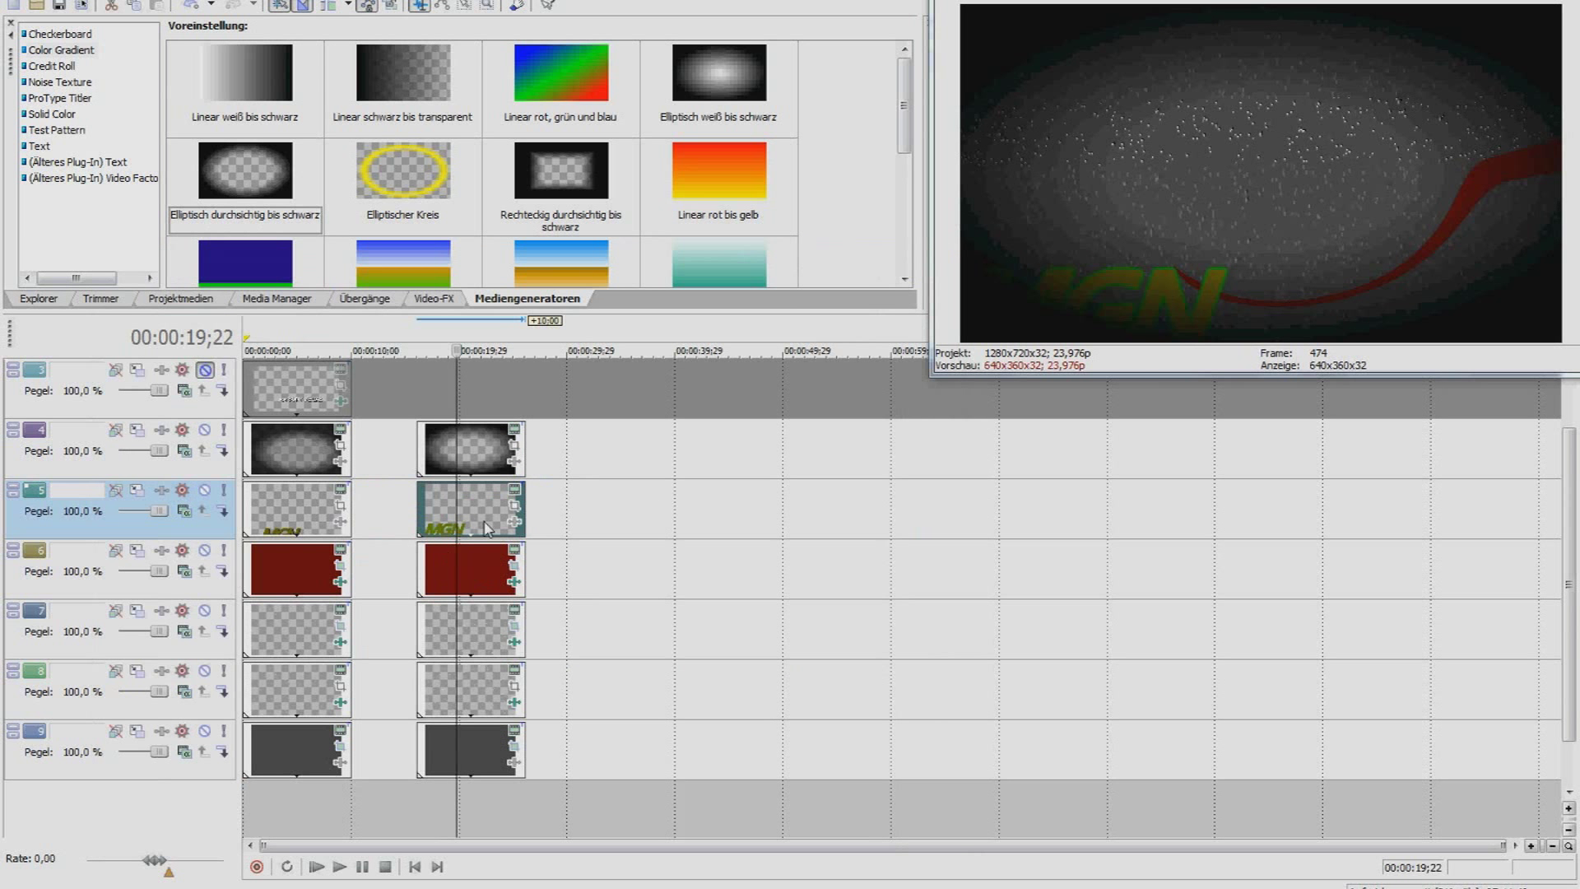
left_click(516, 498)
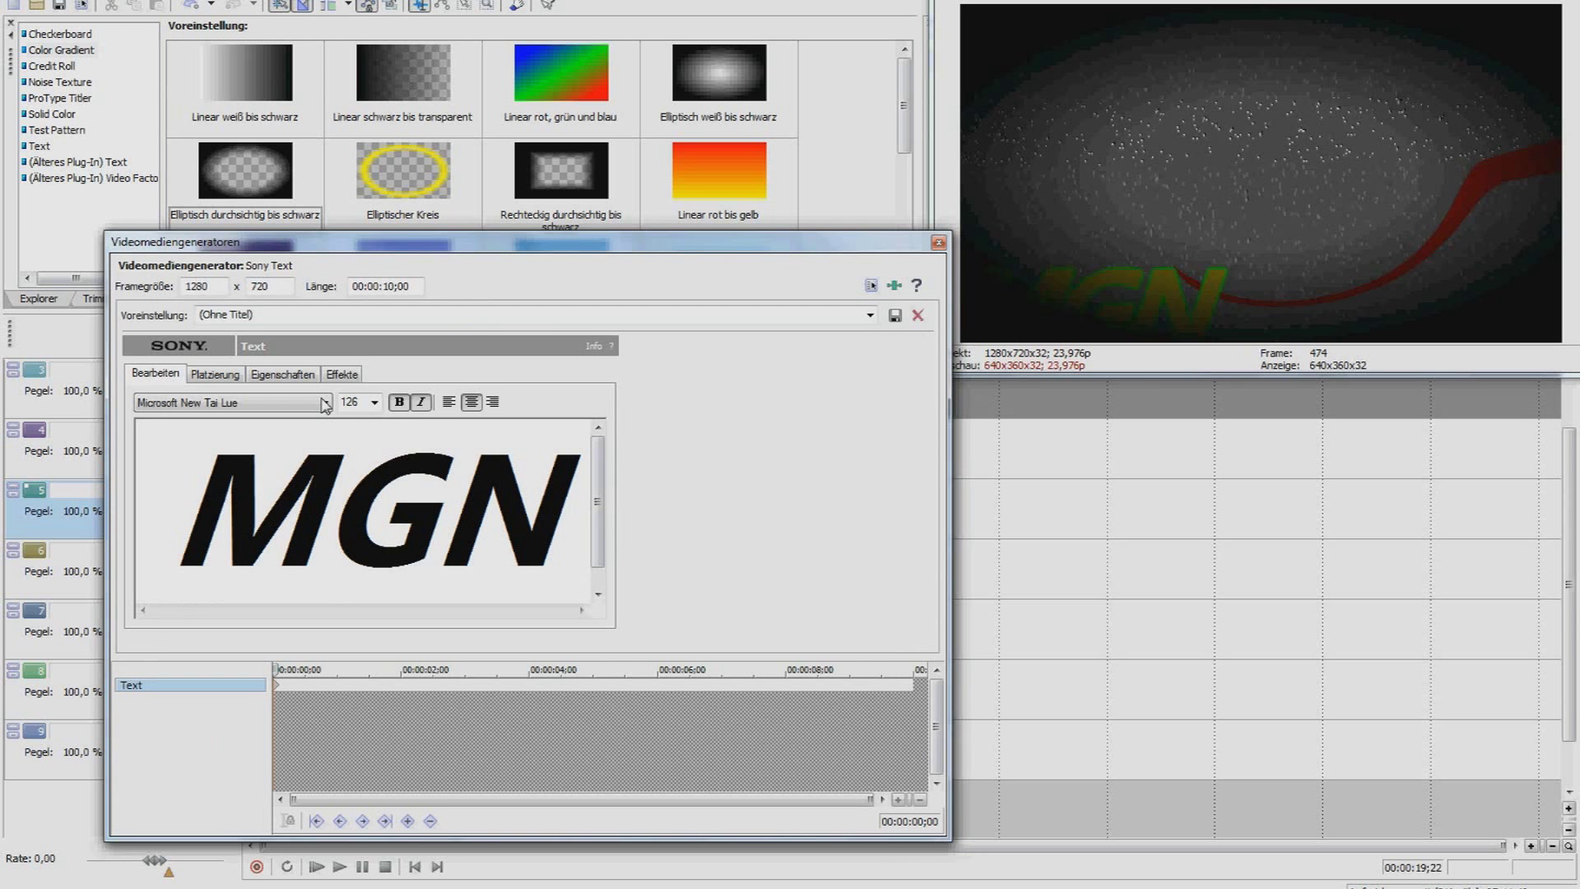
left_click(339, 375)
left_click(351, 417)
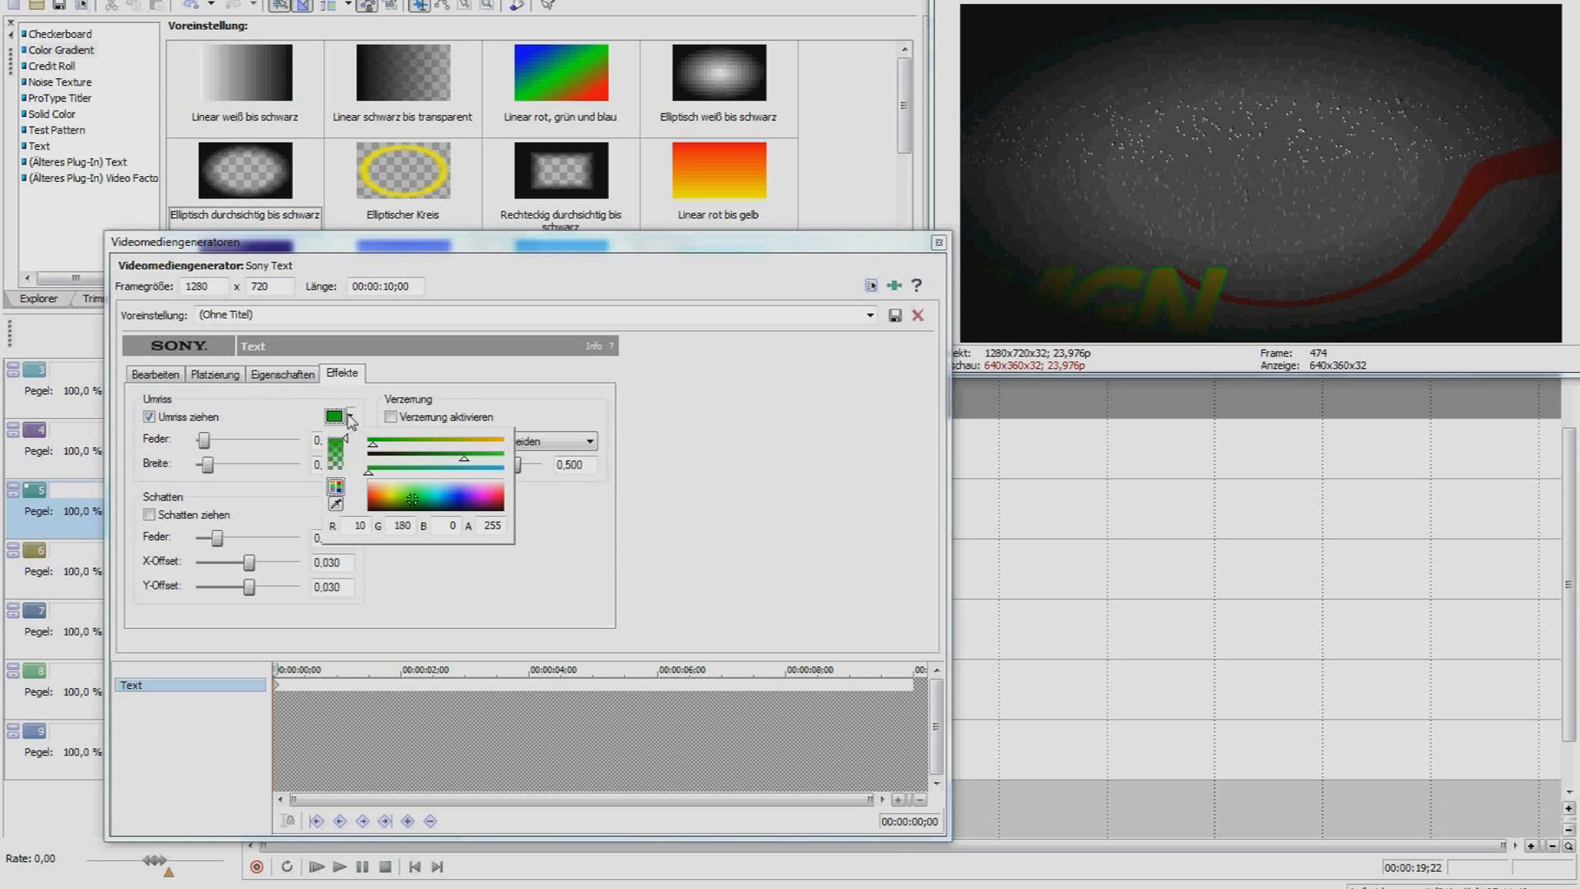
left_click_drag(403, 500, 415, 508)
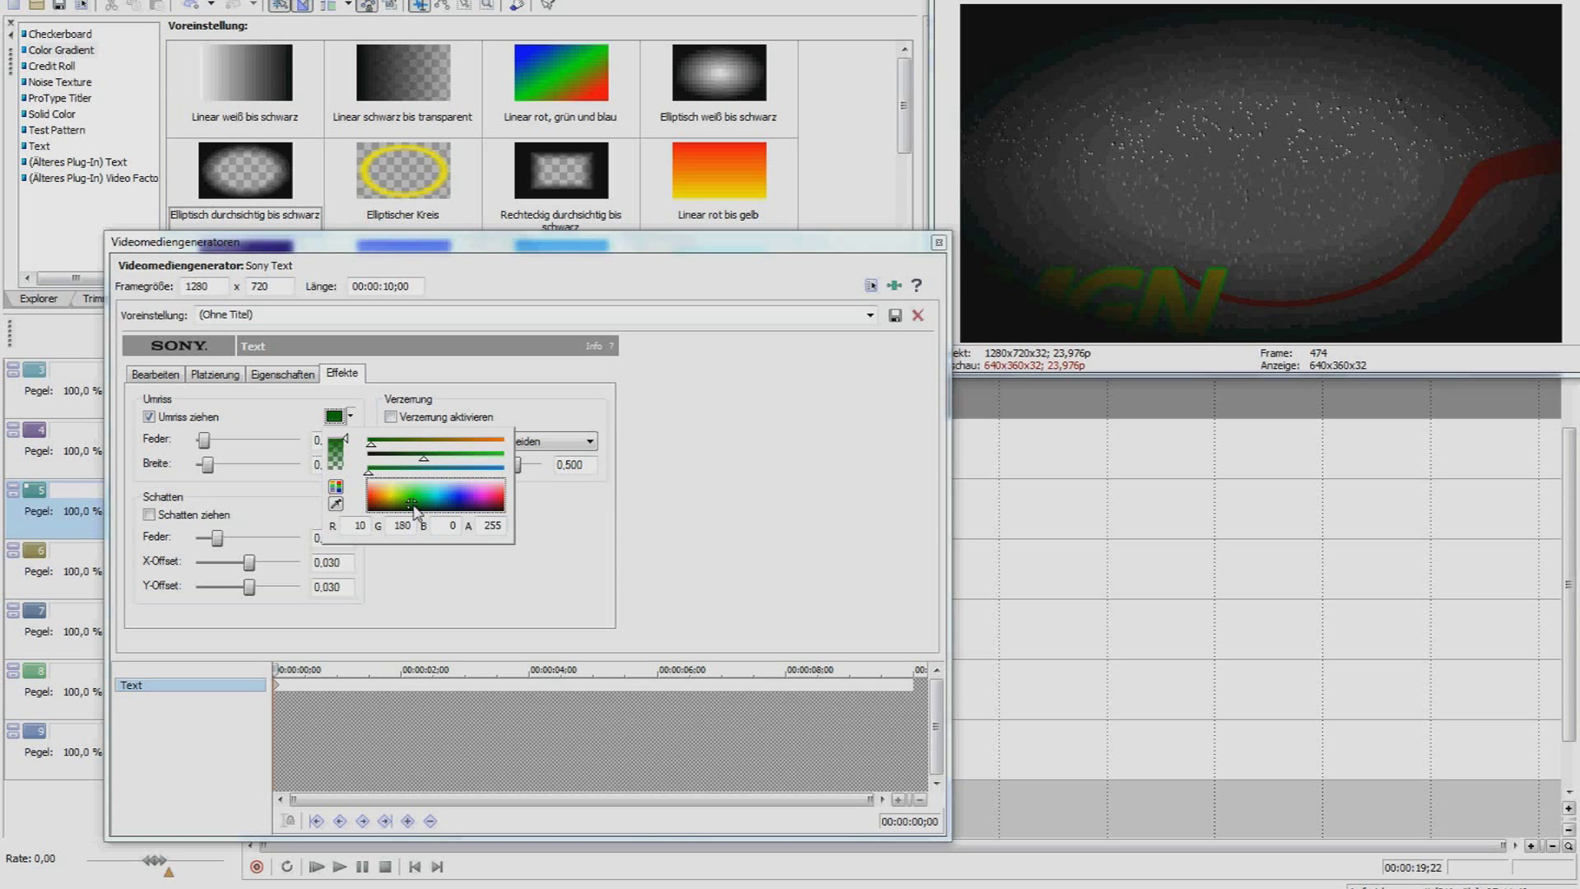
left_click(301, 429)
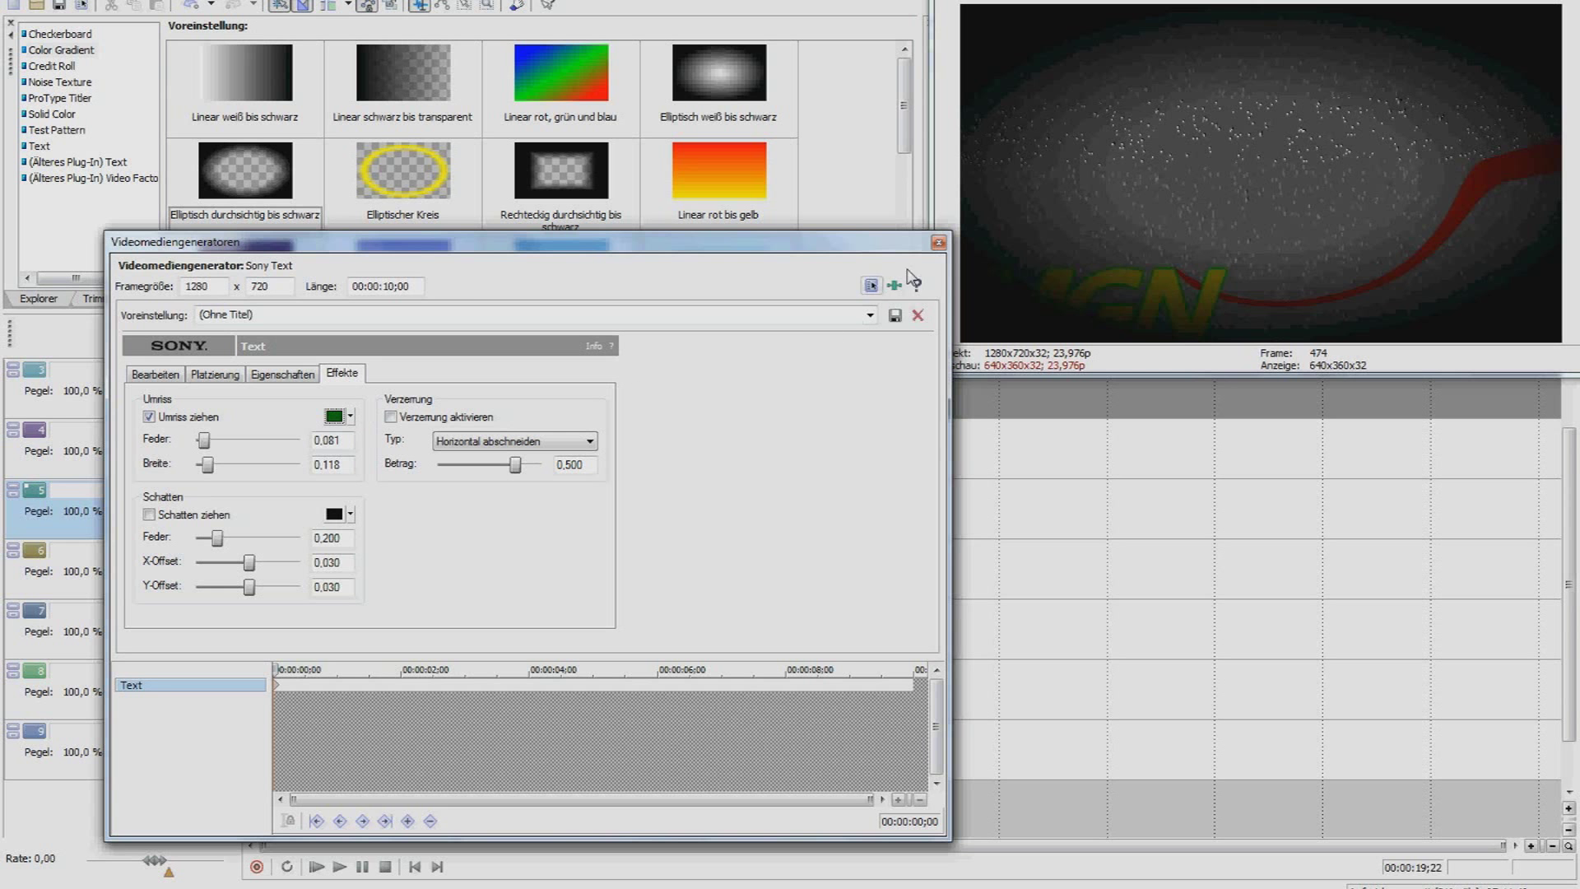
left_click(938, 246)
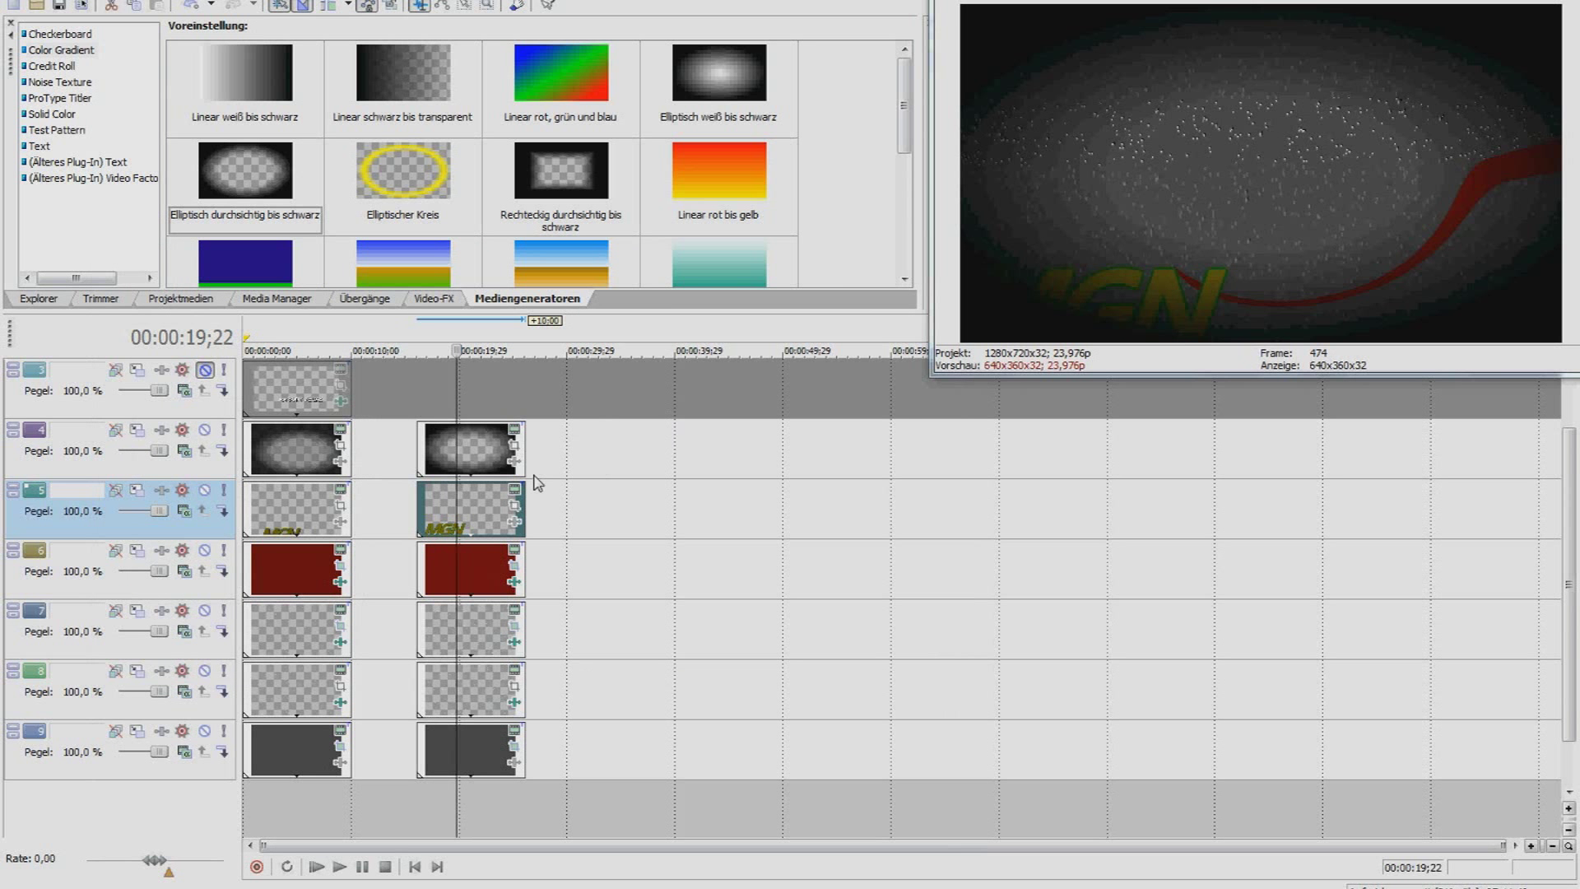
Enable Schatten ziehen on the MGN title with Feder 0, larger X-Offset and Y-Offset 0.
left_click(481, 581)
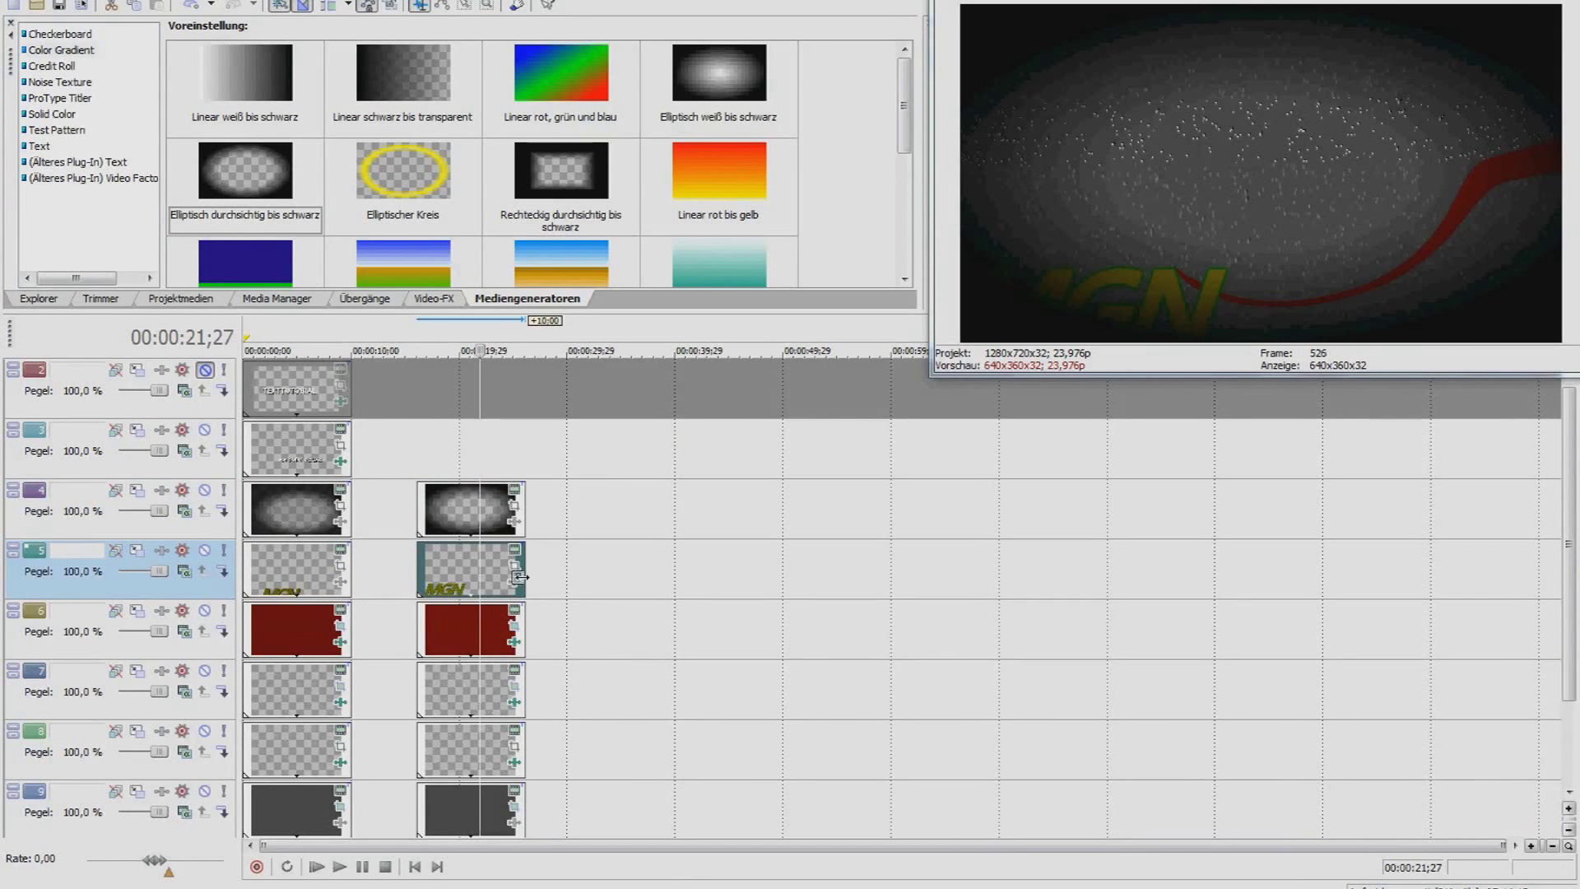
left_click(515, 557)
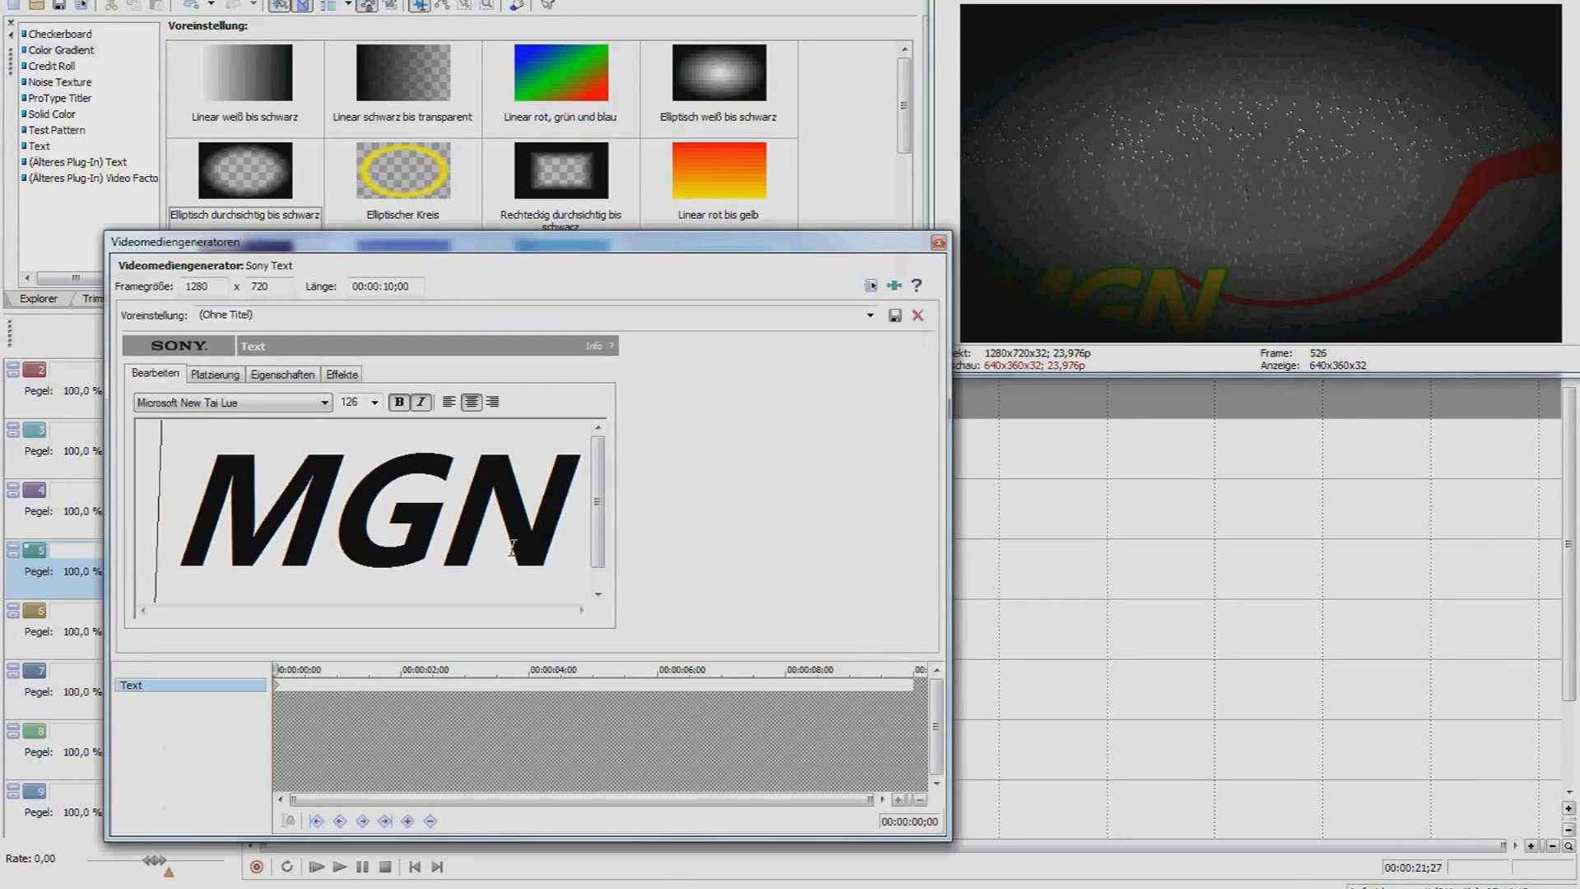
left_click(342, 374)
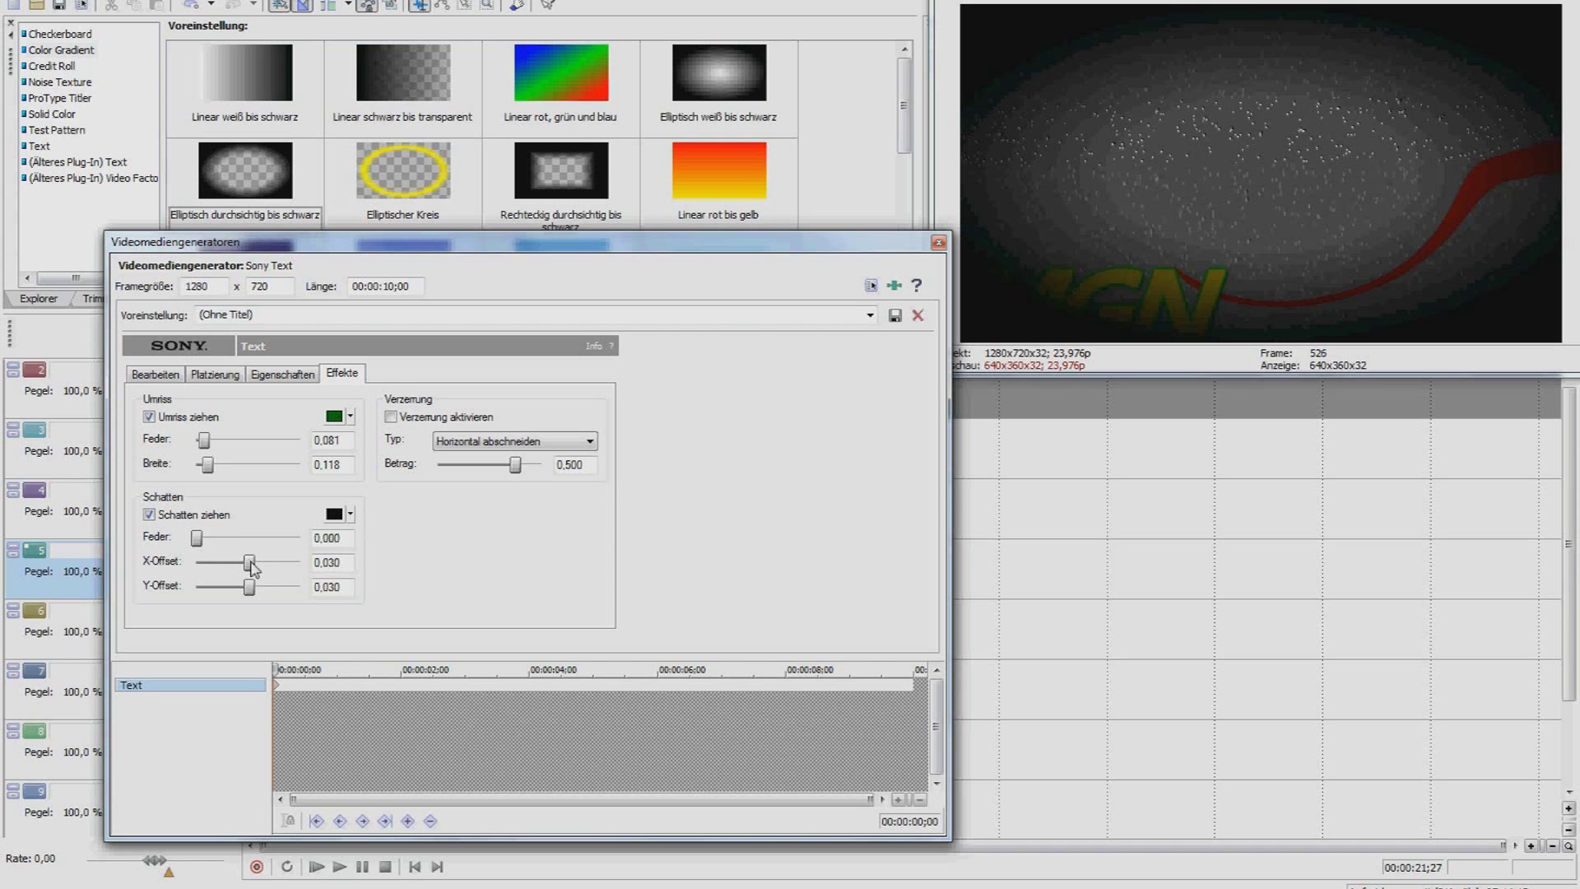
left_click_drag(259, 568, 263, 570)
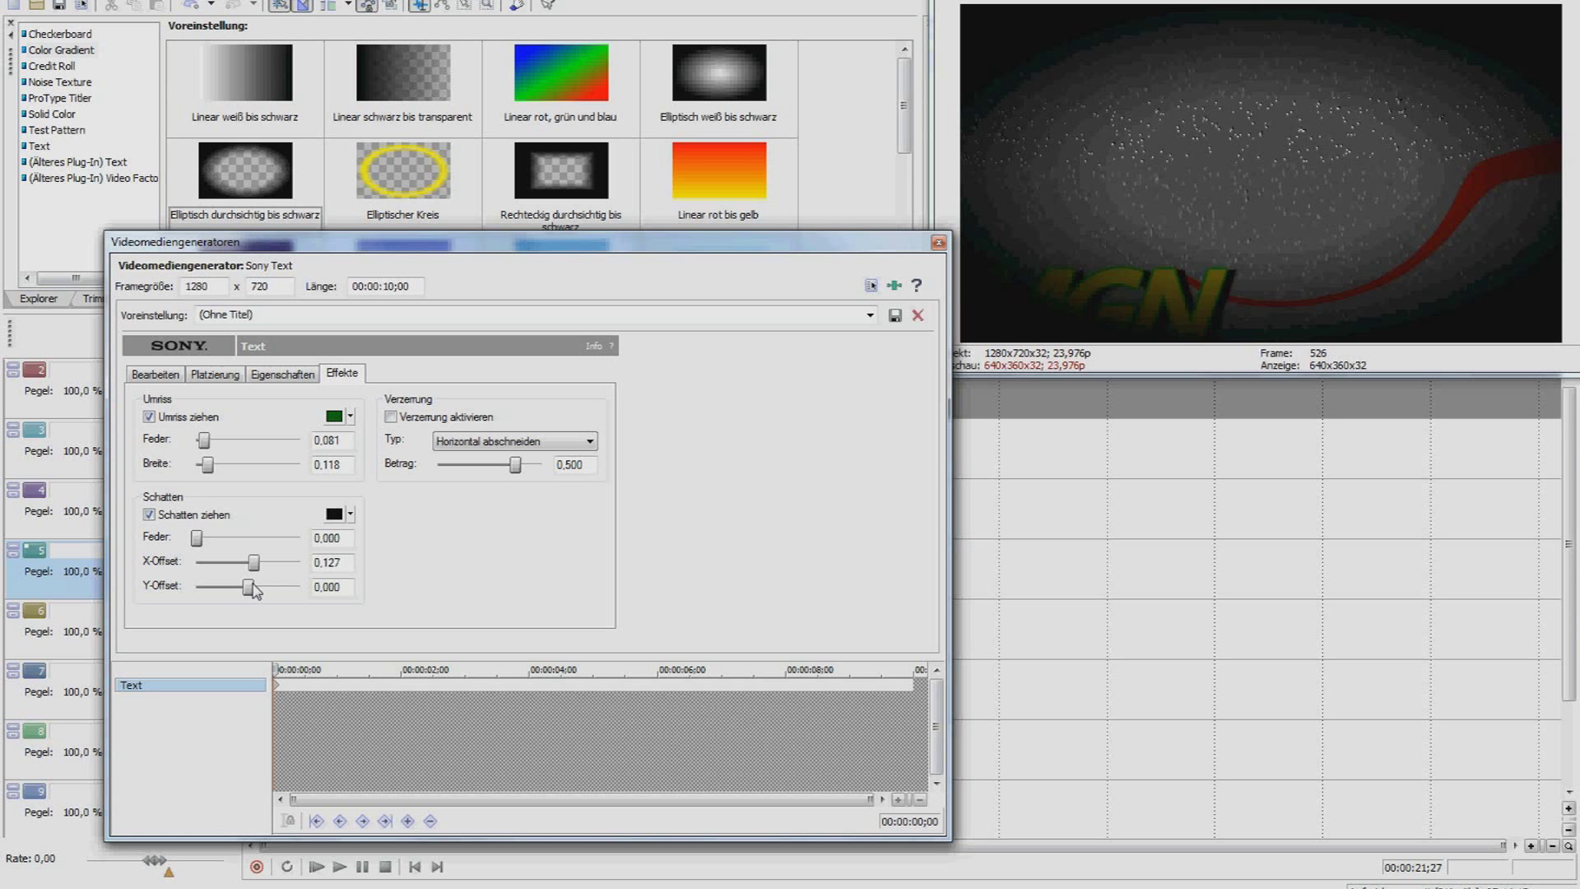
left_click(939, 242)
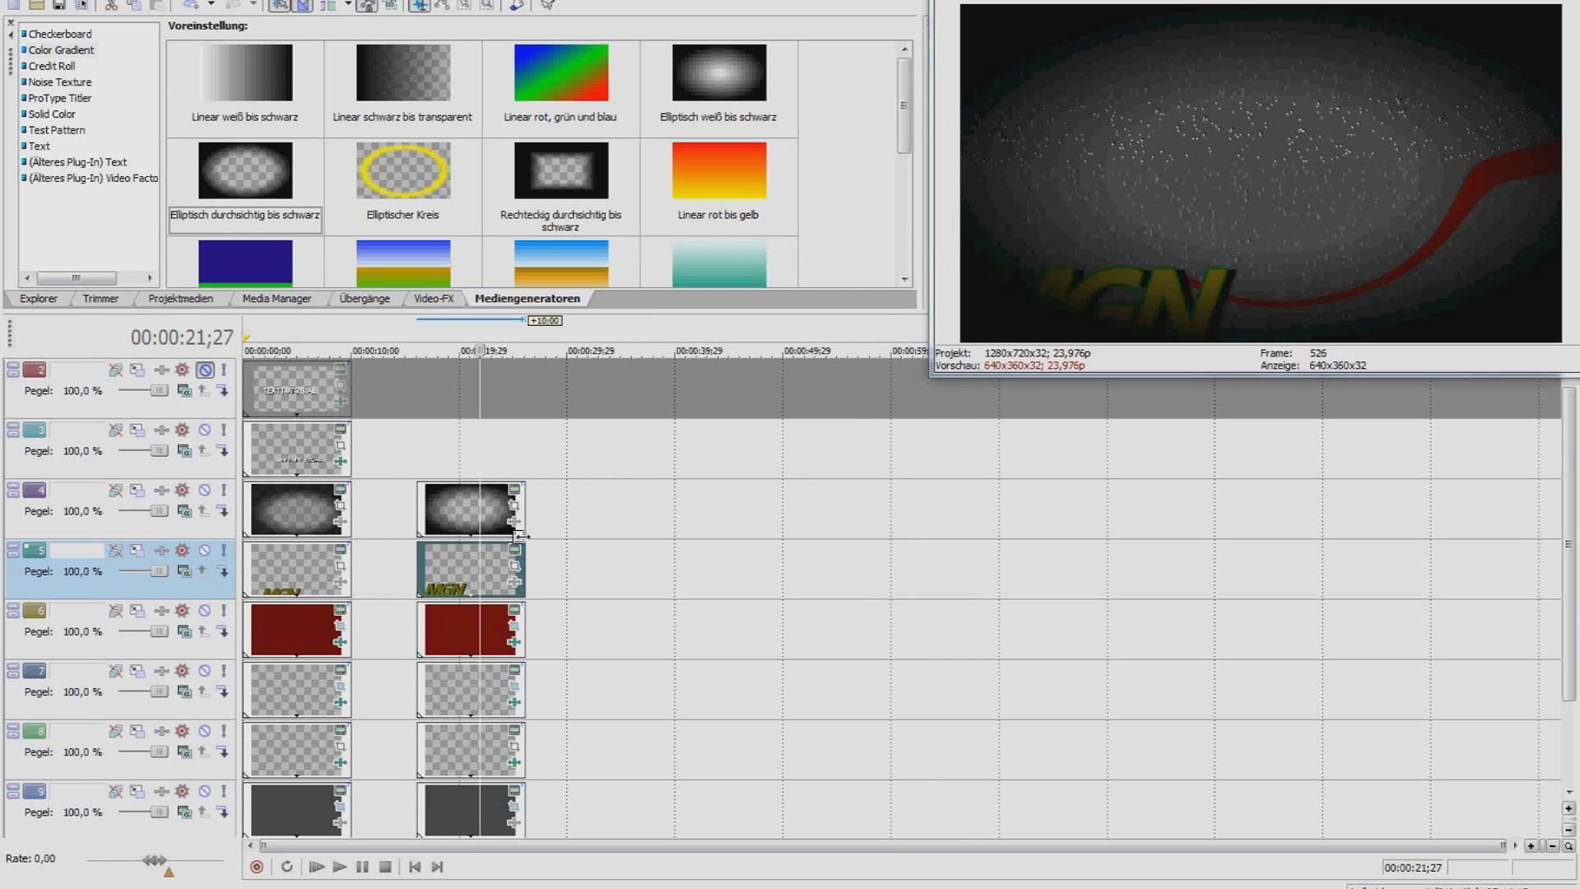
Paste a new copy of the FOR SONY VEGAS clip at 00:00:17;17 on track 3.
left_click(292, 458)
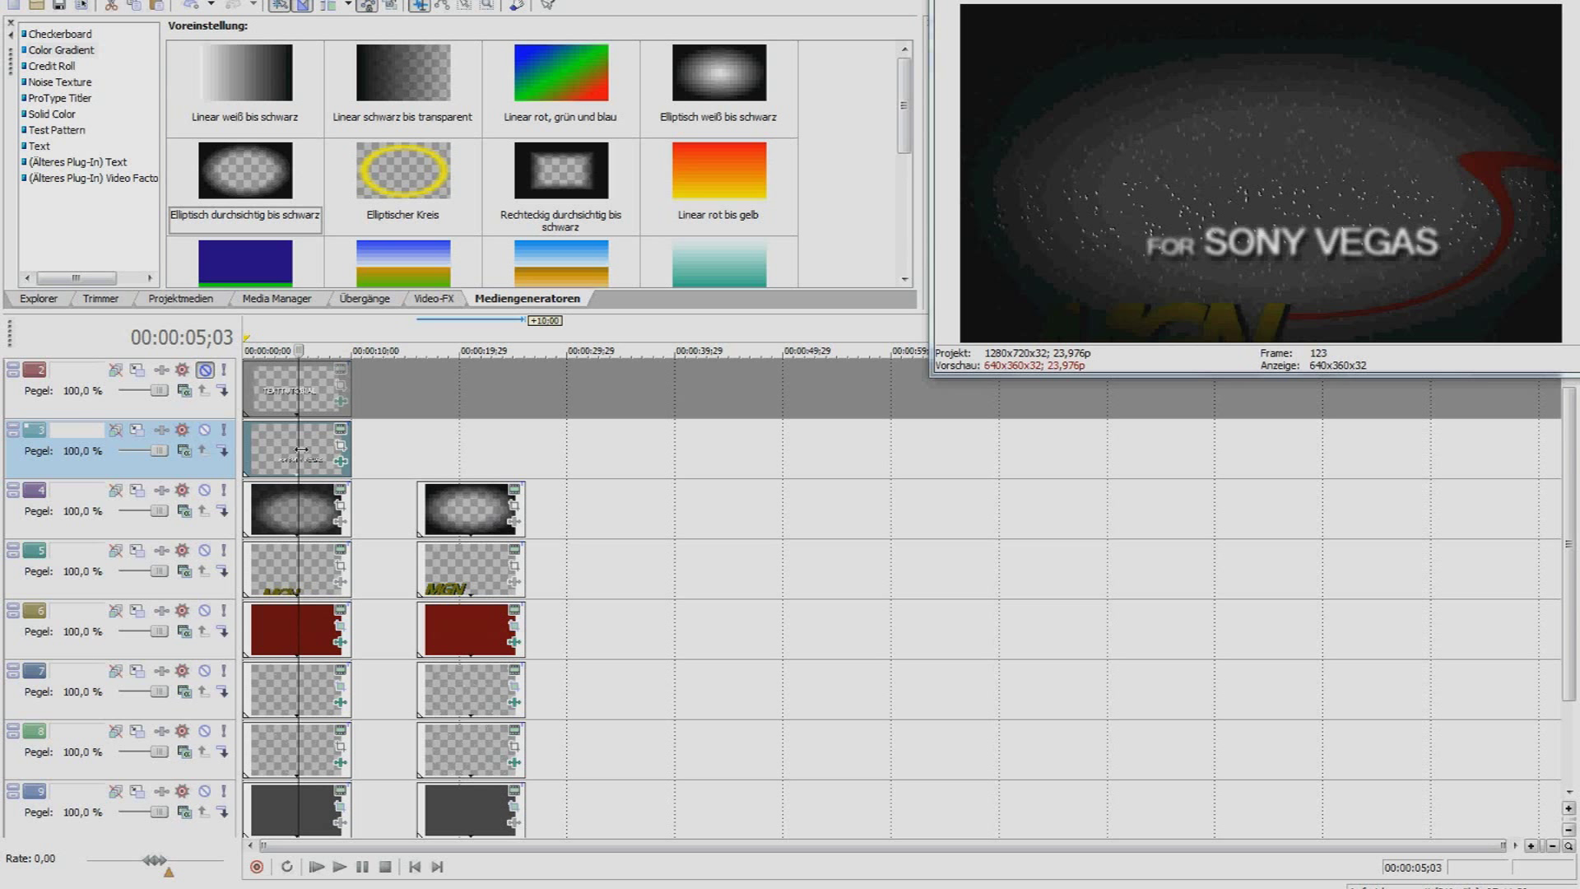
left_click(434, 448)
key("ctrl+v")
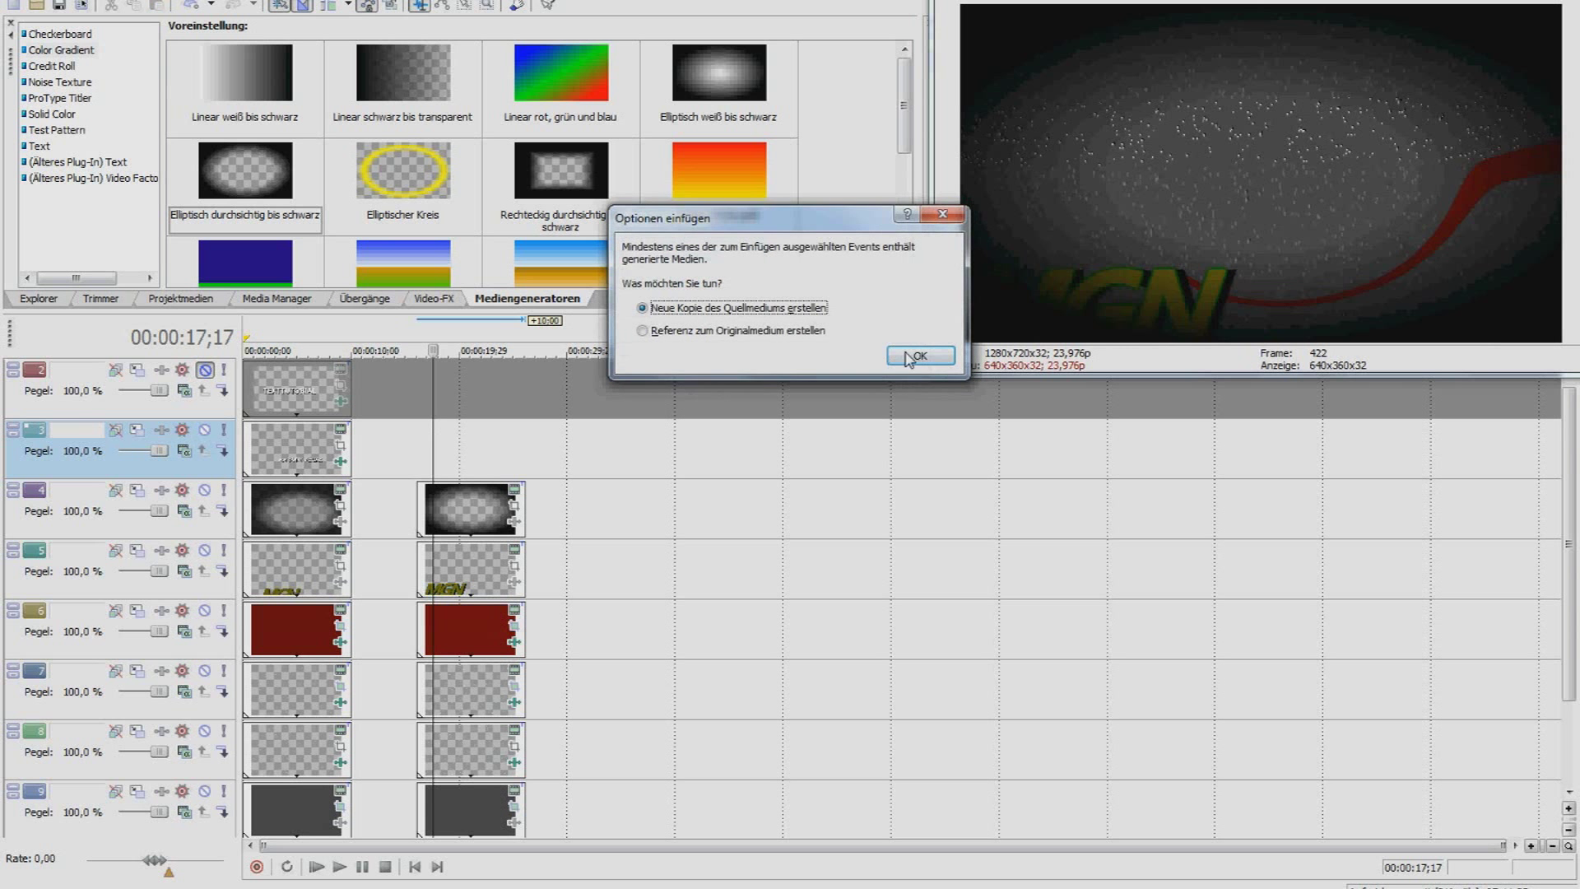
key("Return")
left_click(466, 447)
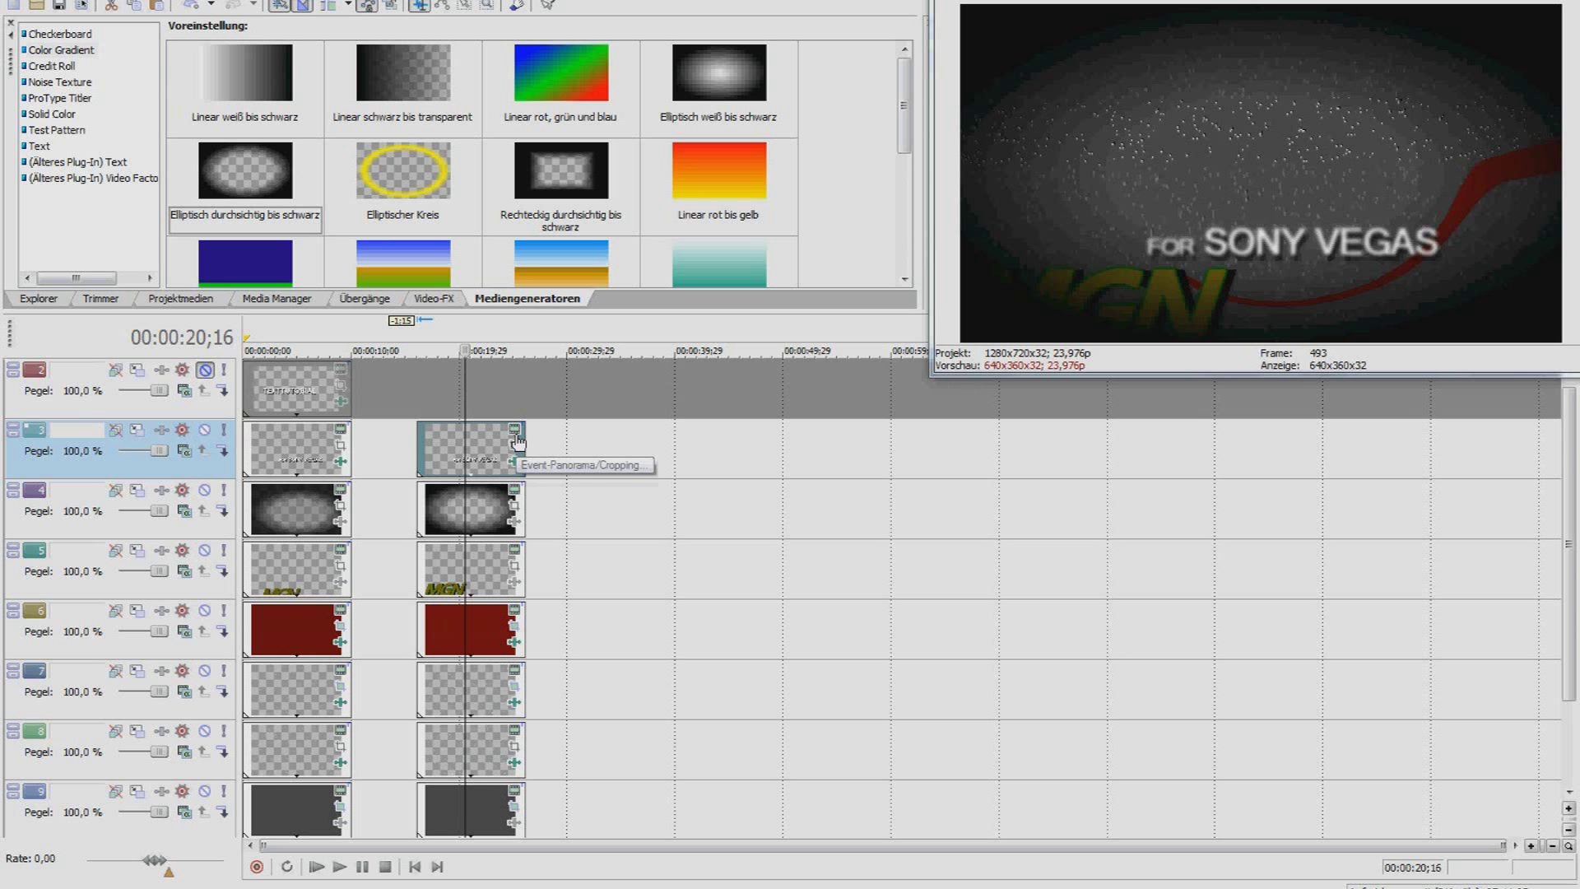
left_click(515, 447)
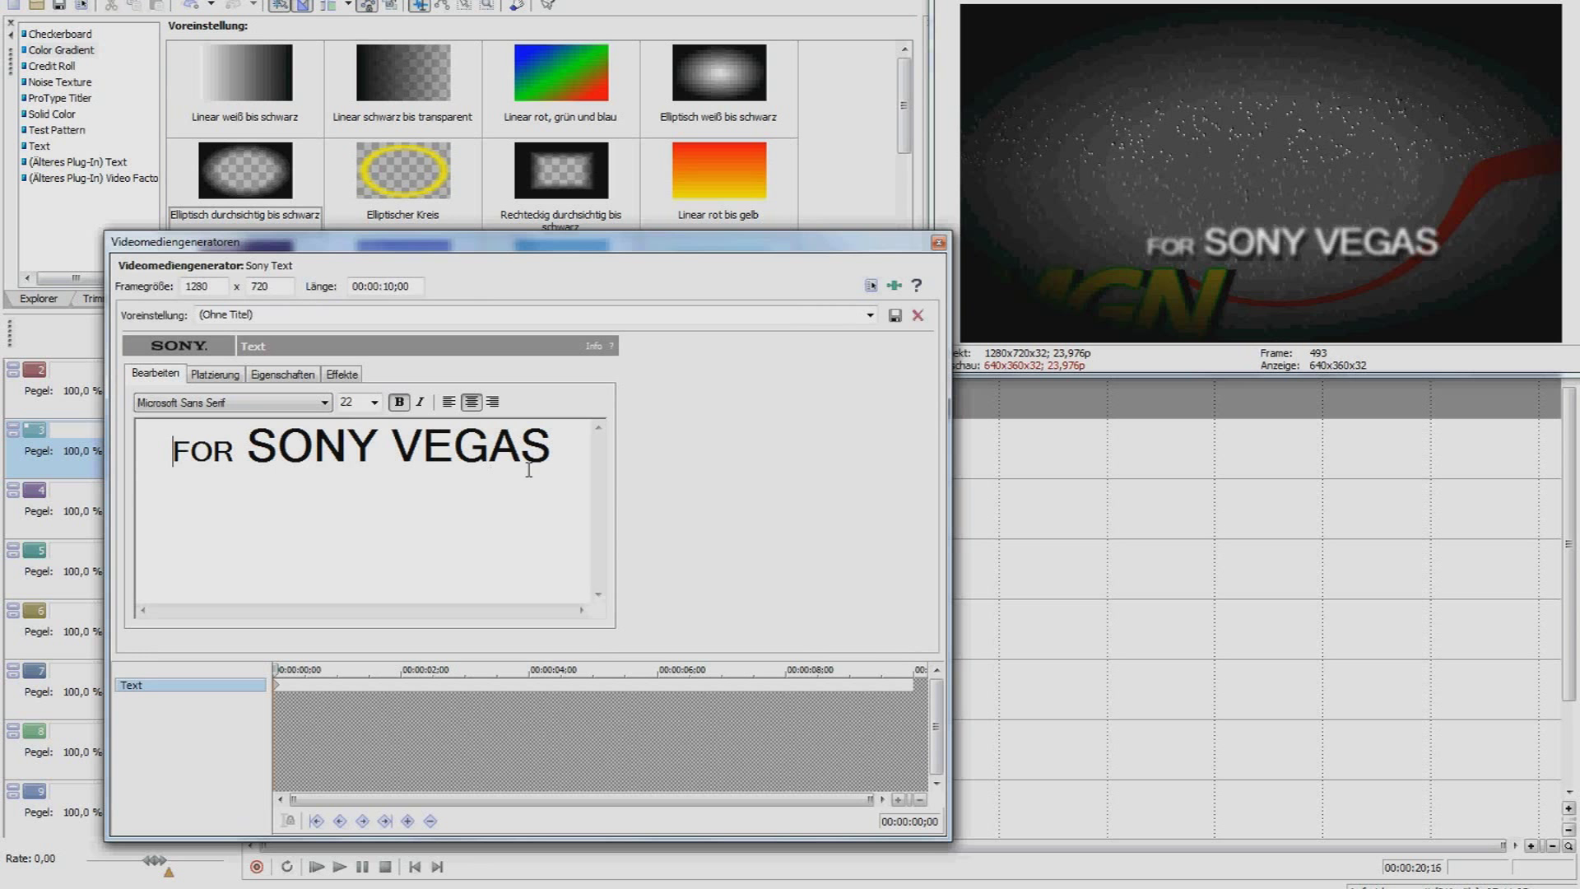
left_click(227, 375)
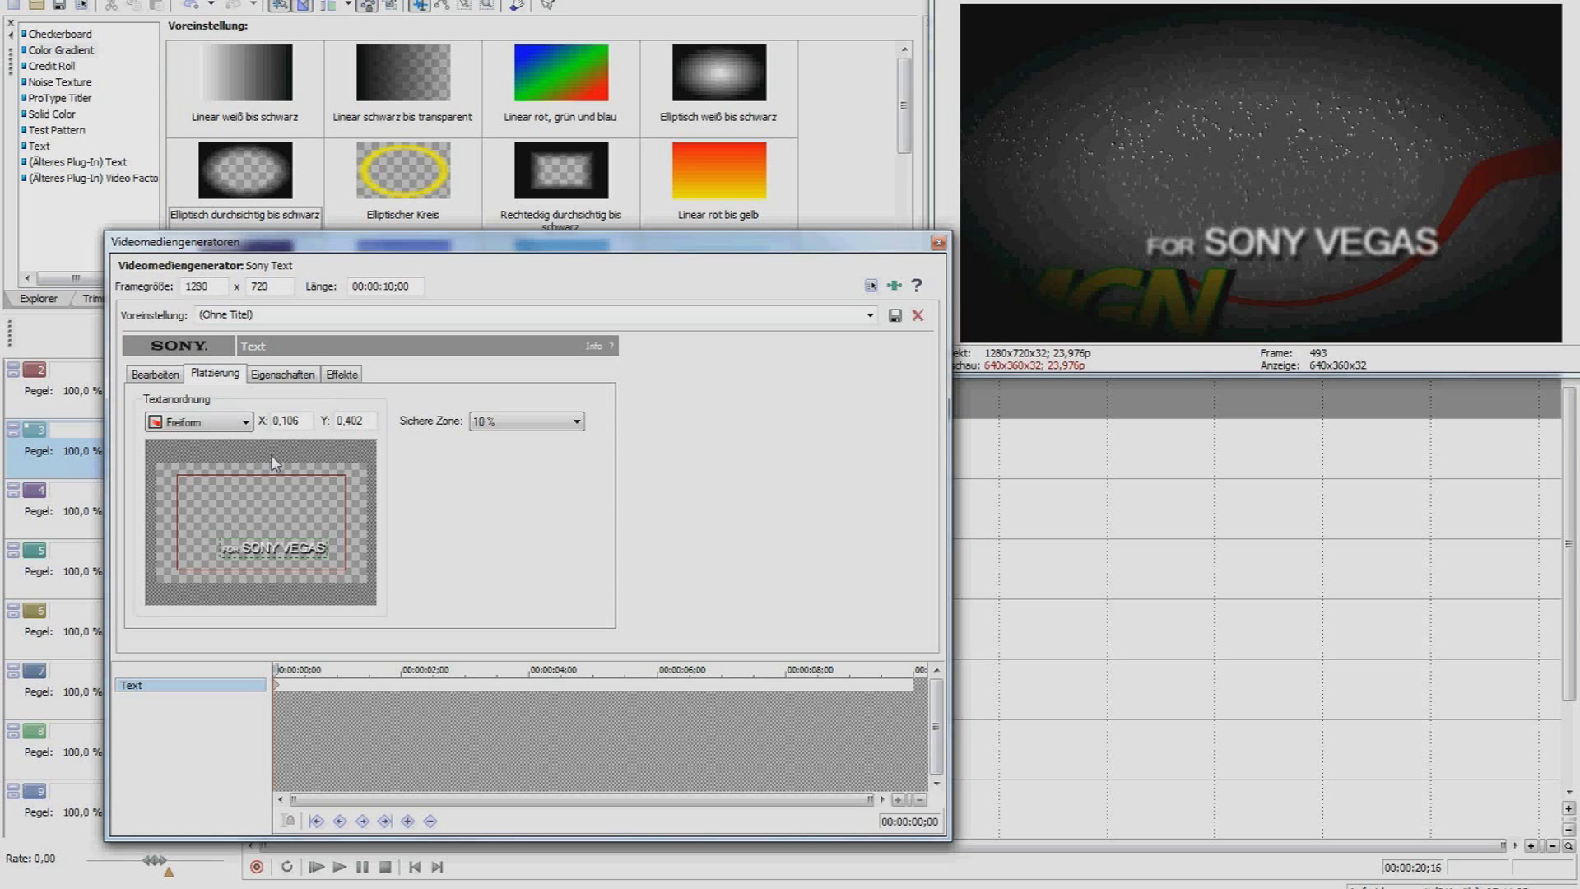
left_click(281, 377)
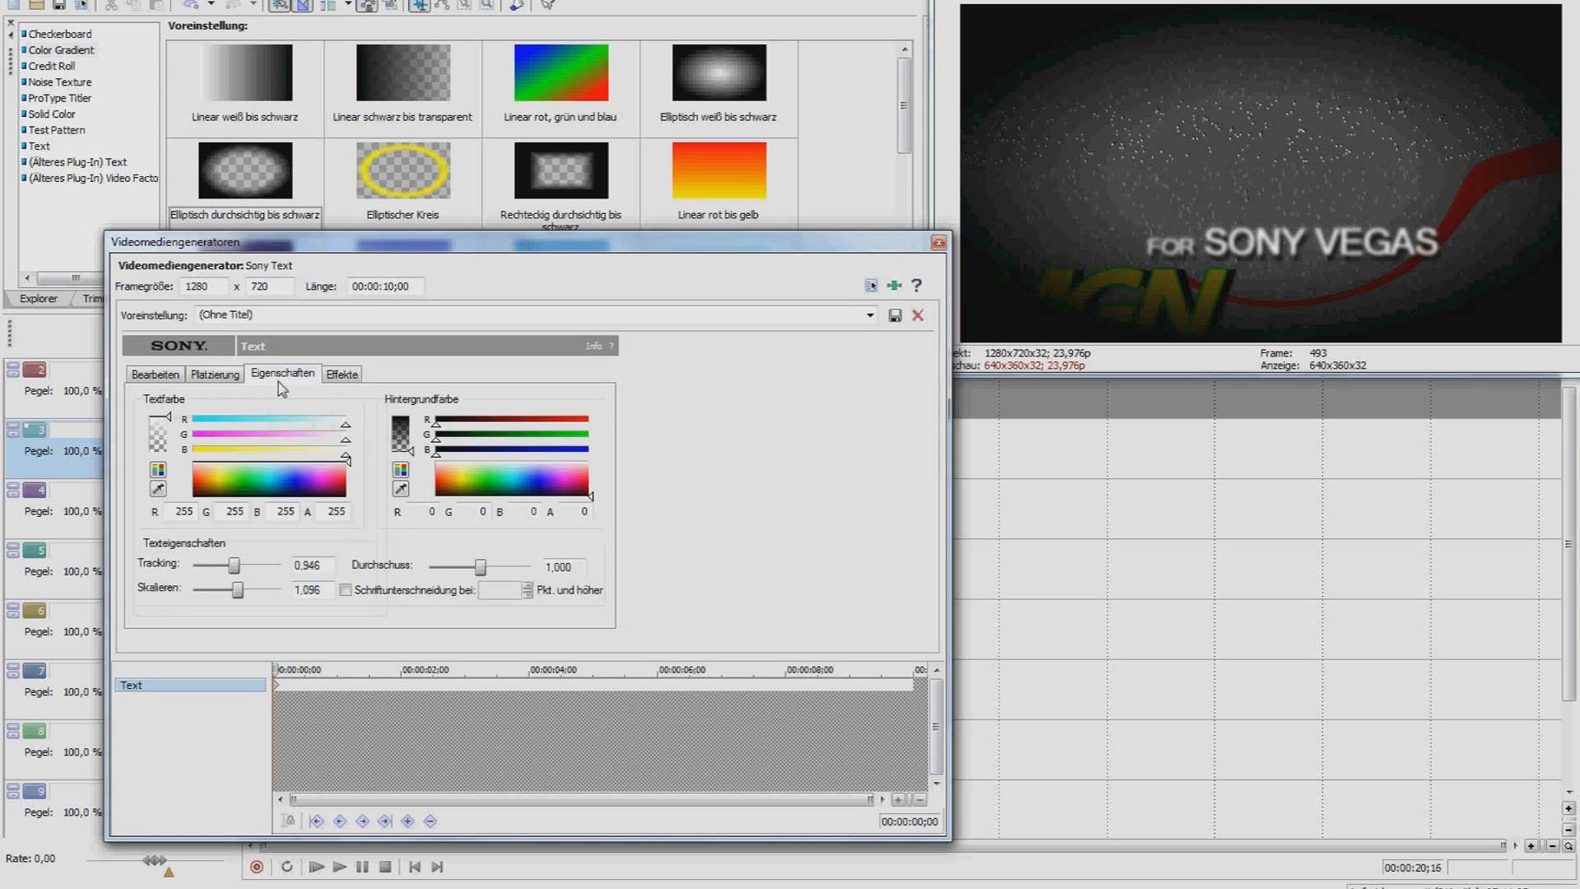
left_click(333, 377)
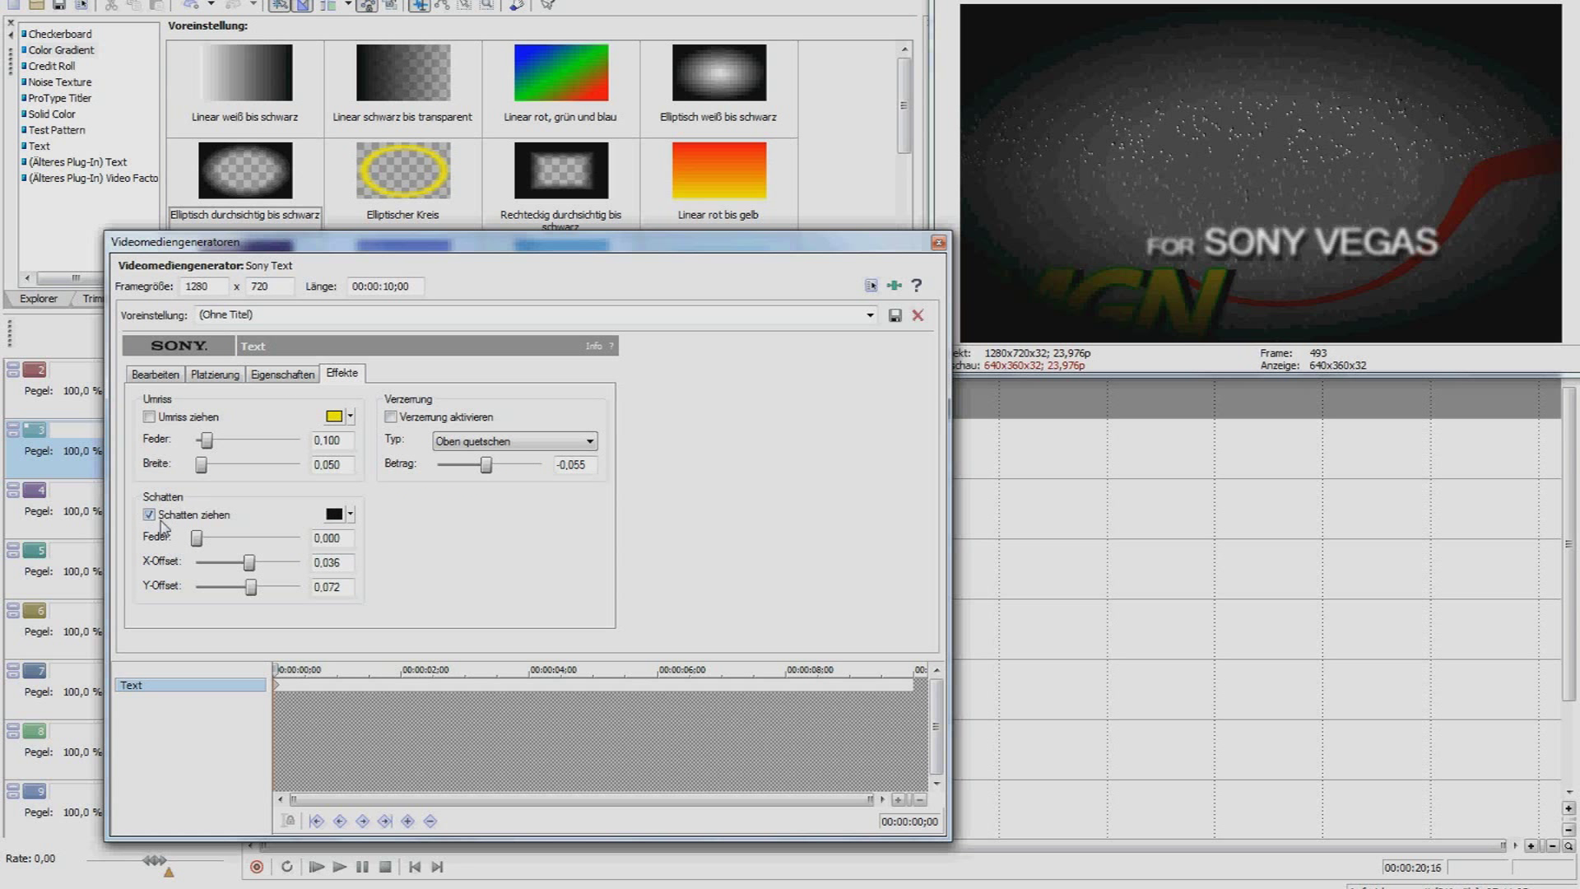
left_click(939, 242)
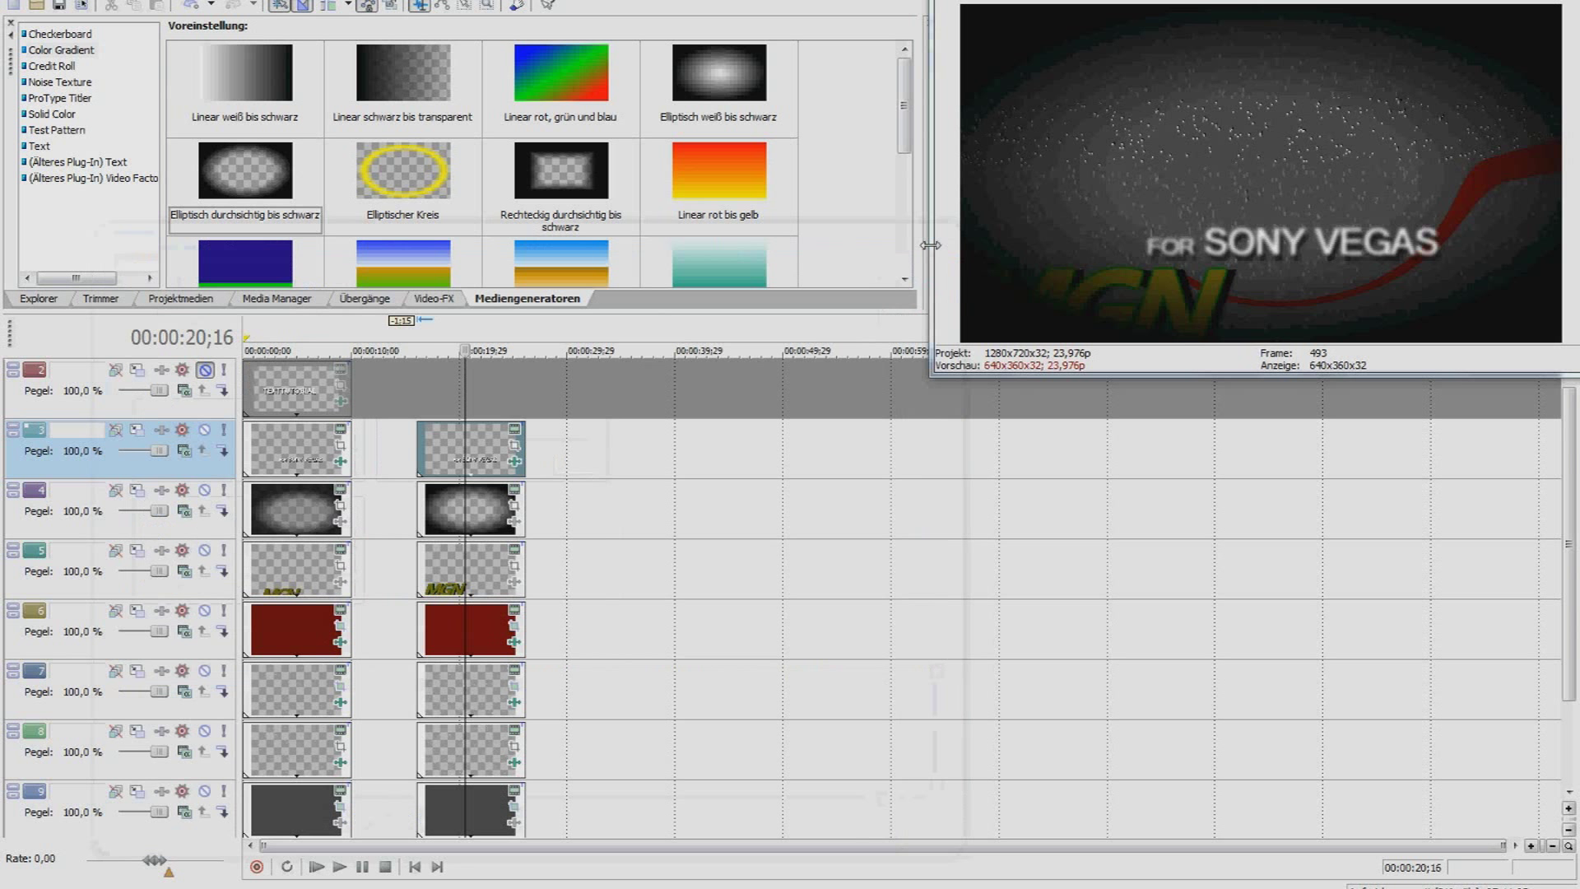
Scrub the copied clip's Gaussian Blur keyframes to check the blur easing to zero.
left_click(518, 469)
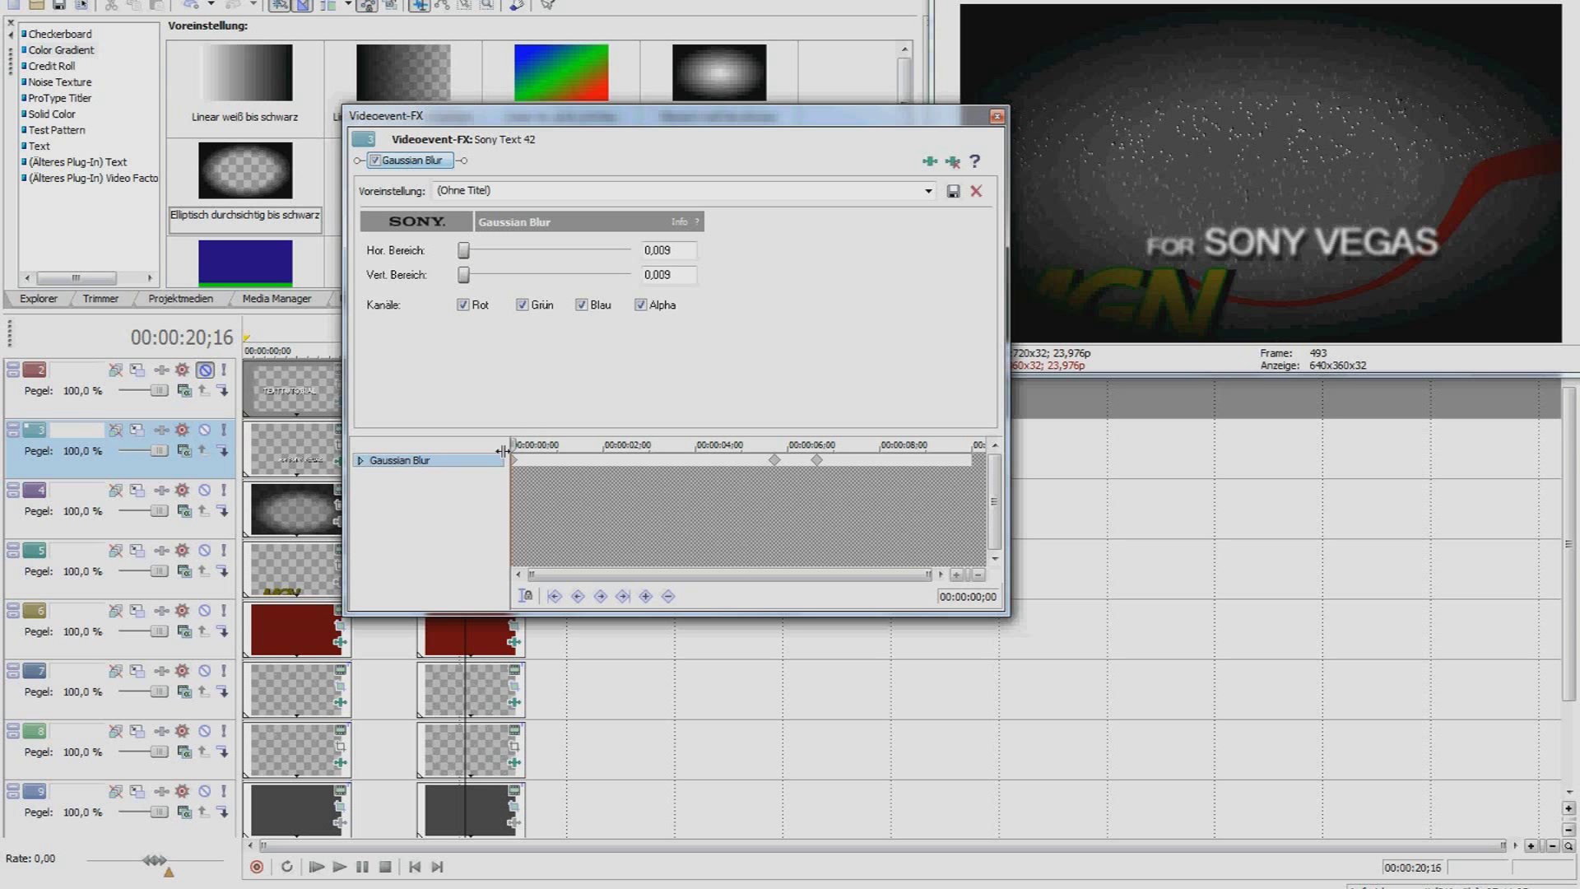
left_click_drag(516, 446, 897, 452)
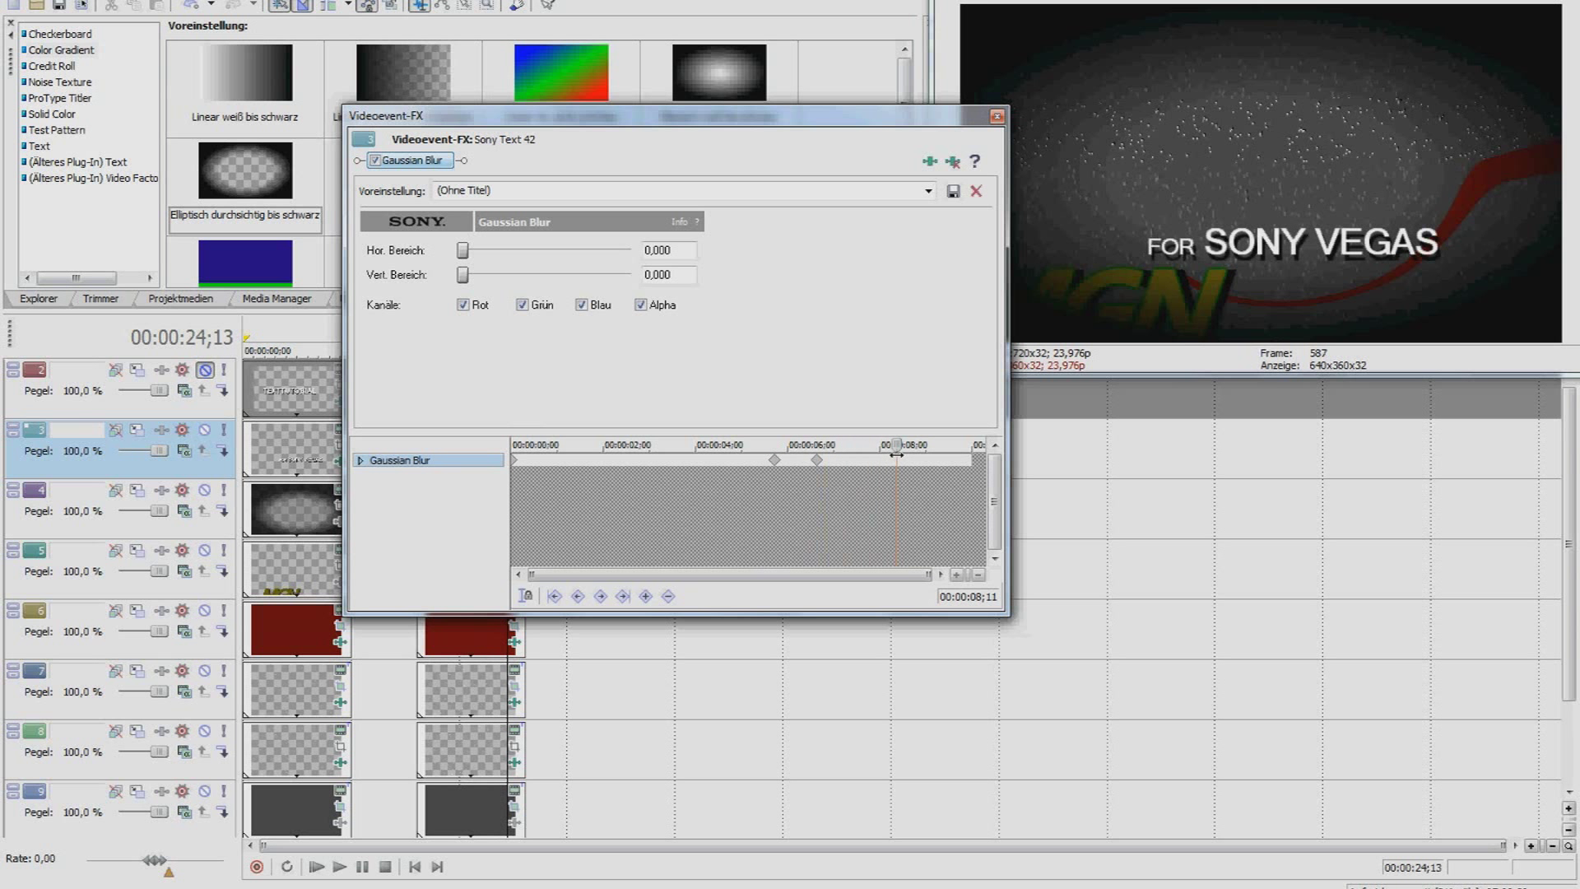
left_click(996, 118)
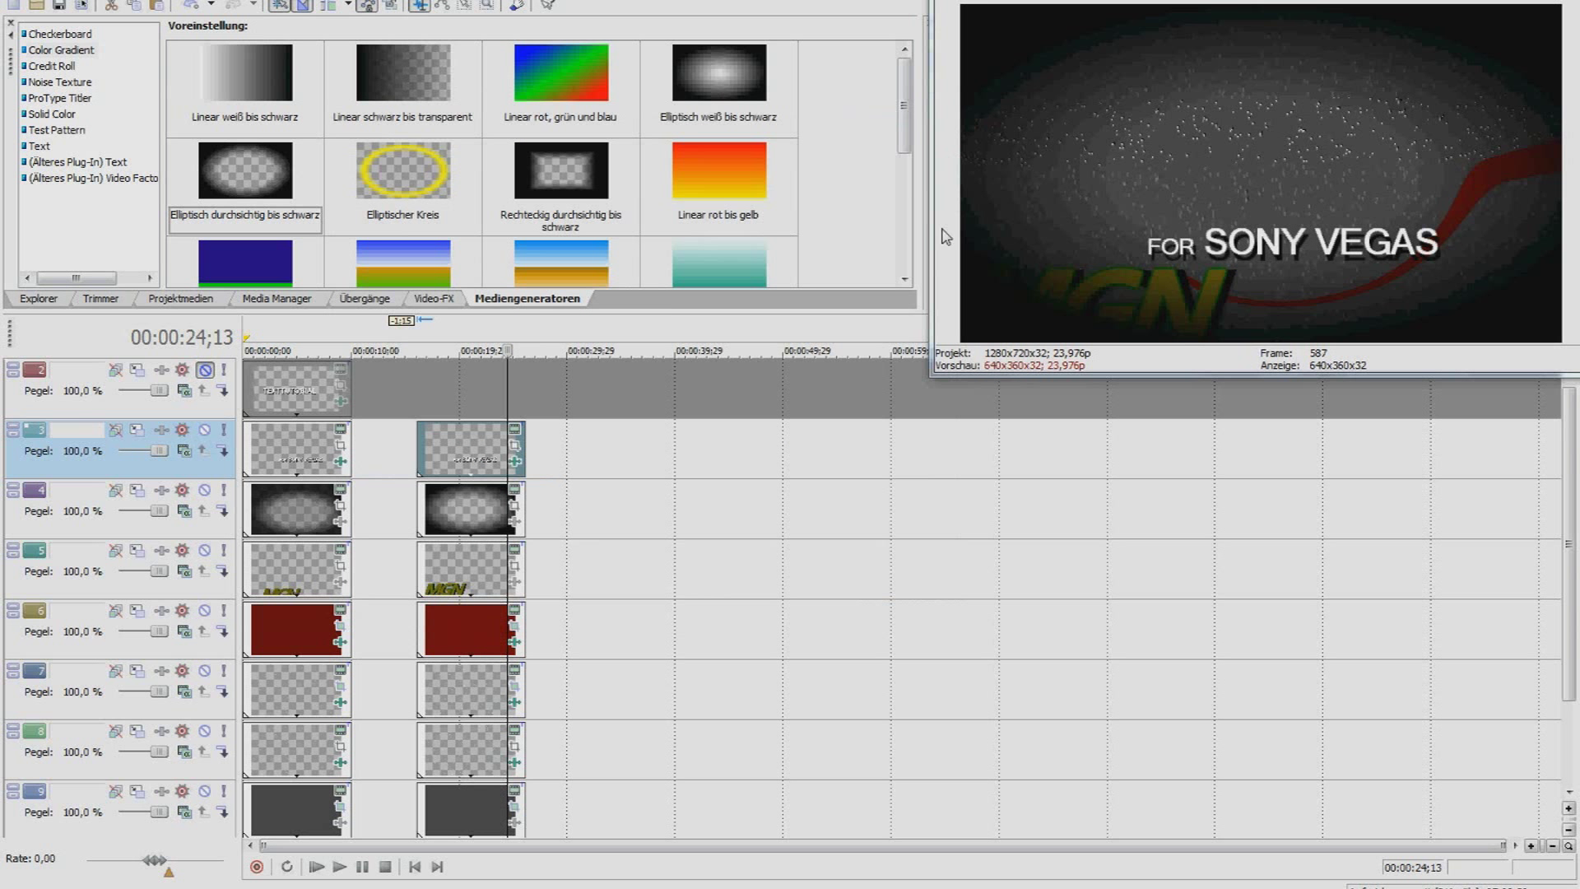
left_click_drag(1570, 486, 1571, 449)
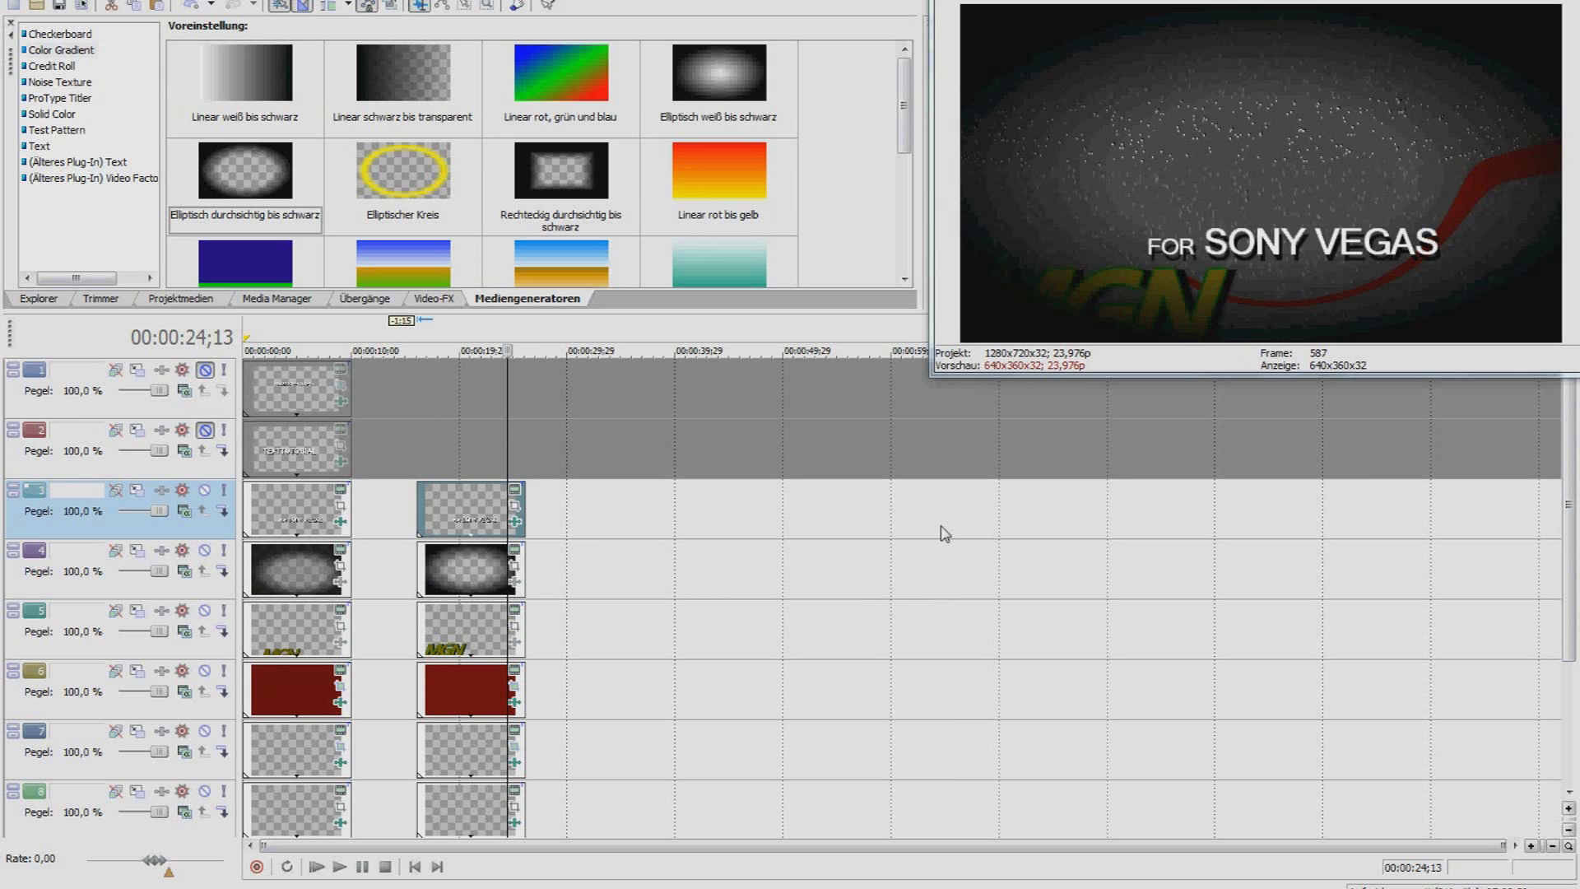
Unmute tracks 1 and 2 and paste a new copy of track 2's title further along.
left_click(205, 431)
left_click(205, 370)
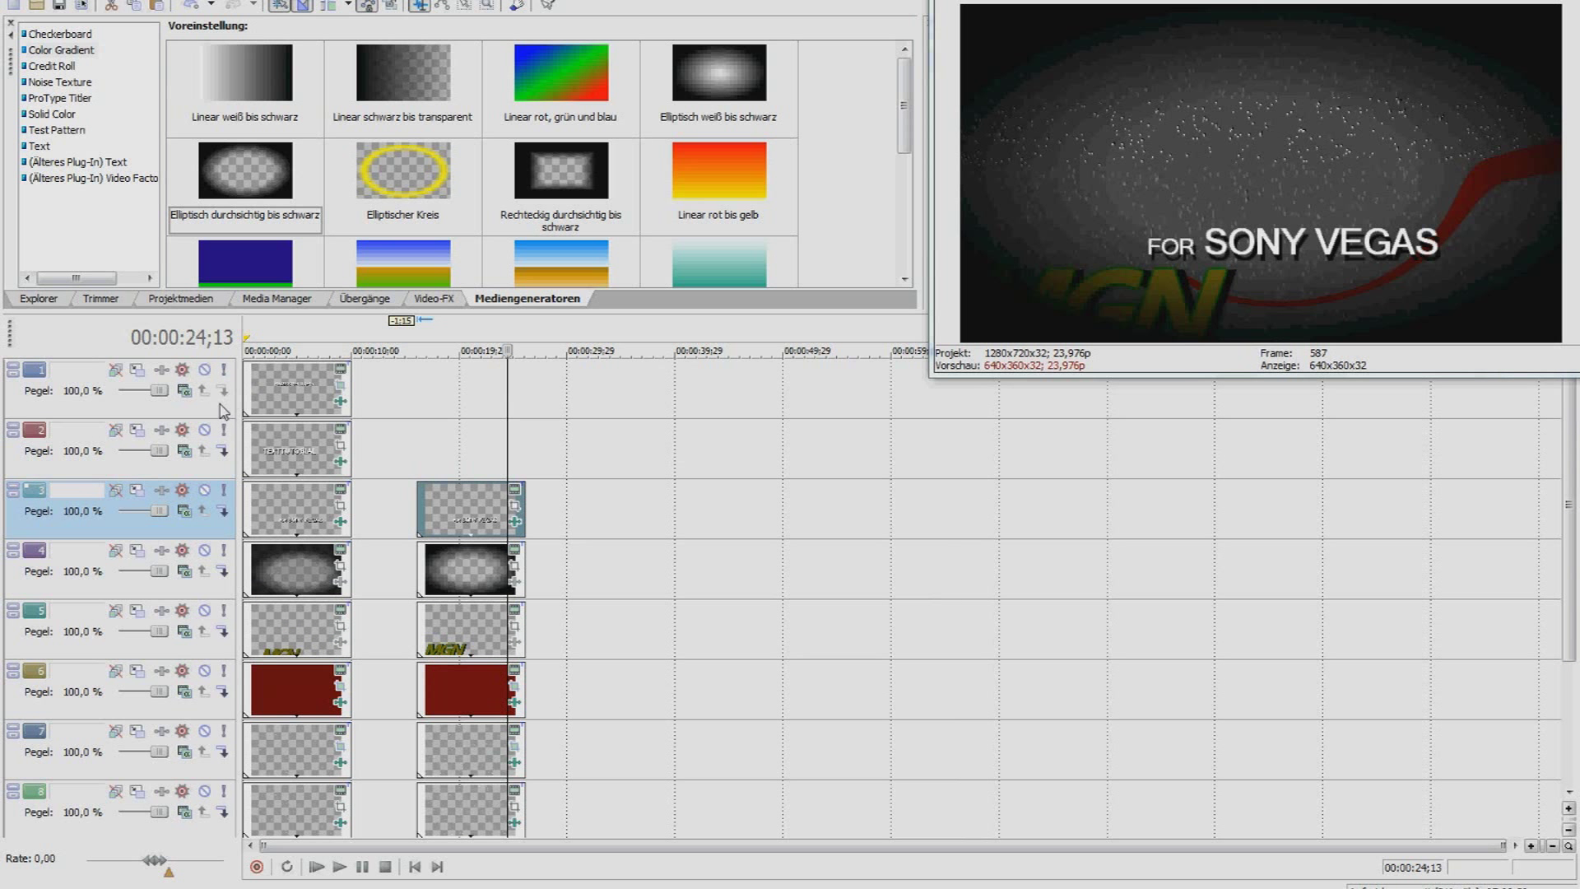
left_click(282, 450)
left_click(435, 450)
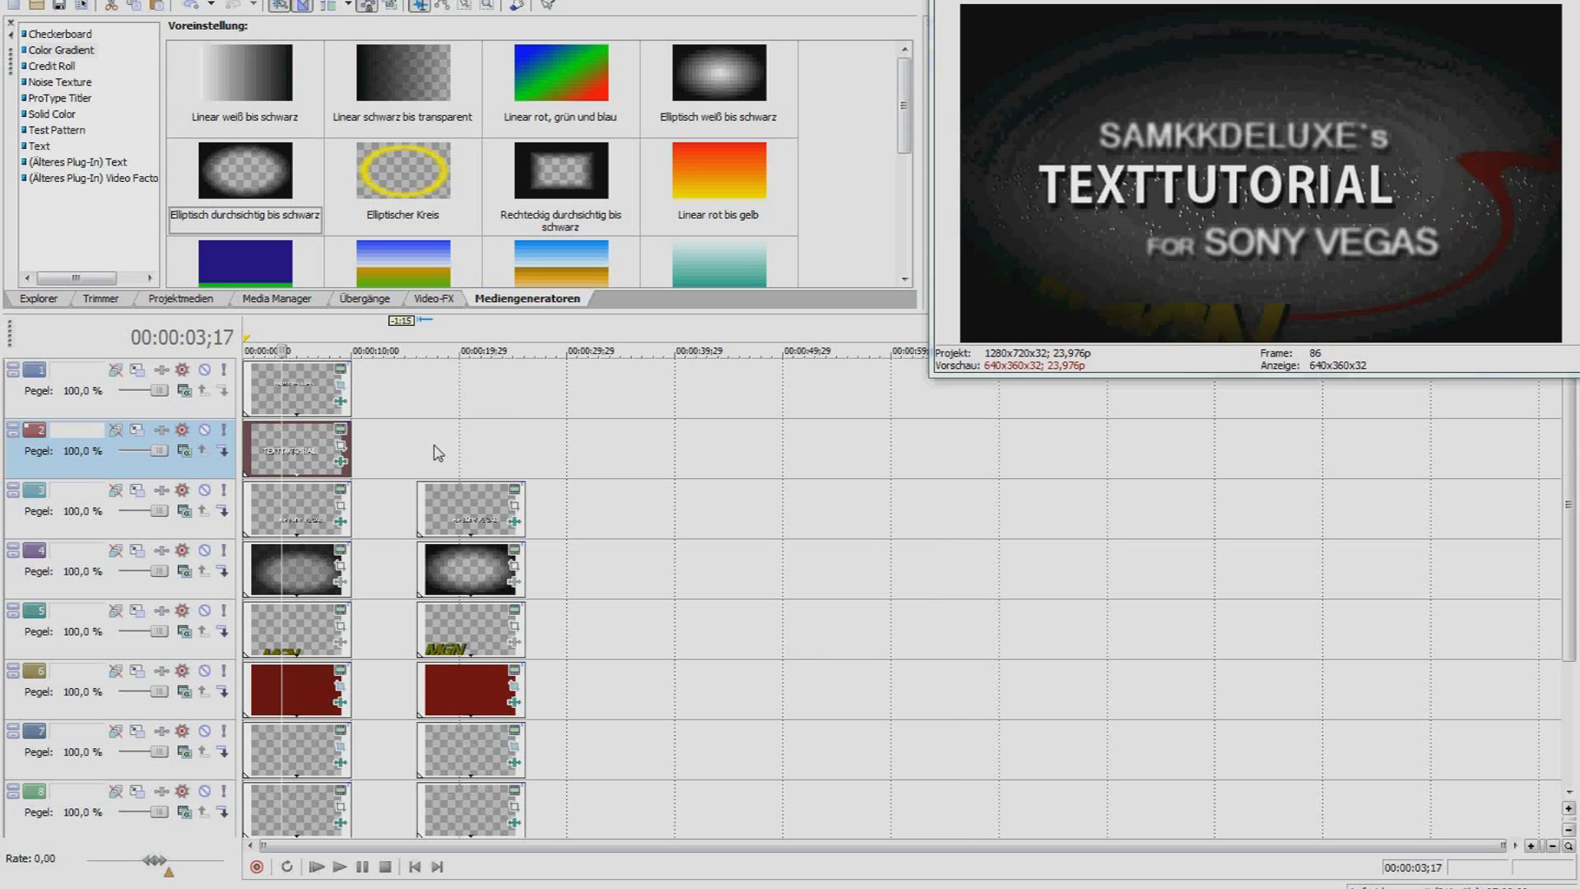
key("ctrl+v")
key("Return")
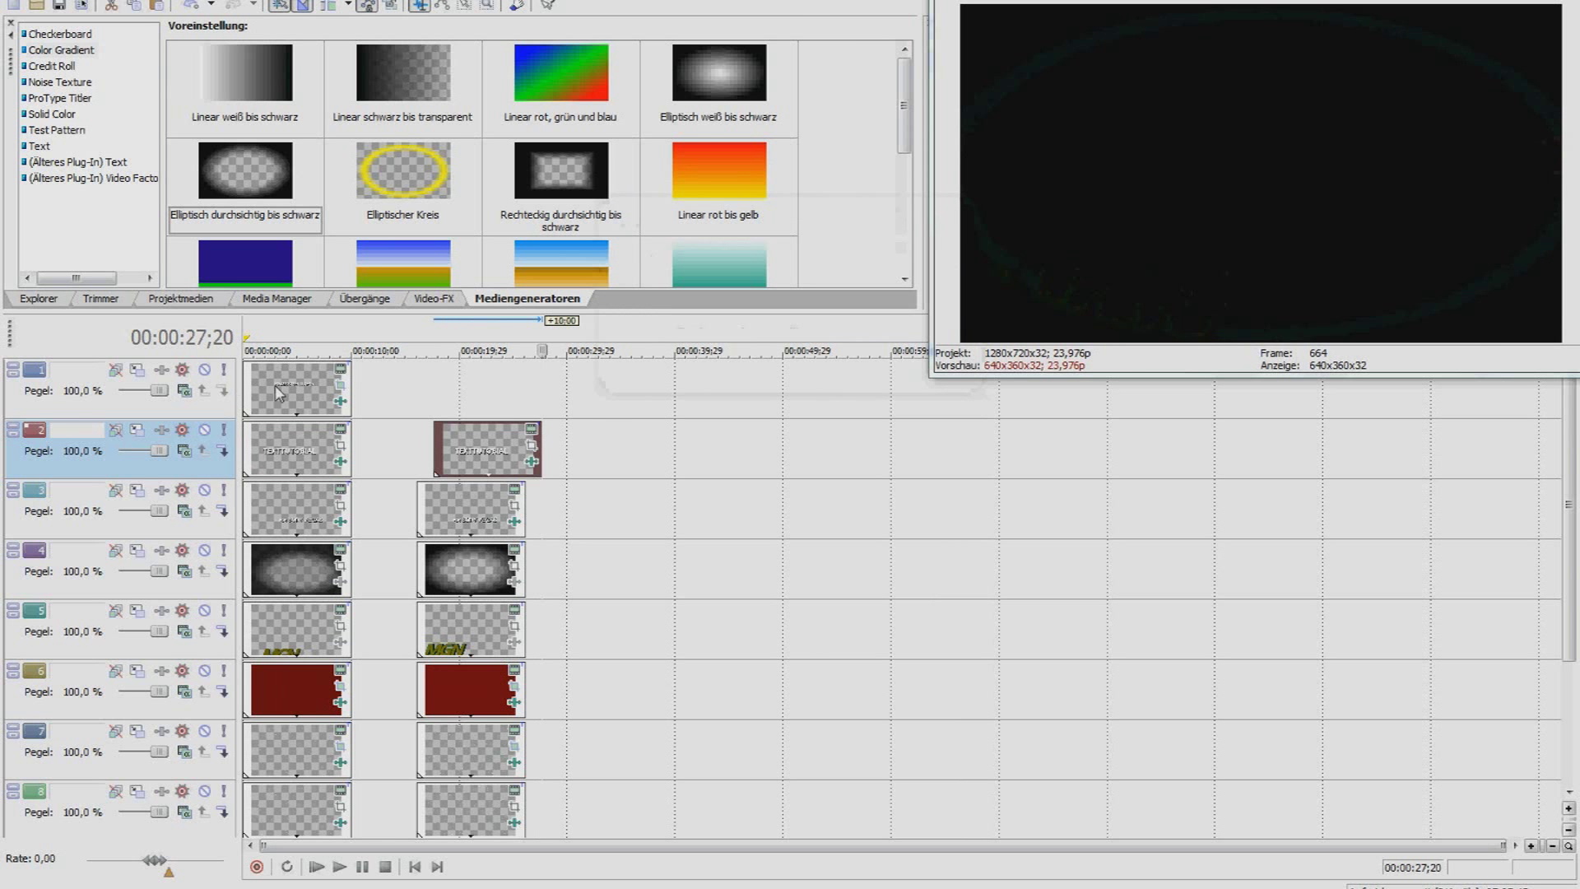
Paste a new title copy on track 1 at 20;00 and shift it about six seconds later.
left_click(276, 385)
left_click(459, 384)
key("ctrl+v")
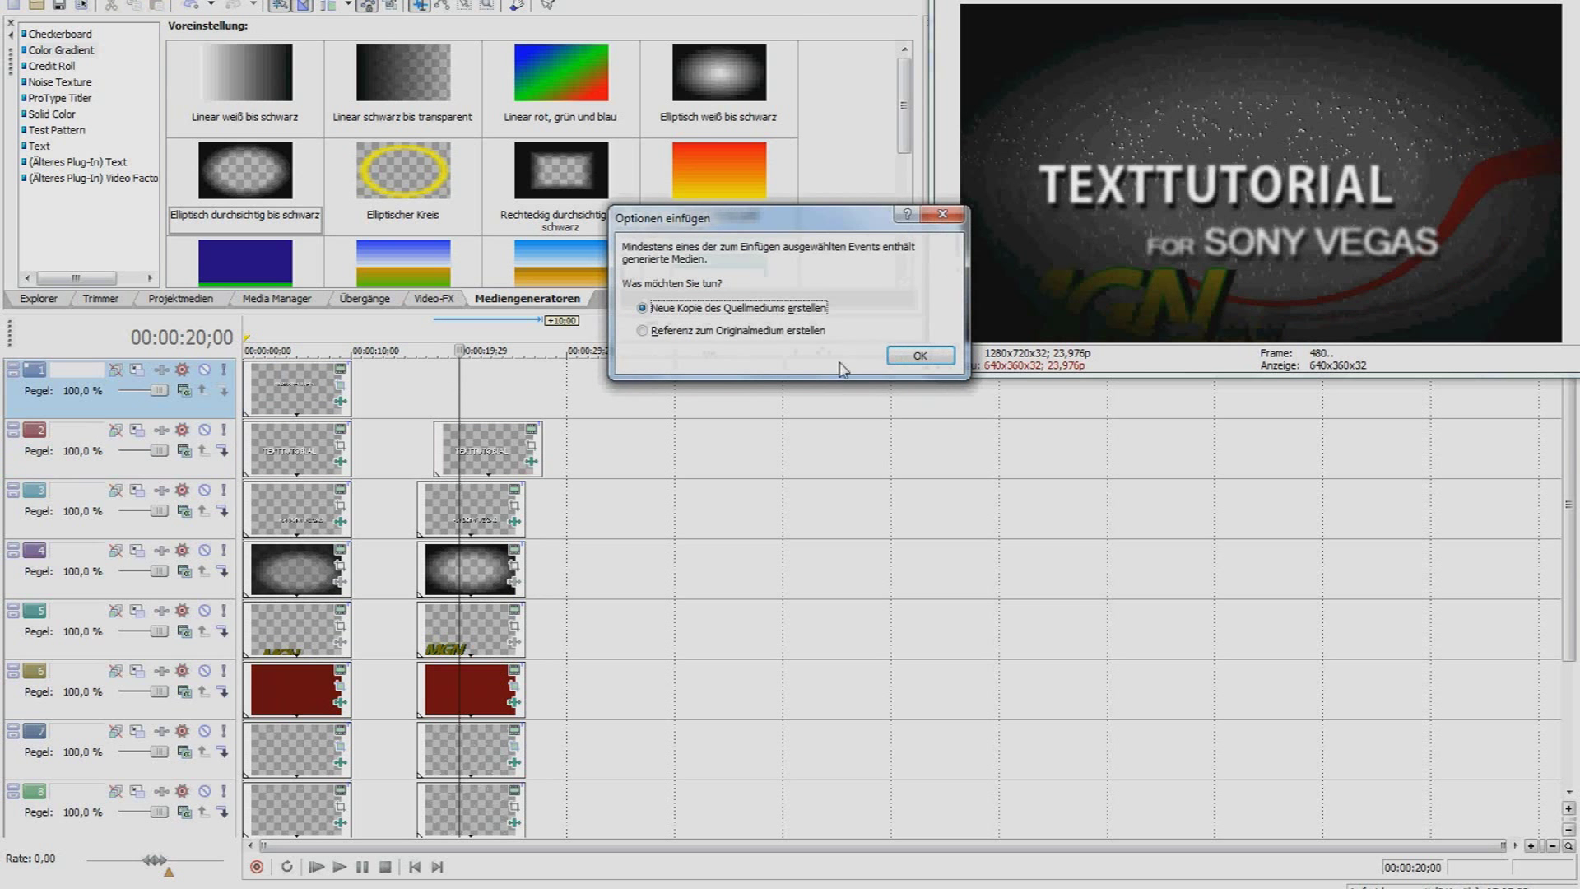
key("Return")
left_click_drag(482, 446, 466, 447)
left_click_drag(479, 393, 546, 395)
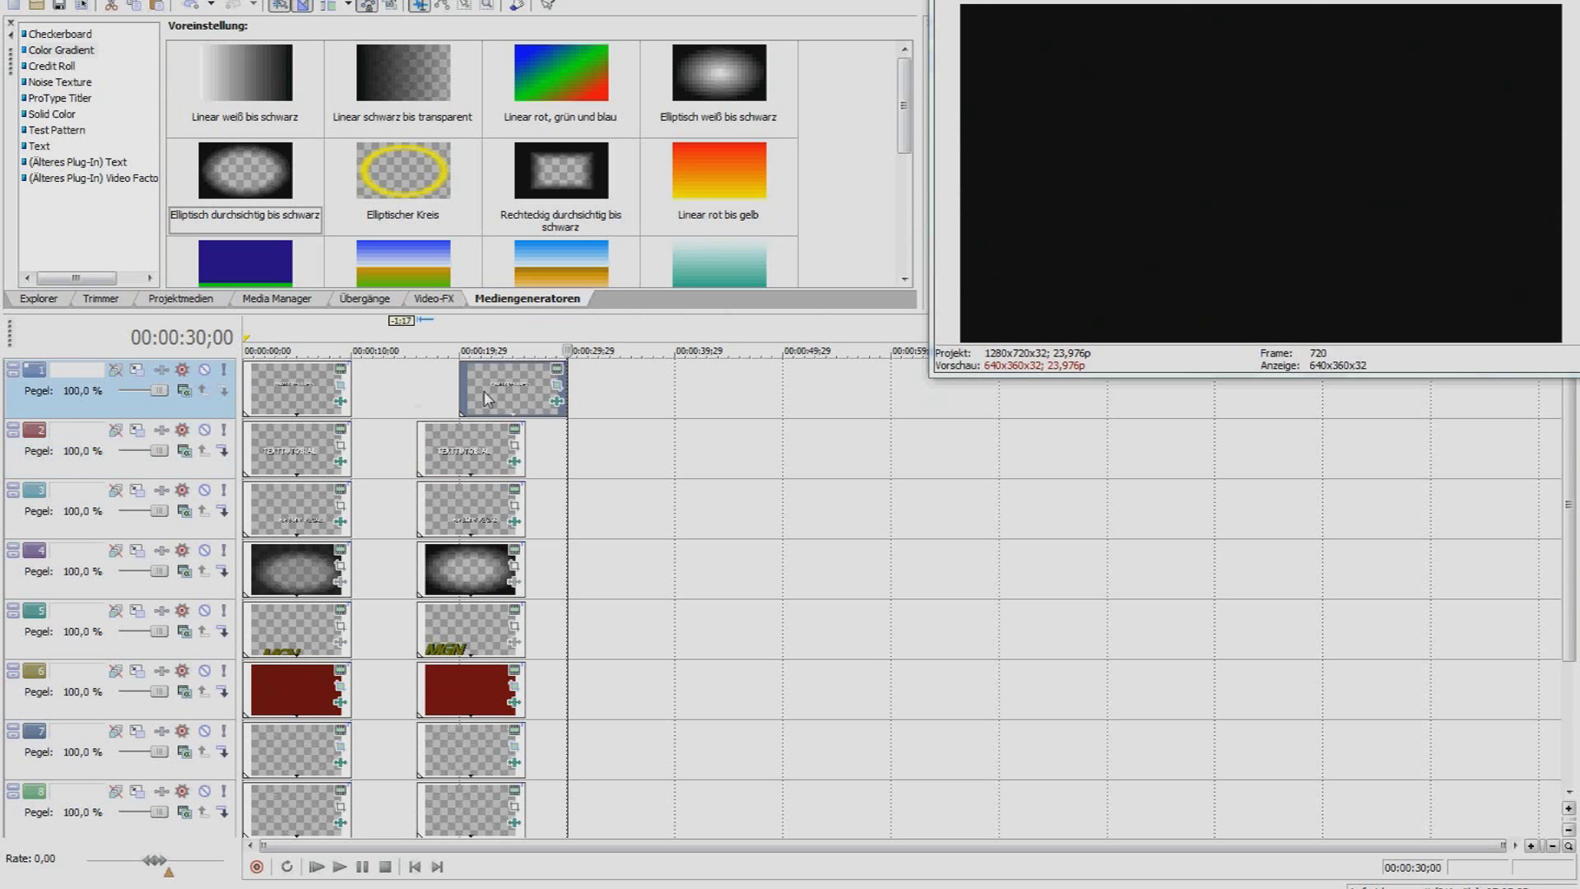
left_click(442, 461)
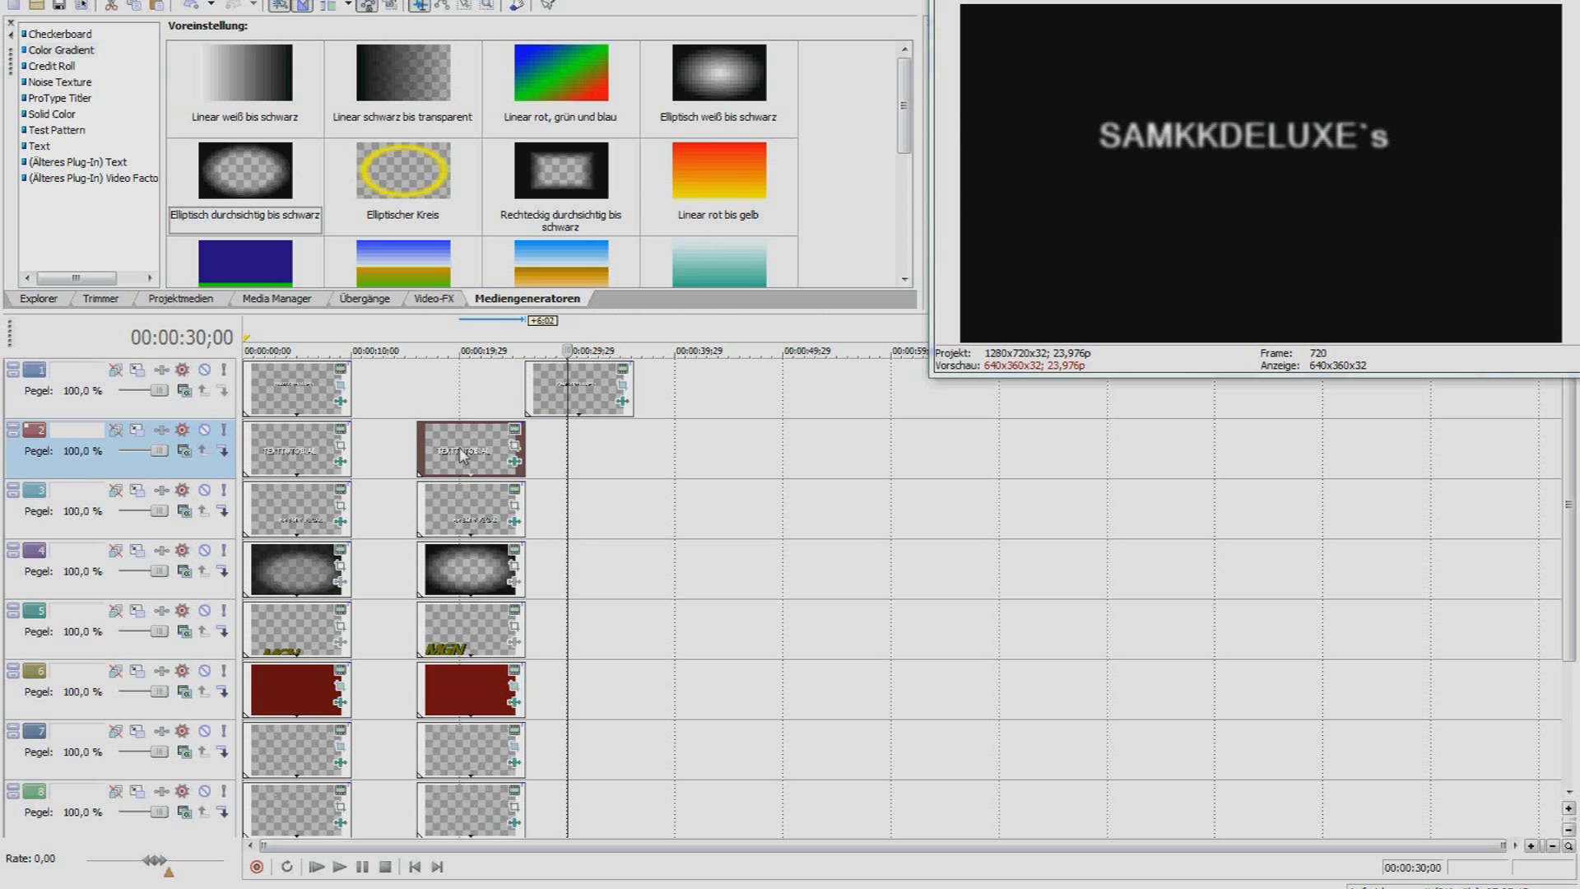
left_click(516, 435)
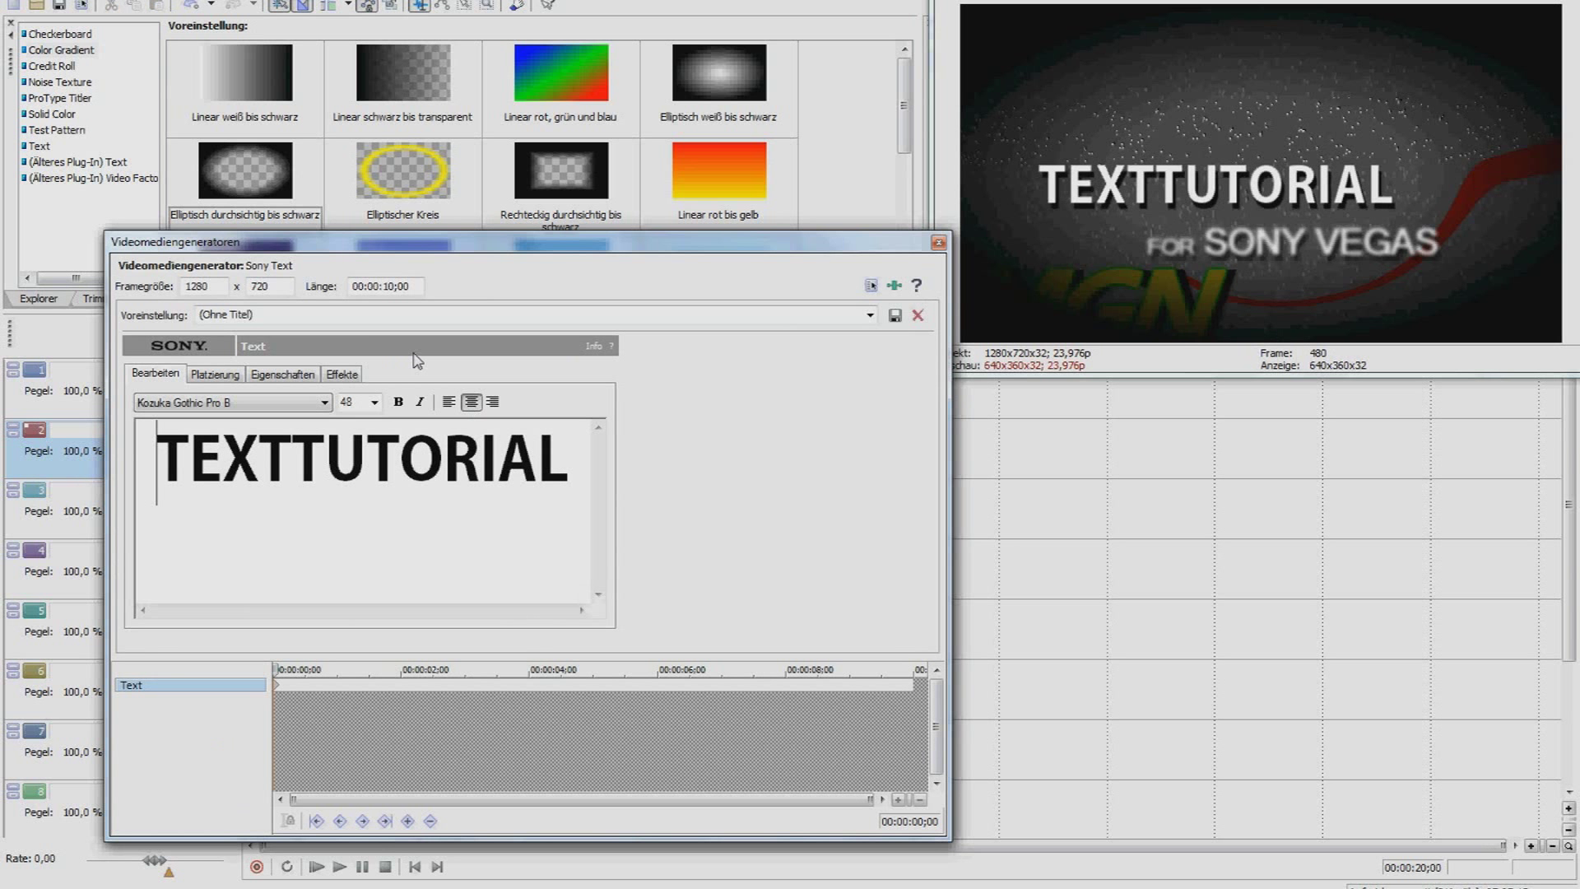
left_click(223, 375)
left_click(341, 378)
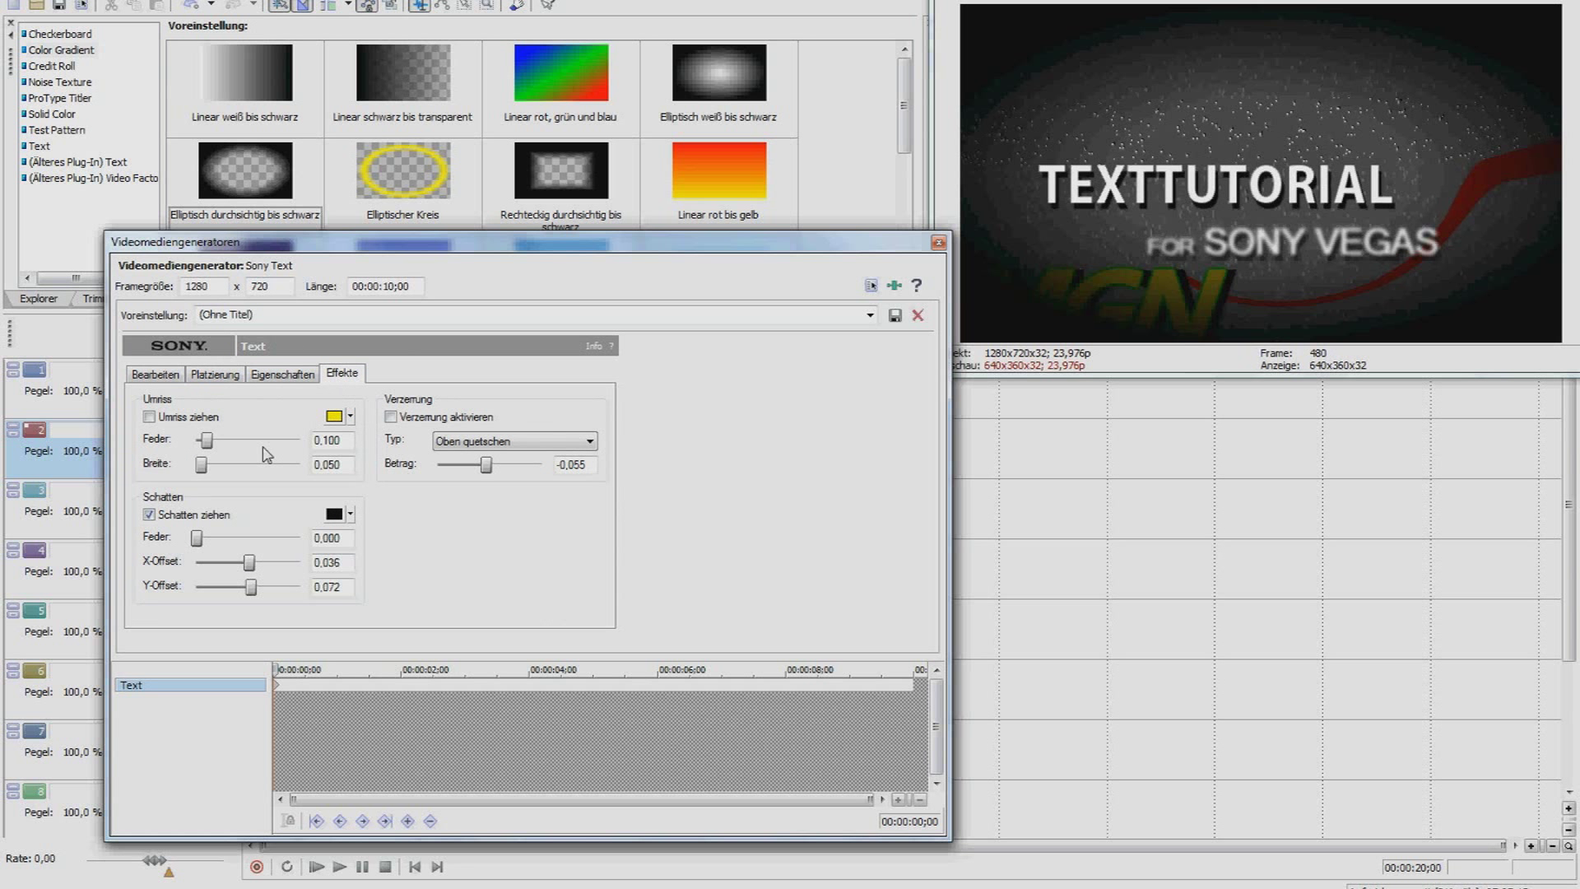
left_click(937, 246)
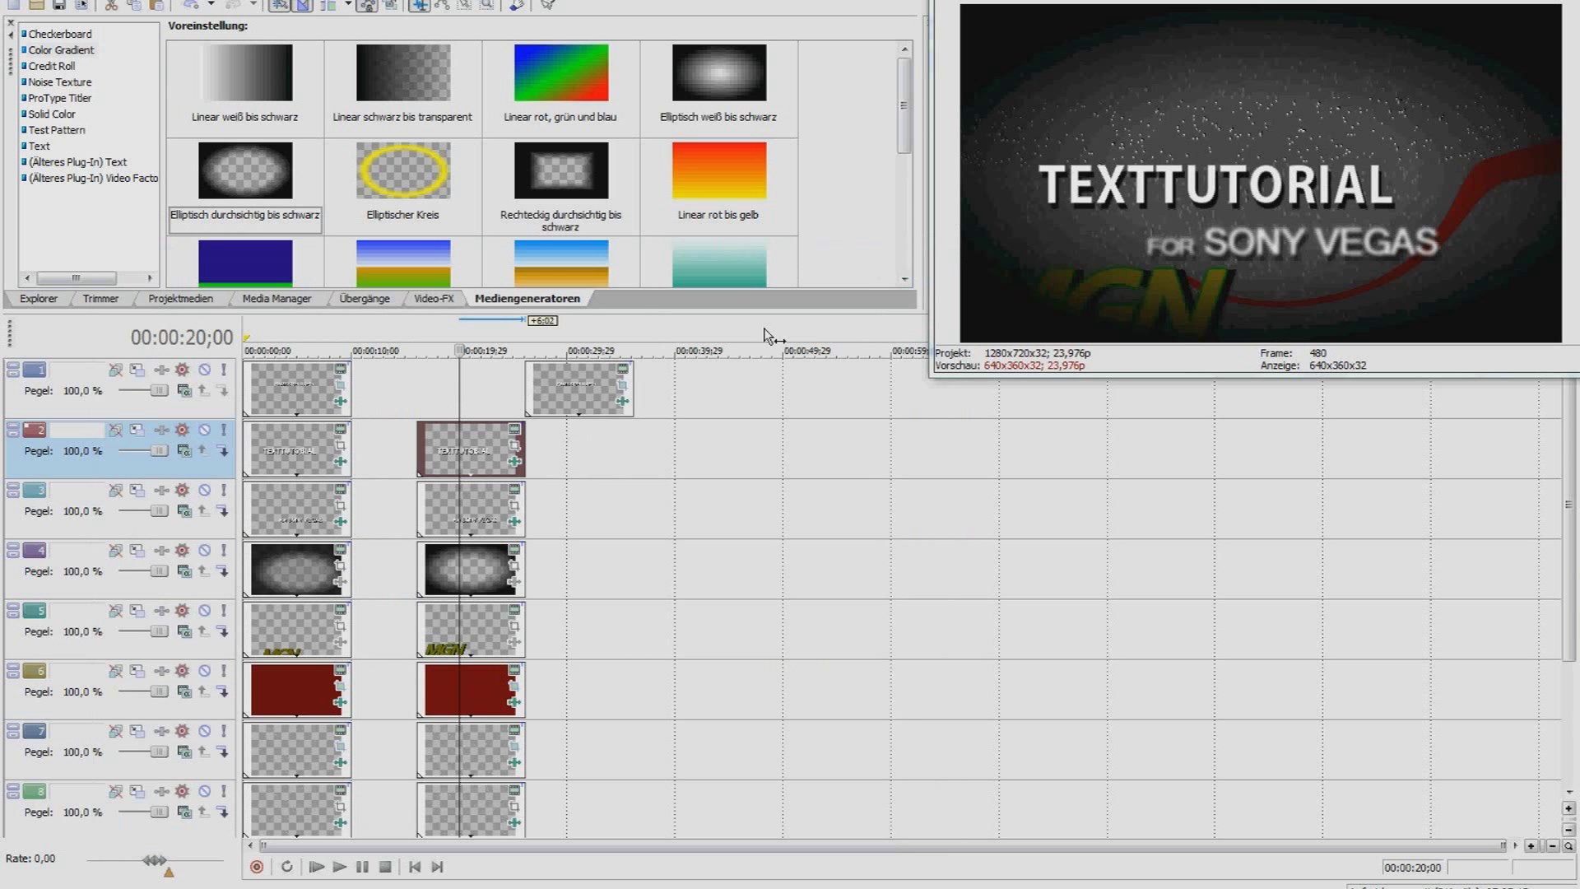
Scrub the title event's Gaussian Blur keyframes back and forth to check the animation.
left_click(515, 460)
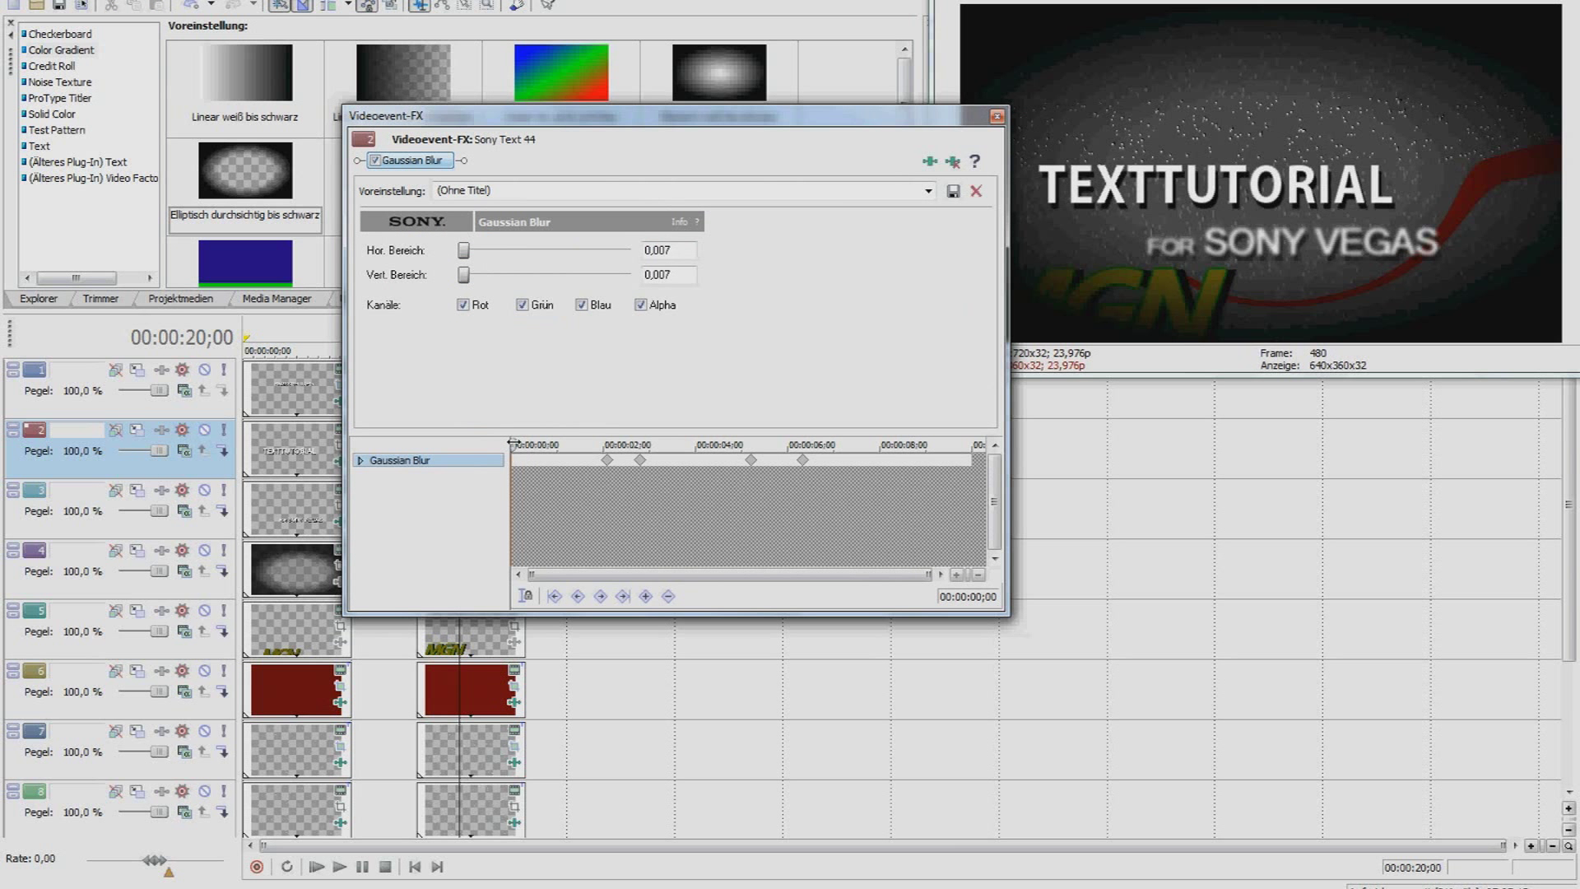
left_click_drag(513, 444, 557, 446)
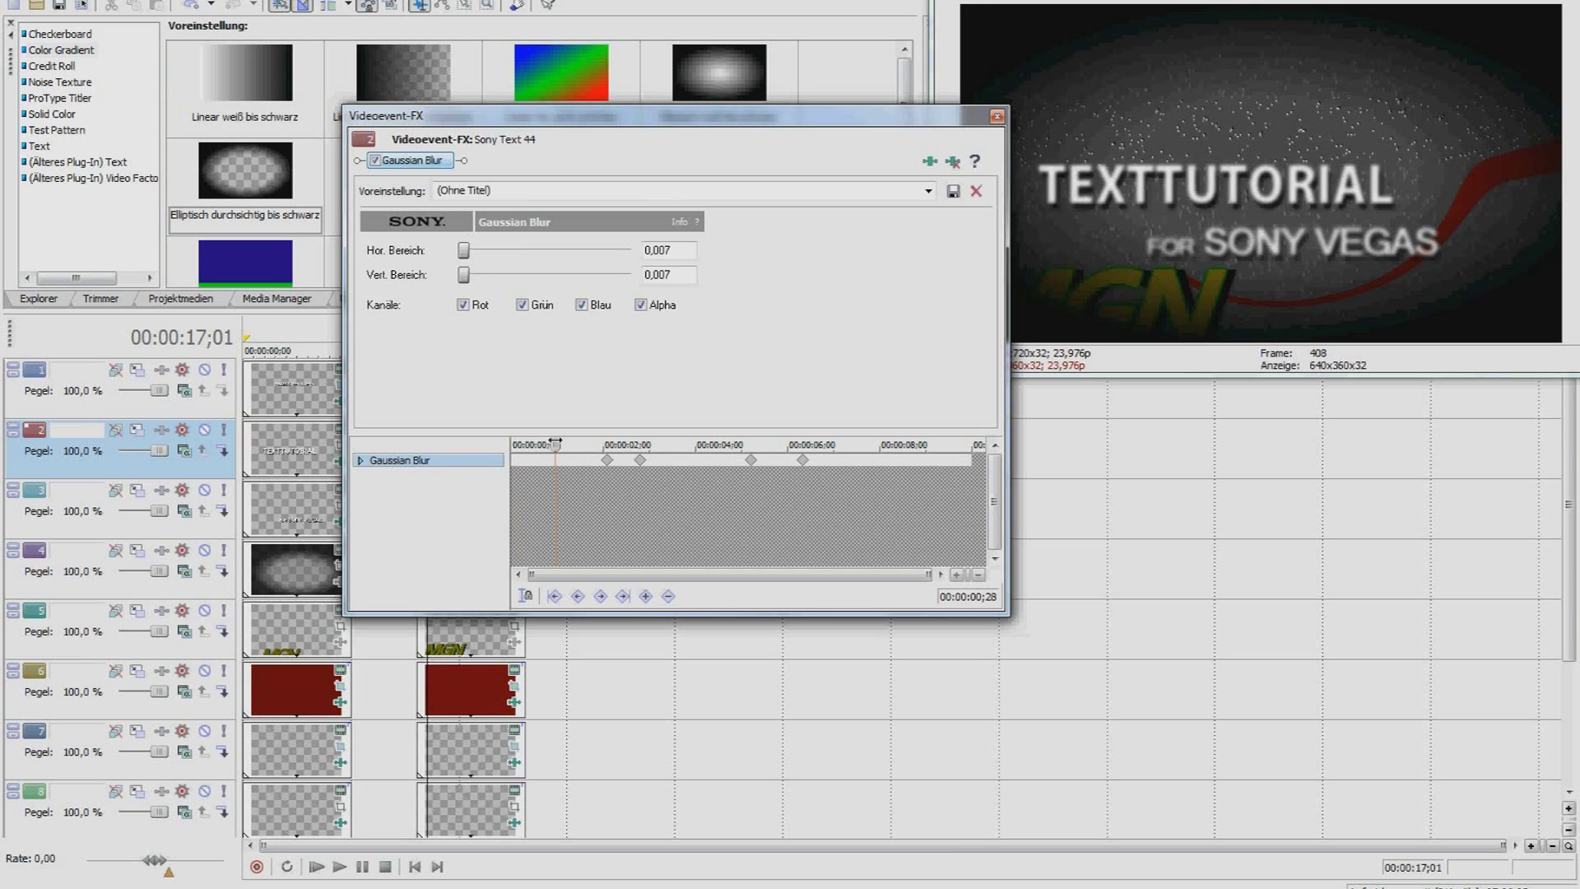
mouse_move(556, 444)
left_mouse_down()
mouse_move(856, 446)
mouse_move(517, 441)
left_mouse_up()
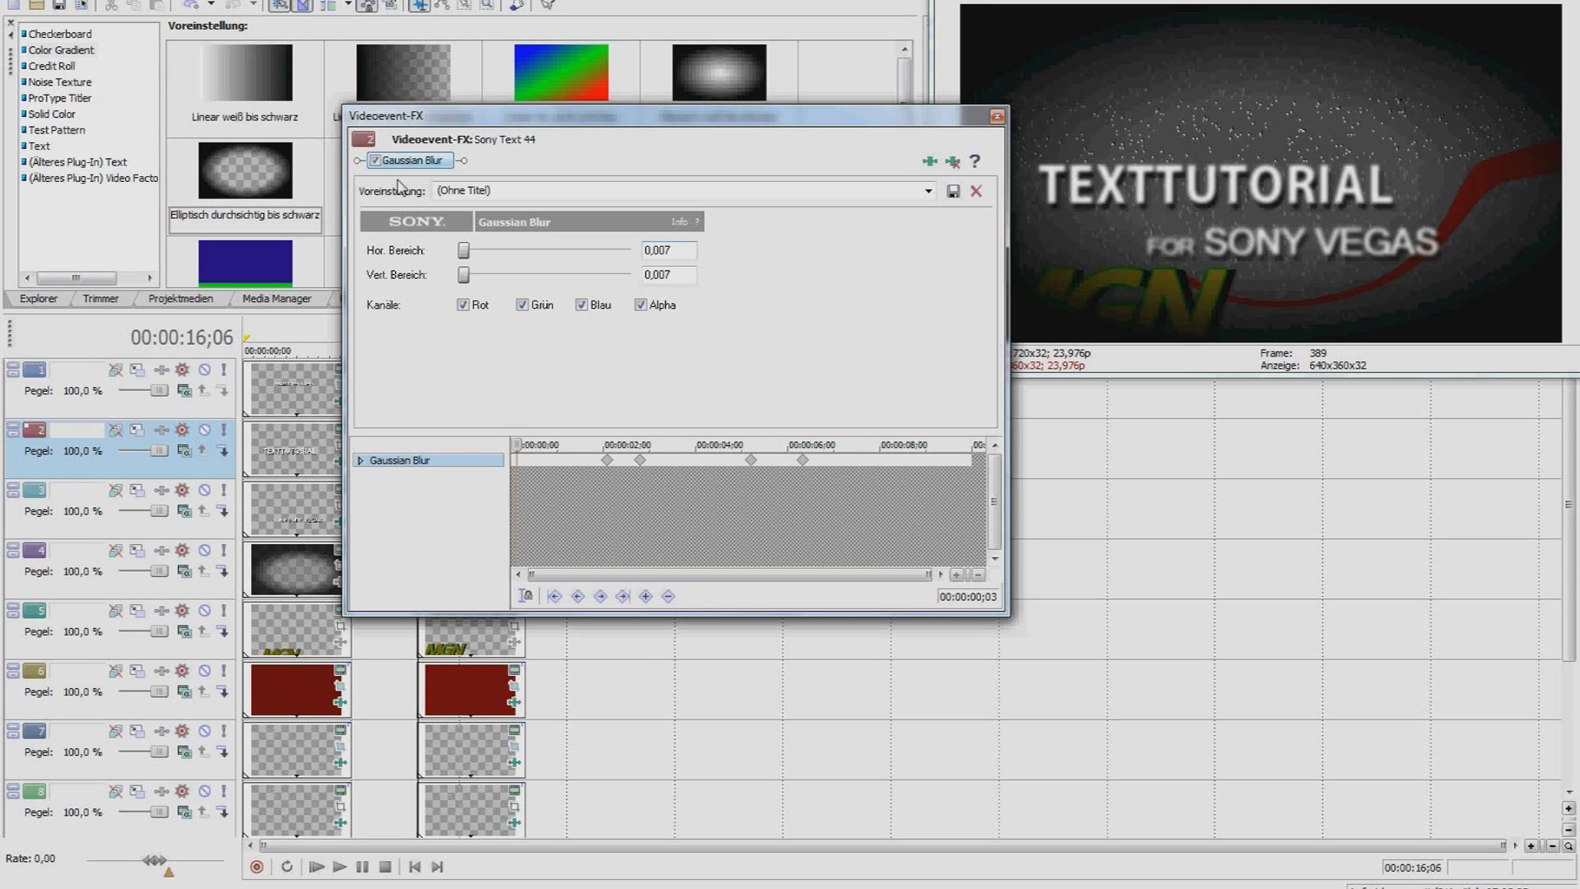
left_click(998, 119)
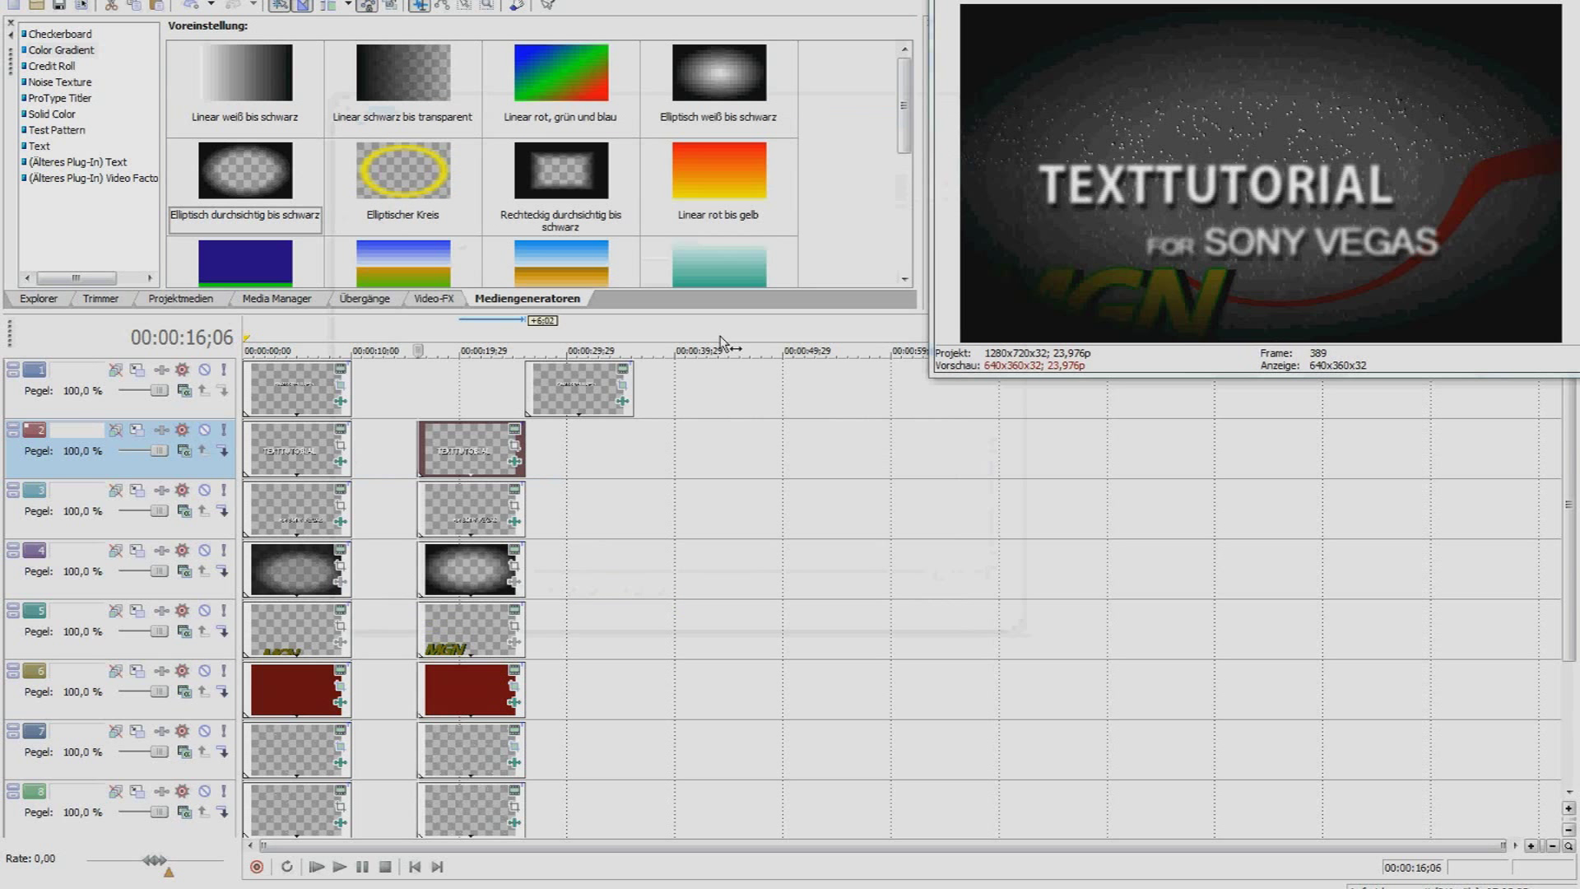
Select the top track's title event and move the playhead to about 19 seconds.
left_click(587, 390)
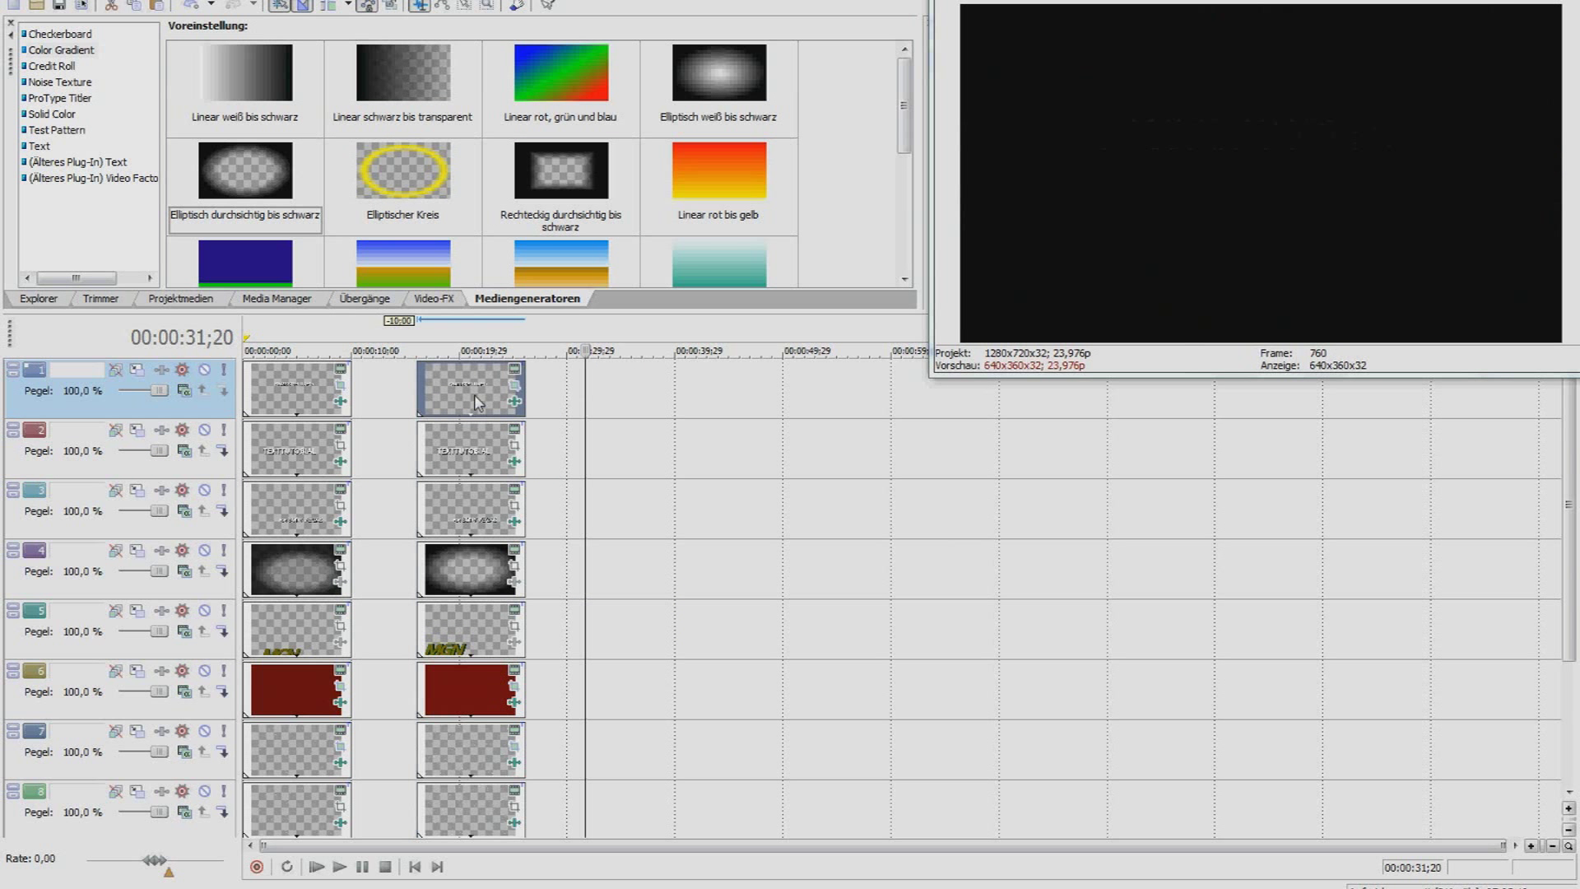
left_click(471, 396)
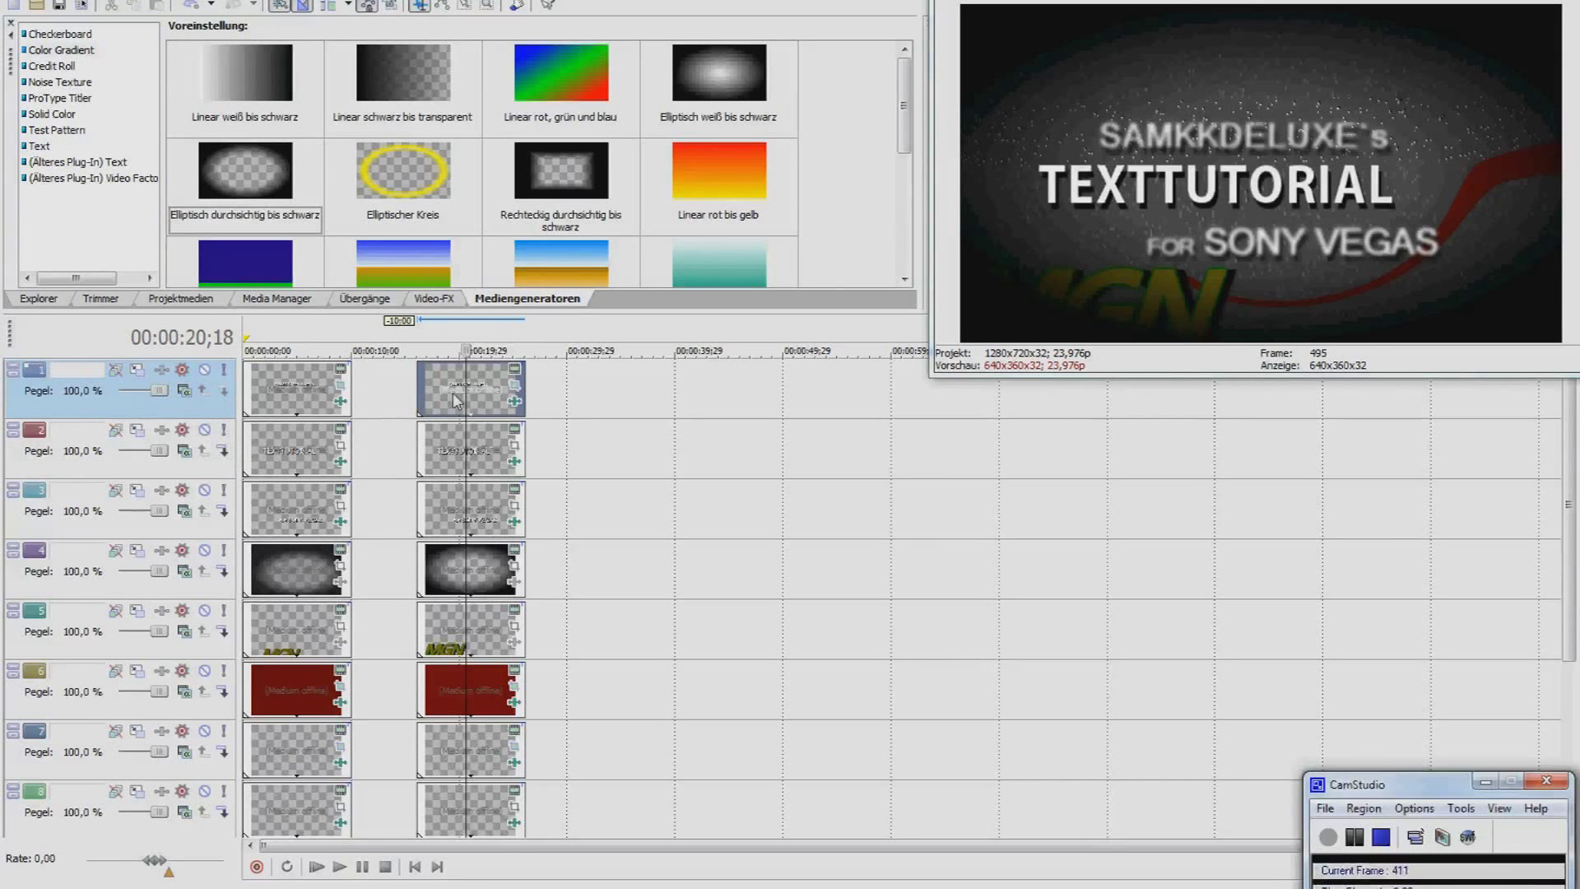
left_click(448, 398)
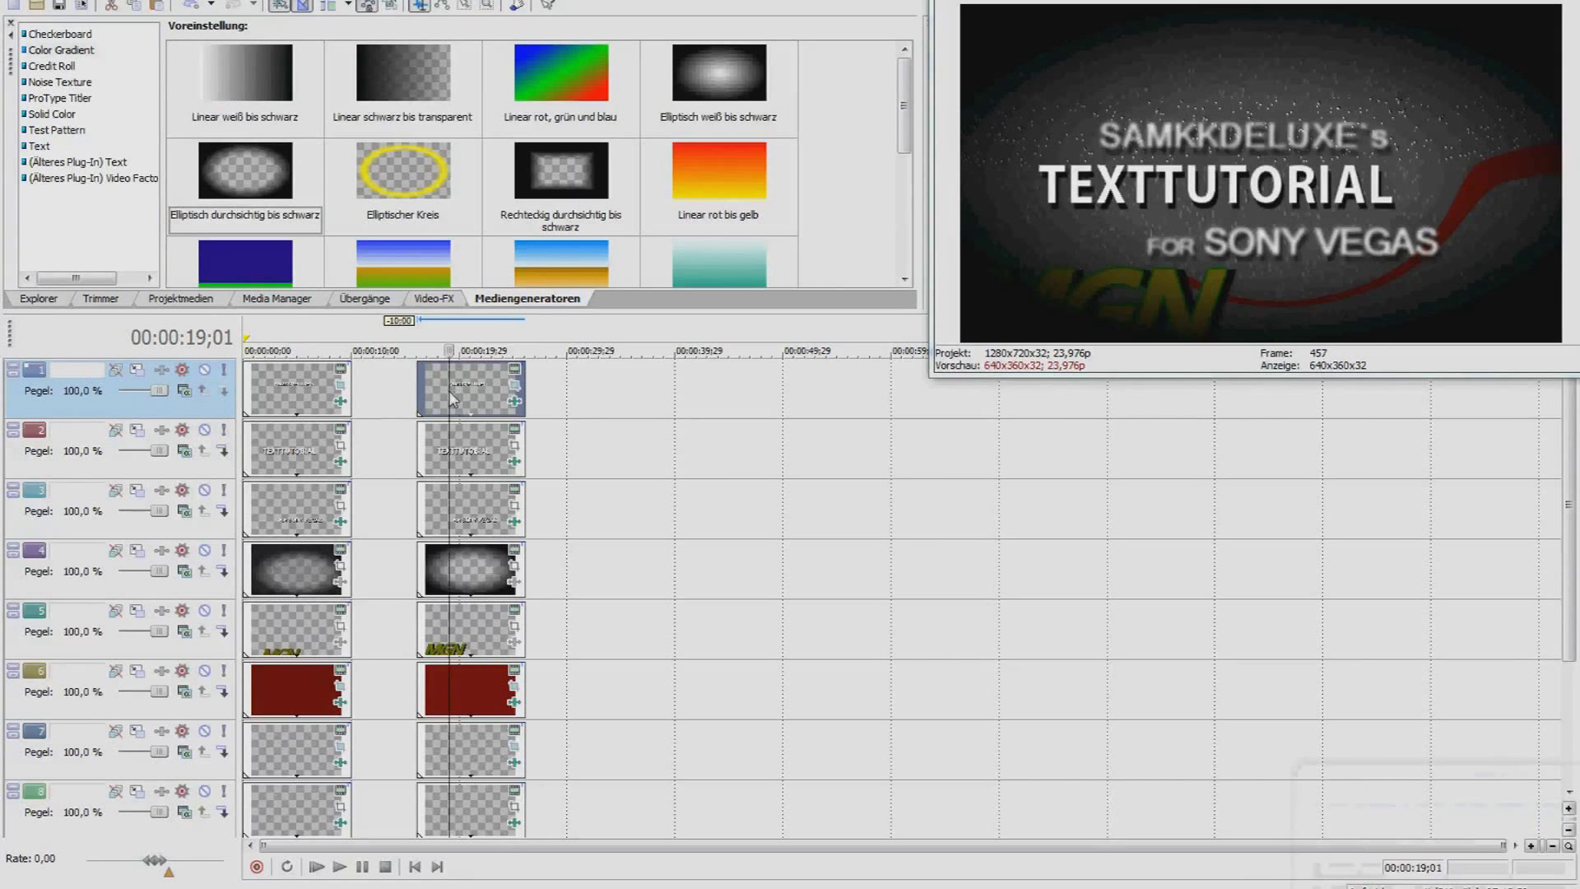
Set tracks 2–6, 8 and 9 as compositing children of track 1.
left_click(223, 452)
left_click(223, 519)
left_click(223, 579)
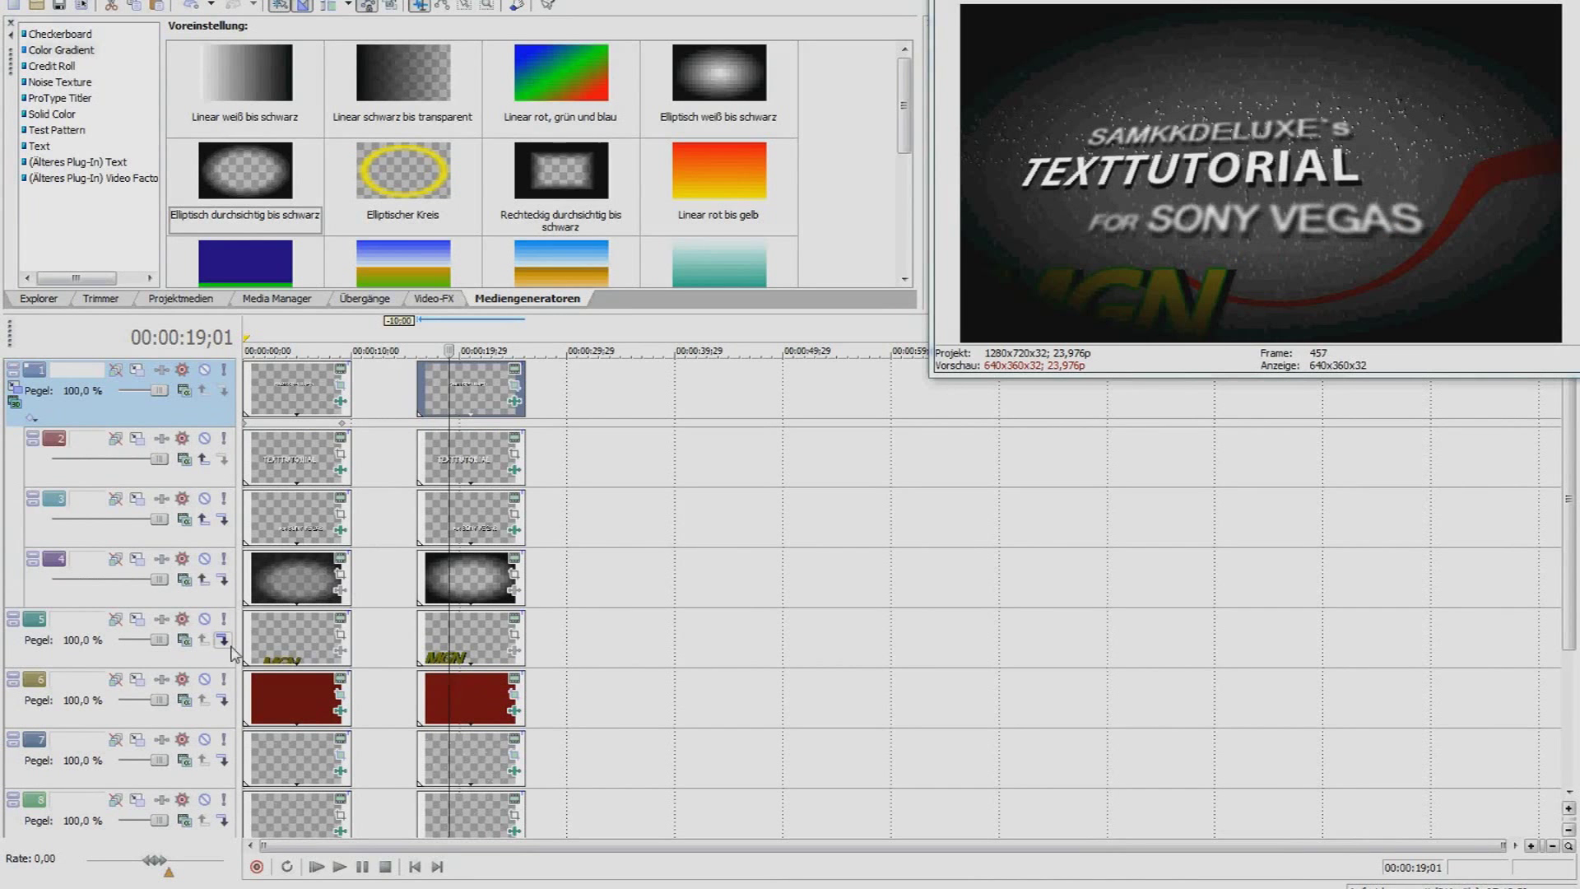
left_click(223, 640)
left_click(224, 700)
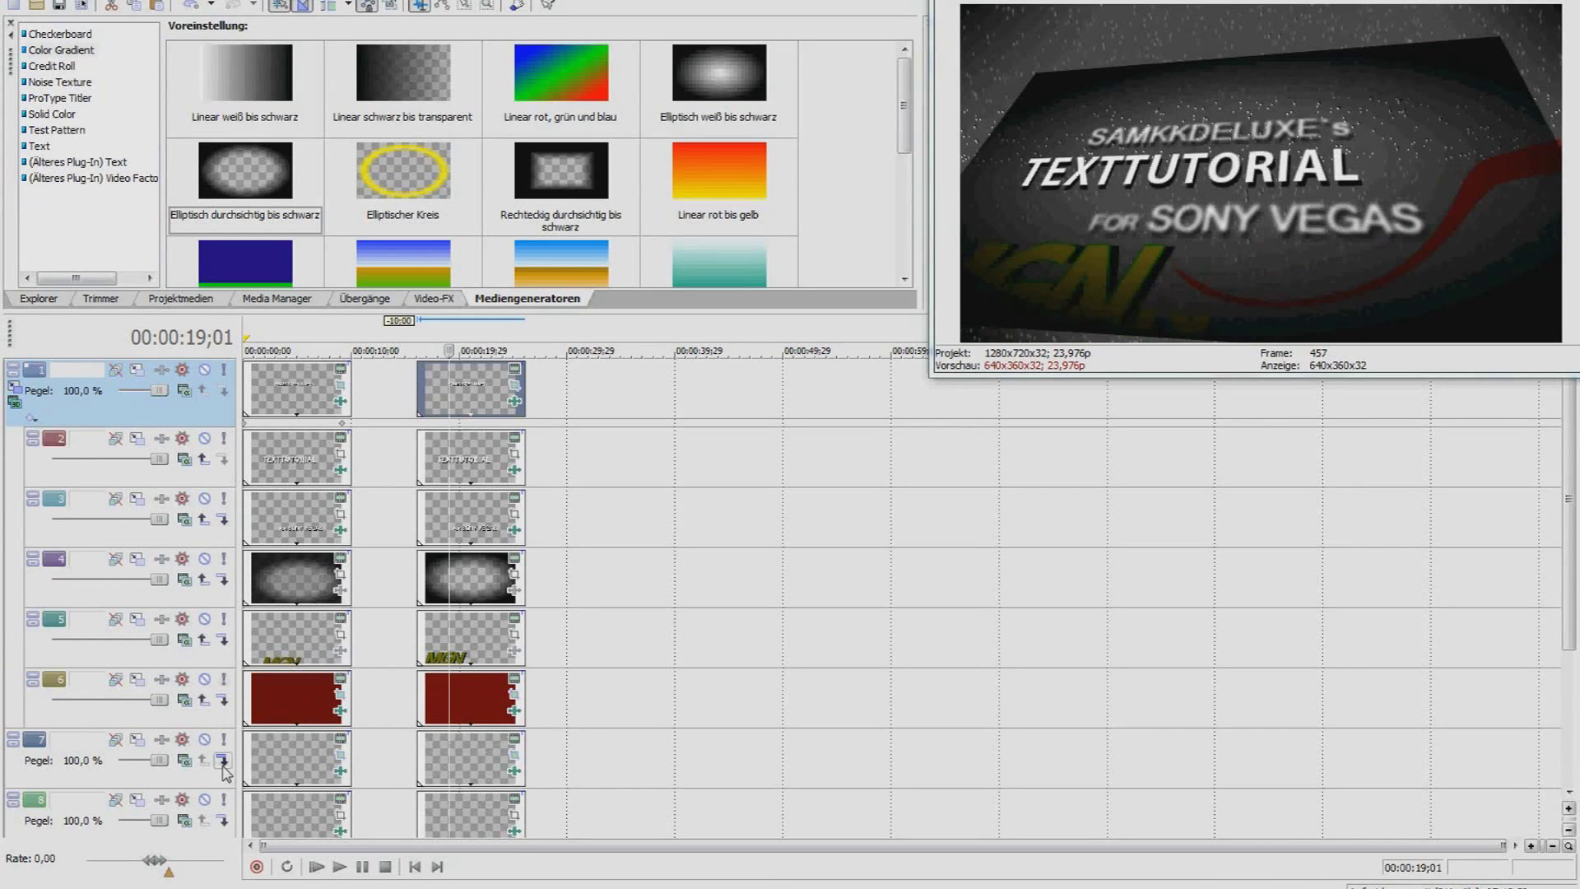
scroll(1570, 499, "down", 3)
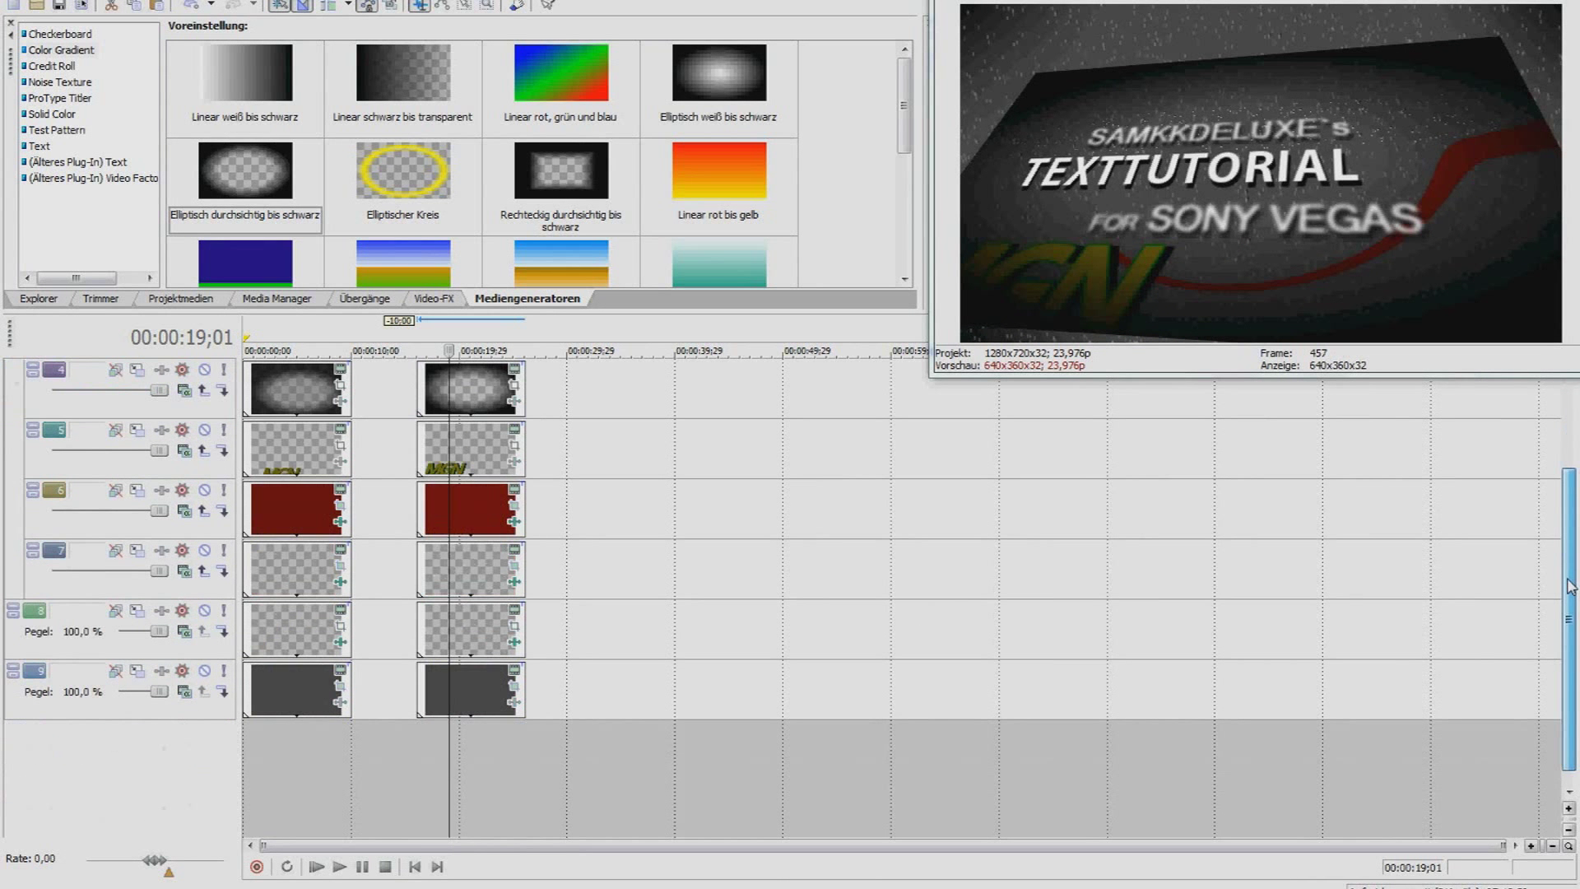
left_click(224, 632)
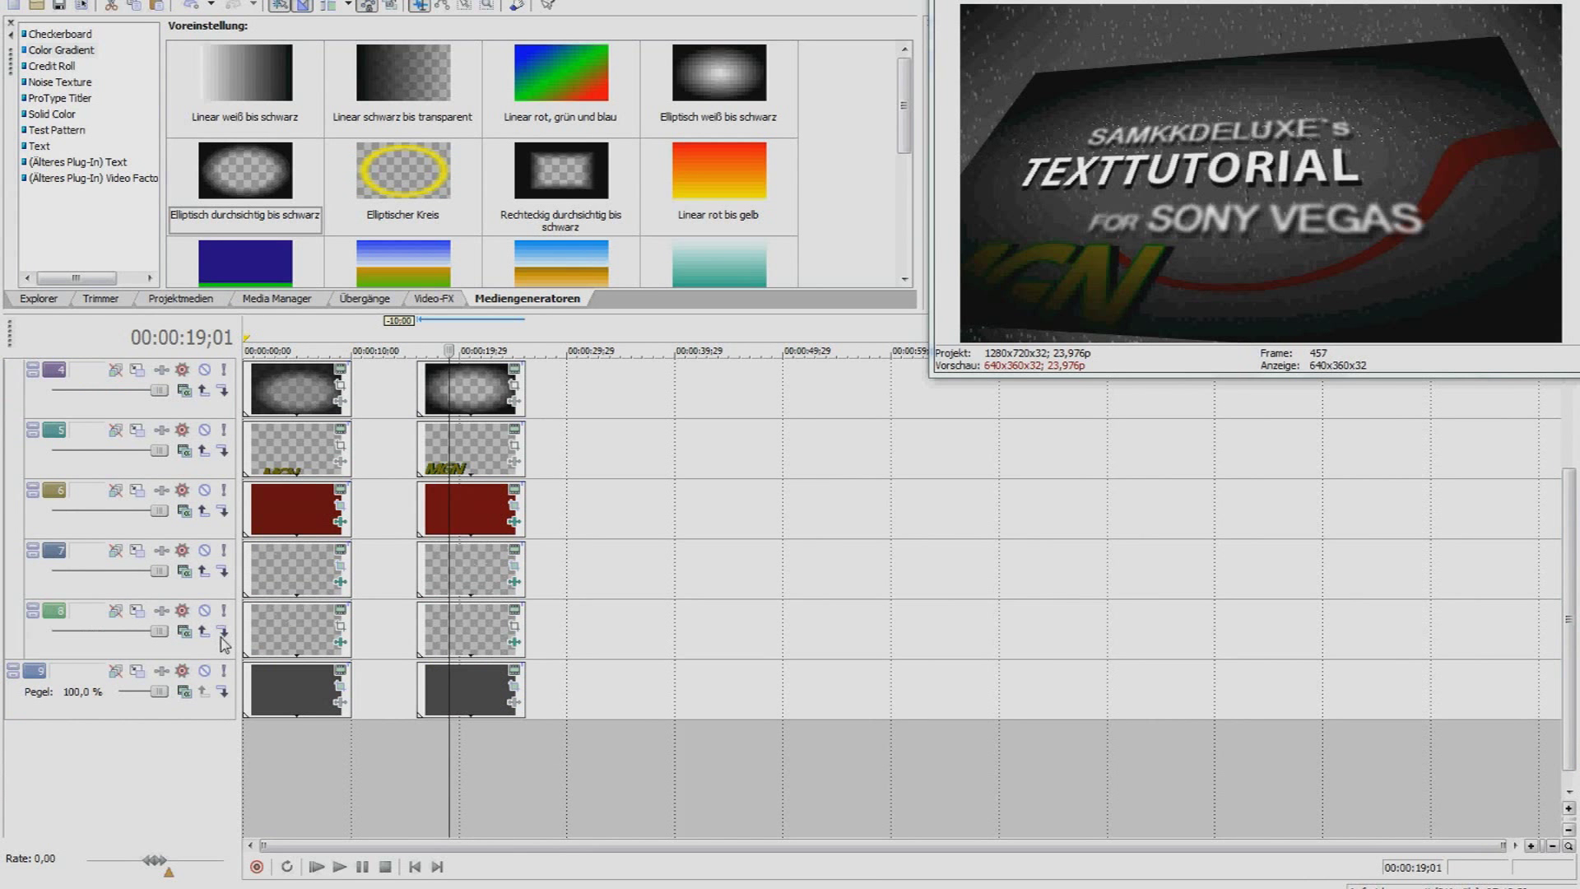
left_click(224, 692)
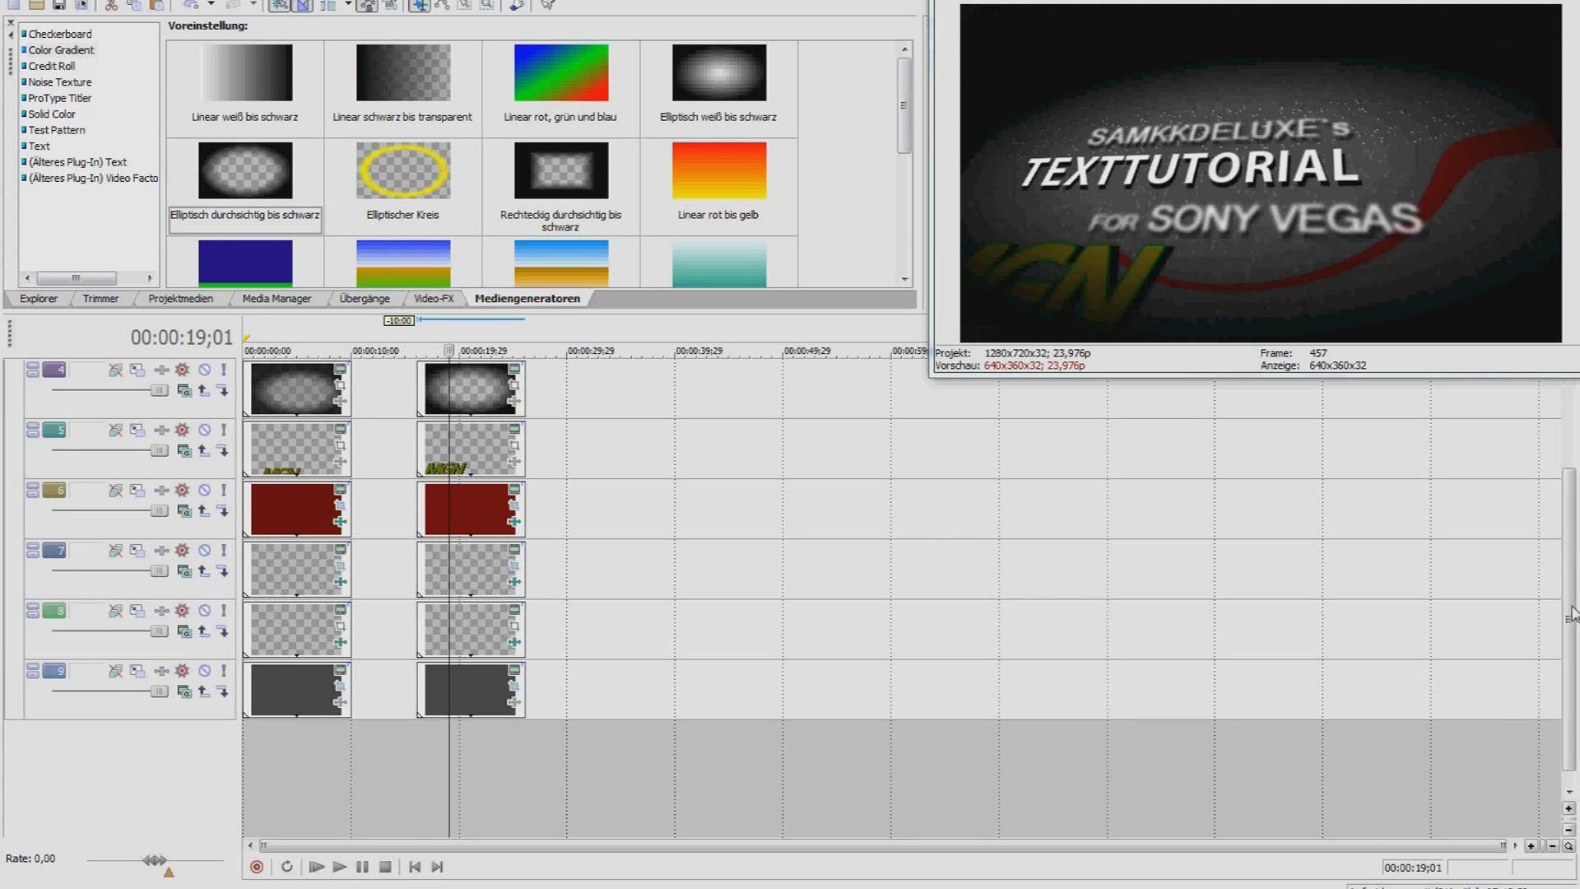
left_click_drag(1572, 613, 1576, 517)
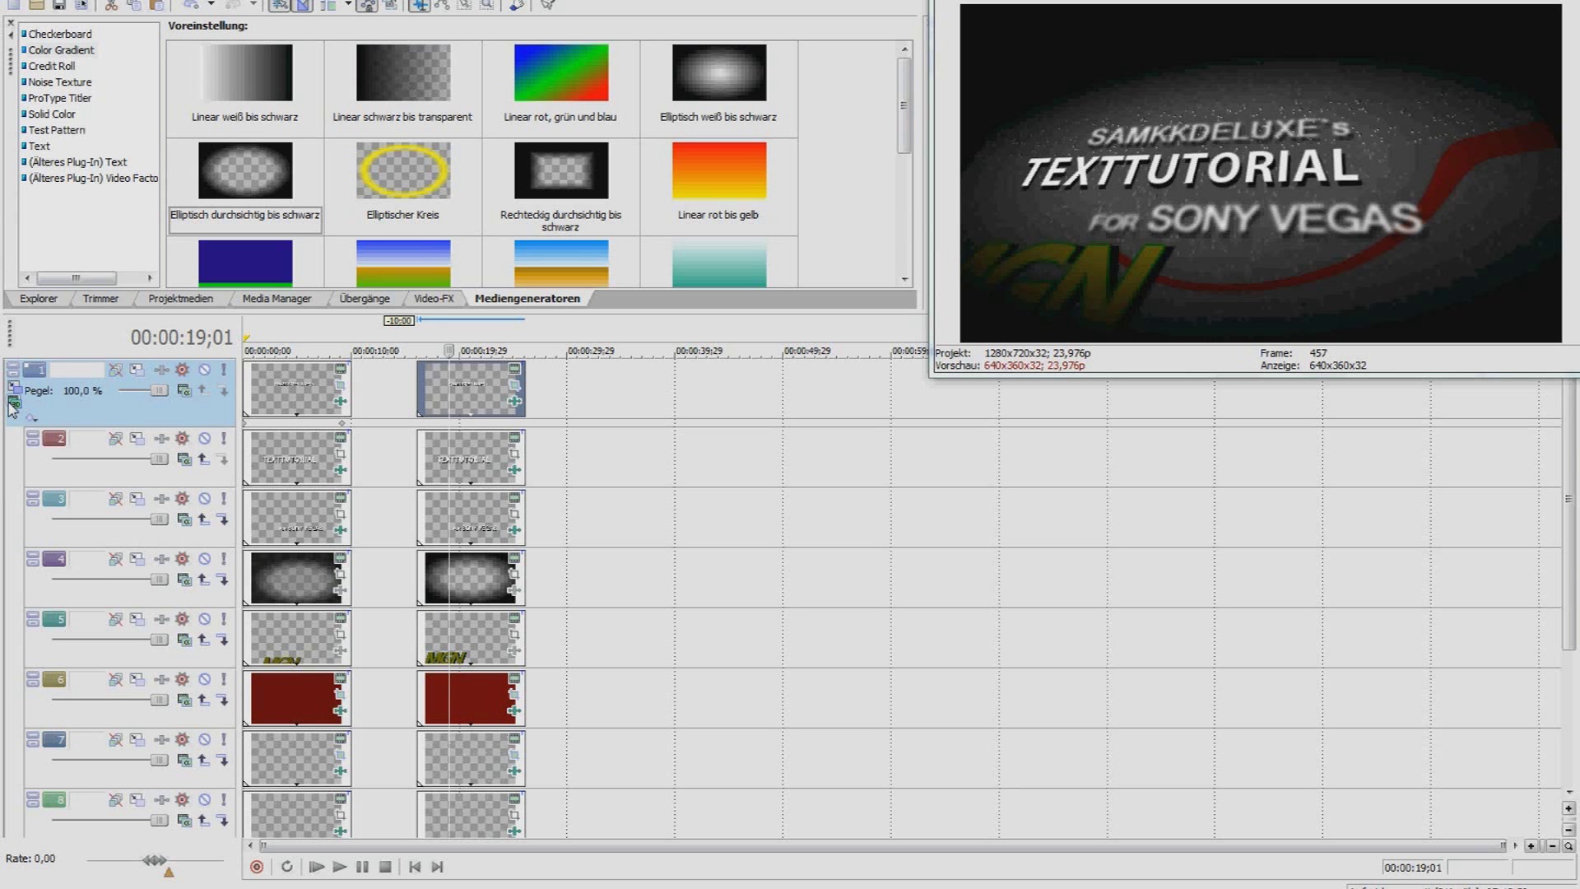
left_click(15, 404)
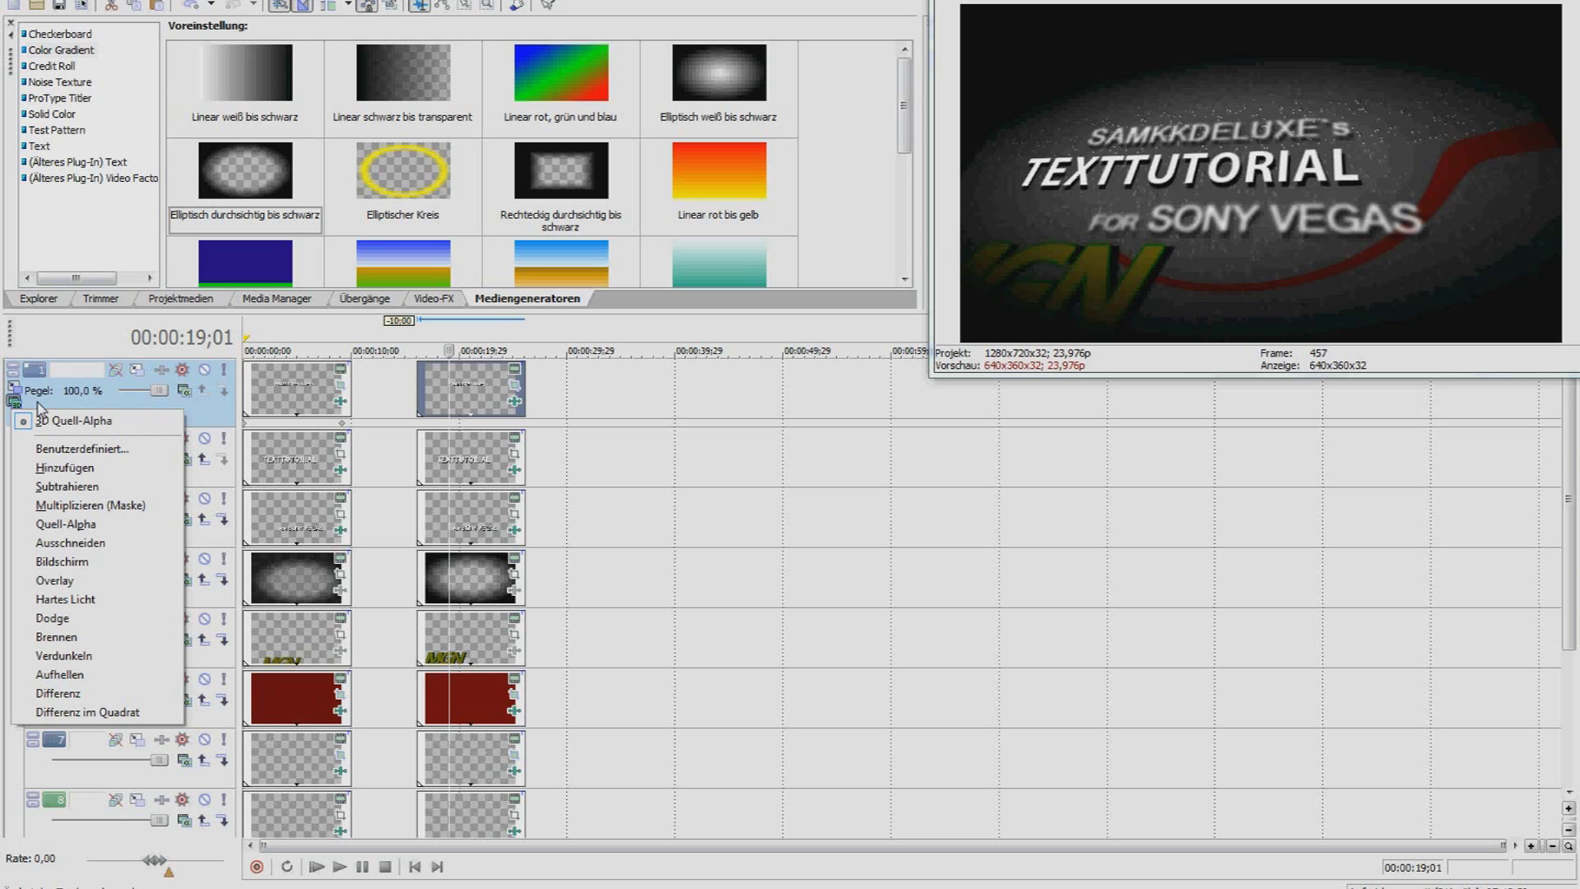
left_click(50, 415)
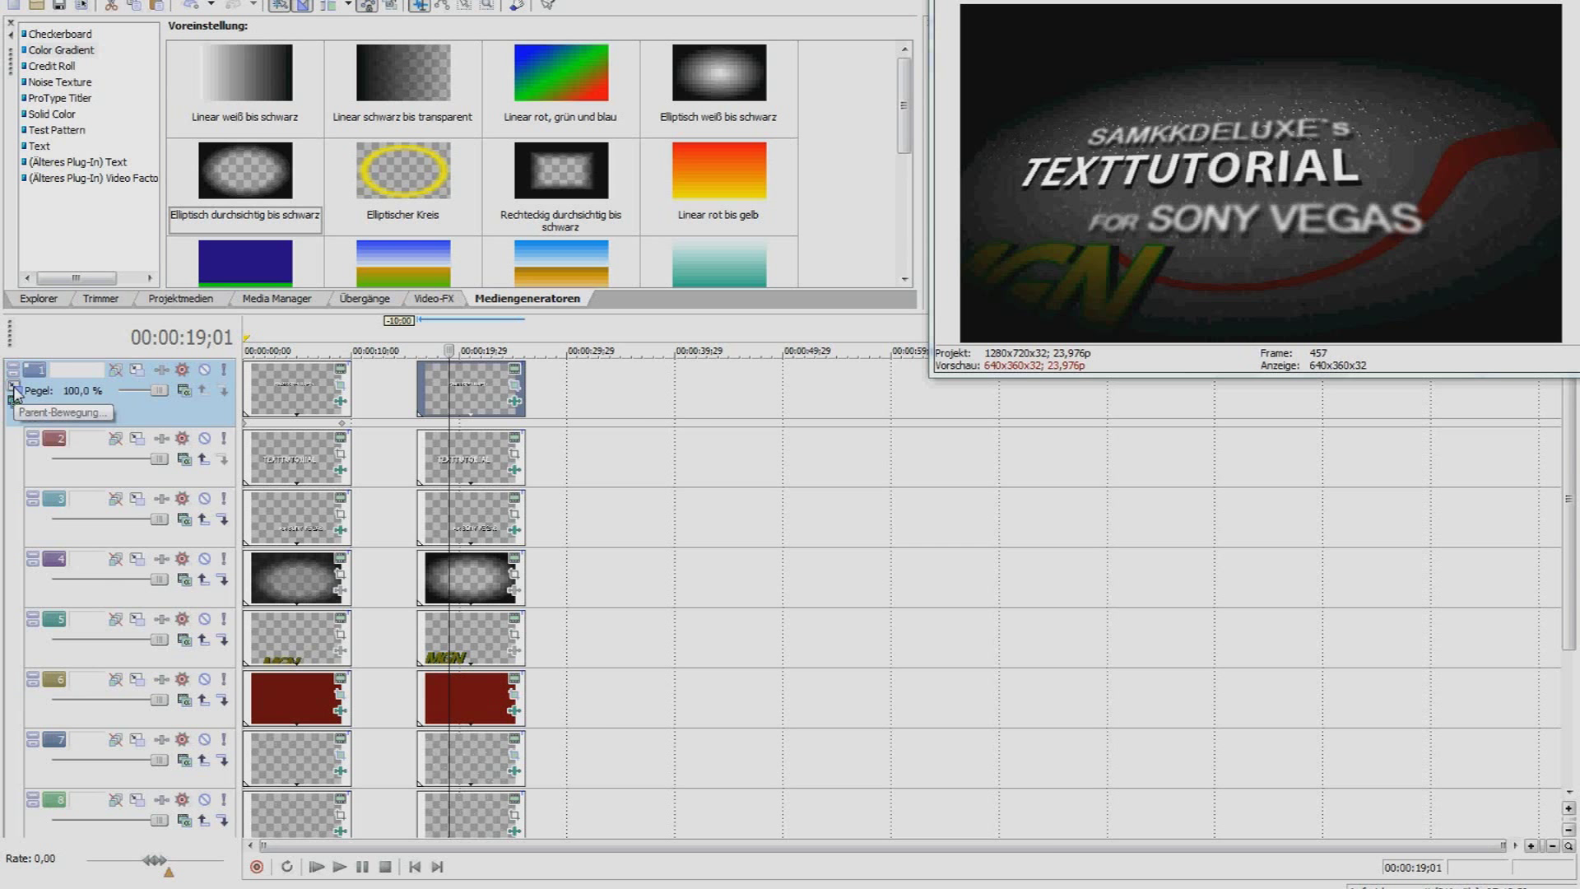
Give track 1's Parent-Bewegung an initial tilt around the X axis.
left_click(14, 394)
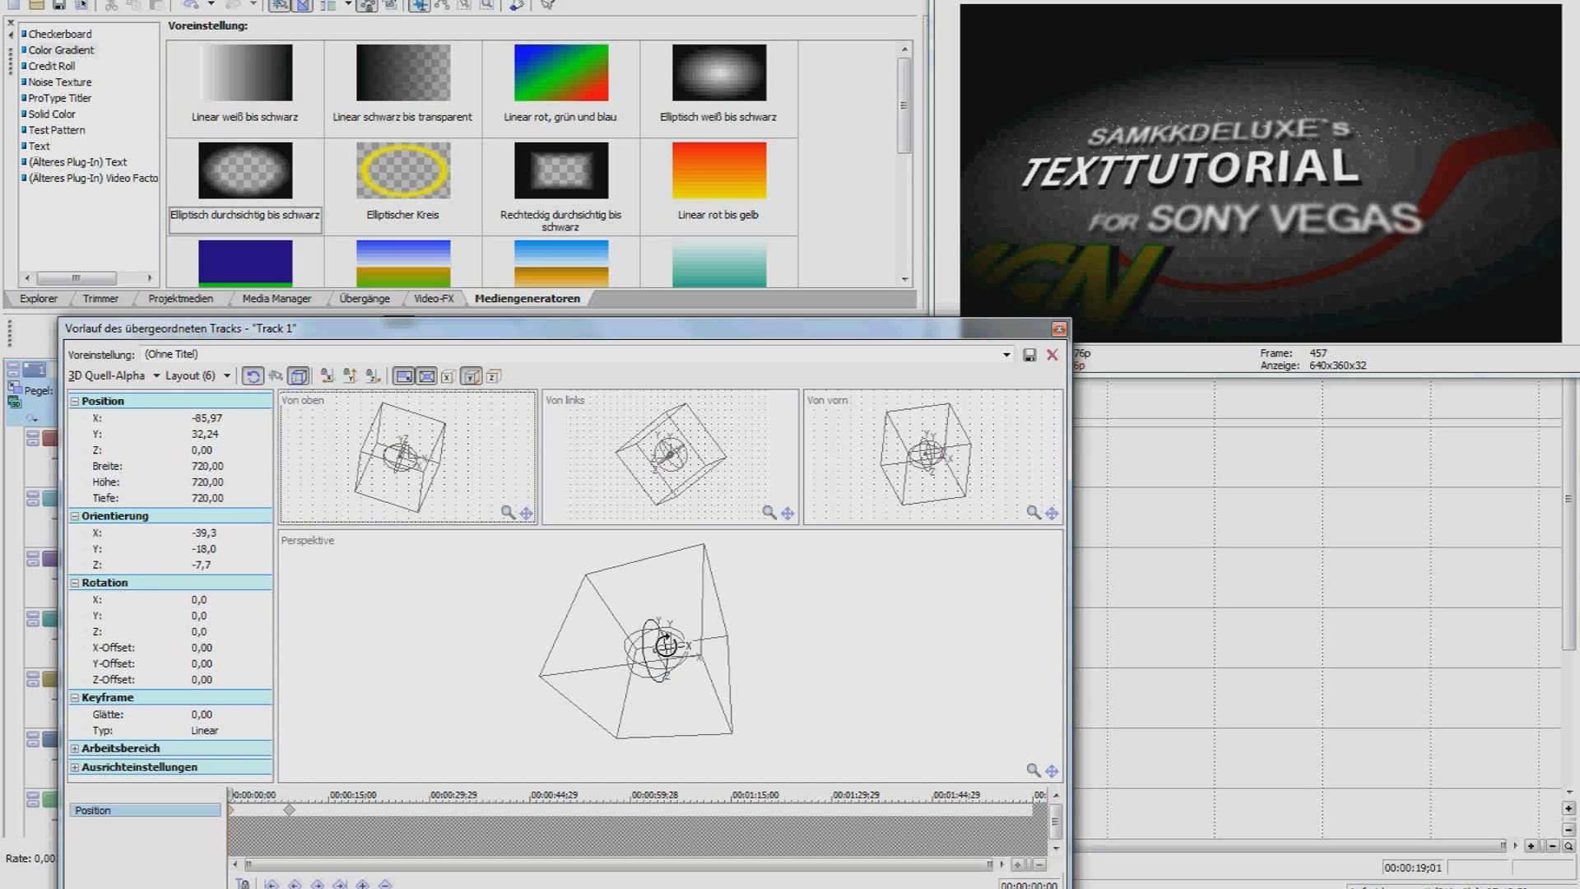
mouse_move(642, 646)
left_mouse_down()
mouse_move(646, 627)
mouse_move(654, 664)
left_mouse_up()
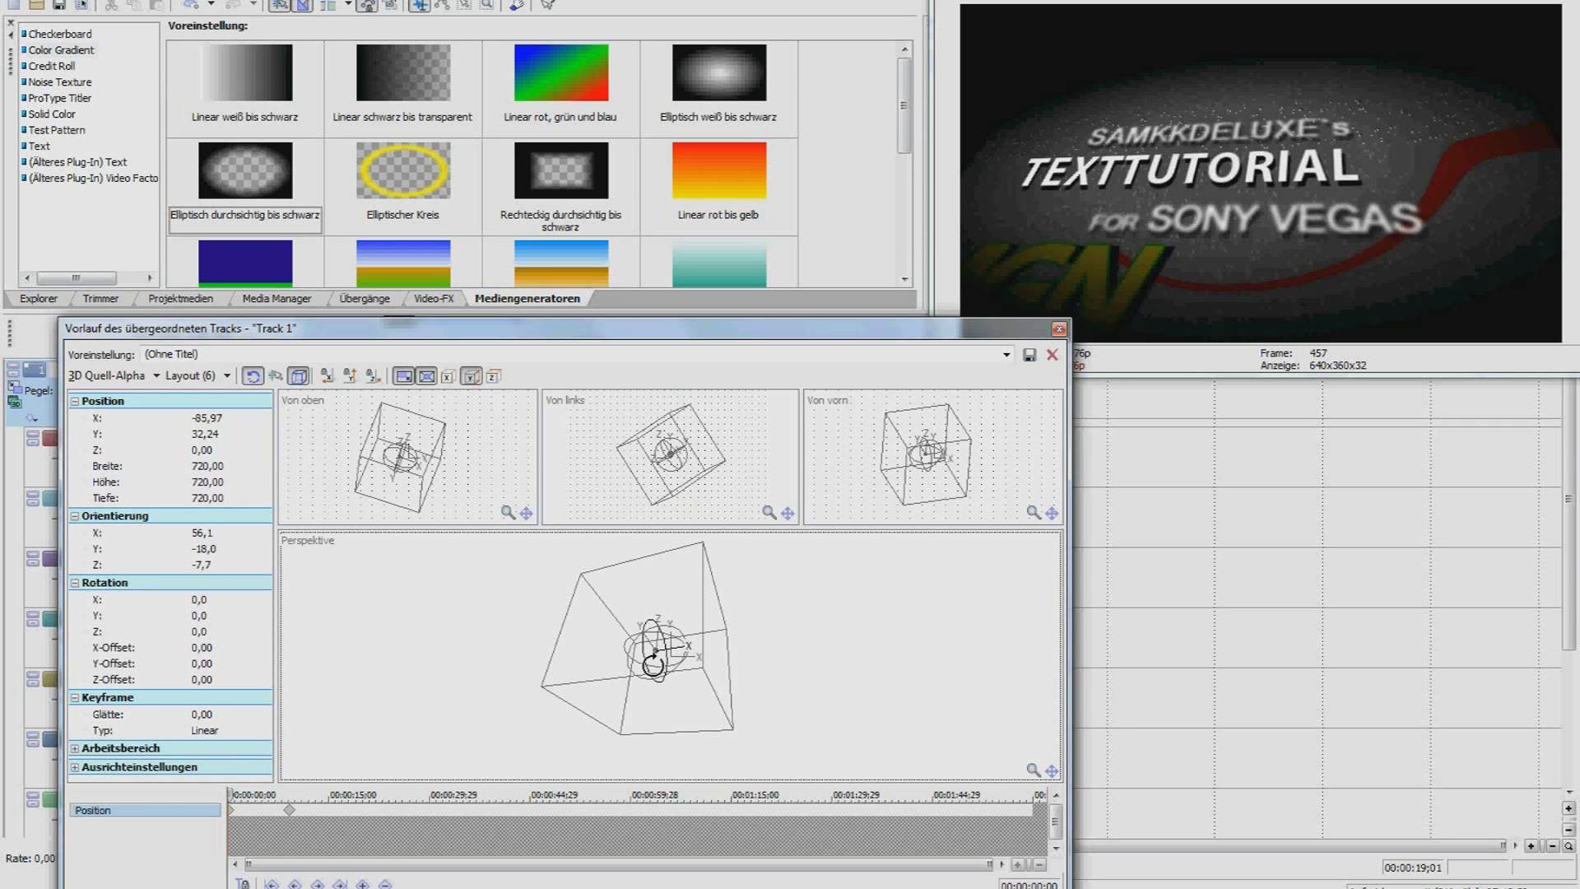
left_click_drag(568, 340, 651, 332)
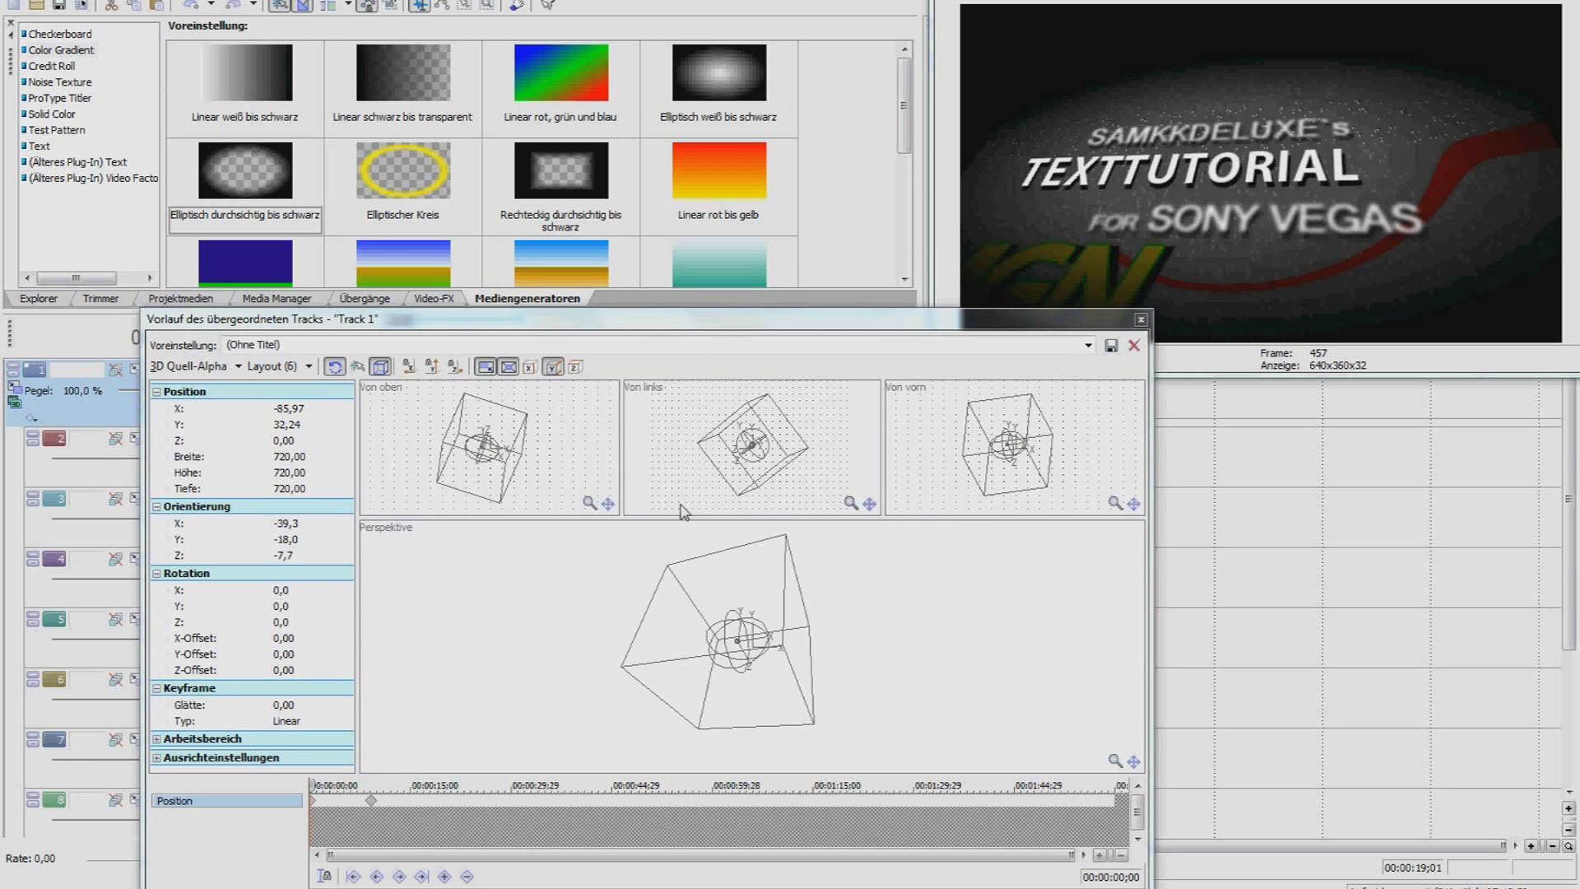
At a later point, add an orientation keyframe rotating the group to a steep tilt.
left_click_drag(316, 785, 476, 785)
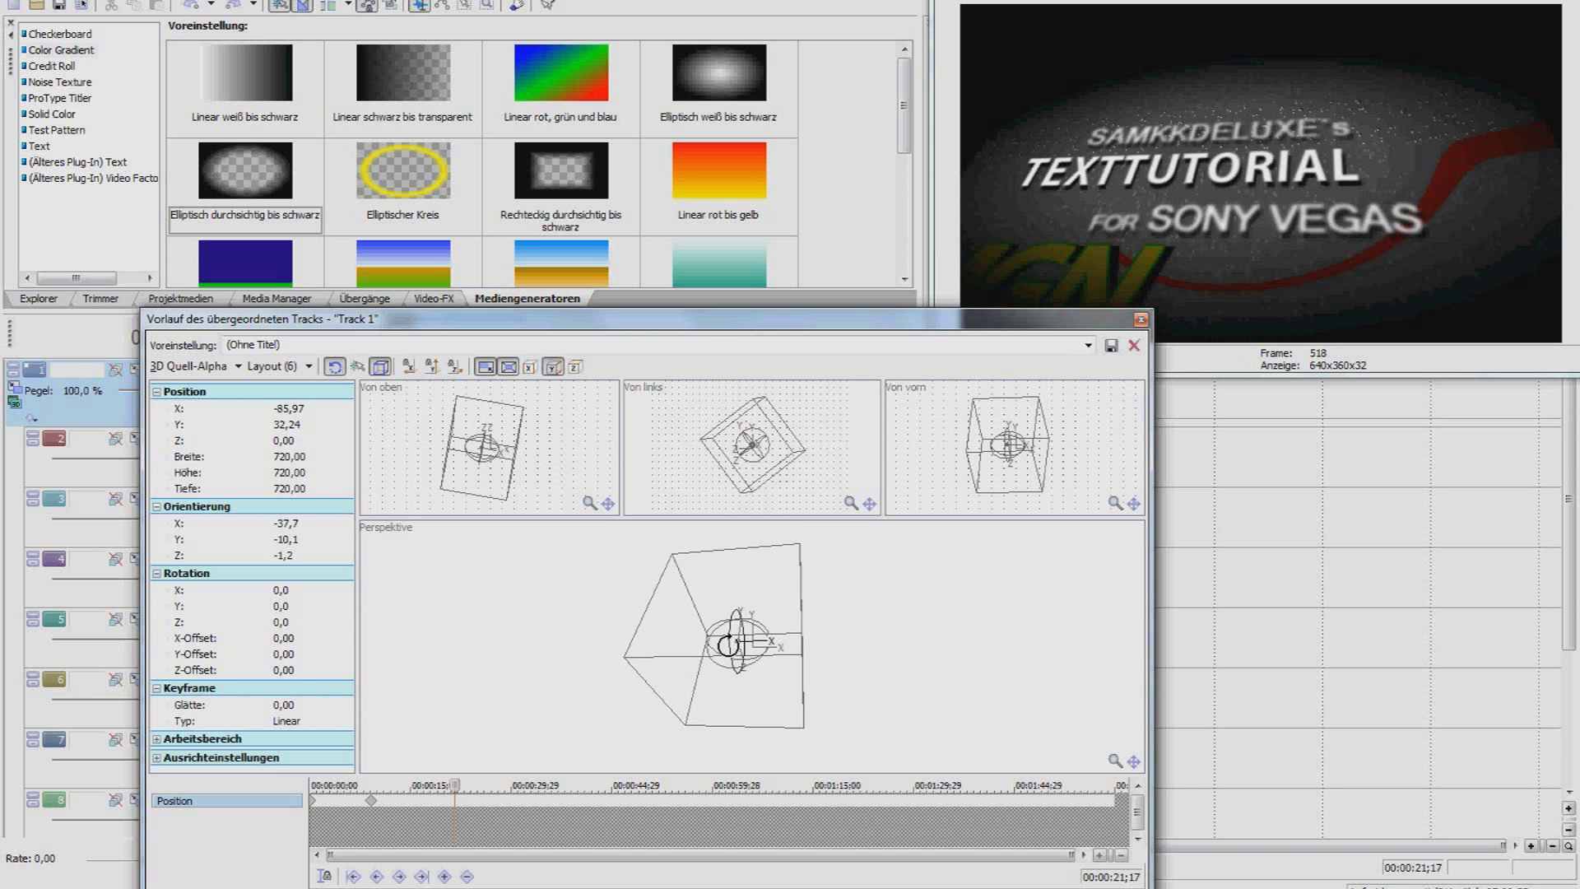
mouse_move(728, 644)
left_mouse_down()
mouse_move(721, 678)
mouse_move(702, 618)
mouse_move(711, 651)
left_mouse_up()
left_click_drag(709, 654, 710, 654)
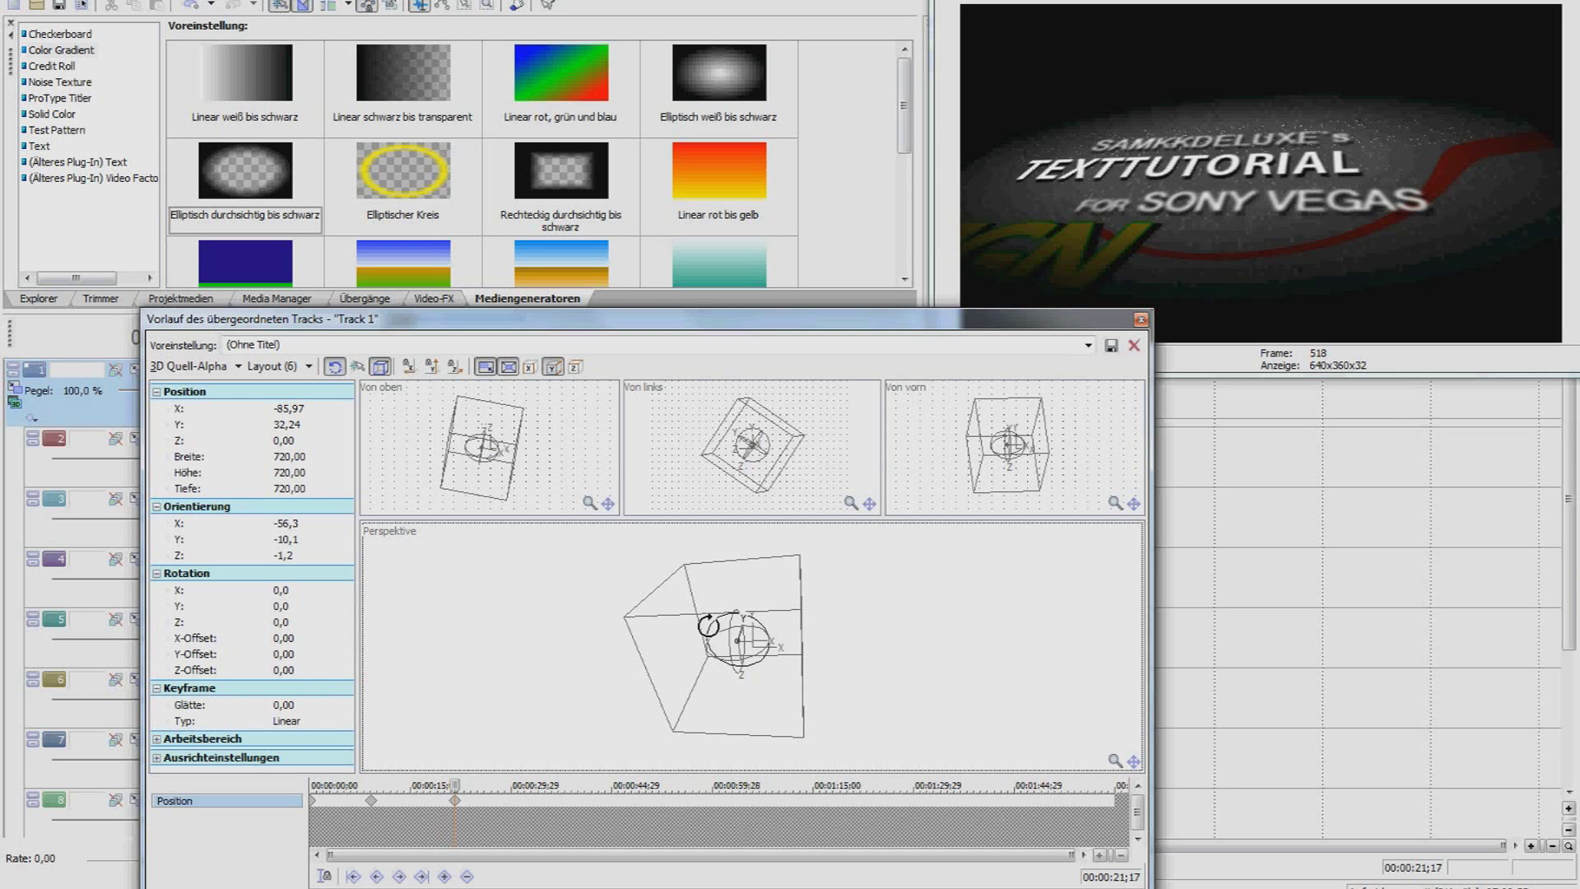
left_click_drag(710, 627, 715, 641)
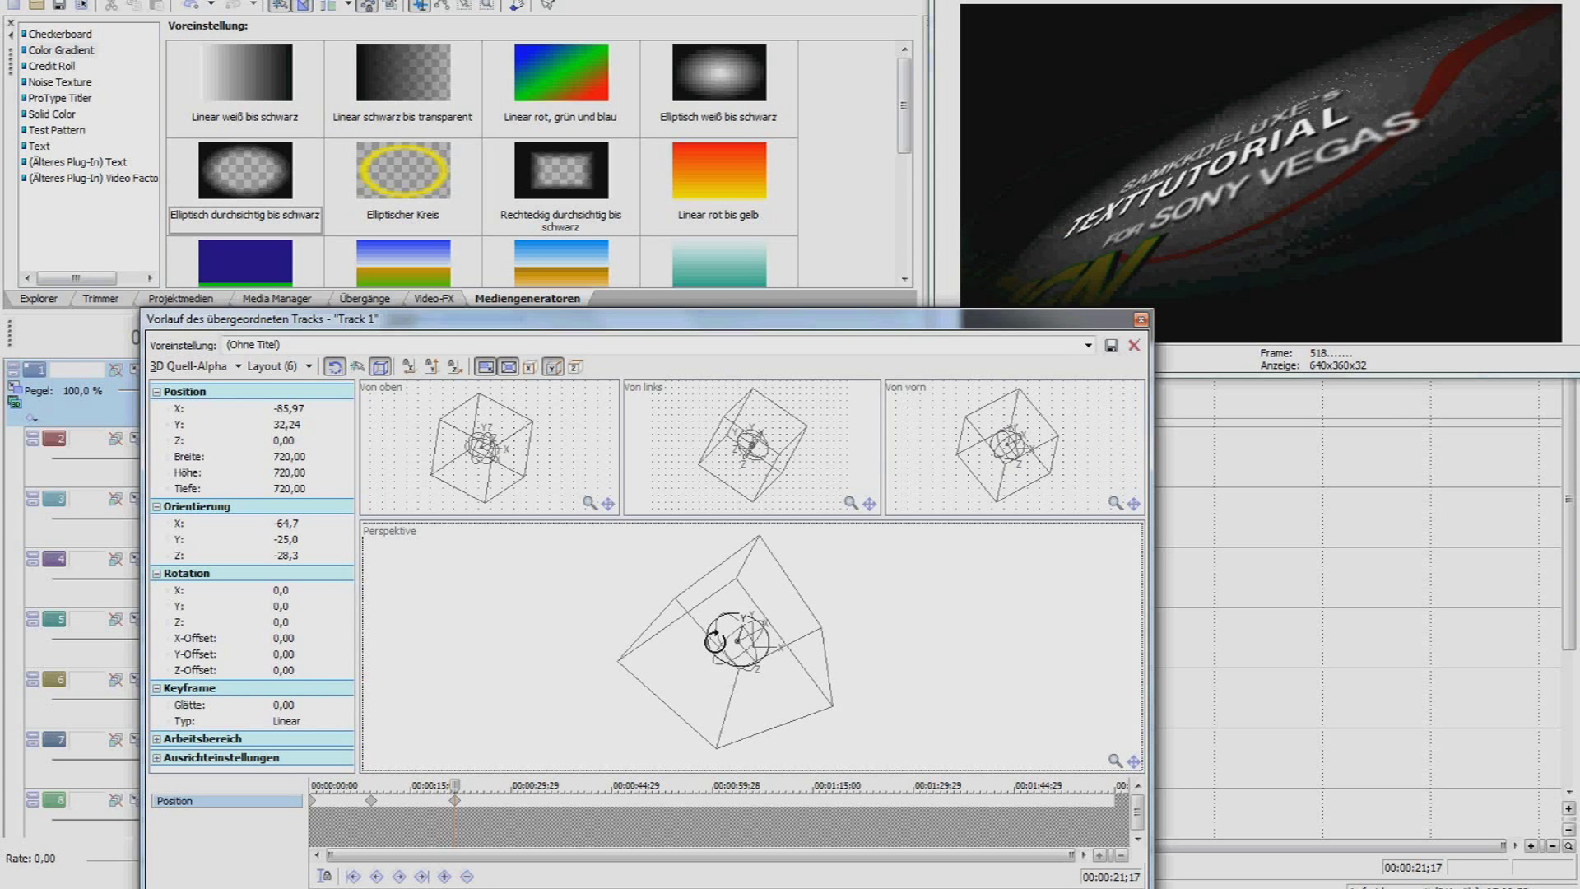